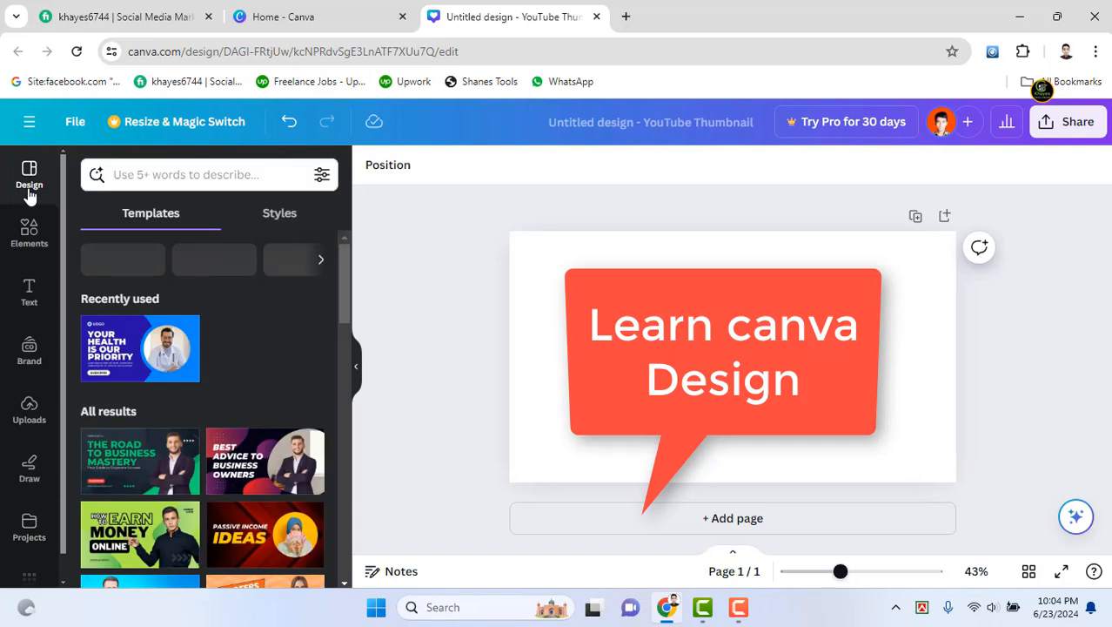
Try placing the recently used circular landscape frame on the page, shift it left of centre, and delete it
{"action": "left_click", "coordinate": [28, 246]}
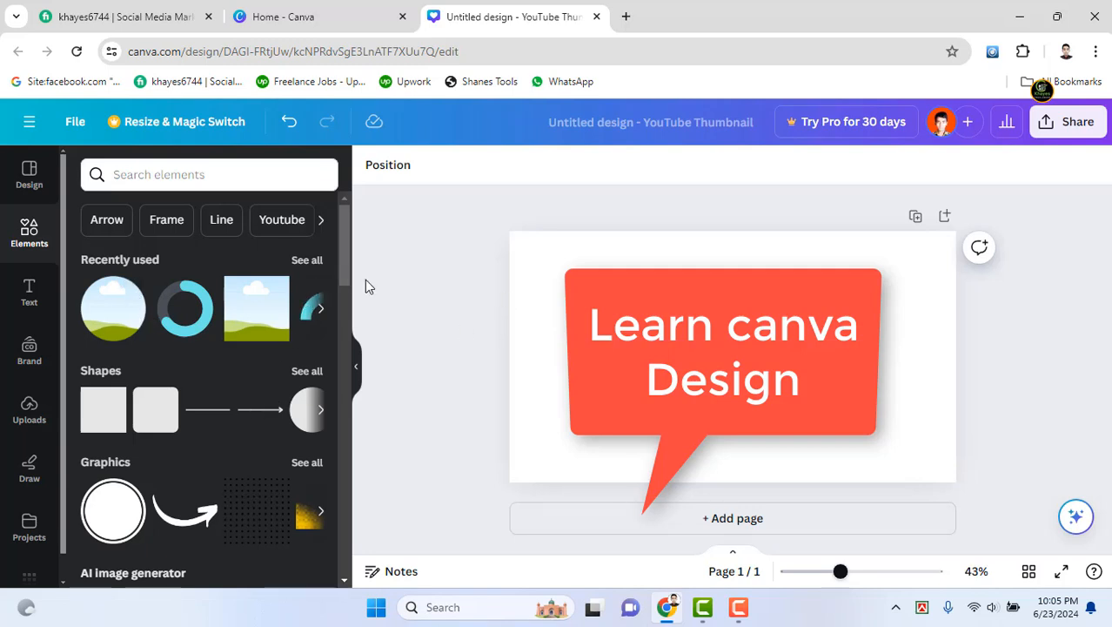
{"action": "mouse_move", "coordinate": [349, 274]}
{"action": "left_mouse_down"}
{"action": "mouse_move", "coordinate": [349, 435]}
{"action": "mouse_move", "coordinate": [358, 268]}
{"action": "left_mouse_up"}
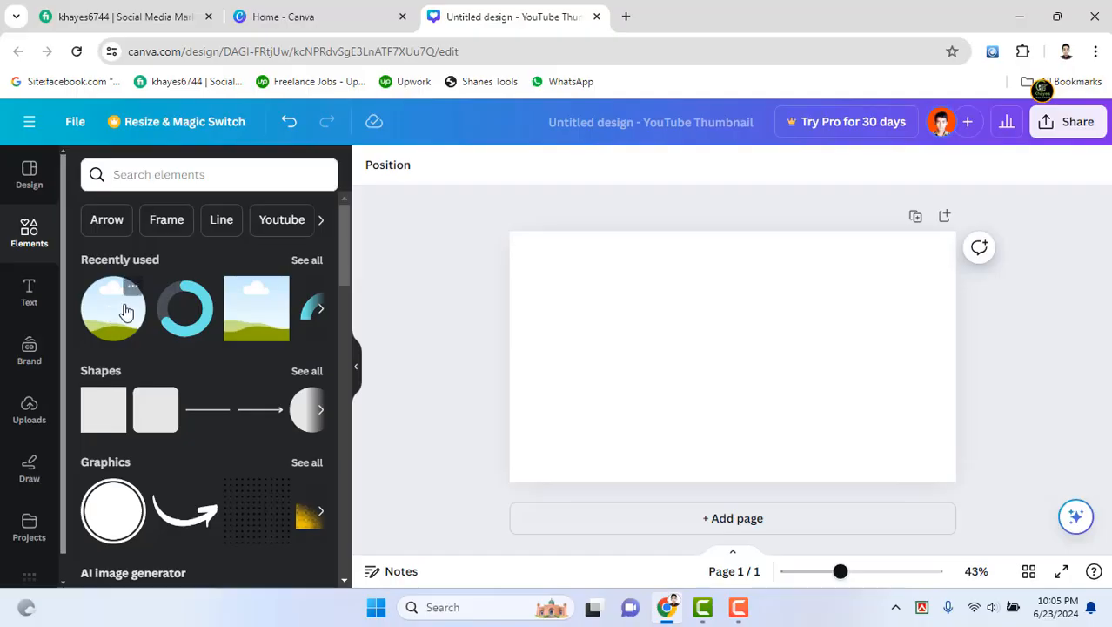
{"action": "left_click", "coordinate": [117, 313]}
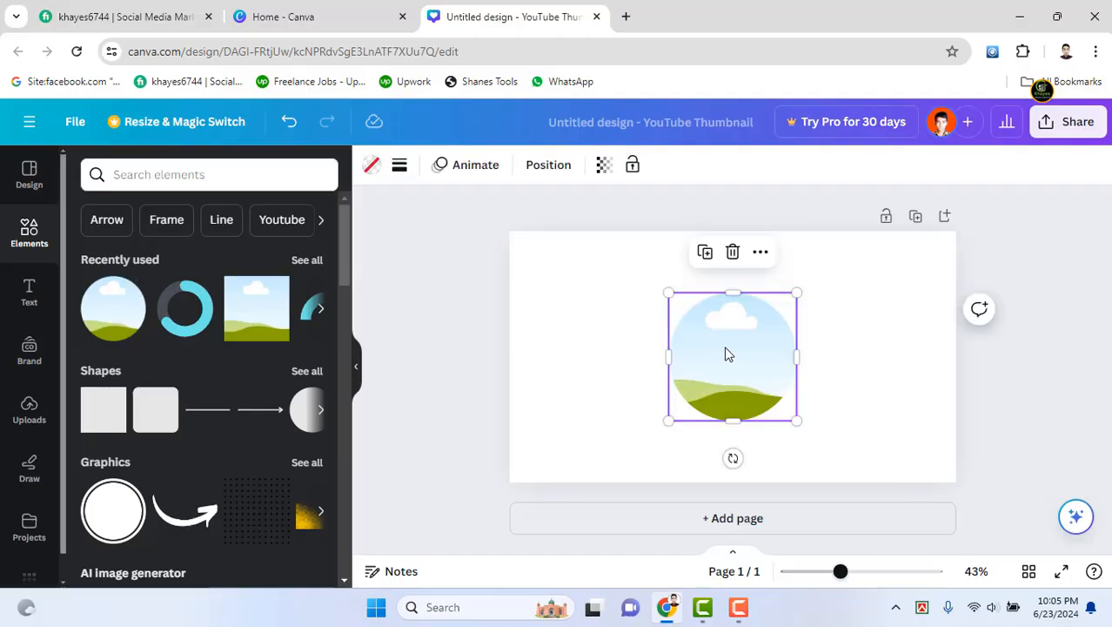
{"action": "left_click_drag", "start_coordinate": [727, 353], "coordinate": [694, 342]}
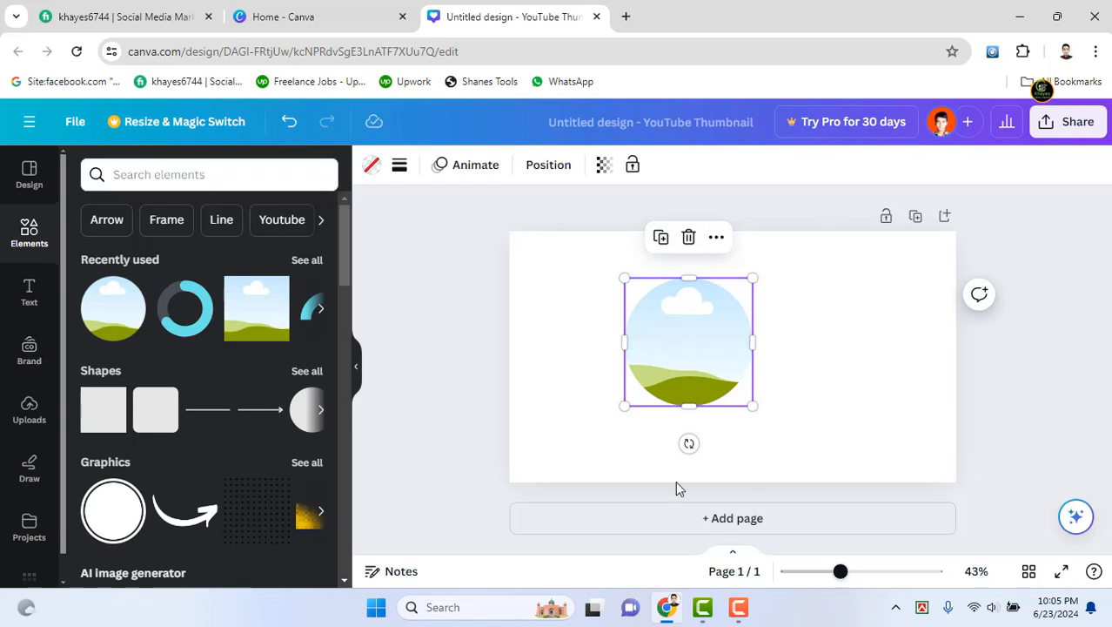
{"action": "left_click_drag", "start_coordinate": [694, 340], "coordinate": [638, 355]}
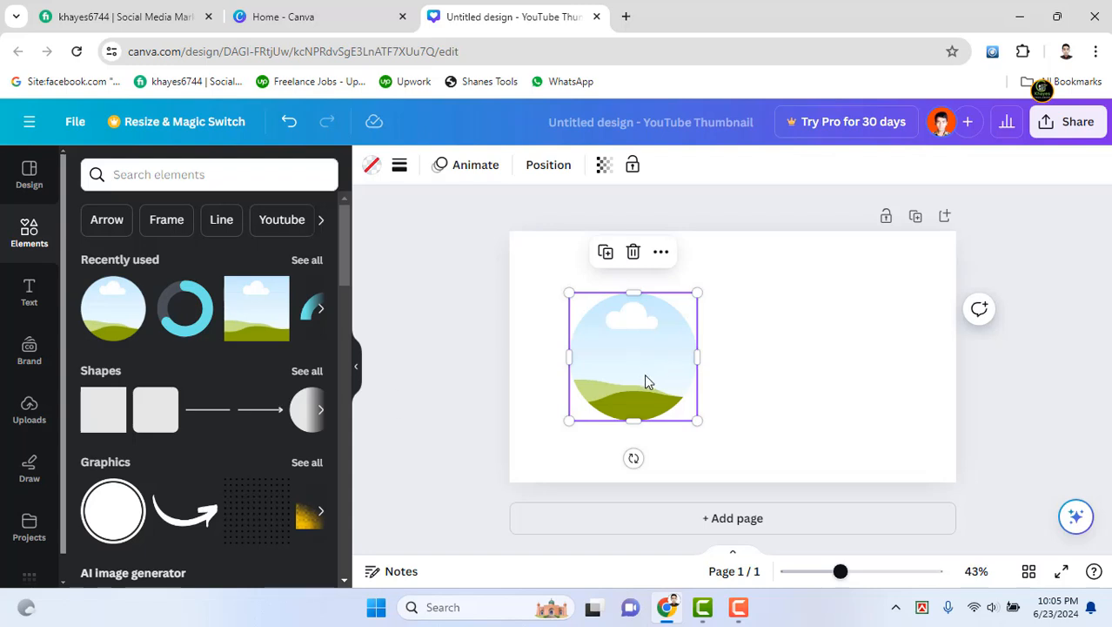
{"action": "key", "text": "Delete"}
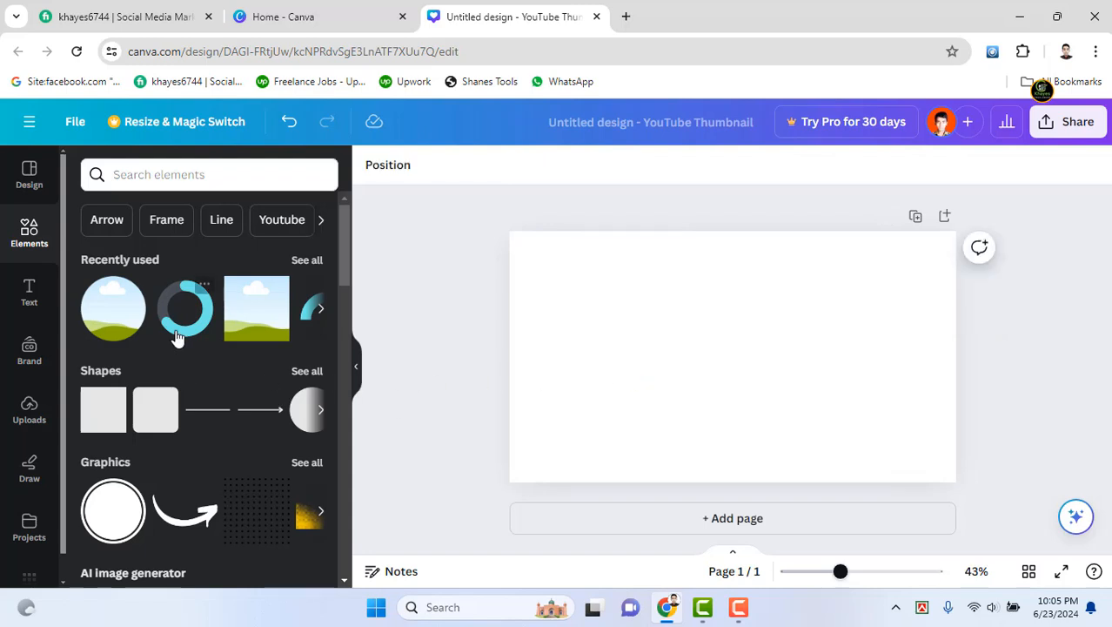
Add a heading text box, widen it to about 880, and move it slightly above the page's middle
{"action": "left_click", "coordinate": [32, 294]}
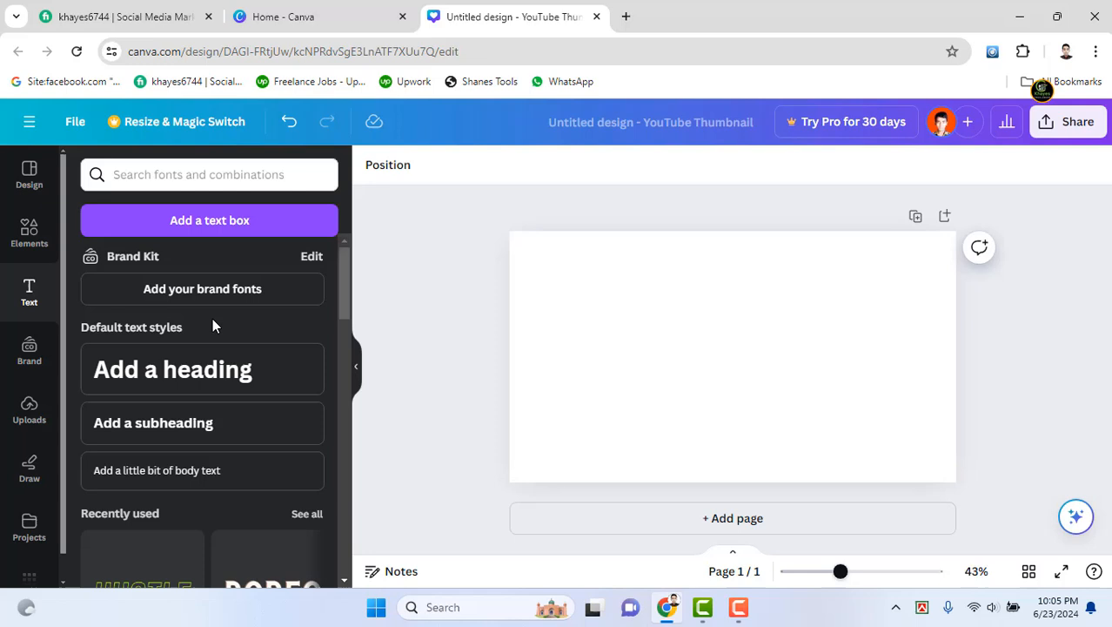
{"action": "left_click", "coordinate": [182, 372]}
{"action": "left_click", "coordinate": [720, 365]}
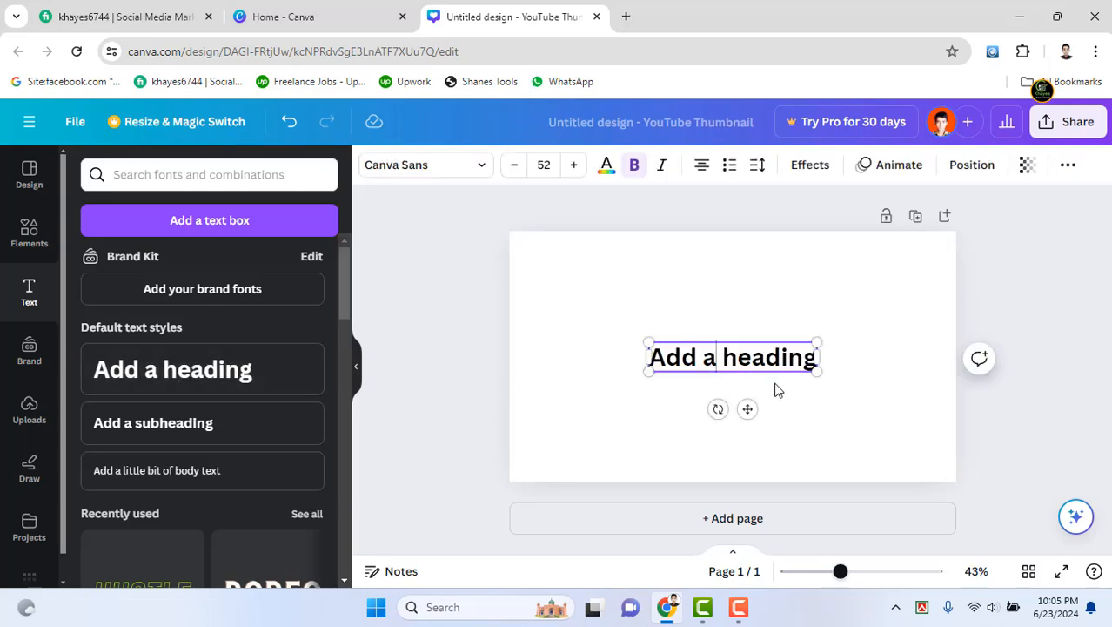
{"action": "double_click", "coordinate": [722, 361]}
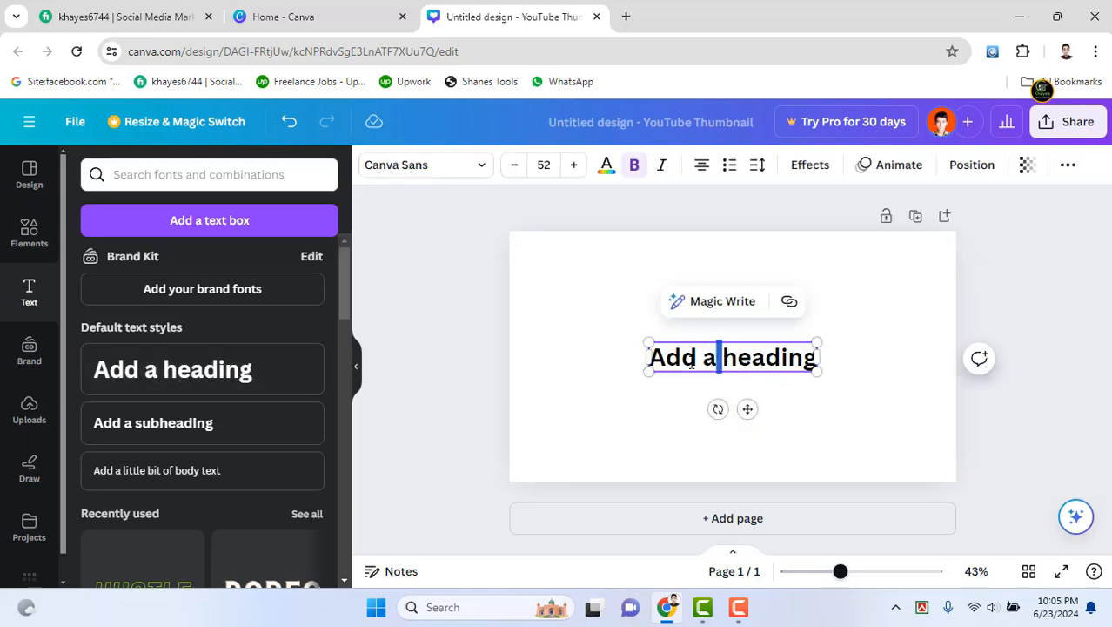
{"action": "left_click", "coordinate": [665, 359]}
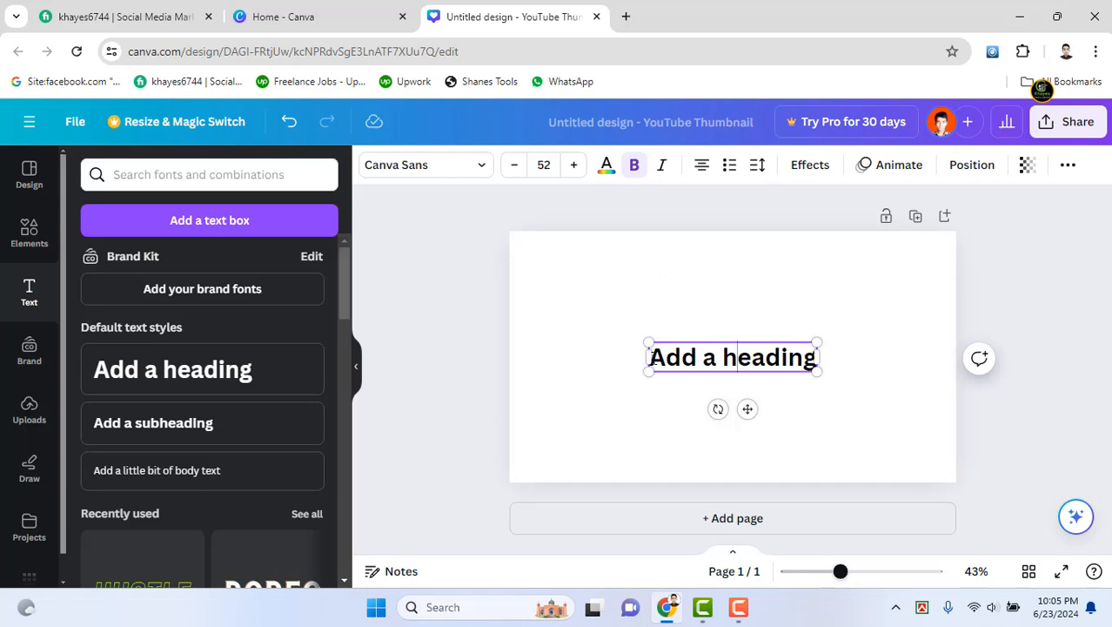
{"action": "left_click_drag", "start_coordinate": [610, 362], "coordinate": [512, 355]}
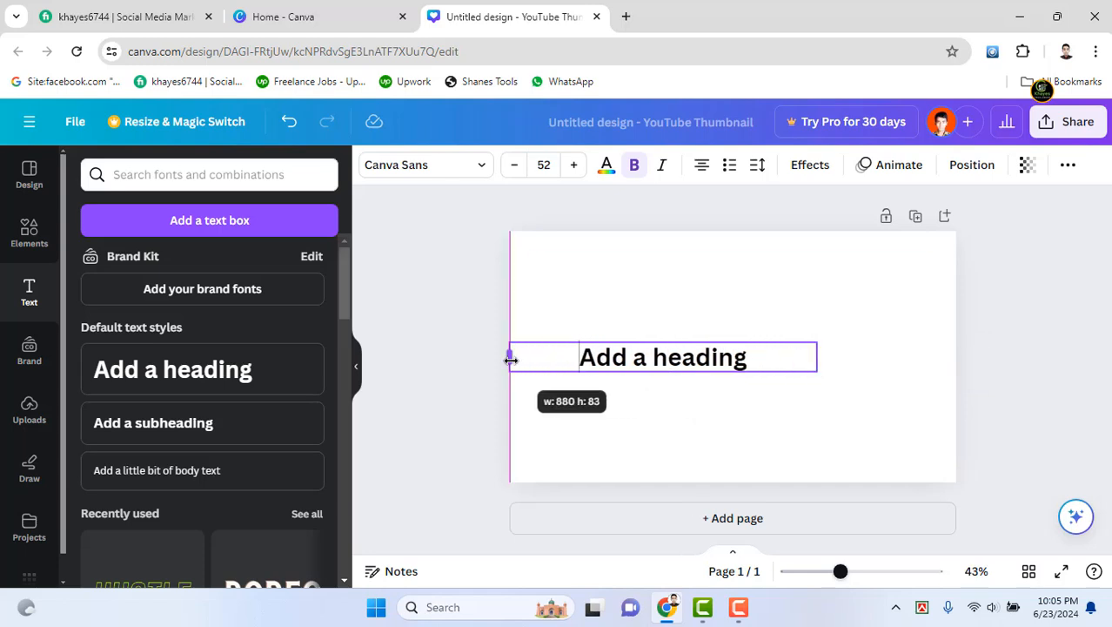
{"action": "left_click_drag", "start_coordinate": [687, 411], "coordinate": [737, 394]}
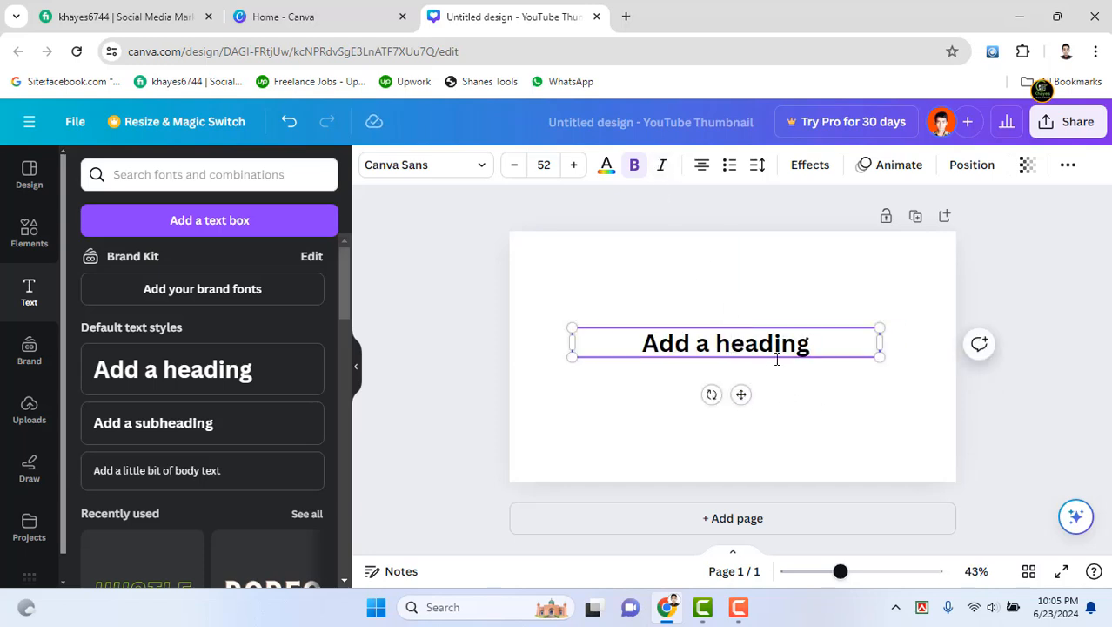
Change the color of the whole "Add a heading" text to light gray
{"action": "left_click_drag", "start_coordinate": [819, 350], "coordinate": [637, 344]}
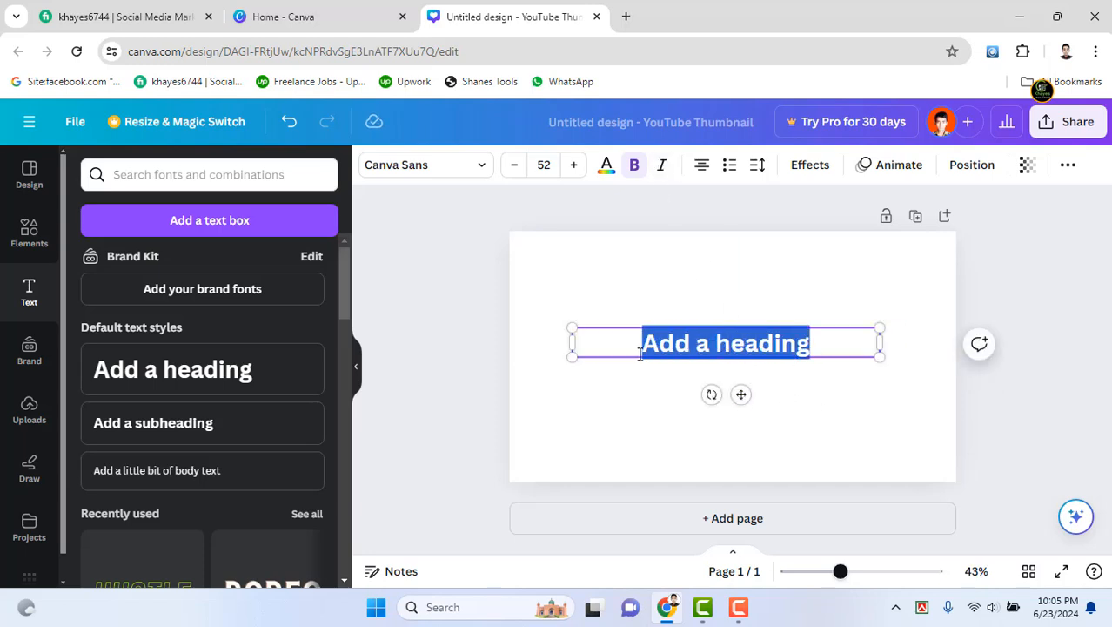
{"action": "left_click", "coordinate": [696, 350]}
{"action": "left_click_drag", "start_coordinate": [827, 341], "coordinate": [645, 371]}
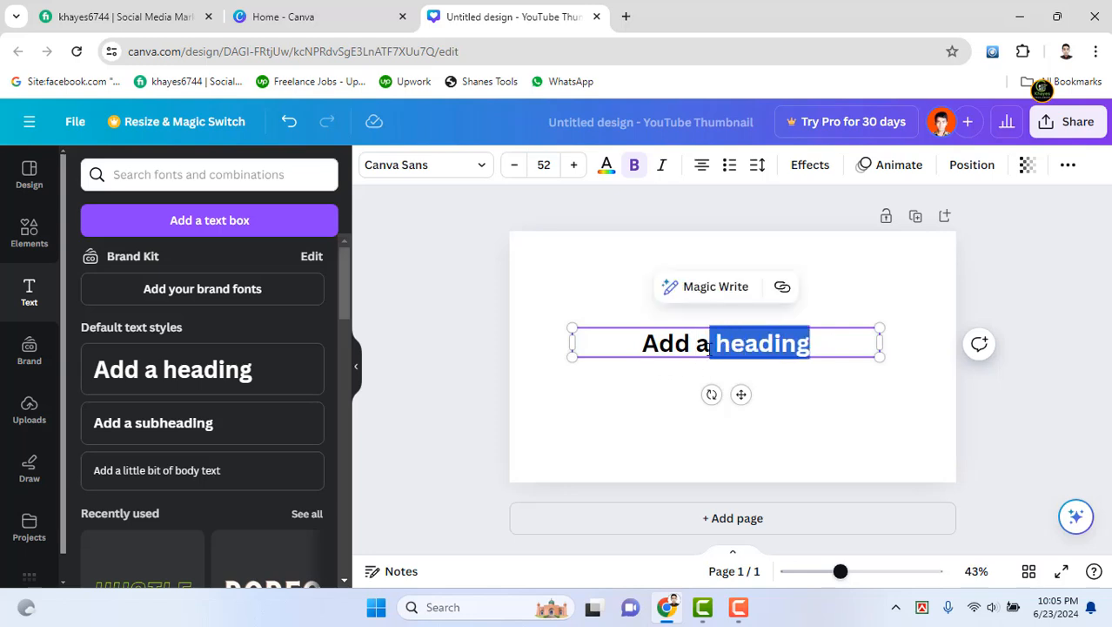
{"action": "left_click", "coordinate": [713, 342]}
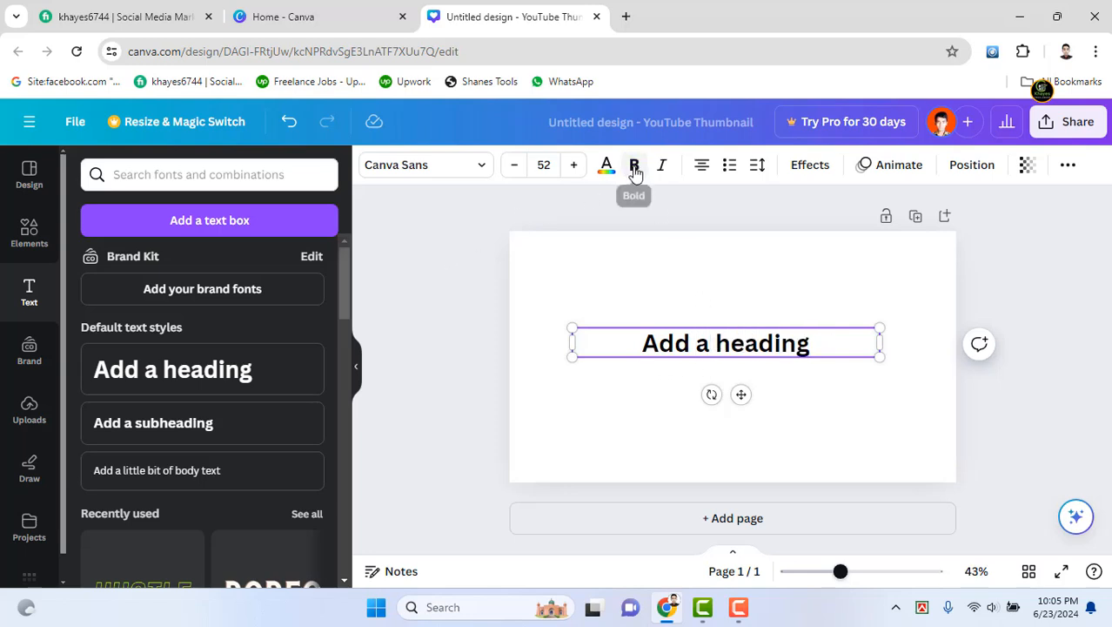
{"action": "left_click", "coordinate": [609, 174]}
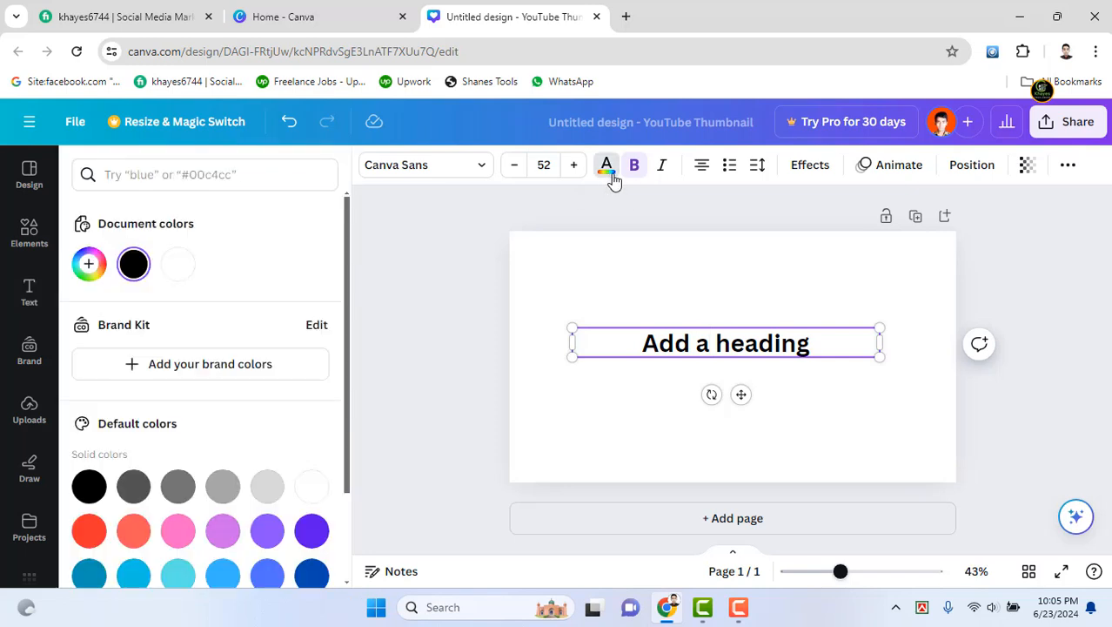
{"action": "left_click", "coordinate": [135, 529]}
{"action": "left_click_drag", "start_coordinate": [810, 349], "coordinate": [544, 349]}
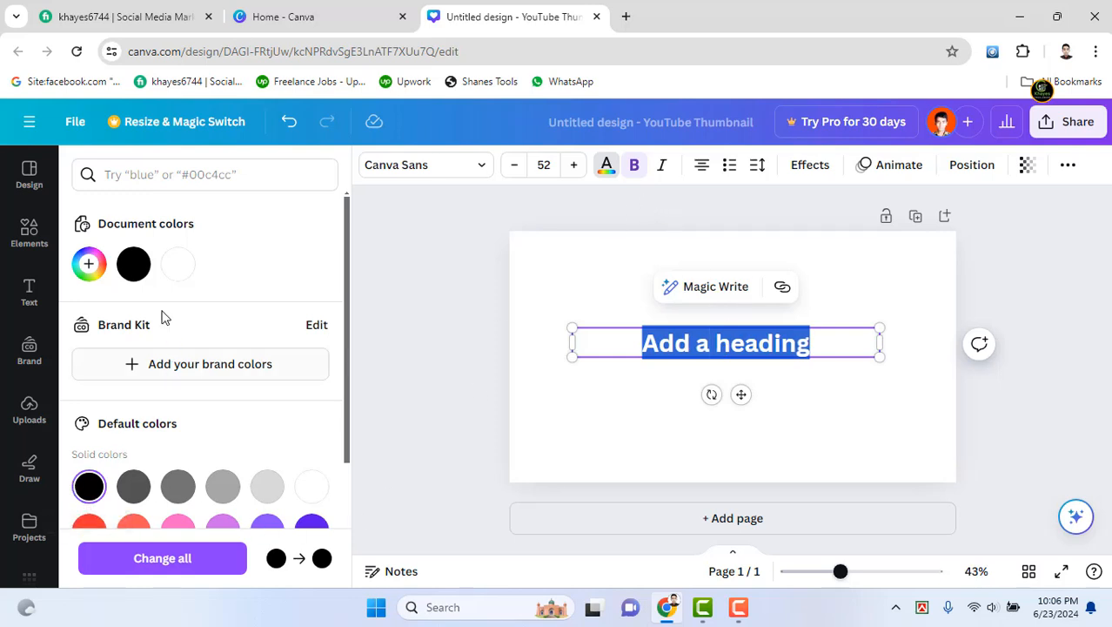
{"action": "left_click", "coordinate": [267, 485]}
{"action": "left_click", "coordinate": [852, 348]}
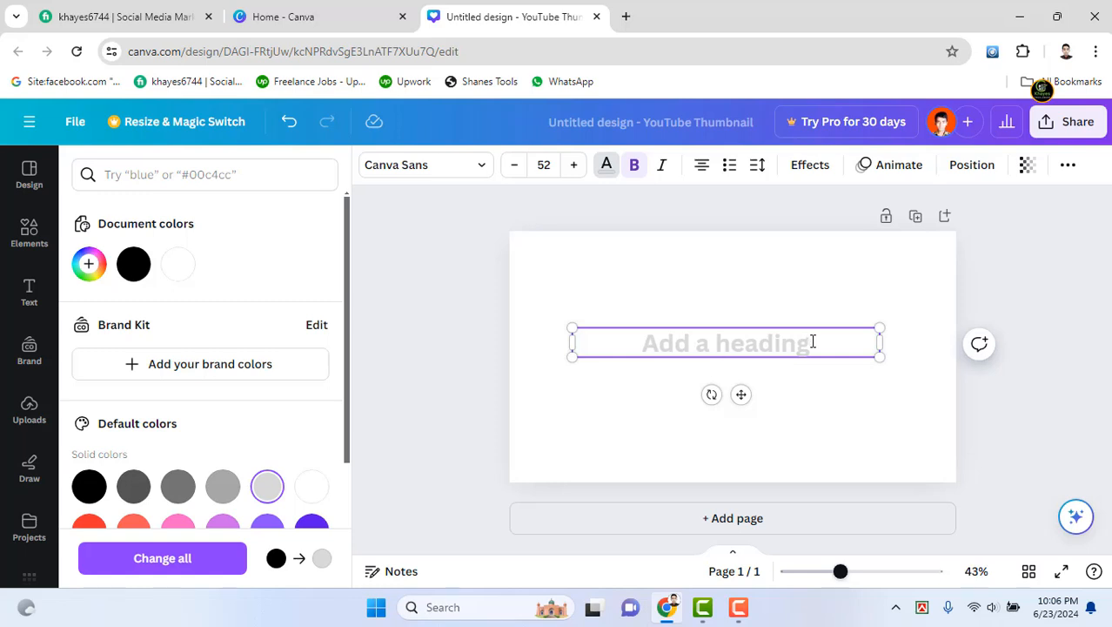
Recolor the whole "Add a heading" text with the bright cyan-blue default color
{"action": "left_click_drag", "start_coordinate": [812, 341], "coordinate": [642, 343]}
{"action": "scroll", "coordinate": [290, 405], "scroll_direction": "down", "scroll_amount": 3}
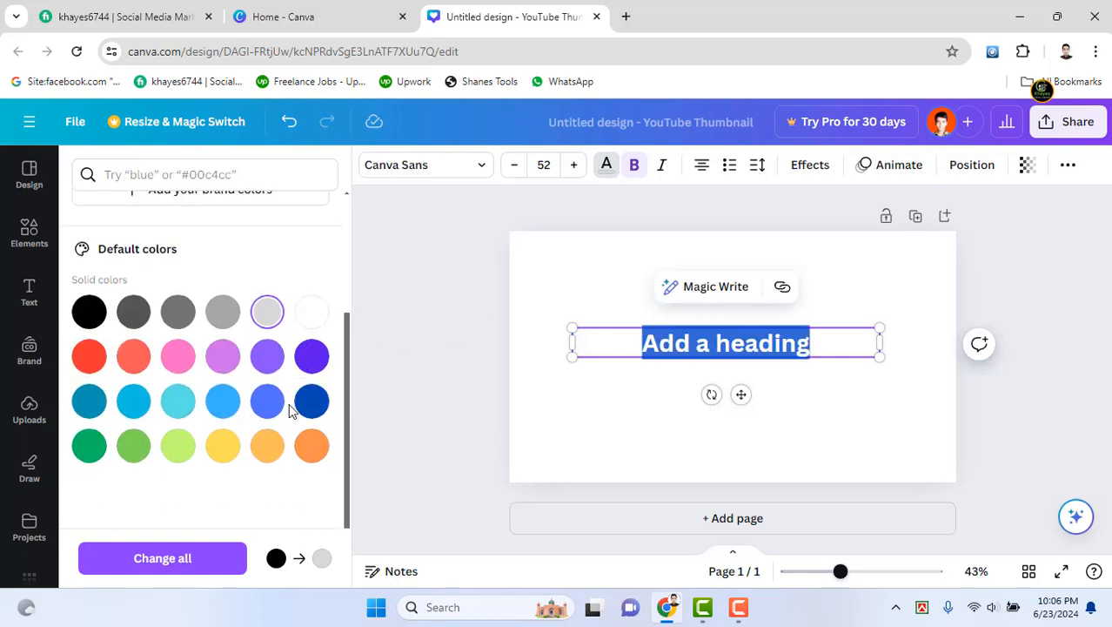
{"action": "left_click", "coordinate": [140, 402]}
{"action": "left_click", "coordinate": [831, 339]}
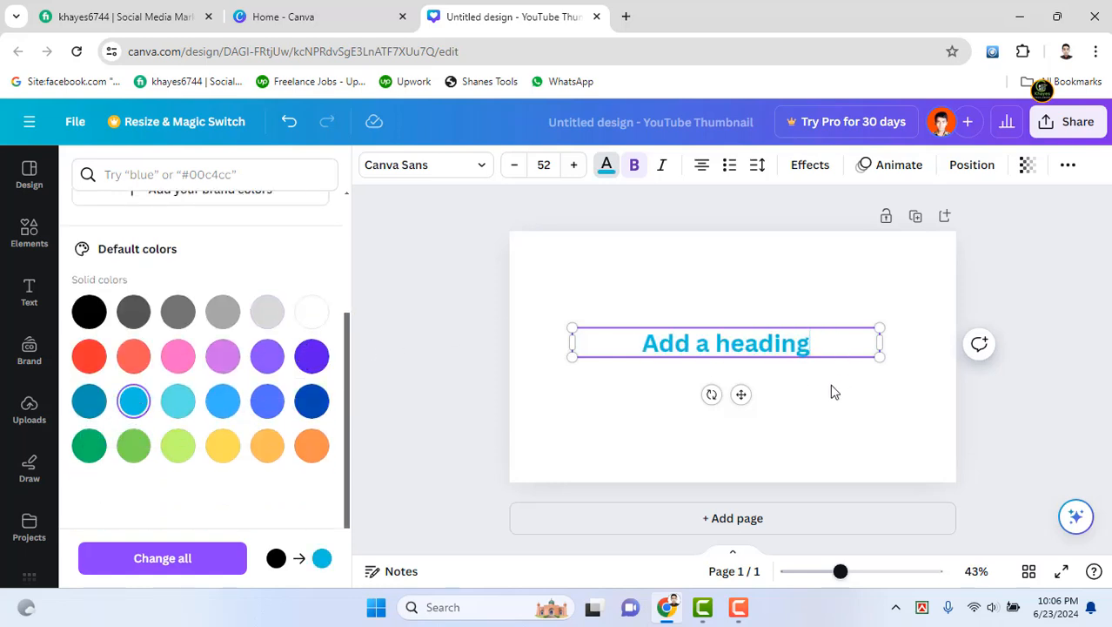
{"action": "left_click", "coordinate": [833, 411]}
Move the heading slightly to the left and delete it from the page
{"action": "left_click", "coordinate": [729, 348]}
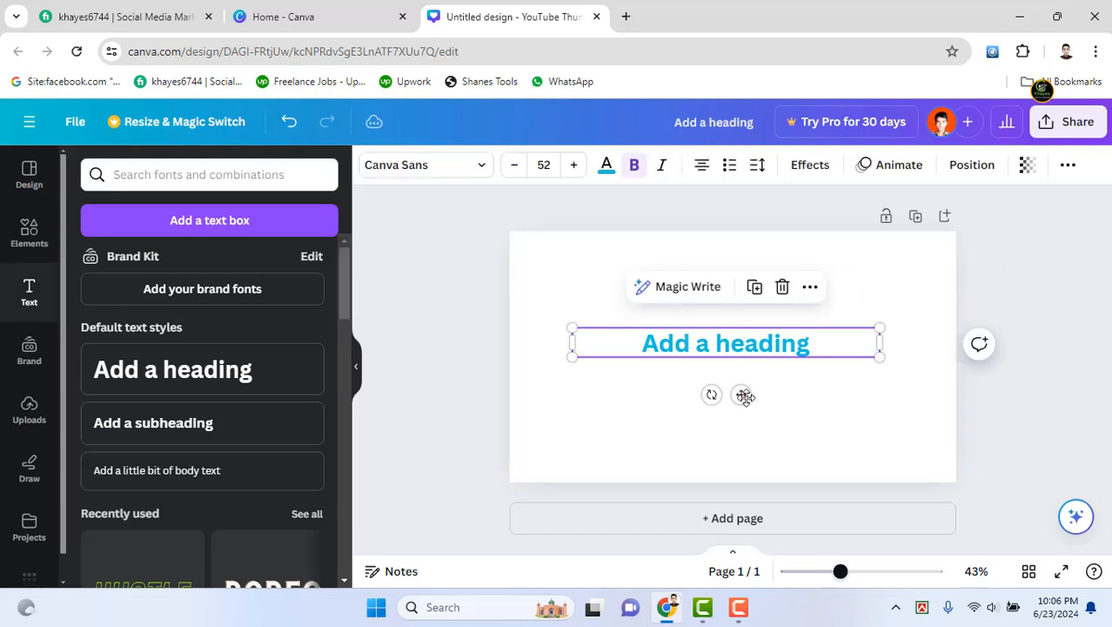
{"action": "left_click_drag", "start_coordinate": [741, 395], "coordinate": [721, 396]}
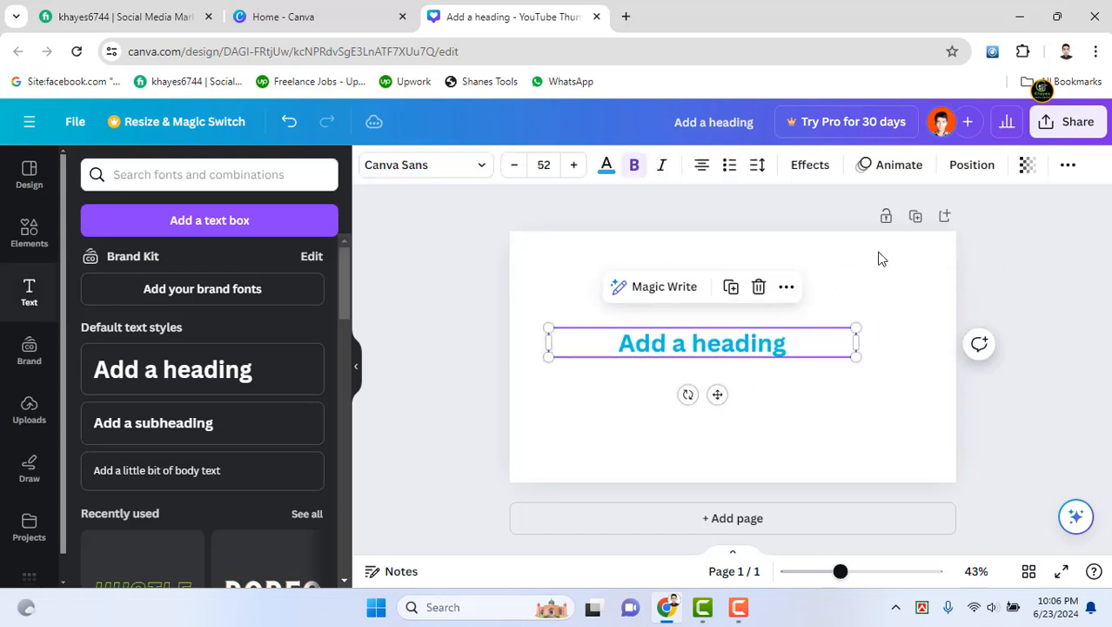
{"action": "left_click", "coordinate": [857, 287]}
{"action": "left_click", "coordinate": [716, 358]}
{"action": "key", "text": "Delete"}
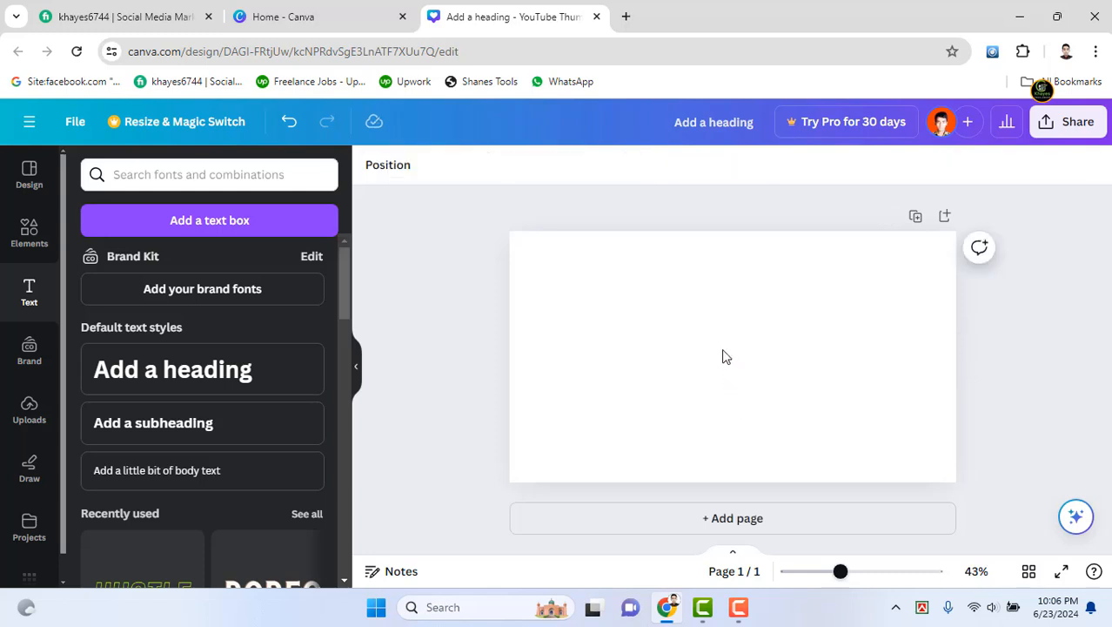
Set the page background to the coral-to-purple default gradient after trying solid red and solid green
{"action": "left_click", "coordinate": [724, 348]}
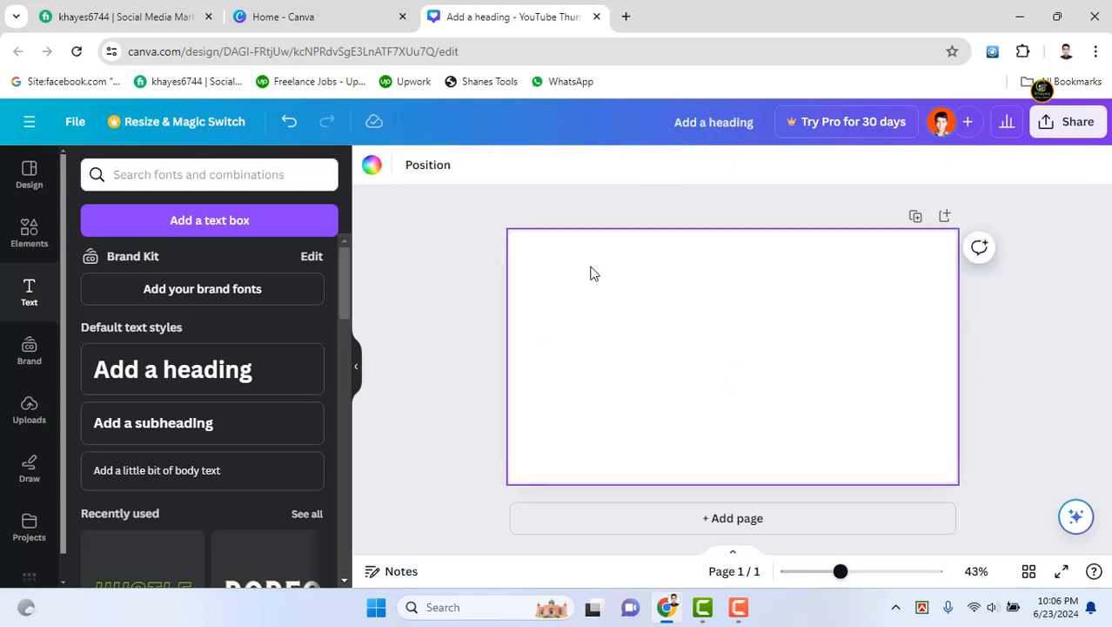
{"action": "left_click", "coordinate": [418, 212]}
{"action": "left_click", "coordinate": [661, 335]}
{"action": "left_click", "coordinate": [371, 165]}
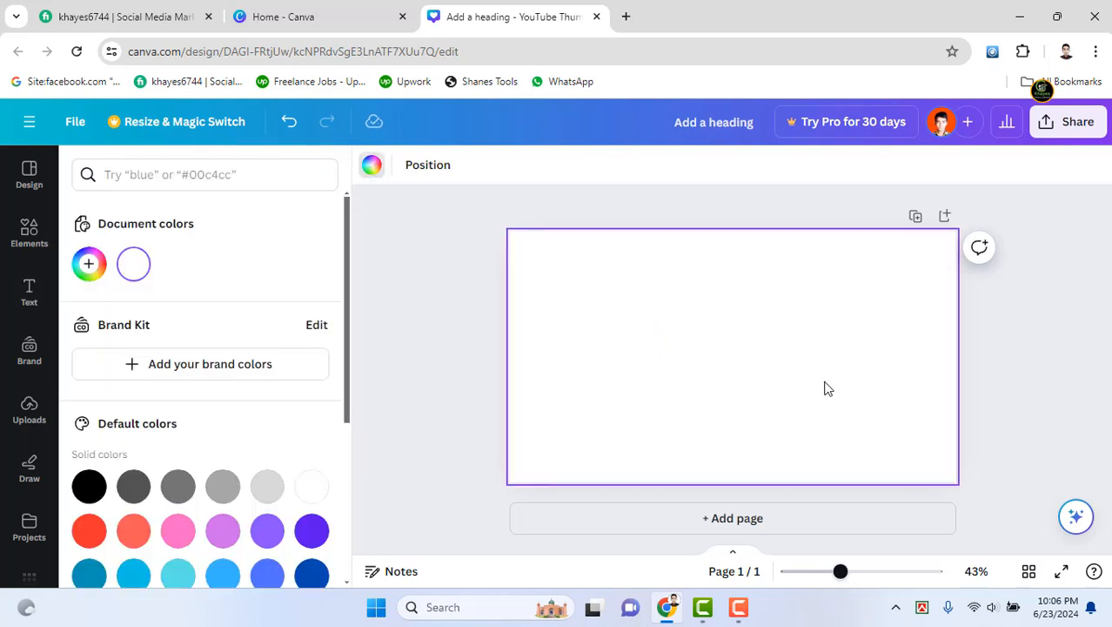
{"action": "scroll", "coordinate": [346, 396], "scroll_direction": "down", "scroll_amount": 5}
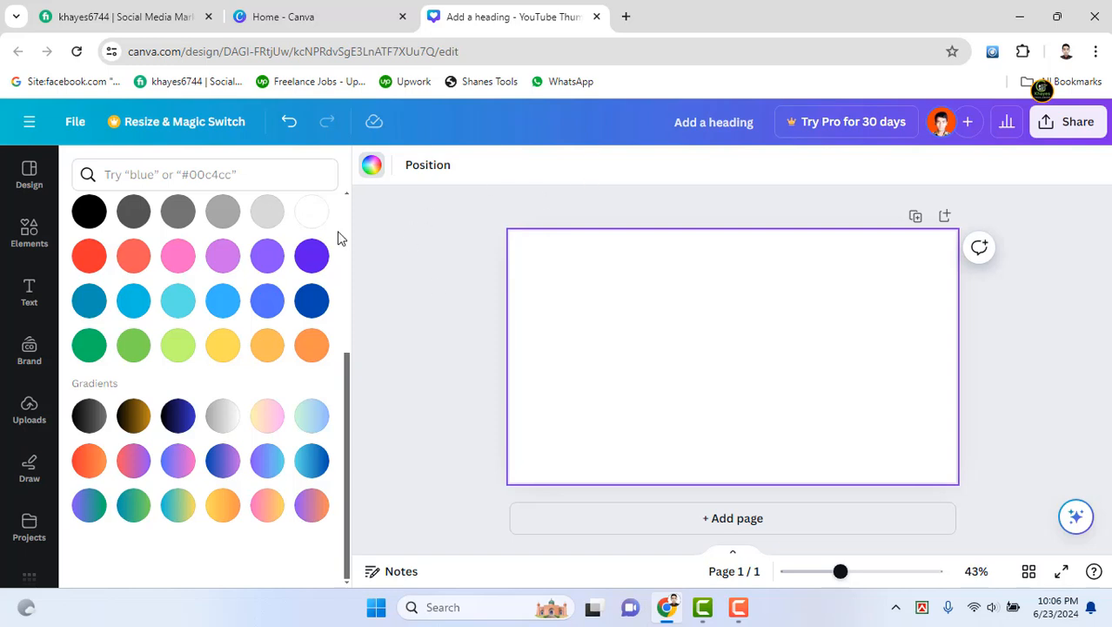
{"action": "left_click", "coordinate": [89, 255]}
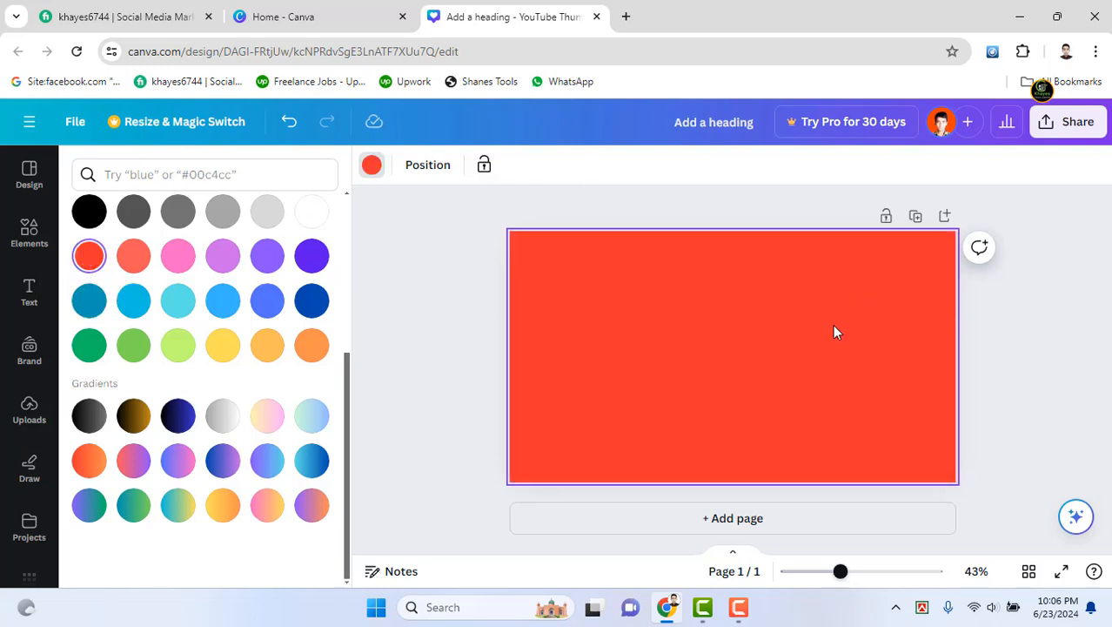
{"action": "left_click", "coordinate": [133, 345]}
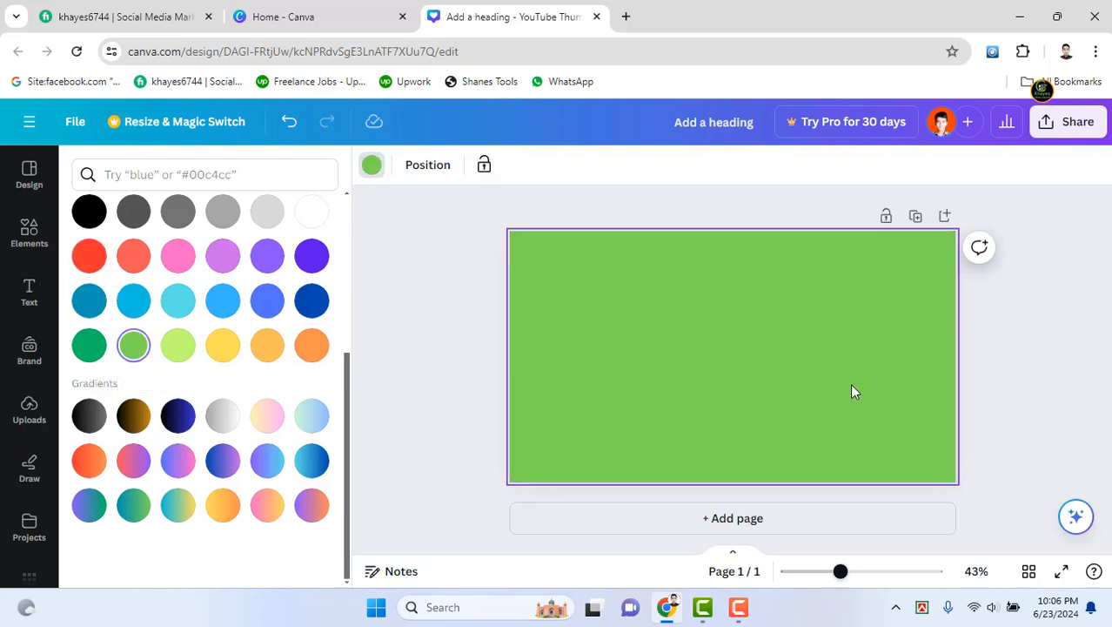
{"action": "left_click", "coordinate": [137, 461]}
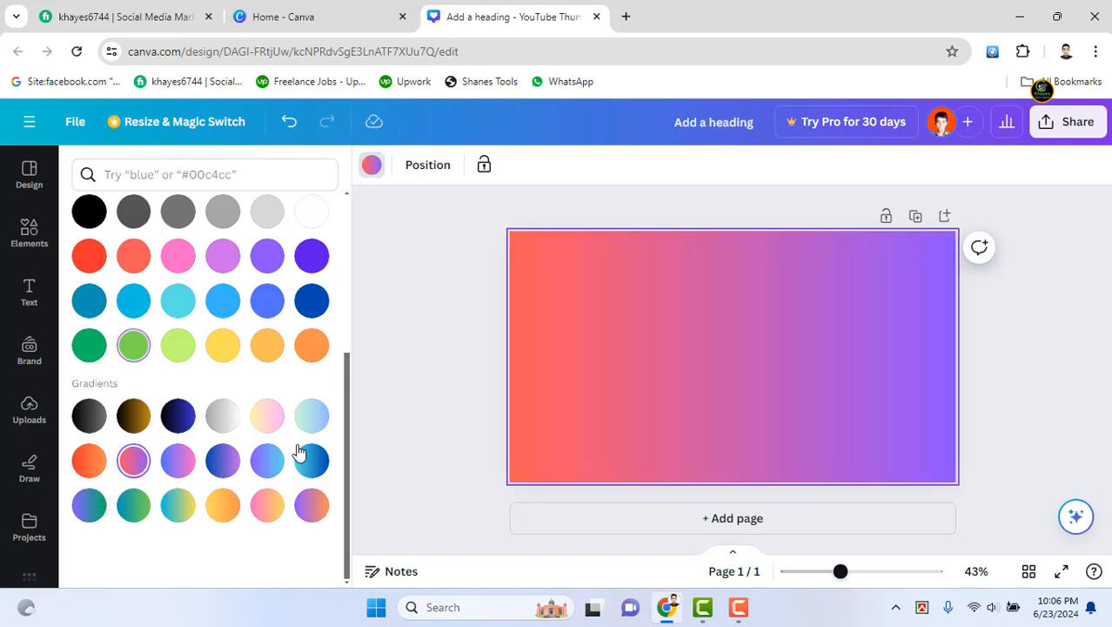
Add a third color to the background gradient and set it to the gray-green #AEC6BC
{"action": "scroll", "coordinate": [235, 378], "scroll_direction": "up", "scroll_amount": 3}
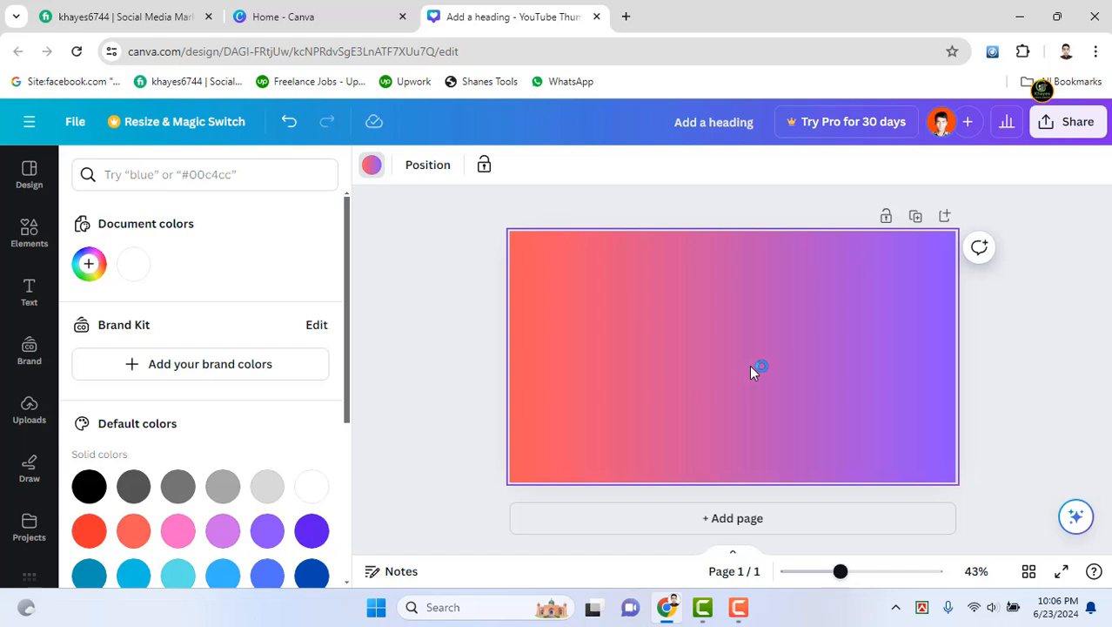
{"action": "left_click", "coordinate": [87, 264]}
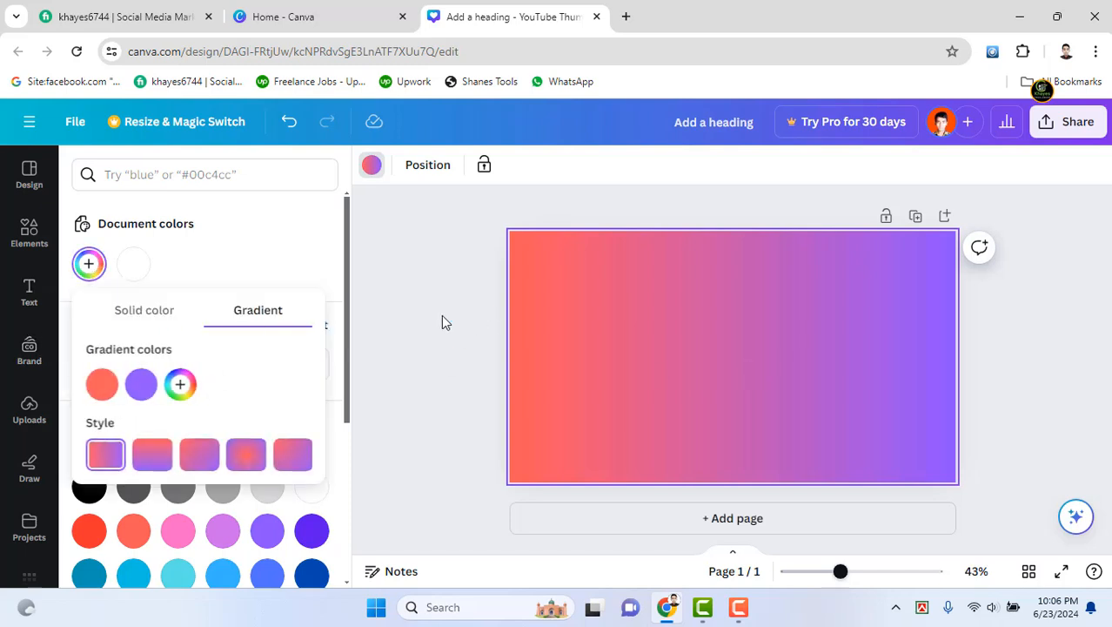
{"action": "left_click", "coordinate": [178, 384]}
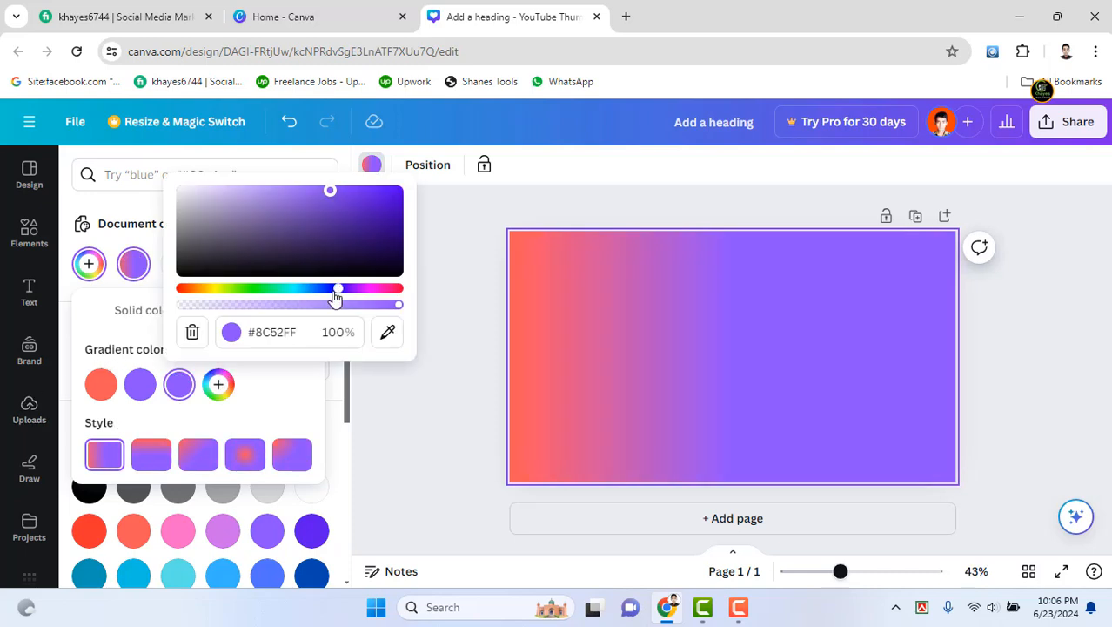
{"action": "left_click_drag", "start_coordinate": [338, 290], "coordinate": [274, 296]}
{"action": "left_click_drag", "start_coordinate": [331, 223], "coordinate": [204, 206]}
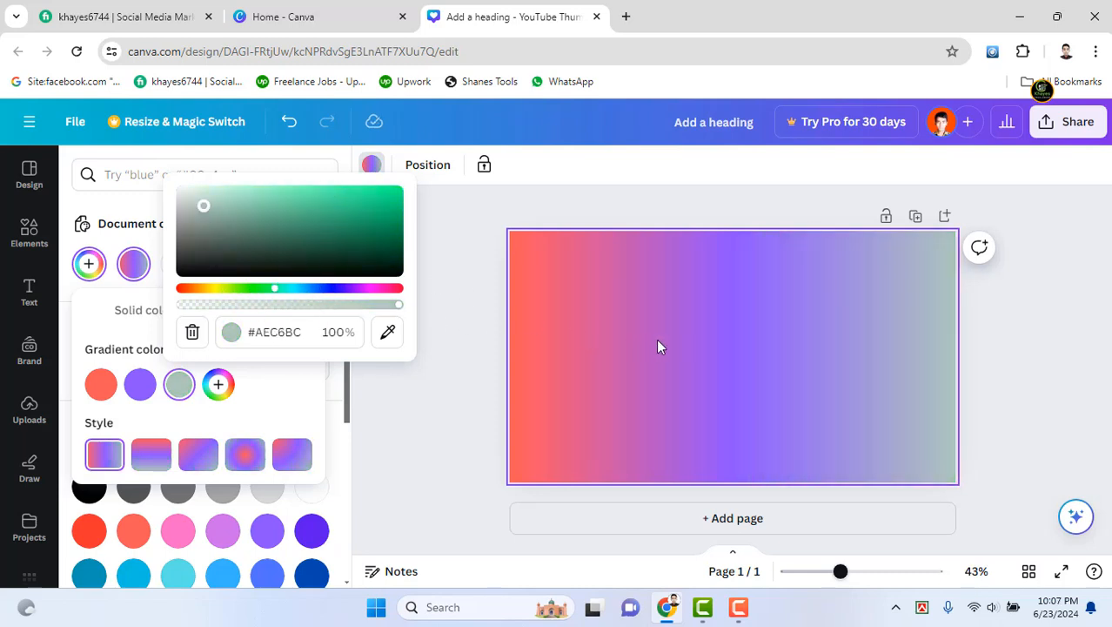
{"action": "left_click", "coordinate": [718, 362]}
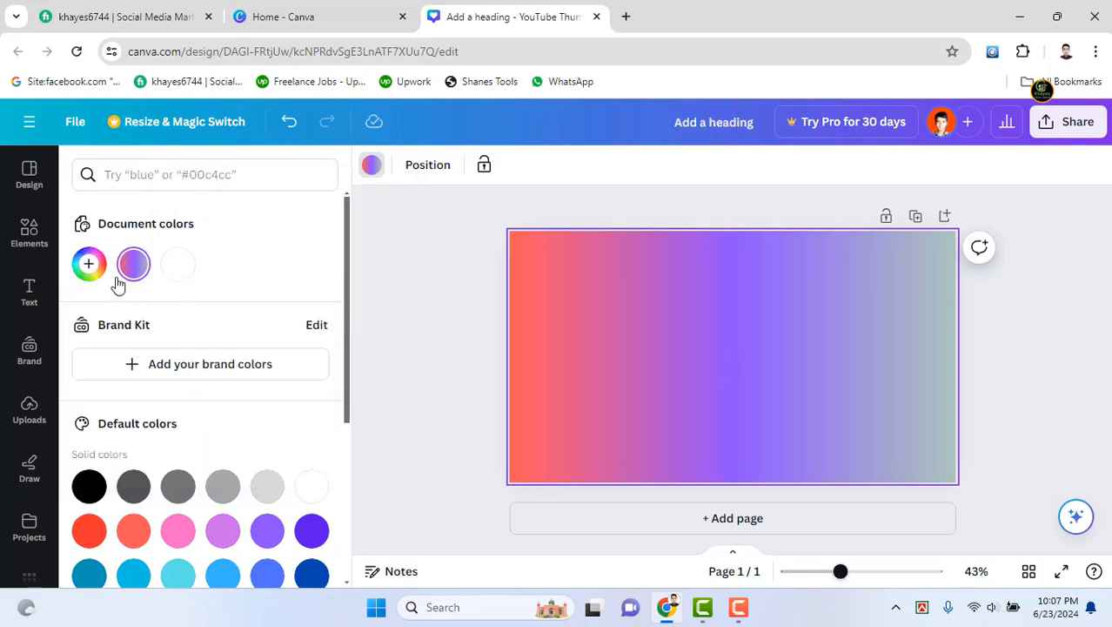
{"action": "left_click", "coordinate": [90, 267]}
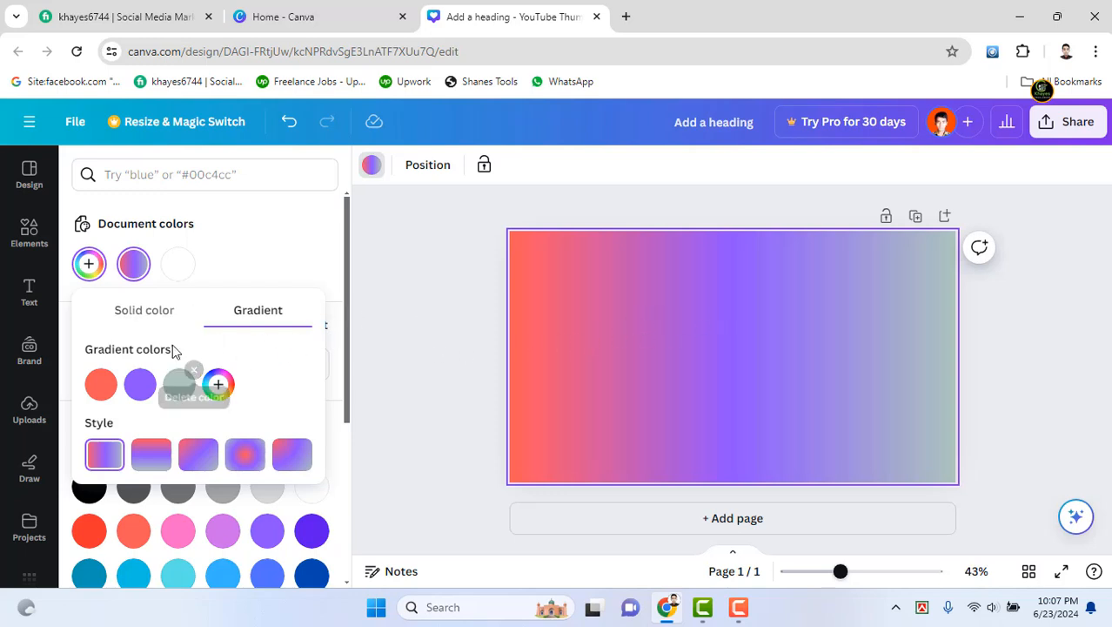
{"action": "left_click", "coordinate": [87, 265]}
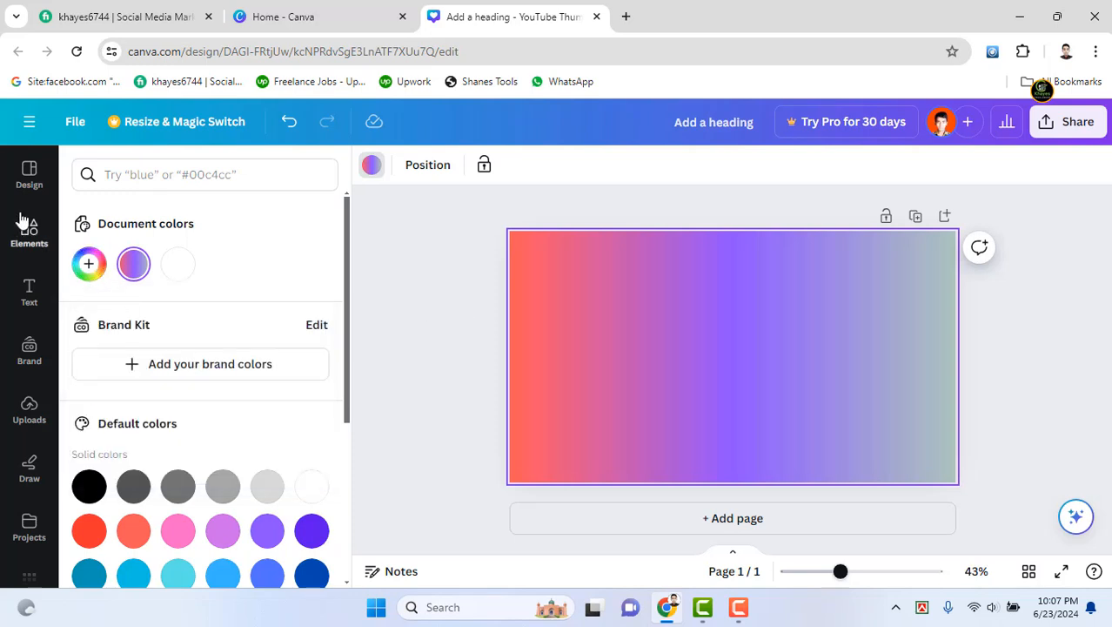
Add the recently used progress ring element to the page and enlarge it from its upper-left corner
{"action": "left_click", "coordinate": [21, 233]}
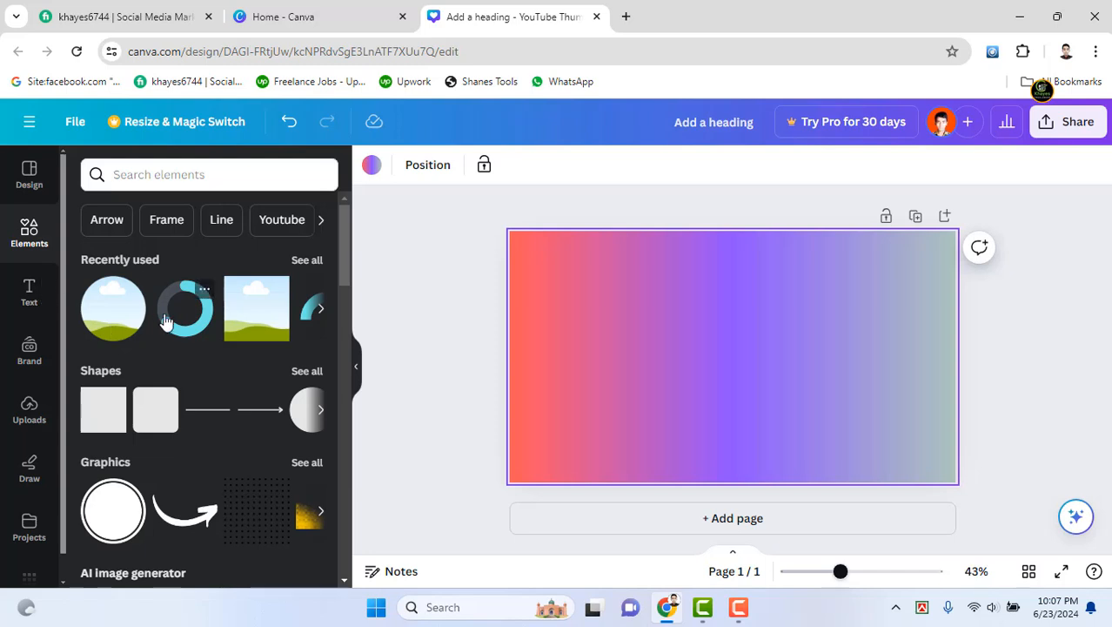
{"action": "left_click", "coordinate": [184, 308]}
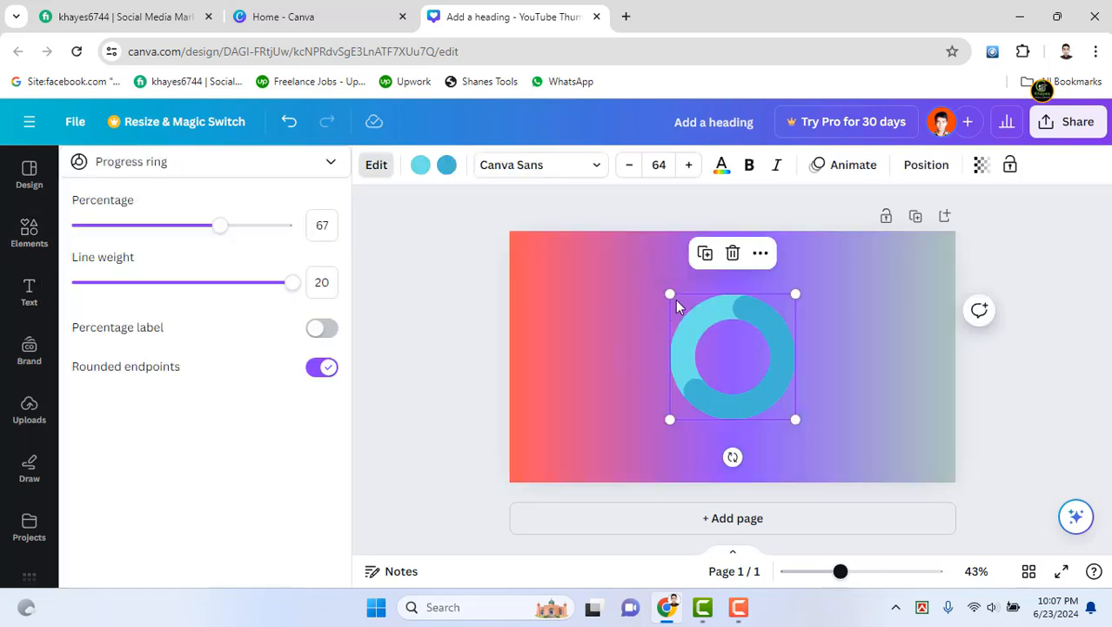
{"action": "left_click_drag", "start_coordinate": [668, 295], "coordinate": [639, 263]}
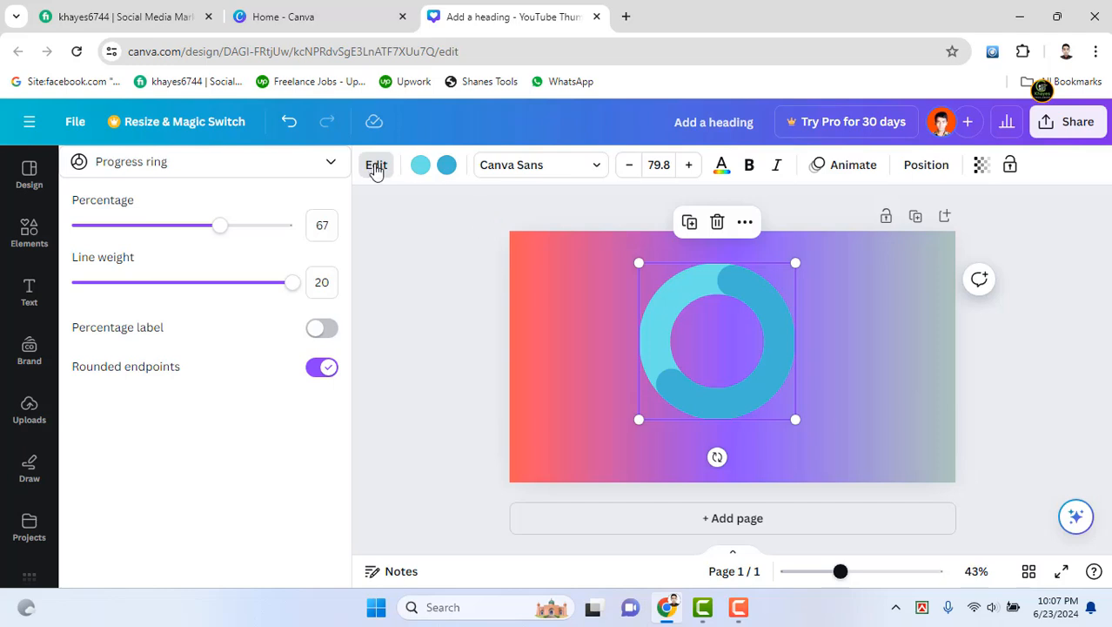
Recolor the progress ring, using the dark blue default color for the filled arc and bright red for the remaining arc
{"action": "left_click", "coordinate": [445, 168]}
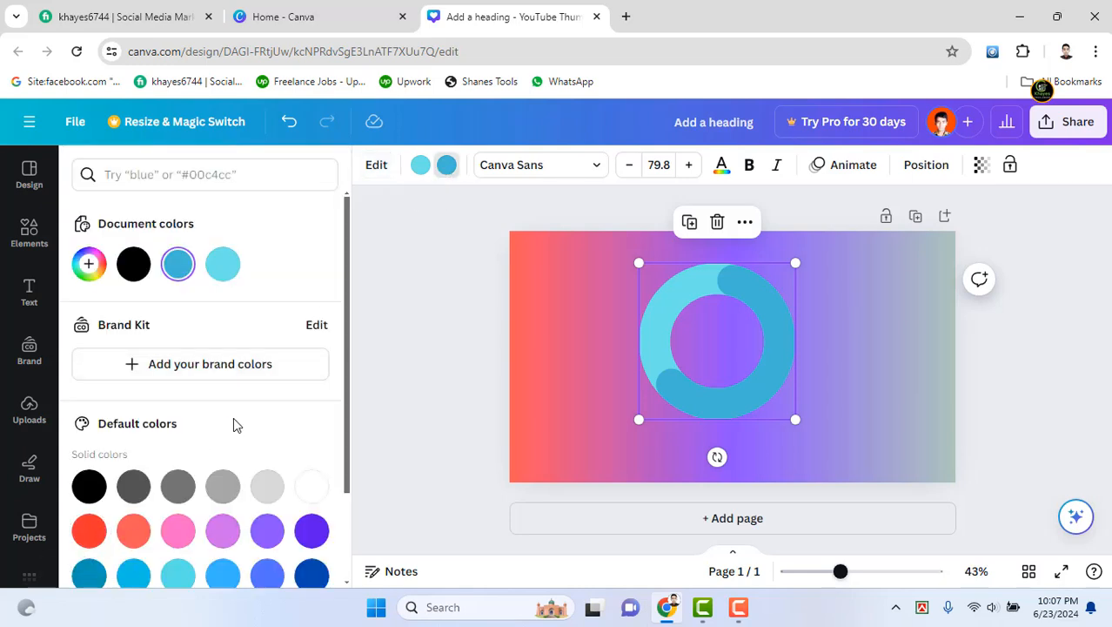
{"action": "scroll", "coordinate": [311, 485], "scroll_direction": "down", "scroll_amount": 2}
{"action": "left_click", "coordinate": [312, 461]}
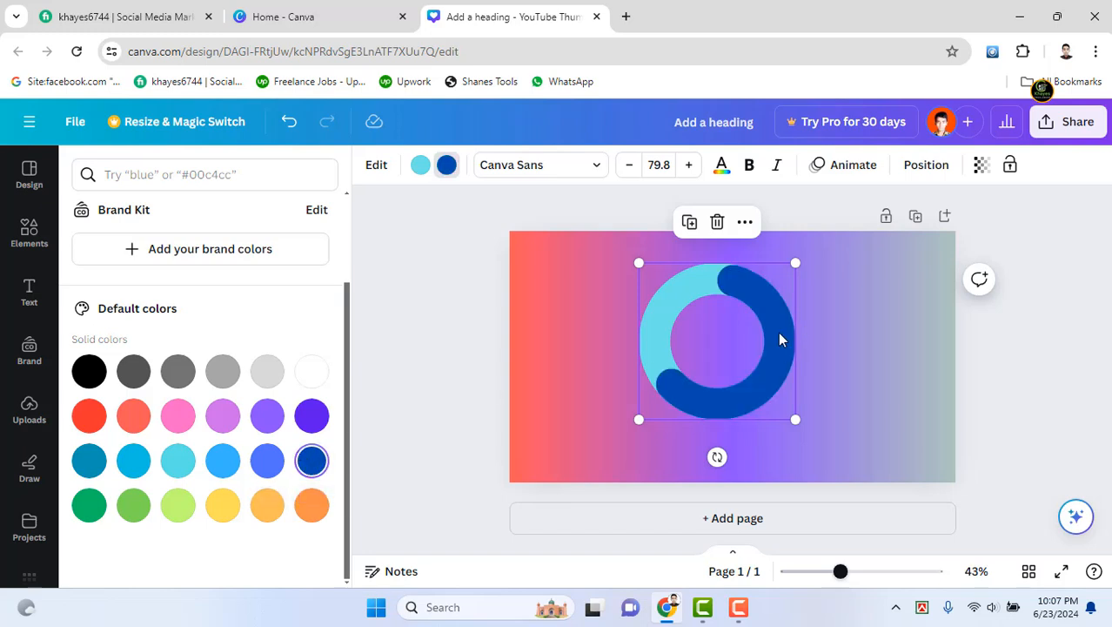
{"action": "left_click", "coordinate": [780, 340]}
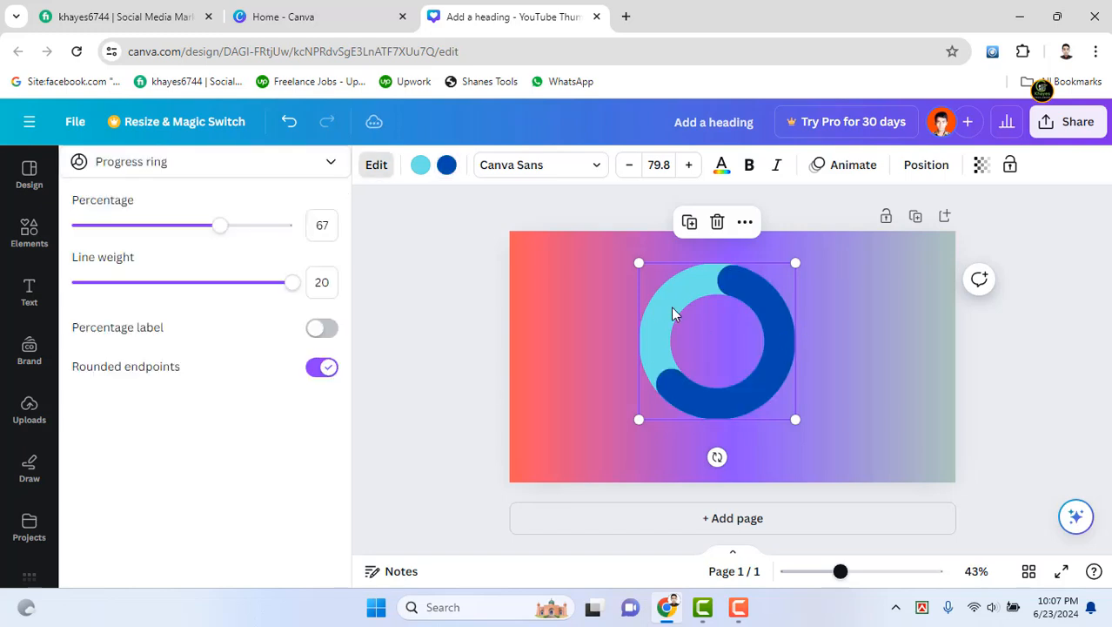
{"action": "left_click", "coordinate": [421, 164]}
{"action": "scroll", "coordinate": [178, 468], "scroll_direction": "down", "scroll_amount": 2}
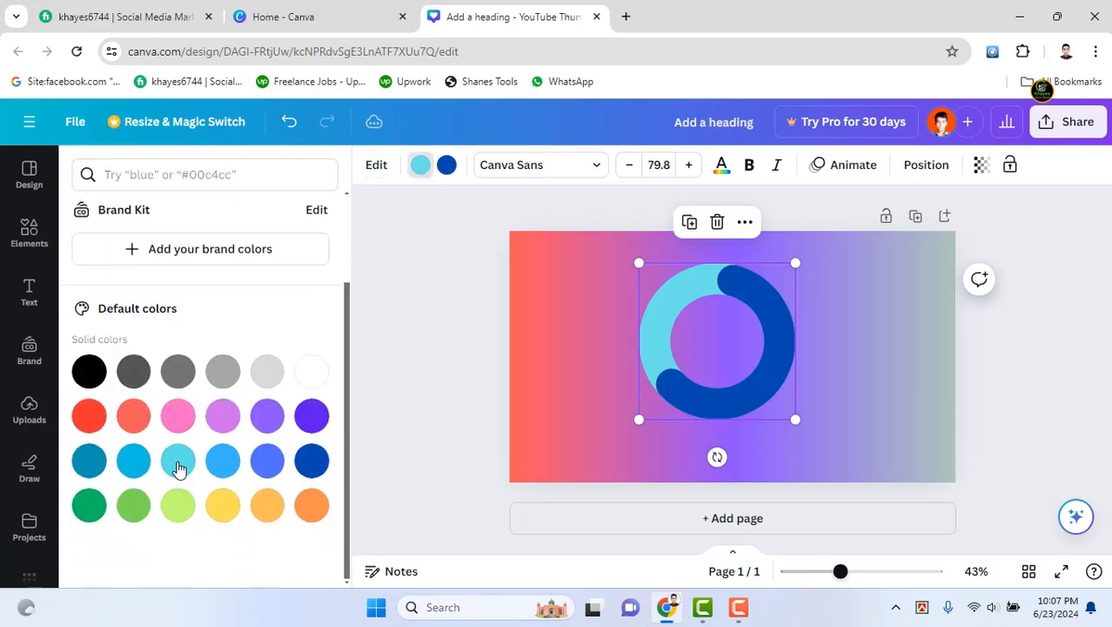
{"action": "left_click", "coordinate": [89, 415]}
{"action": "left_click", "coordinate": [391, 394]}
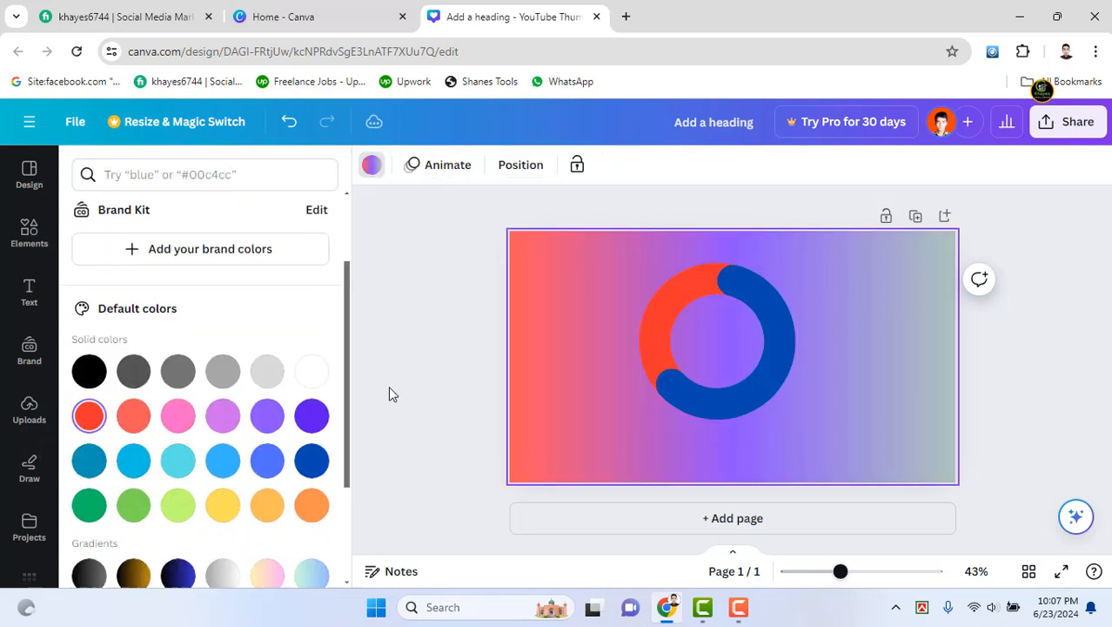
Set the progress ring's percentage to 49 after trying 0 and 54
{"action": "left_click", "coordinate": [682, 388]}
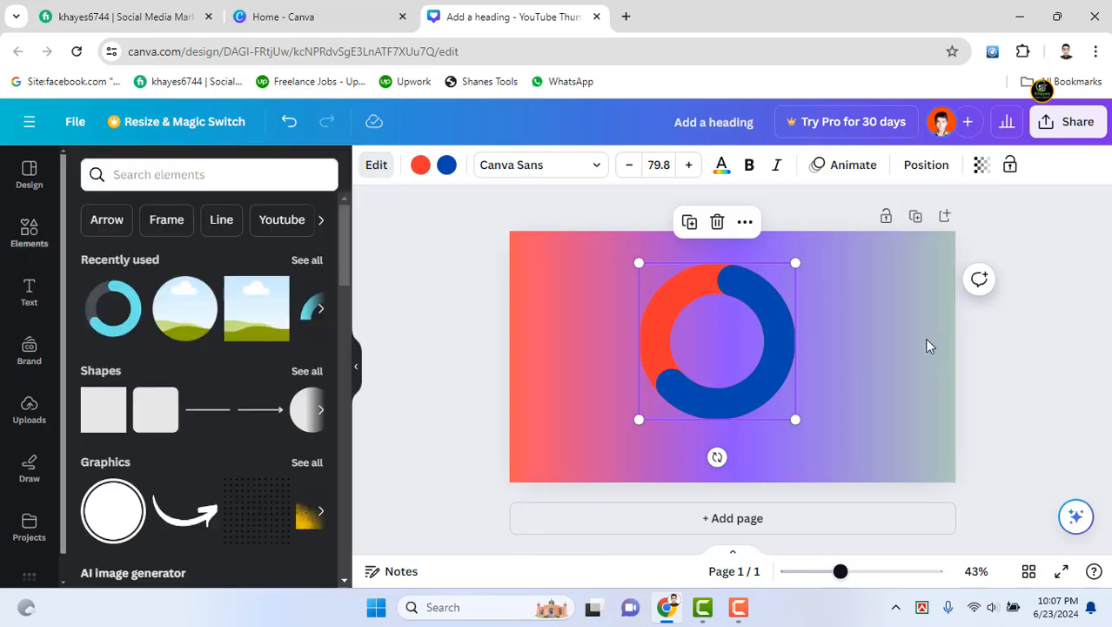
{"action": "left_click", "coordinate": [782, 325]}
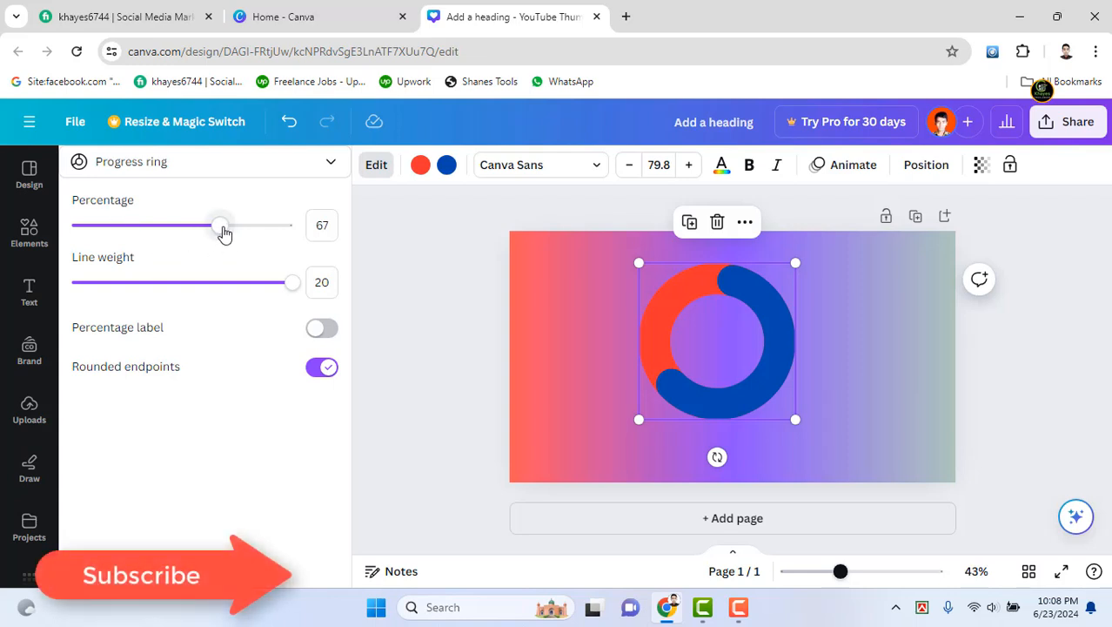
{"action": "left_click_drag", "start_coordinate": [220, 229], "coordinate": [41, 252]}
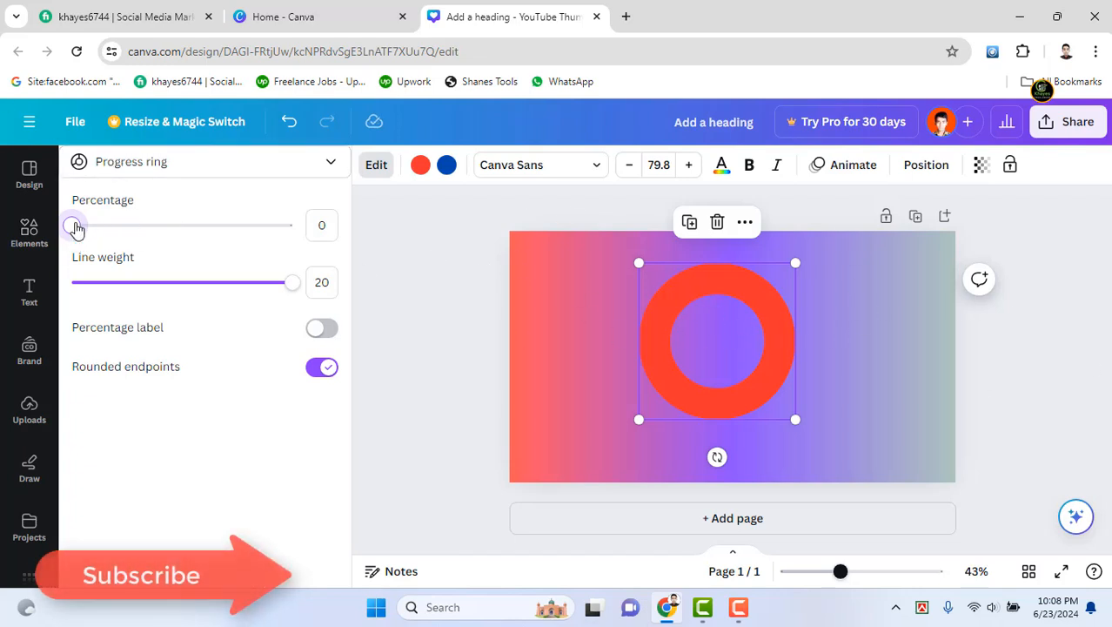
{"action": "left_click_drag", "start_coordinate": [75, 227], "coordinate": [193, 254]}
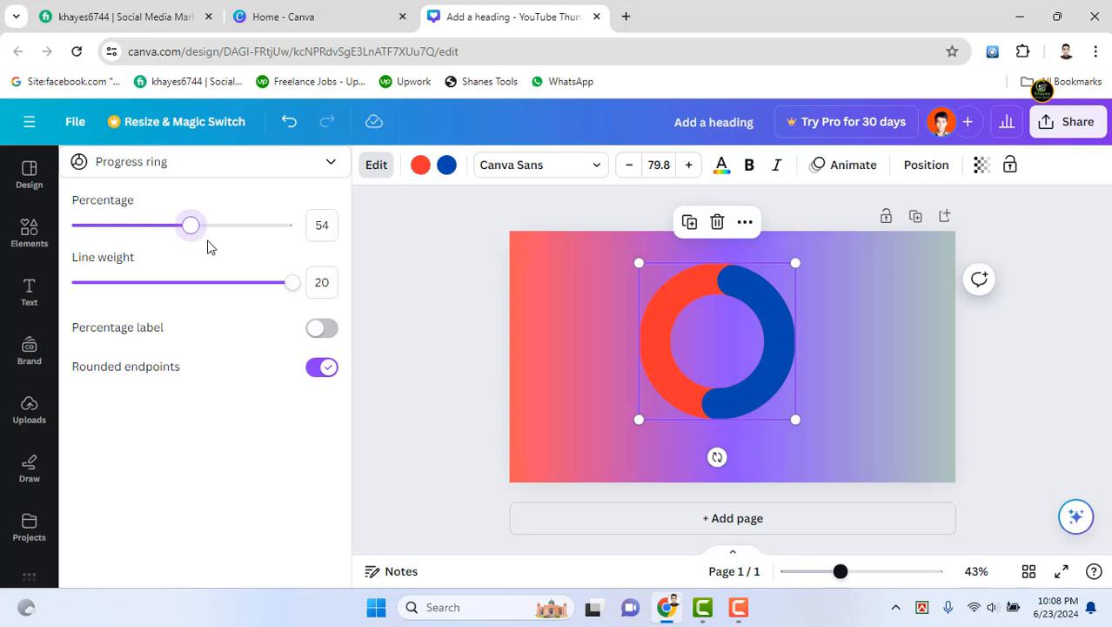
{"action": "mouse_move", "coordinate": [195, 235]}
{"action": "left_mouse_down"}
{"action": "mouse_move", "coordinate": [236, 242]}
{"action": "mouse_move", "coordinate": [116, 230]}
{"action": "mouse_move", "coordinate": [233, 252]}
{"action": "mouse_move", "coordinate": [185, 232]}
{"action": "mouse_move", "coordinate": [182, 244]}
{"action": "mouse_move", "coordinate": [206, 239]}
{"action": "mouse_move", "coordinate": [179, 228]}
{"action": "left_mouse_up"}
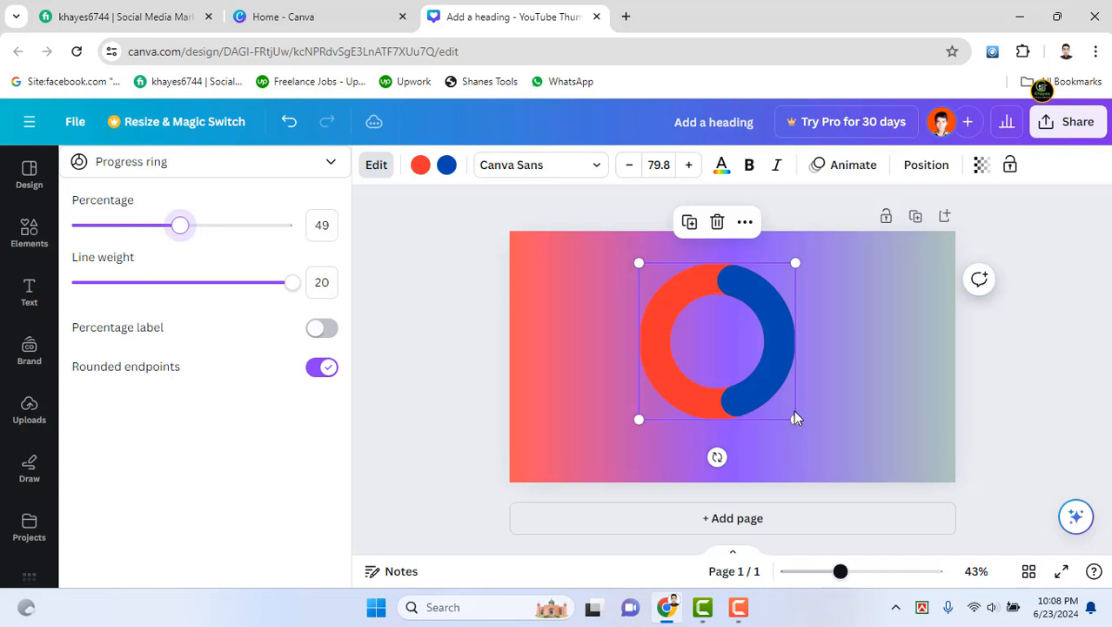
Enlarge the progress ring from its lower-right corner and shift it slightly to the left
{"action": "left_click_drag", "start_coordinate": [798, 415], "coordinate": [829, 453]}
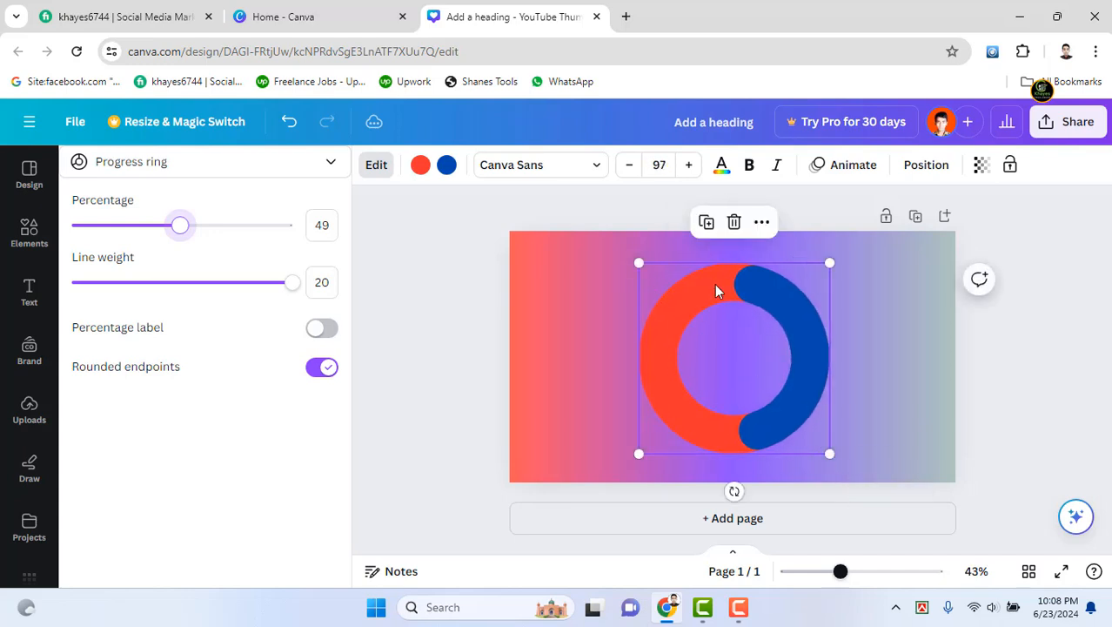
{"action": "left_click_drag", "start_coordinate": [717, 293], "coordinate": [684, 293]}
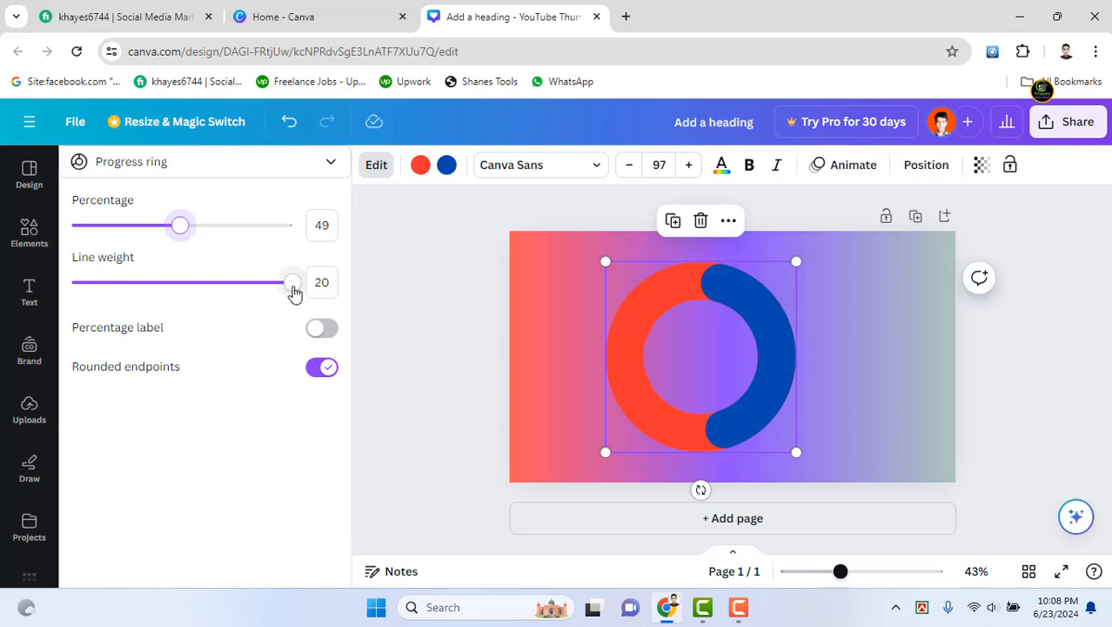
Set the progress ring's line weight to 9 after trying 1, and nudge the ring slightly upward
{"action": "mouse_move", "coordinate": [293, 291]}
{"action": "left_mouse_down"}
{"action": "mouse_move", "coordinate": [183, 299]}
{"action": "mouse_move", "coordinate": [70, 284]}
{"action": "left_mouse_up"}
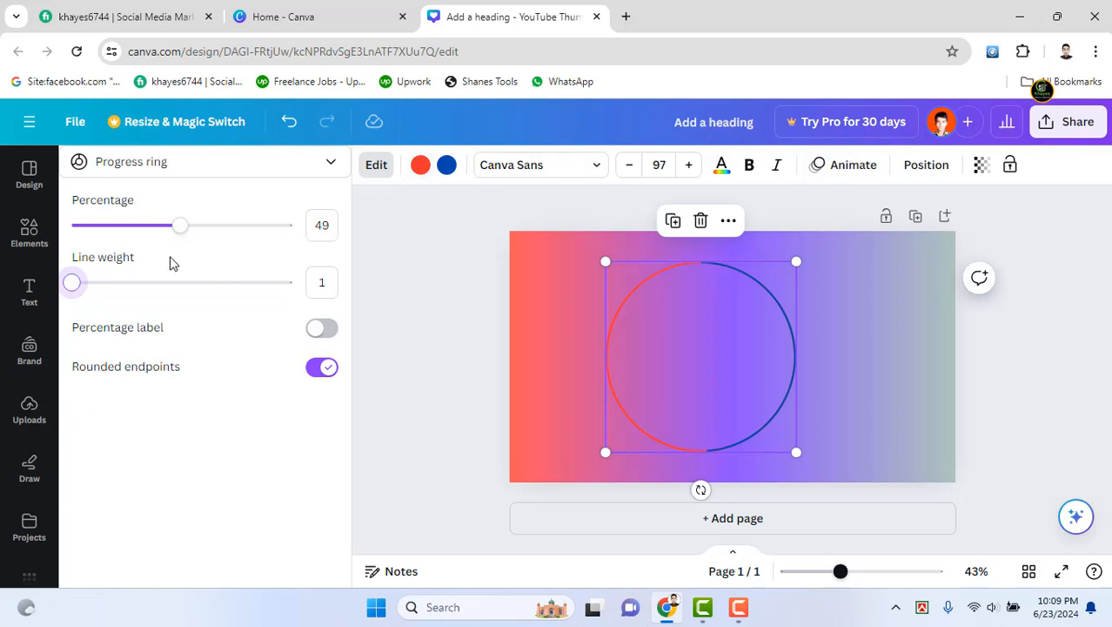
{"action": "mouse_move", "coordinate": [73, 283]}
{"action": "left_mouse_down"}
{"action": "mouse_move", "coordinate": [180, 293]}
{"action": "mouse_move", "coordinate": [163, 296]}
{"action": "left_mouse_up"}
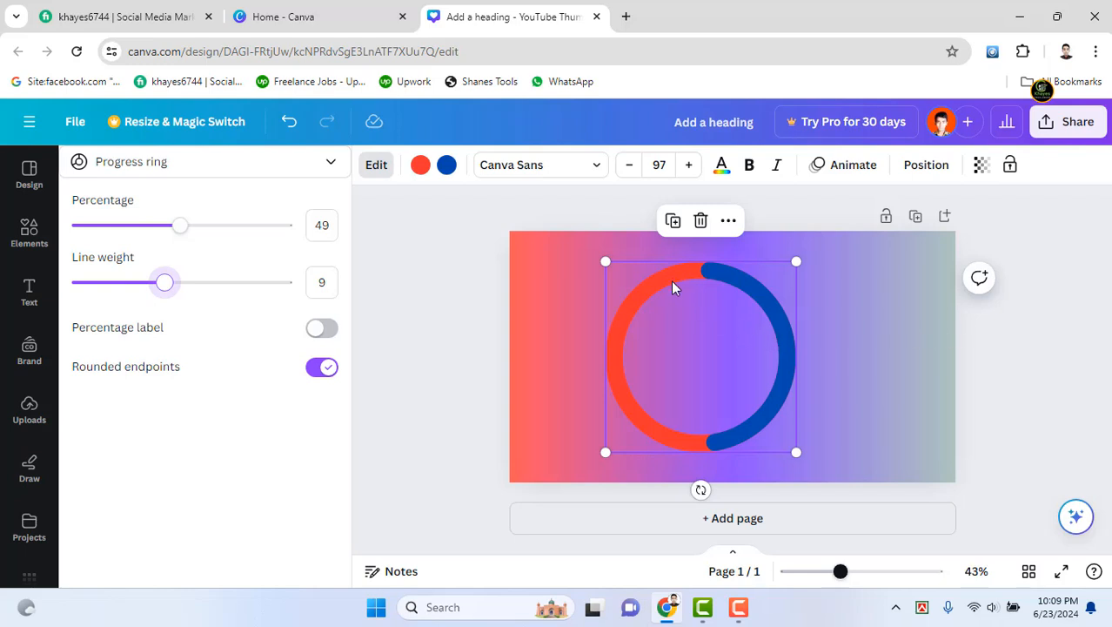
{"action": "mouse_move", "coordinate": [672, 287]}
{"action": "left_mouse_down"}
{"action": "mouse_move", "coordinate": [591, 278]}
{"action": "mouse_move", "coordinate": [623, 261]}
{"action": "mouse_move", "coordinate": [685, 275]}
{"action": "mouse_move", "coordinate": [661, 274]}
{"action": "left_mouse_up"}
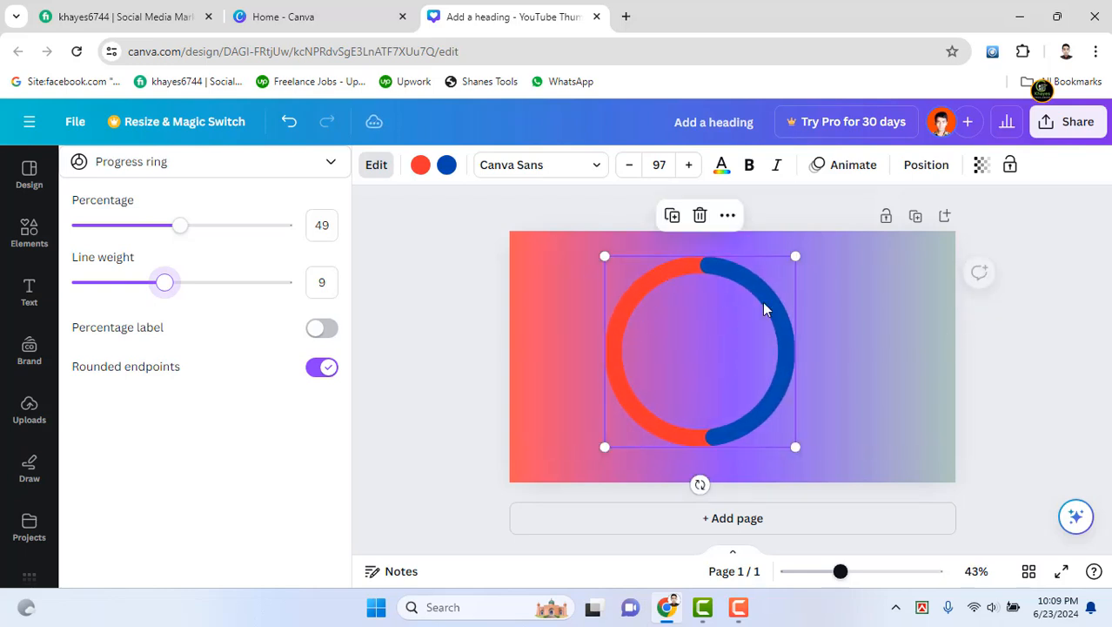
{"action": "left_click", "coordinate": [856, 332]}
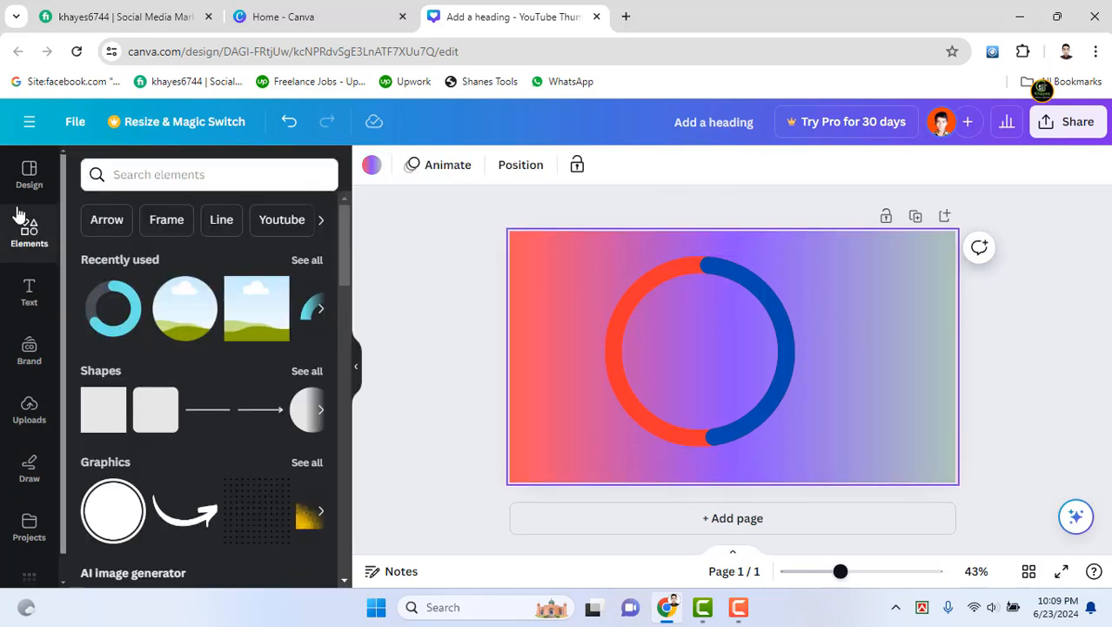
Insert the uploaded circular portrait photo, center it inside the progress ring and enlarge it to fill the ring
{"action": "left_click", "coordinate": [28, 411]}
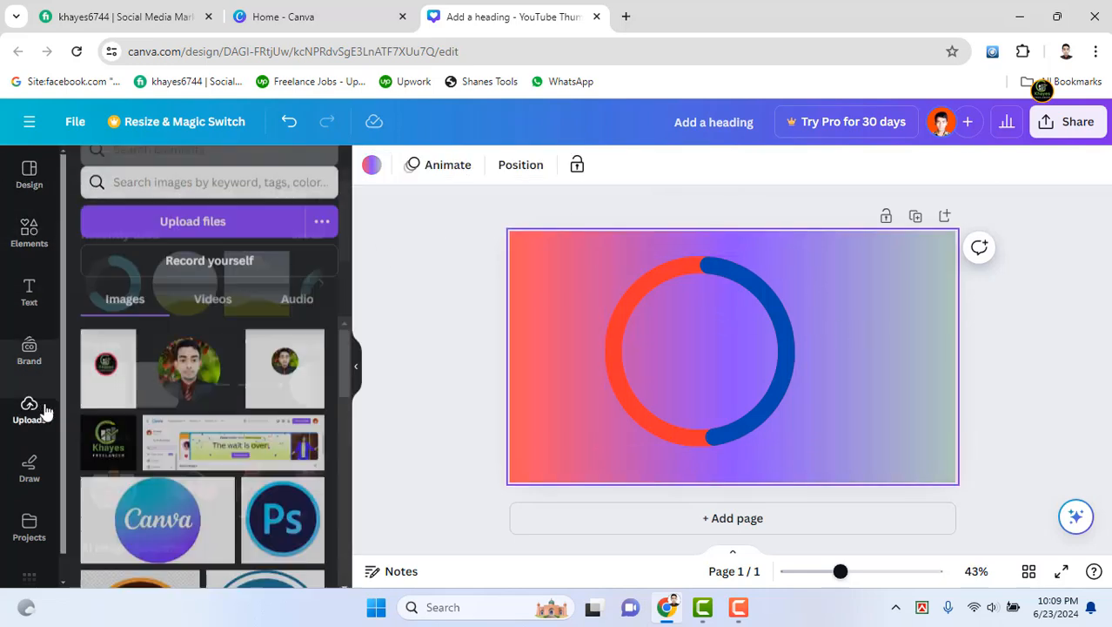
{"action": "left_click", "coordinate": [164, 374]}
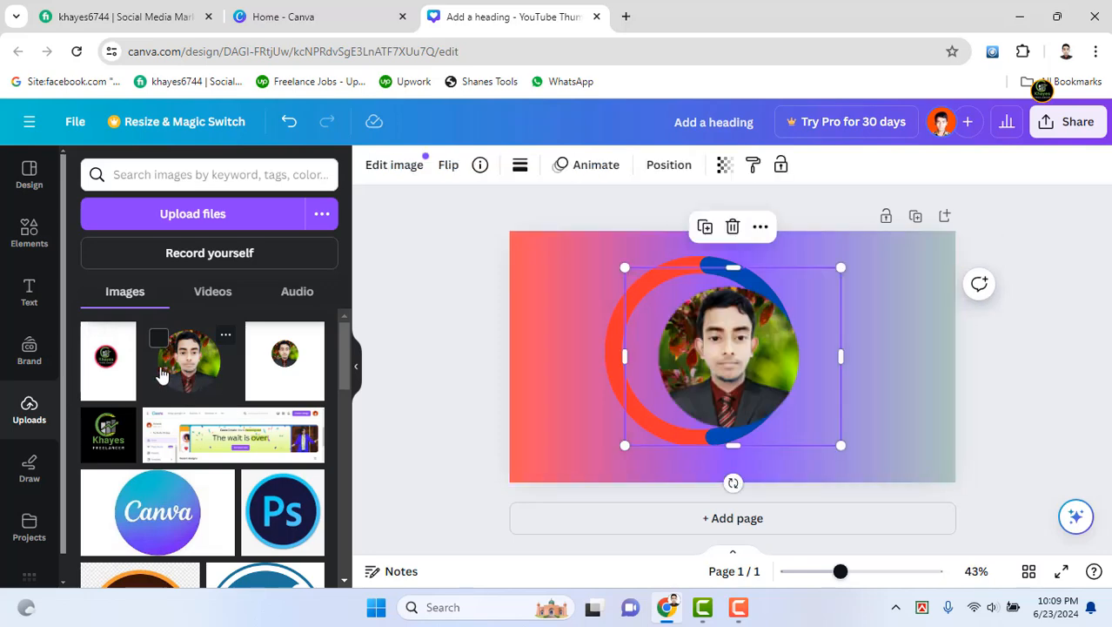
{"action": "left_click_drag", "start_coordinate": [740, 337], "coordinate": [711, 338]}
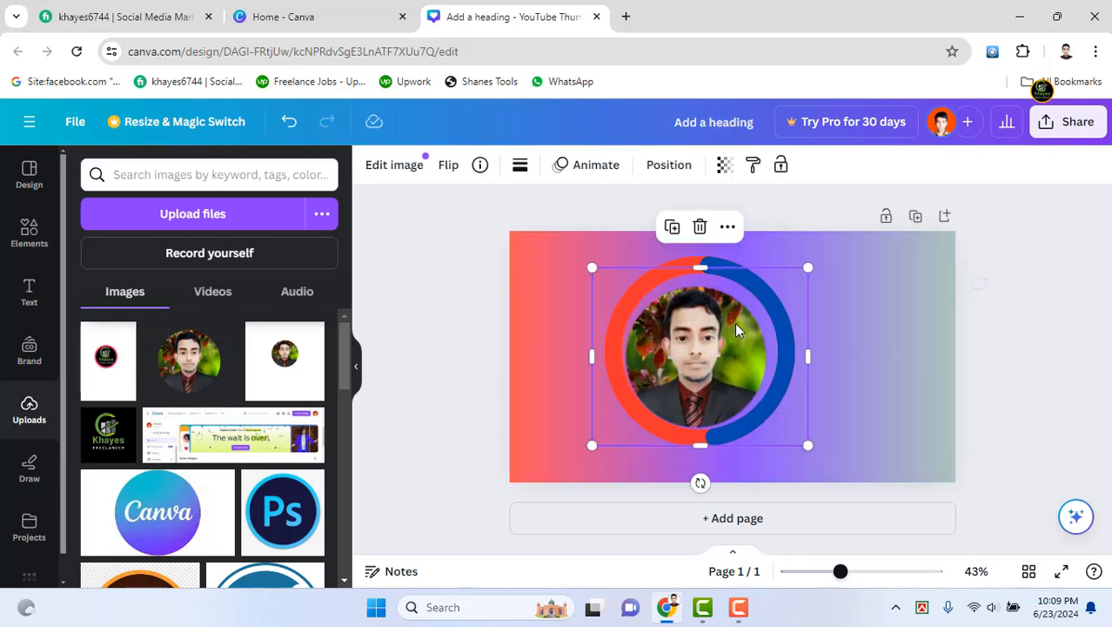
{"action": "left_click_drag", "start_coordinate": [807, 268], "coordinate": [822, 256]}
{"action": "left_click_drag", "start_coordinate": [592, 255], "coordinate": [585, 250]}
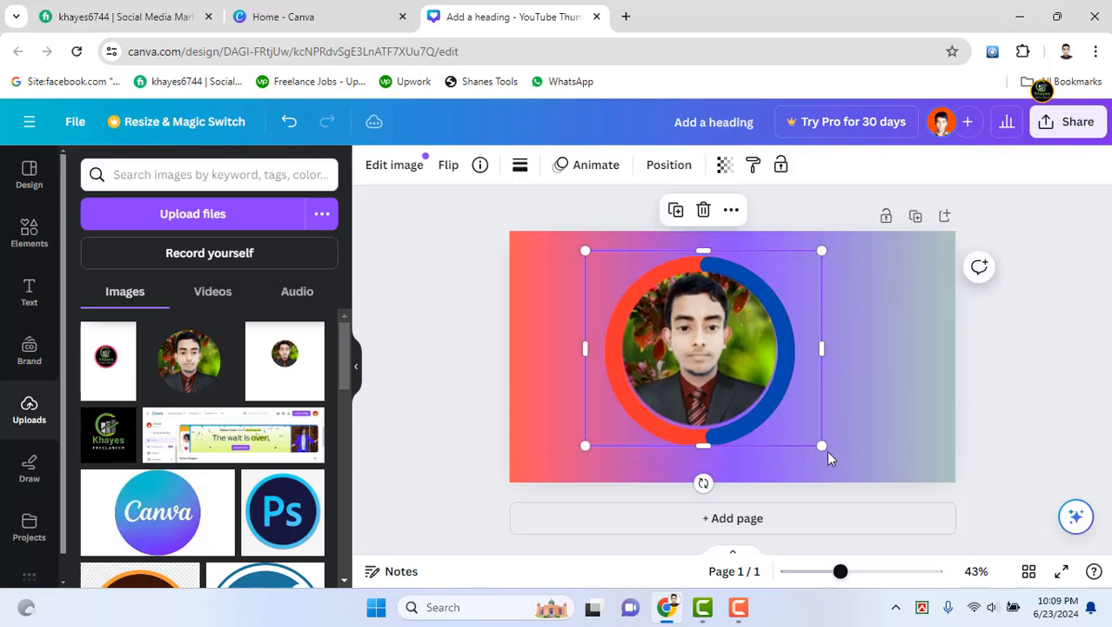
{"action": "left_click_drag", "start_coordinate": [821, 446], "coordinate": [827, 450]}
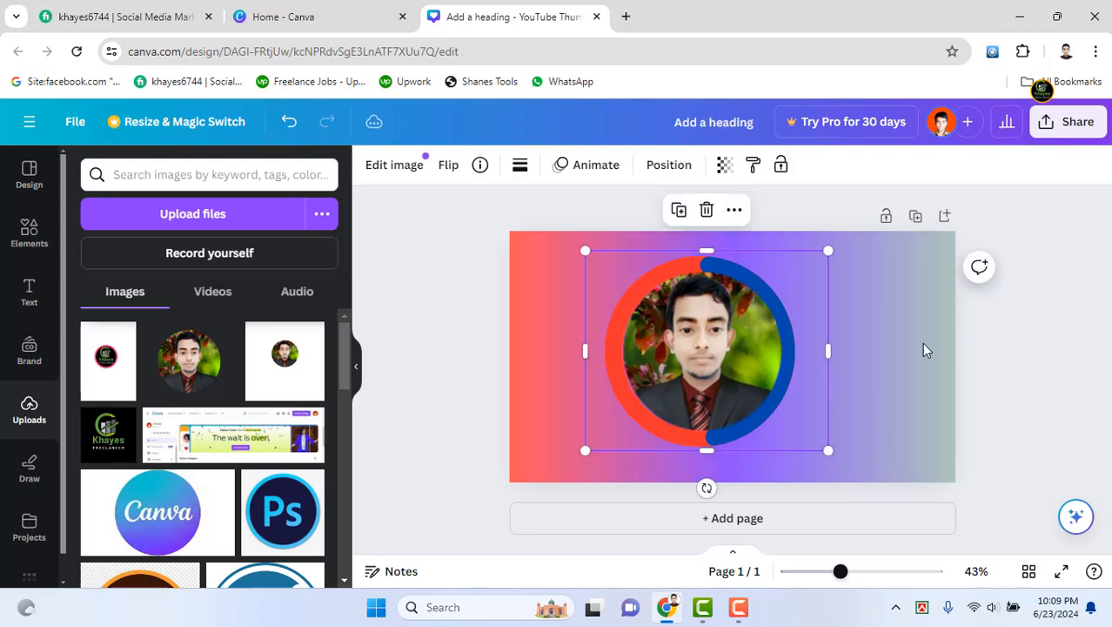
{"action": "left_click", "coordinate": [947, 372]}
{"action": "left_click", "coordinate": [719, 393]}
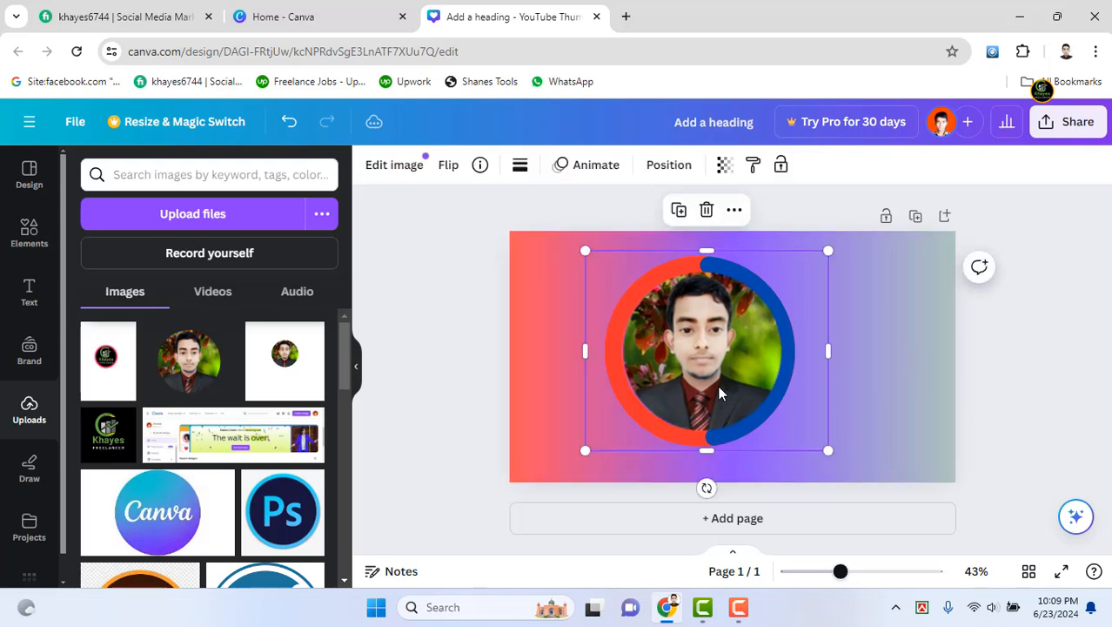
{"action": "left_click", "coordinate": [940, 399]}
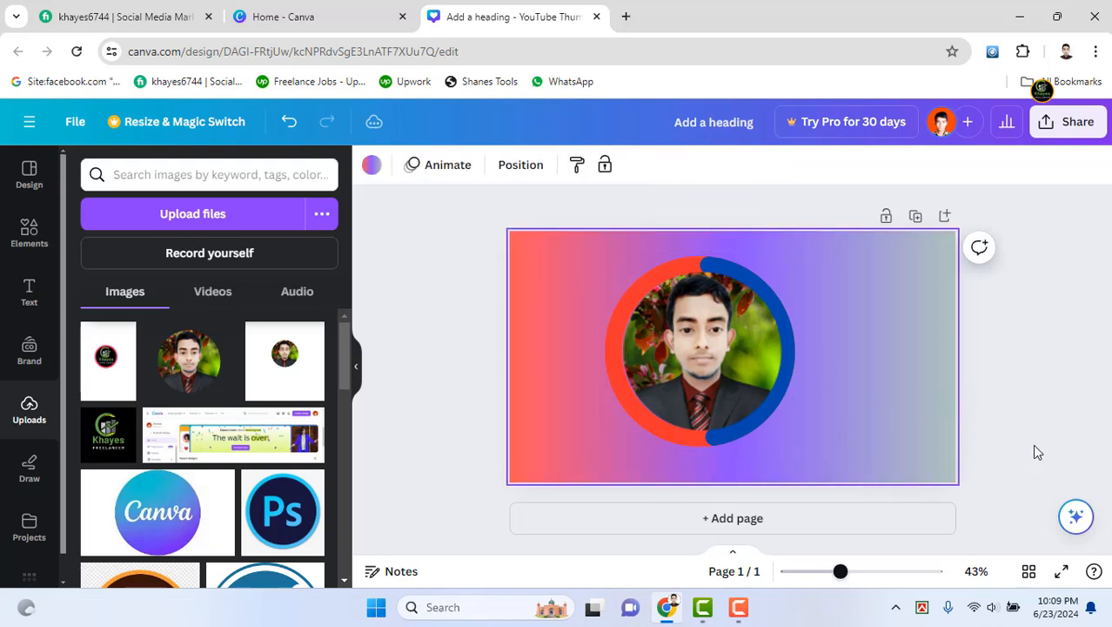
Select the portrait and ring together, shrink them to about half size and move them to the page's upper-left corner
{"action": "left_click", "coordinate": [717, 353]}
{"action": "left_click_drag", "start_coordinate": [541, 347], "coordinate": [711, 352]}
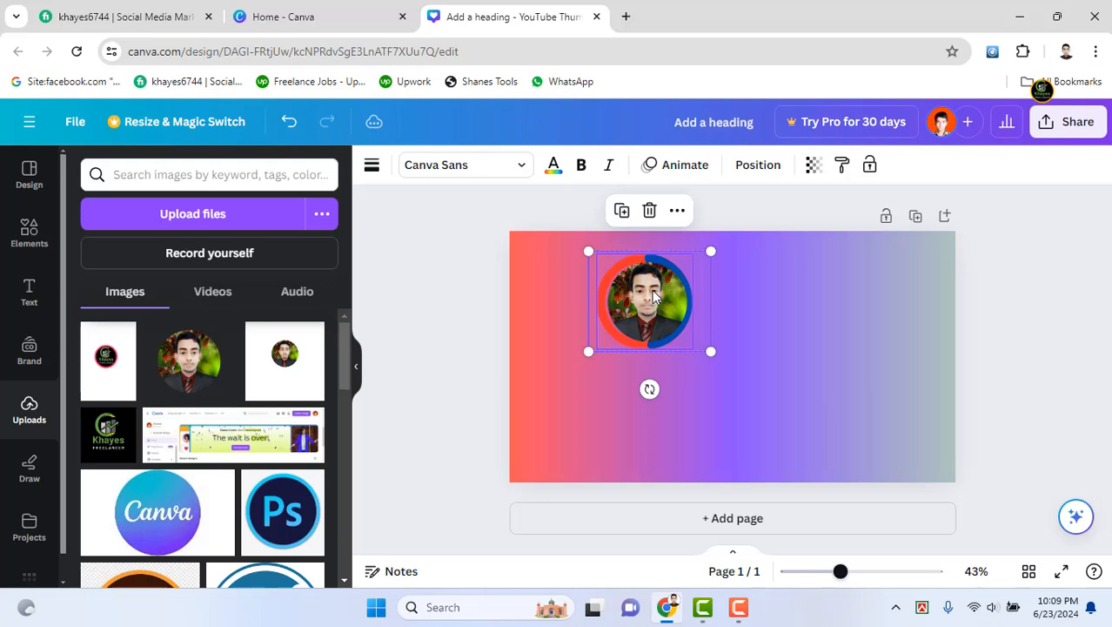
{"action": "left_click_drag", "start_coordinate": [647, 288], "coordinate": [590, 288]}
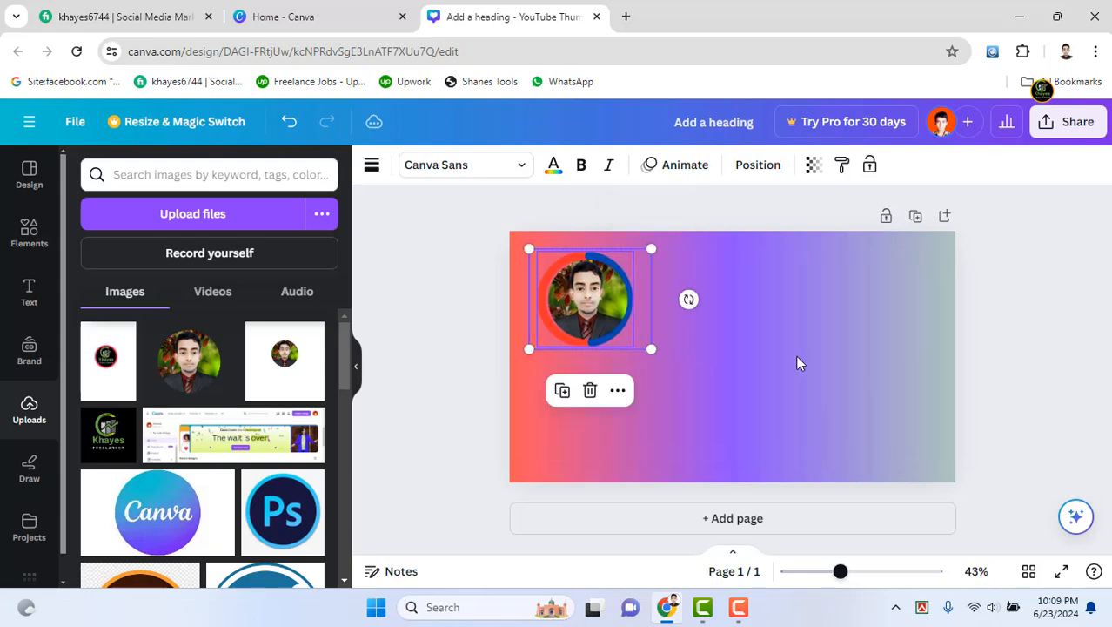
{"action": "left_click", "coordinate": [808, 361]}
{"action": "left_click", "coordinate": [598, 310]}
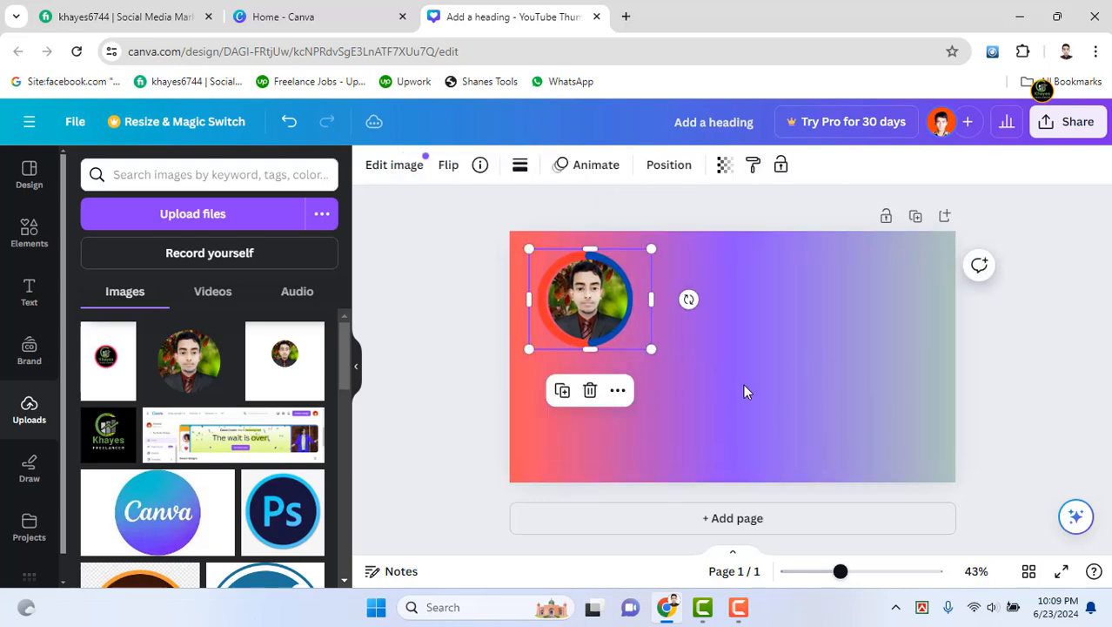
{"action": "left_click", "coordinate": [745, 382]}
{"action": "left_click", "coordinate": [580, 311]}
{"action": "left_click", "coordinate": [755, 336]}
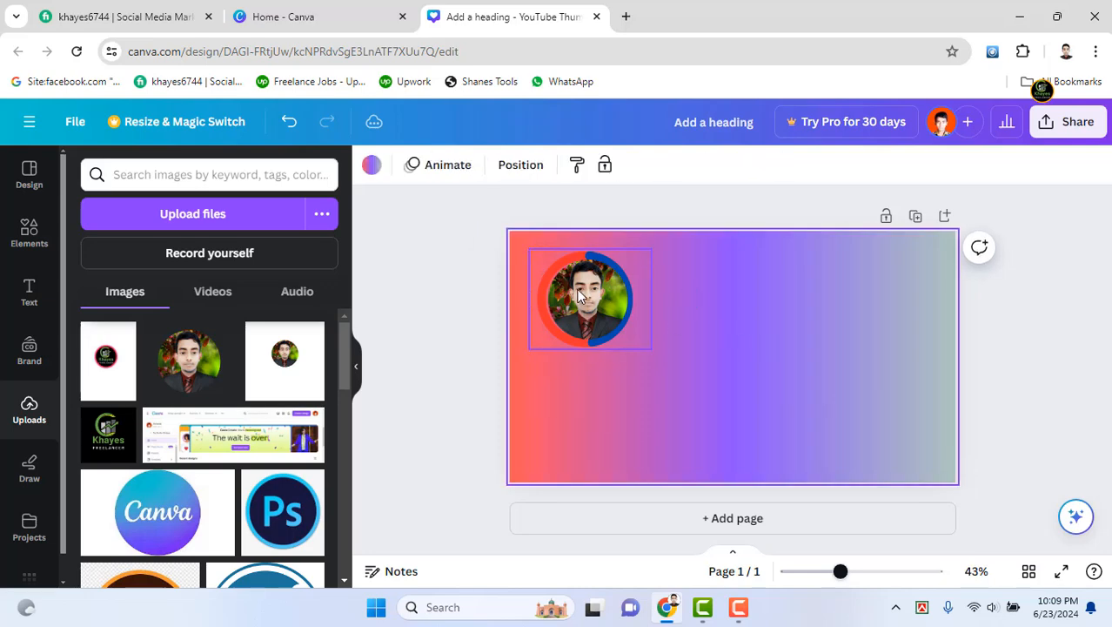
{"action": "left_click", "coordinate": [580, 295]}
{"action": "left_click", "coordinate": [792, 344]}
{"action": "left_click", "coordinate": [591, 312]}
{"action": "left_click", "coordinate": [860, 346]}
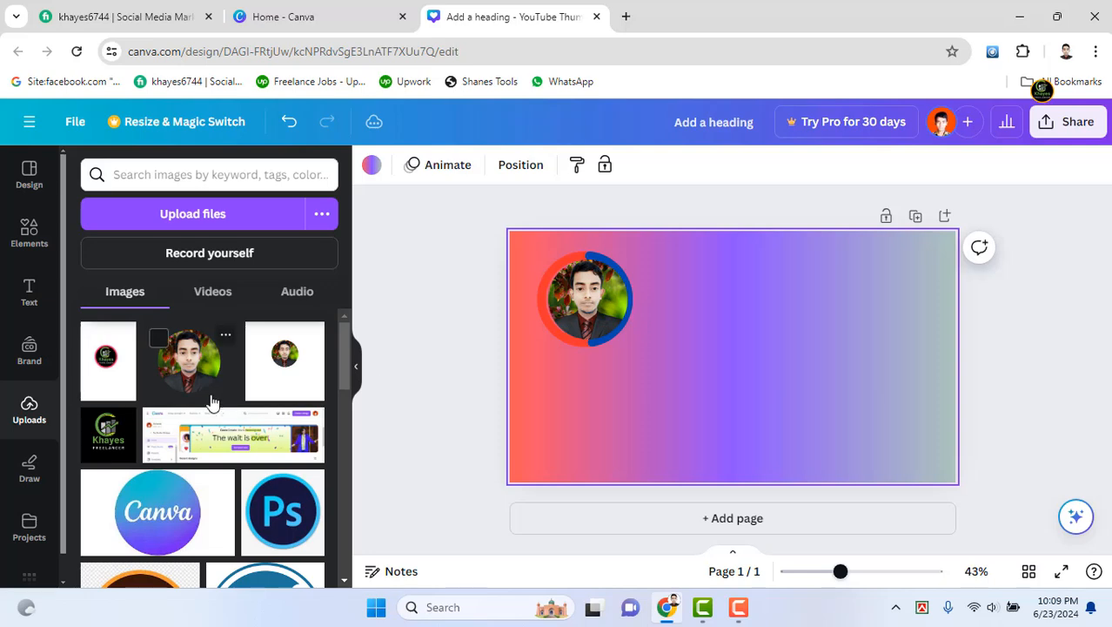
{"action": "scroll", "coordinate": [214, 392], "scroll_direction": "down", "scroll_amount": 3}
{"action": "scroll", "coordinate": [231, 387], "scroll_direction": "up", "scroll_amount": 5}
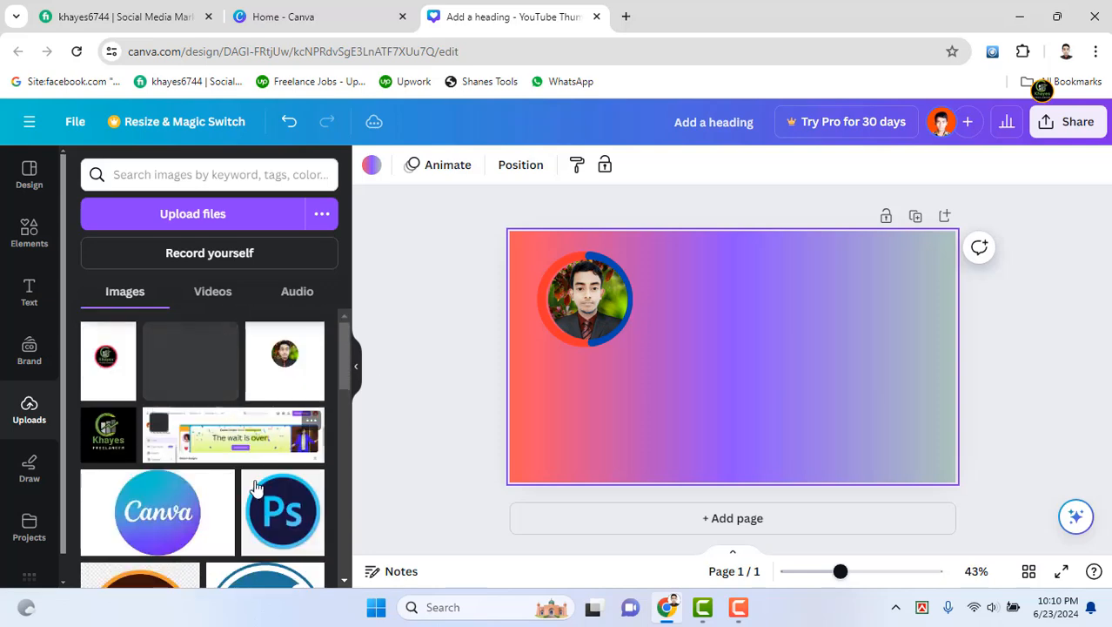
Add a default heading to the page, move it beside the ringed portrait and enlarge its text to size 72.4
{"action": "left_click", "coordinate": [29, 298]}
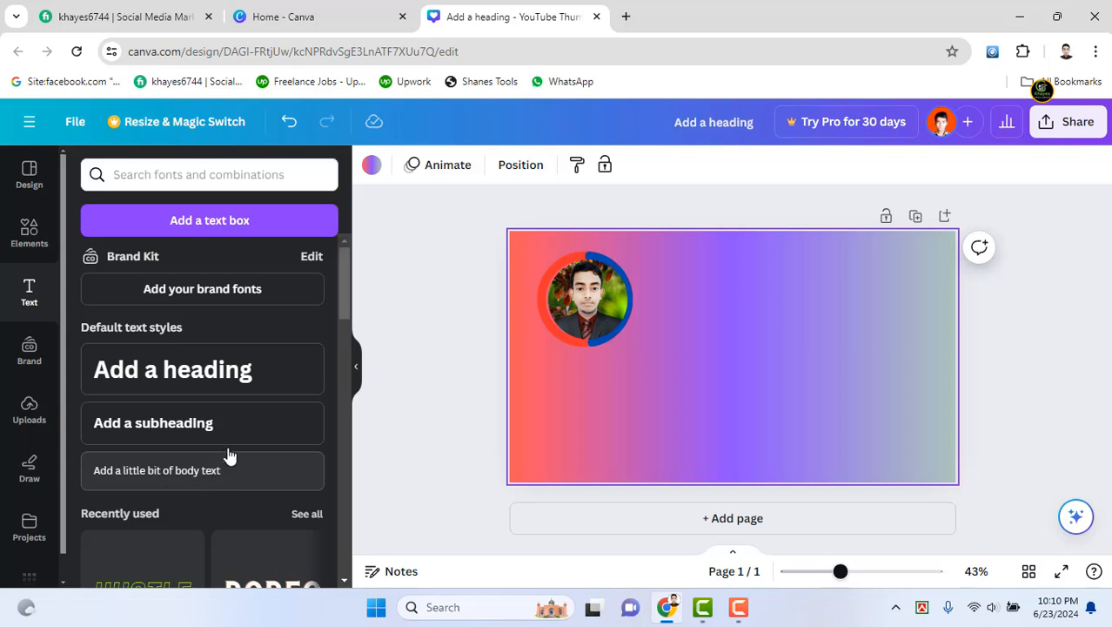
{"action": "left_click", "coordinate": [185, 384]}
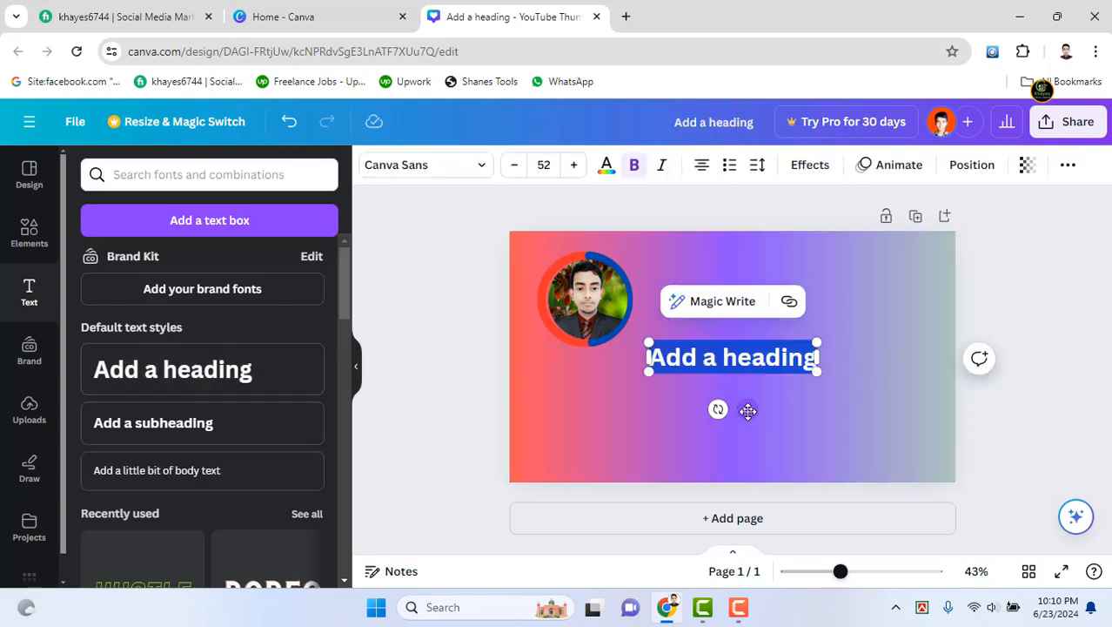
{"action": "left_click_drag", "start_coordinate": [748, 409], "coordinate": [755, 350]}
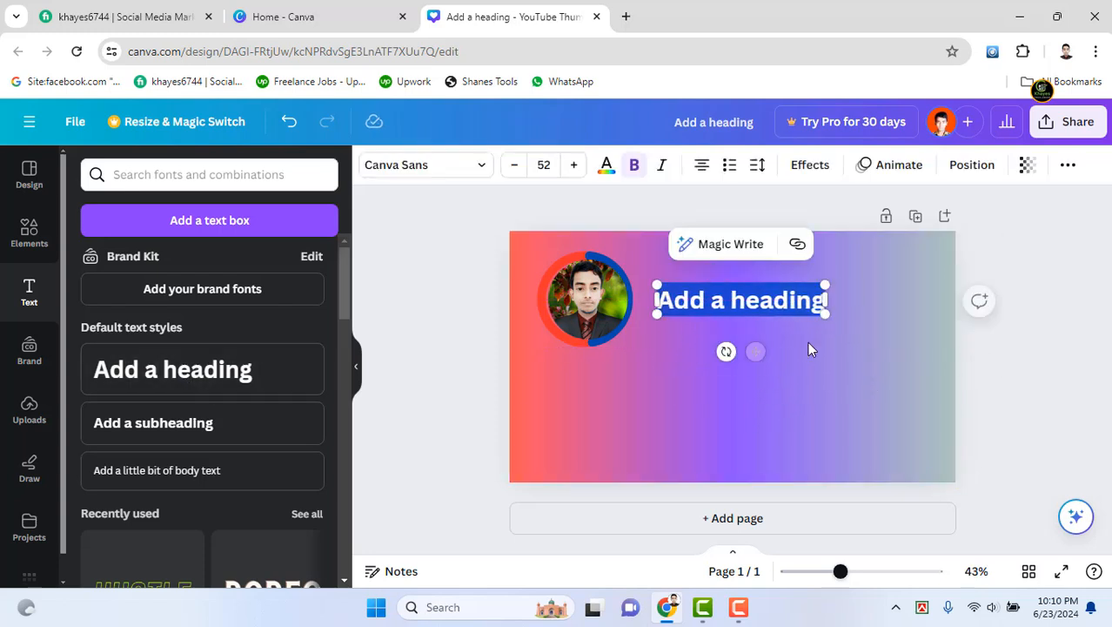
{"action": "left_click_drag", "start_coordinate": [826, 318], "coordinate": [892, 329]}
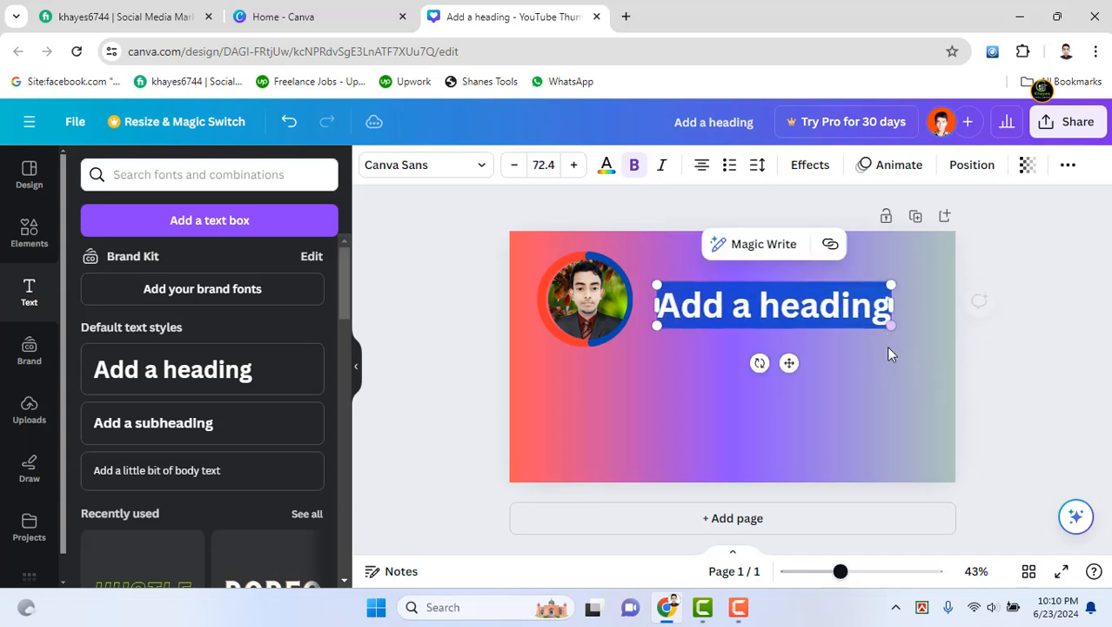
{"action": "left_click", "coordinate": [828, 391]}
Replace the placeholder heading text with "Canva Design"
{"action": "left_click", "coordinate": [797, 307]}
{"action": "left_click", "coordinate": [796, 308]}
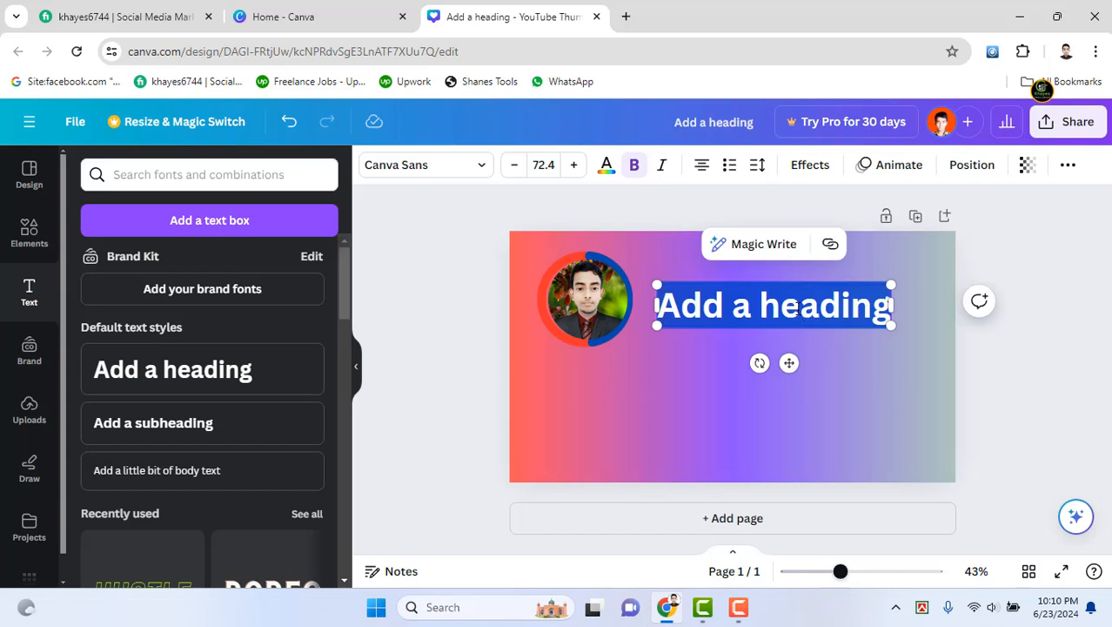
{"action": "type", "text": "C"}
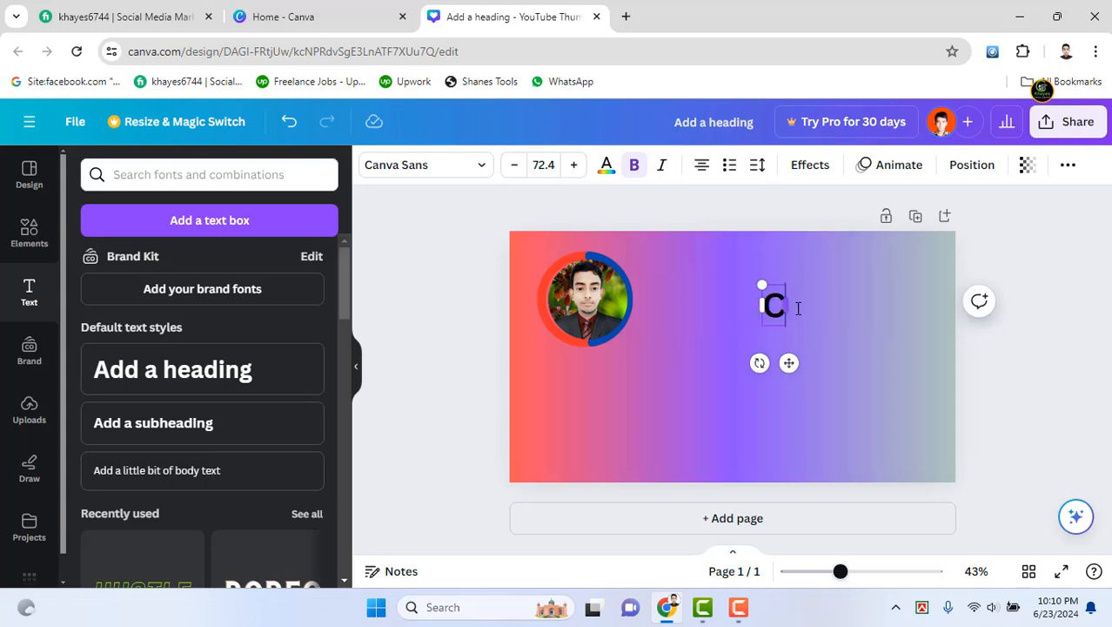
{"action": "type", "text": "a"}
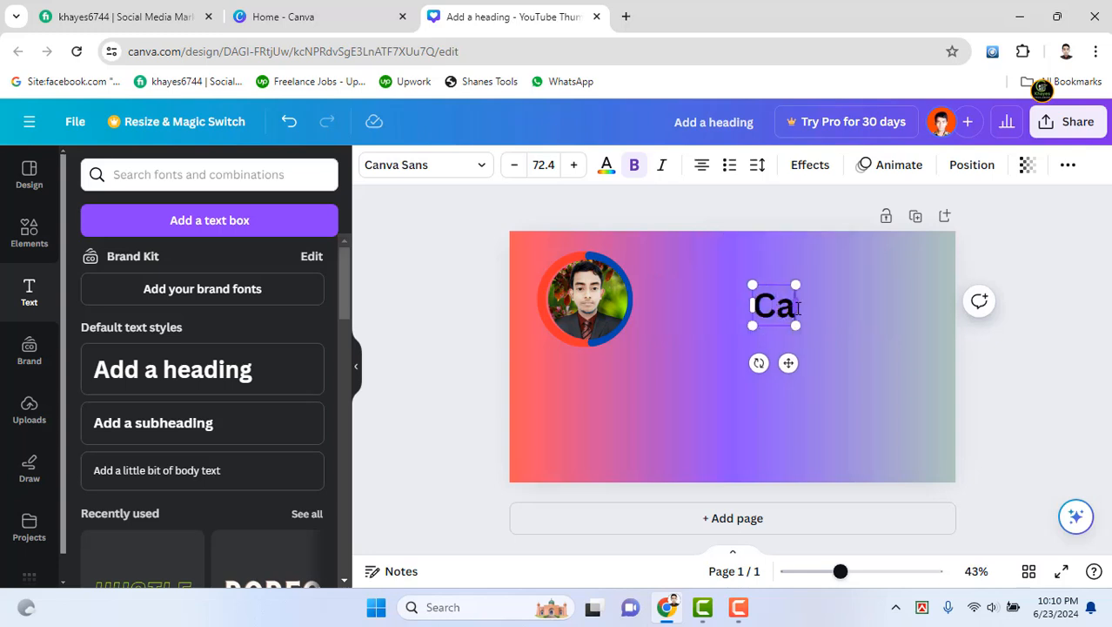
{"action": "type", "text": "nva"}
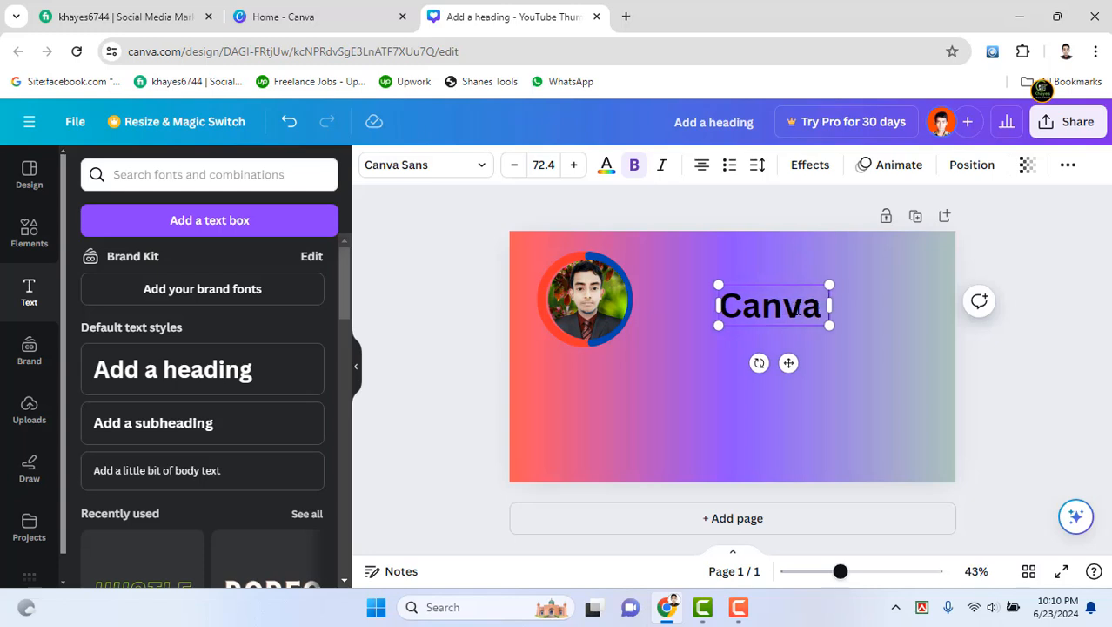
{"action": "type", "text": " Design"}
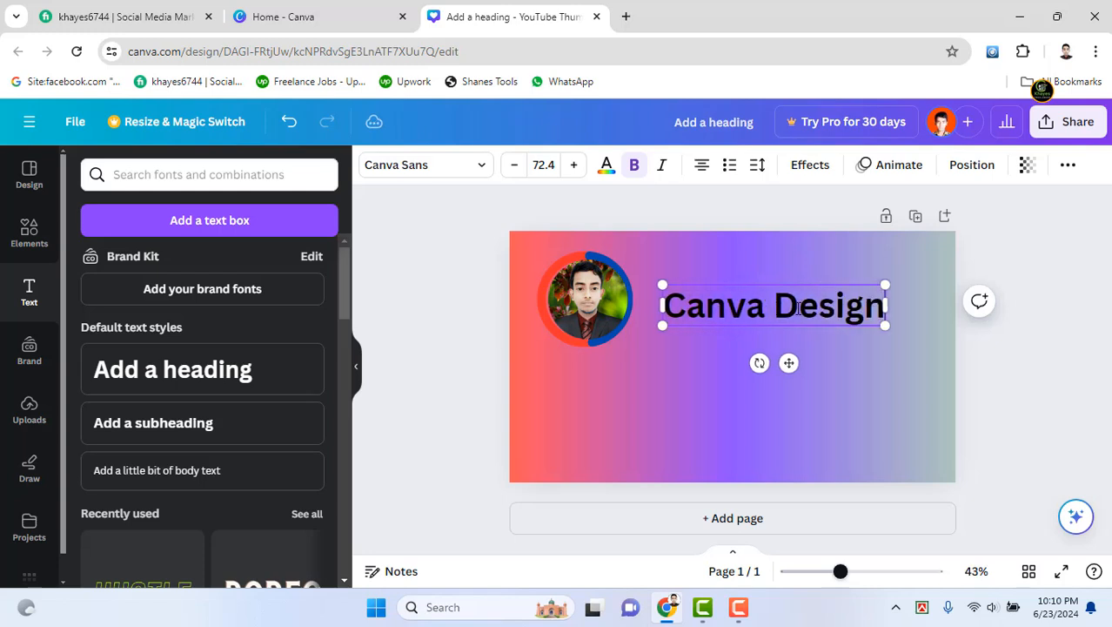
{"action": "left_click", "coordinate": [769, 396]}
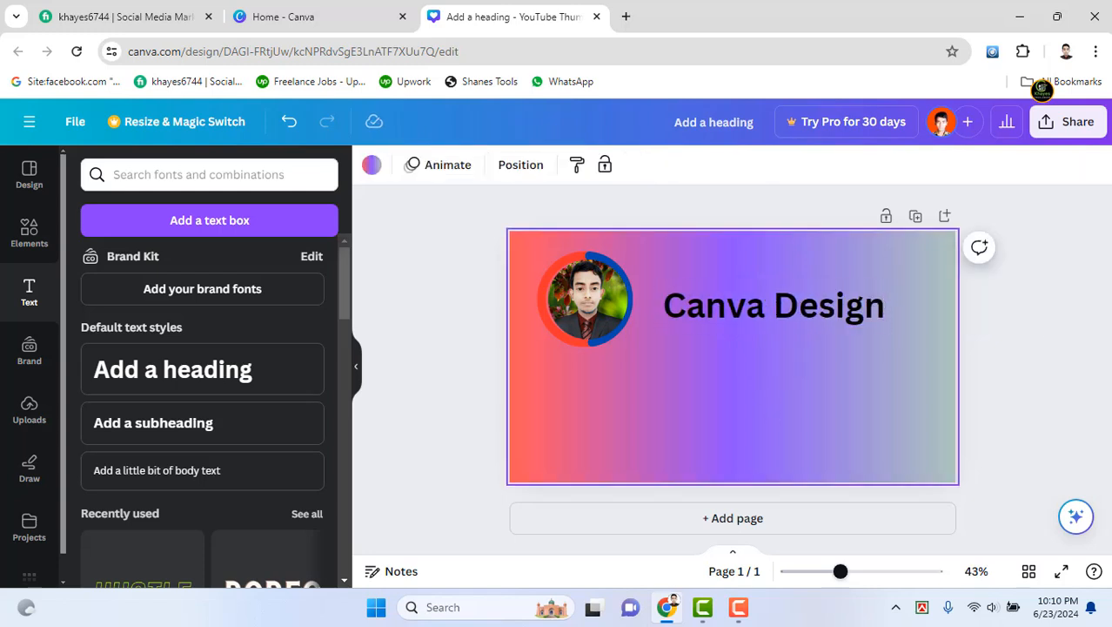
Shift the "Canva Design" heading slightly upward so it lines up with the middle of the portrait
{"action": "left_click", "coordinate": [739, 315]}
{"action": "left_click_drag", "start_coordinate": [789, 362], "coordinate": [794, 342]}
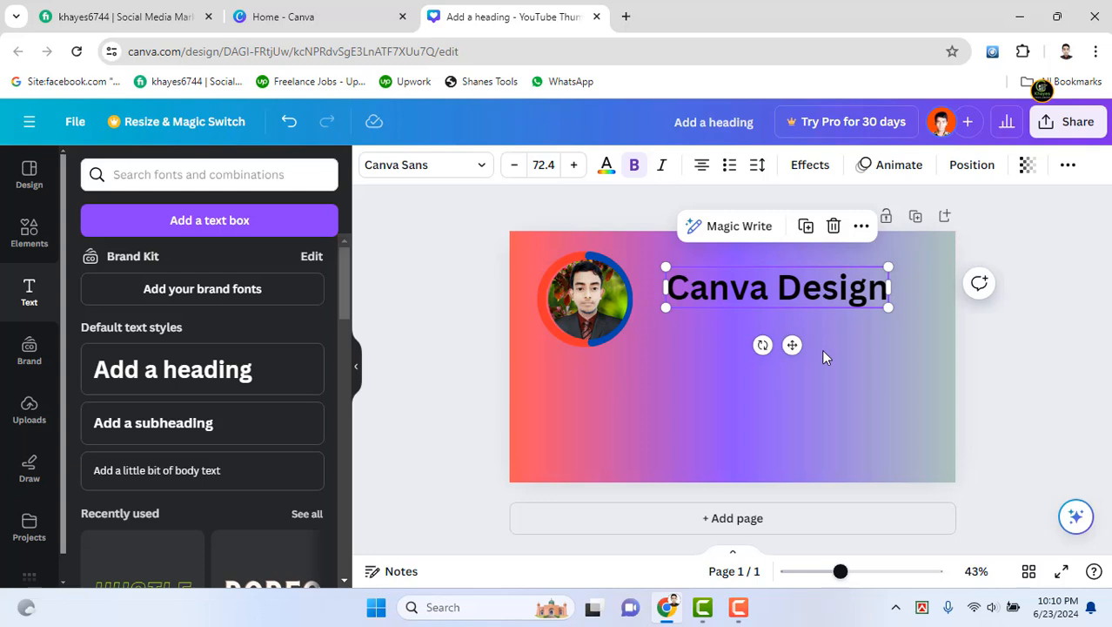
{"action": "left_click_drag", "start_coordinate": [794, 344], "coordinate": [794, 351]}
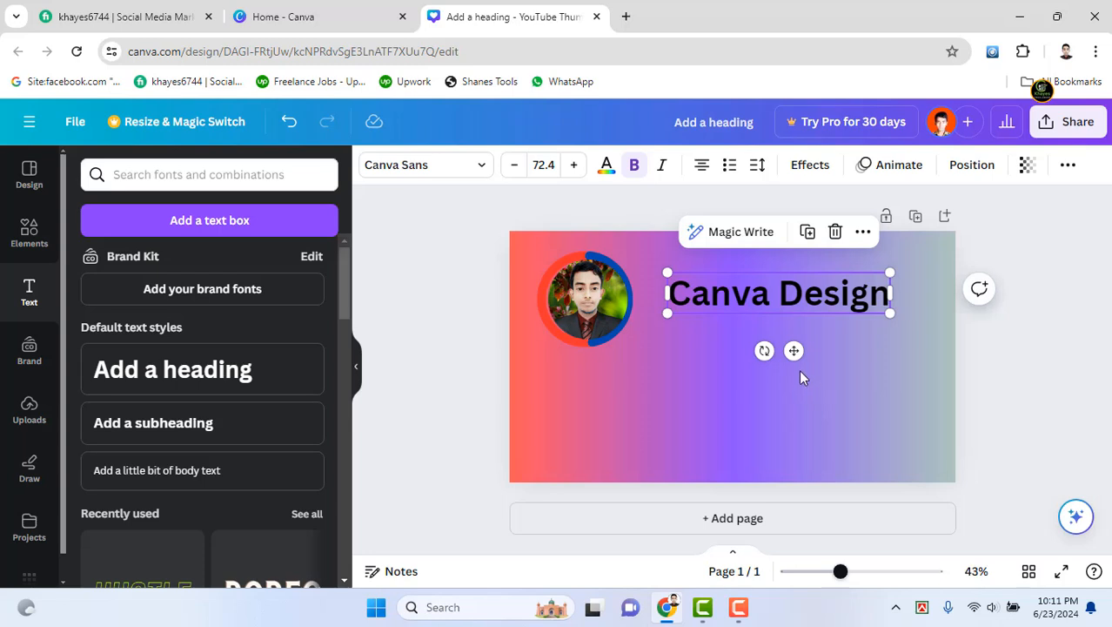
{"action": "left_click", "coordinate": [589, 315]}
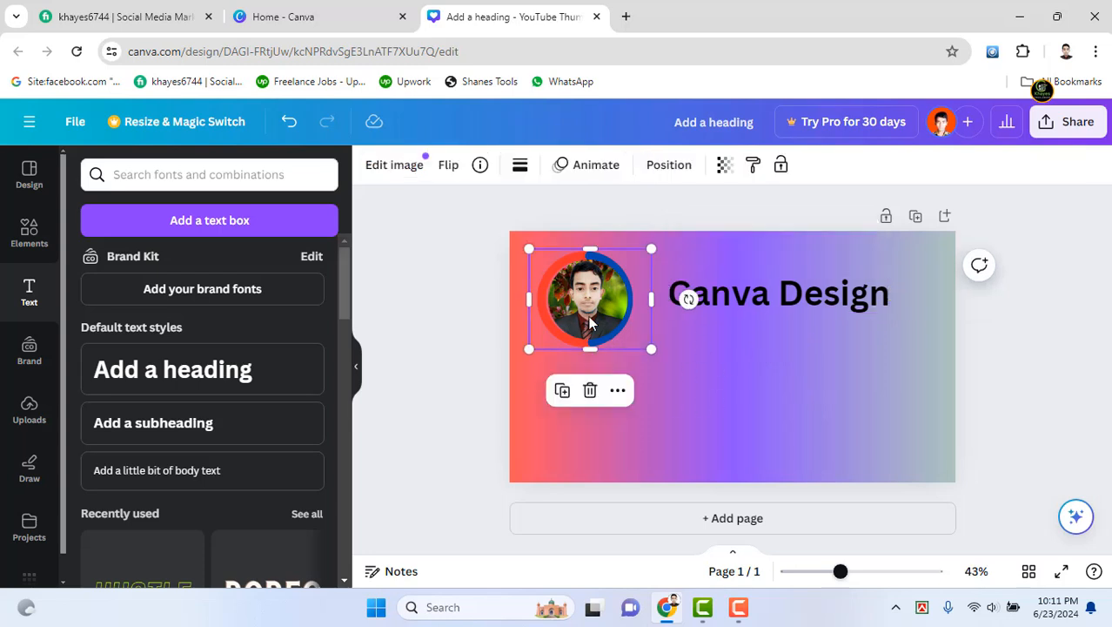
{"action": "left_click", "coordinate": [797, 305]}
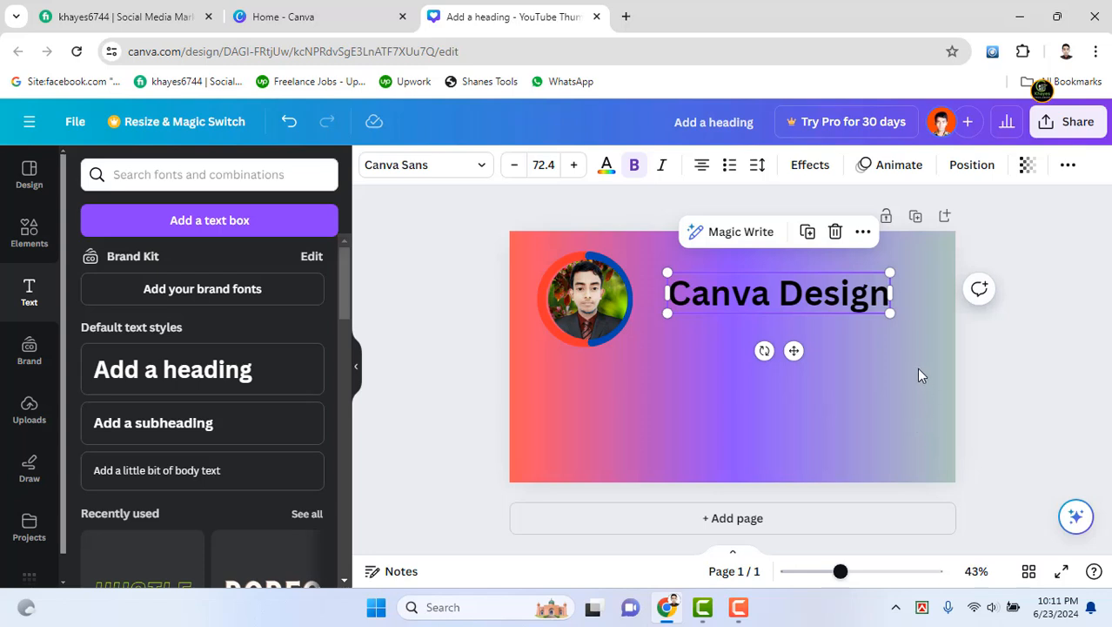
{"action": "left_click", "coordinate": [813, 389]}
Color the "Canva Design" heading bright red after trying olive green, light purple and teal
{"action": "left_click", "coordinate": [780, 299]}
{"action": "left_click", "coordinate": [607, 170]}
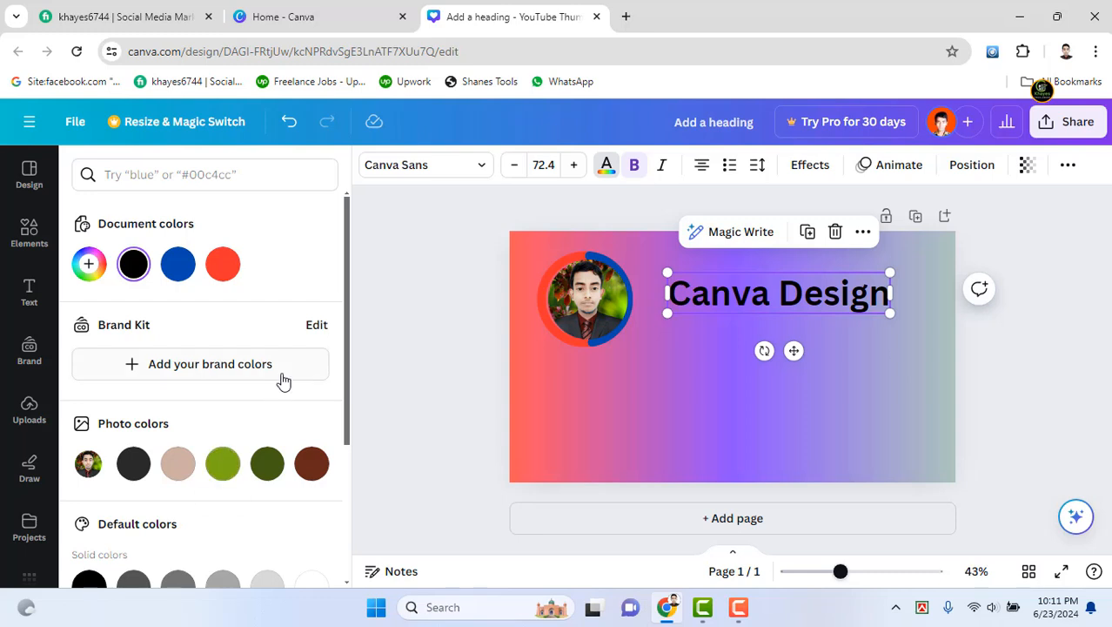
{"action": "scroll", "coordinate": [279, 387], "scroll_direction": "down", "scroll_amount": 3}
{"action": "left_click", "coordinate": [223, 249]}
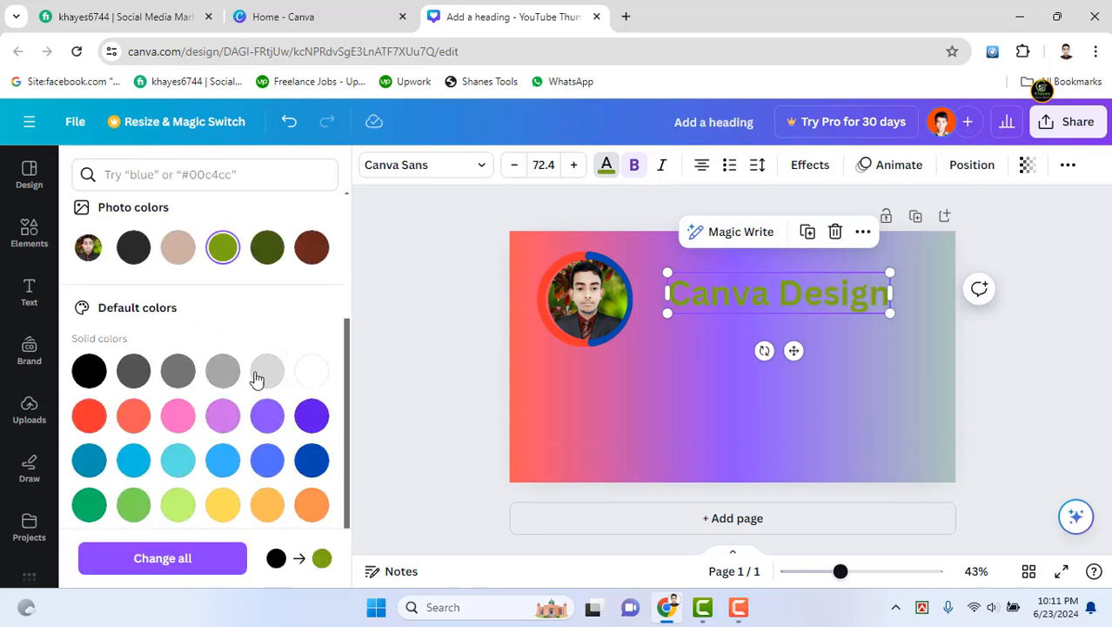
{"action": "left_click", "coordinate": [223, 416]}
{"action": "left_click", "coordinate": [95, 463]}
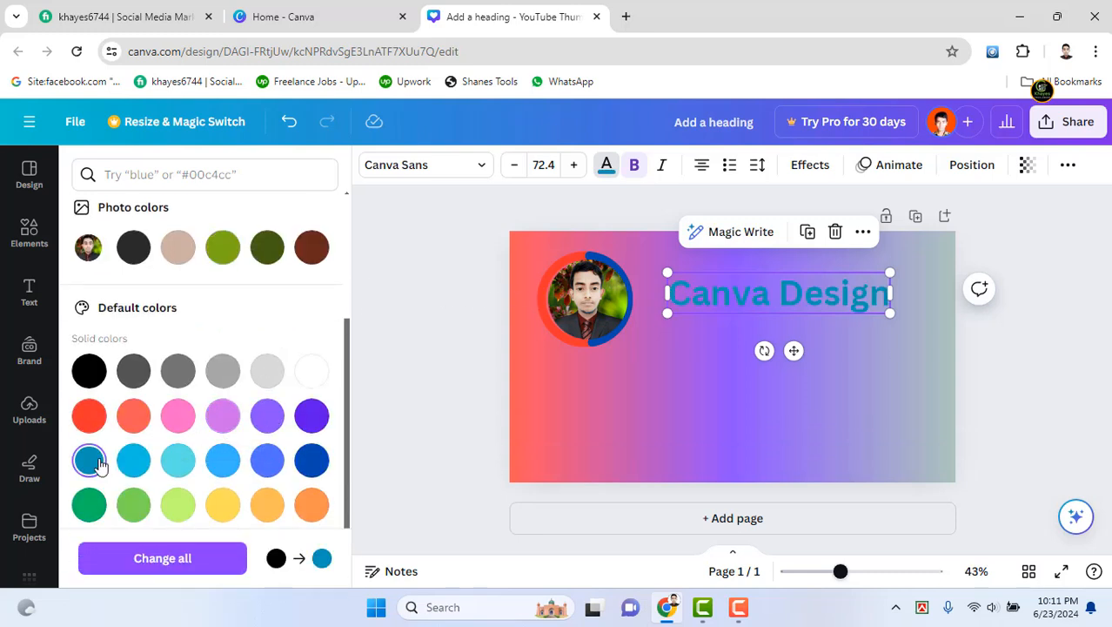
{"action": "left_click", "coordinate": [96, 419]}
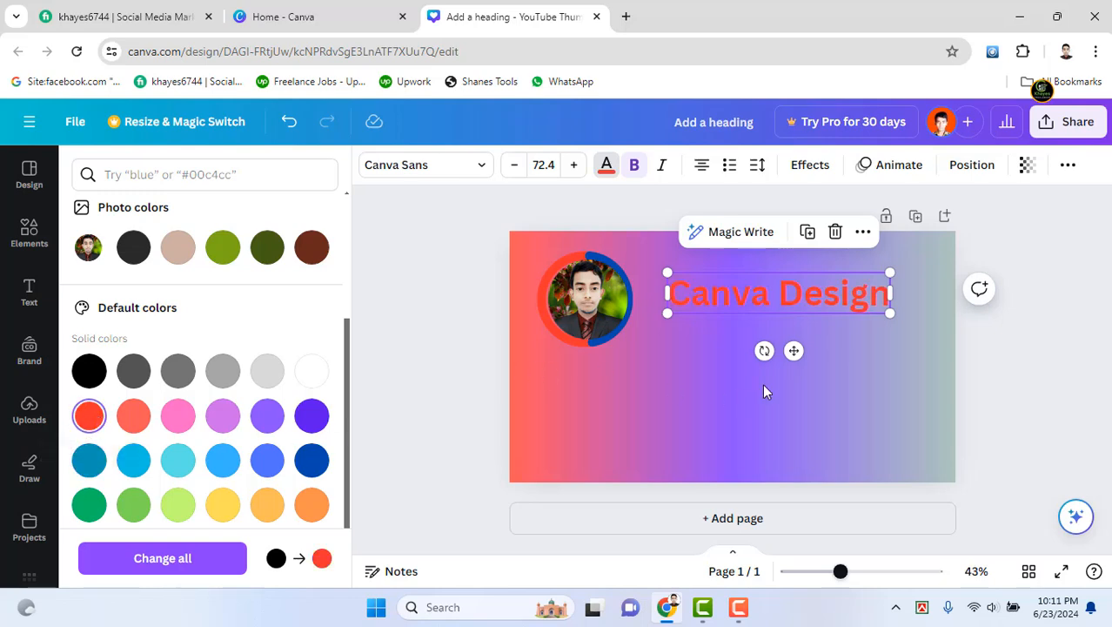
{"action": "left_click", "coordinate": [841, 400]}
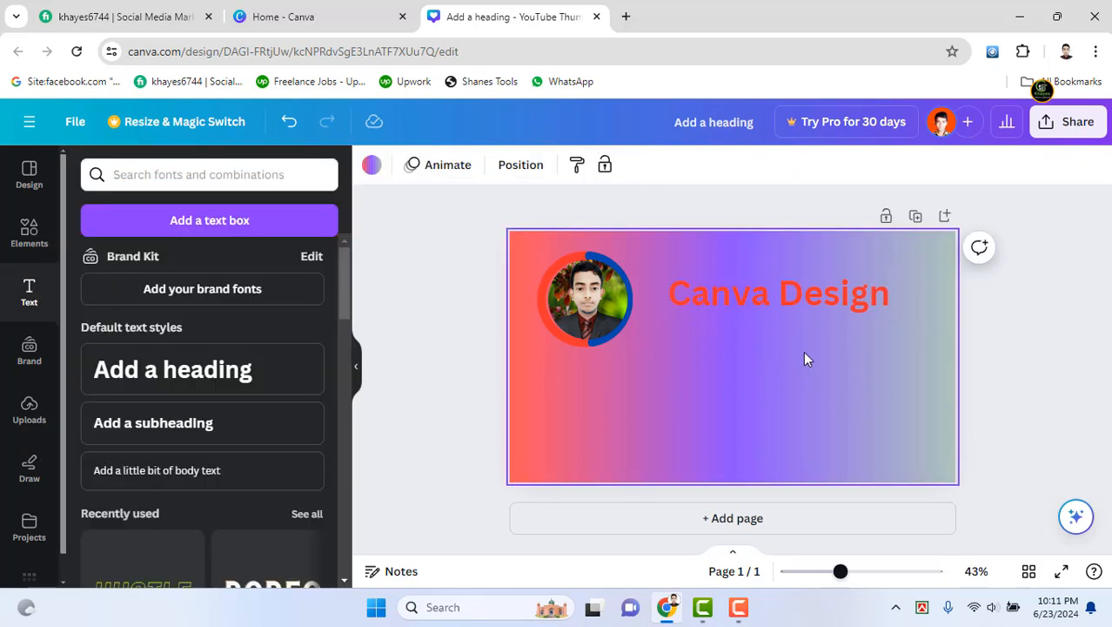
Delete the "Canva Design" heading from the page
{"action": "left_click", "coordinate": [741, 306]}
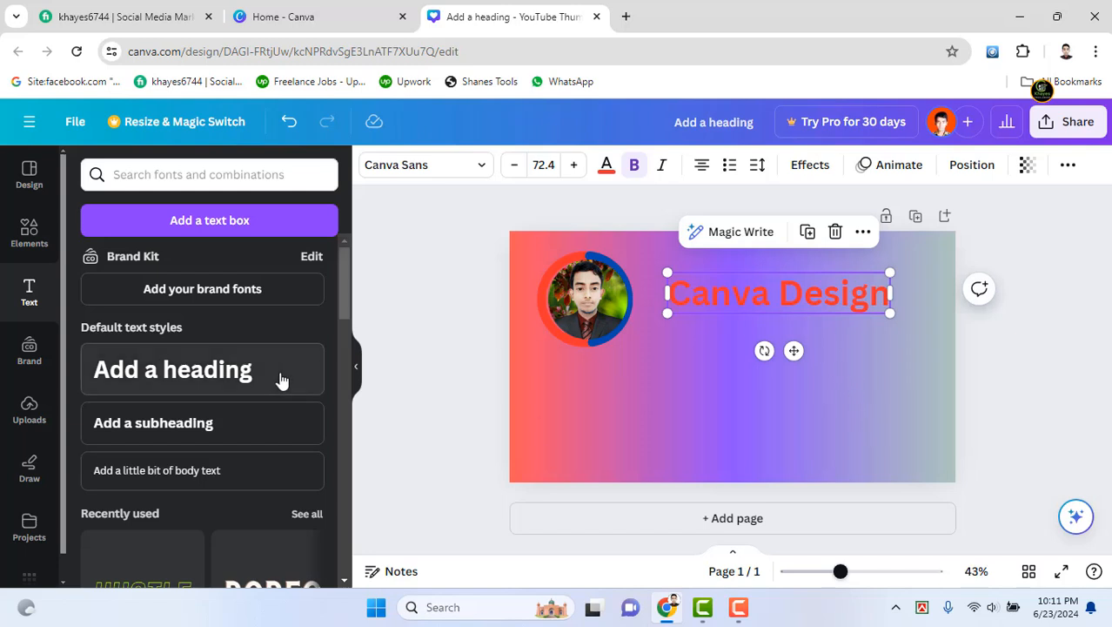
{"action": "left_click", "coordinate": [29, 235]}
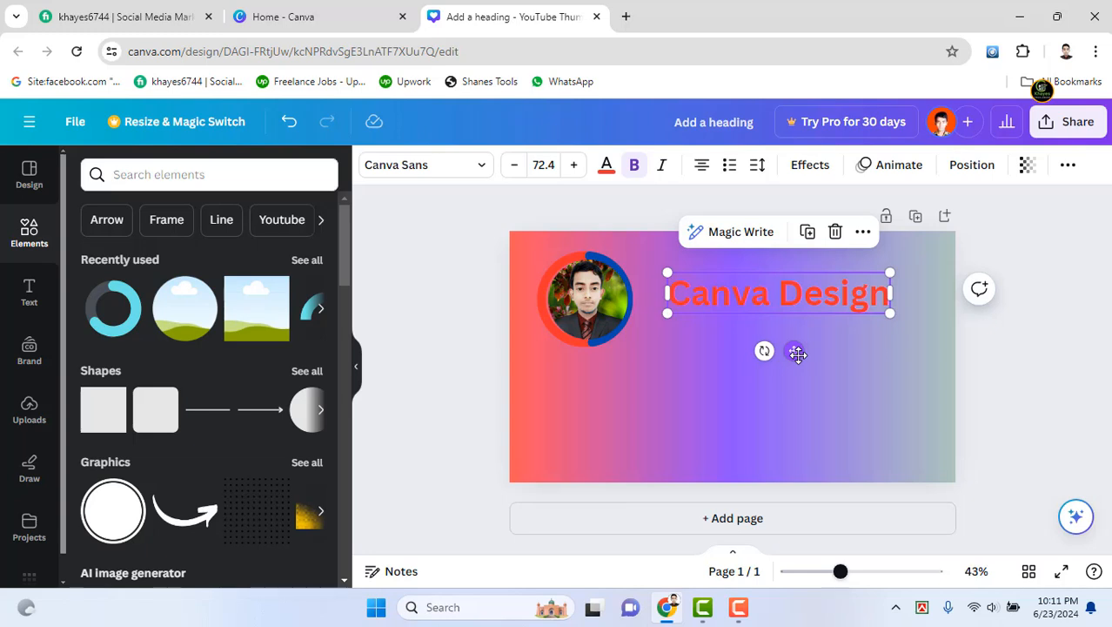
{"action": "key", "text": "Delete"}
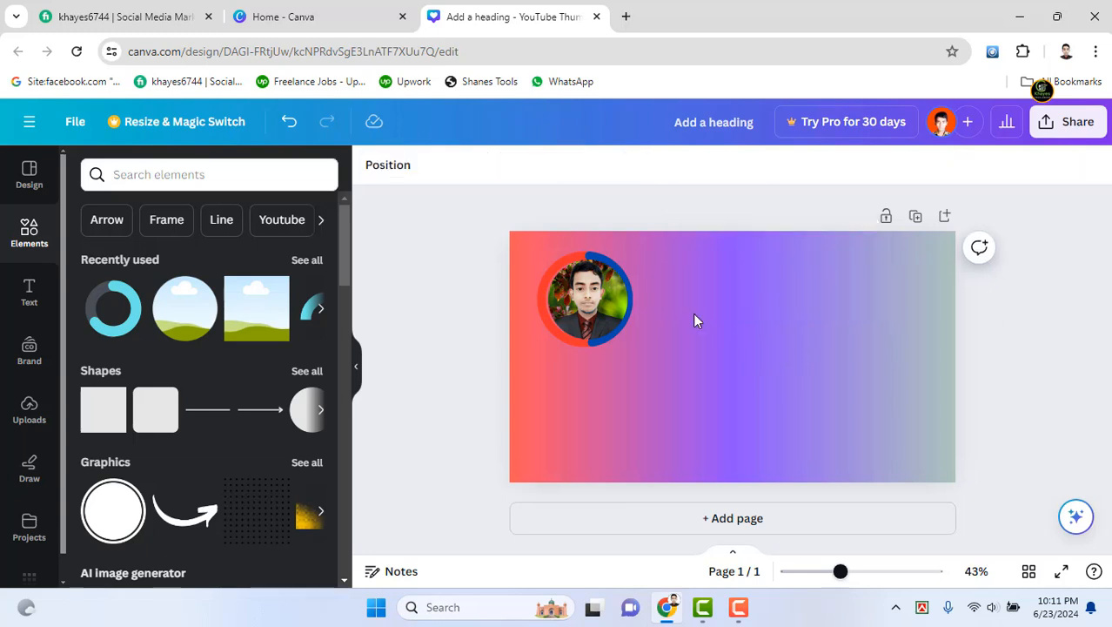
Insert the recently used square frame, widen it to about 769 px and flatten it into a strip beside the portrait
{"action": "left_click", "coordinate": [256, 308]}
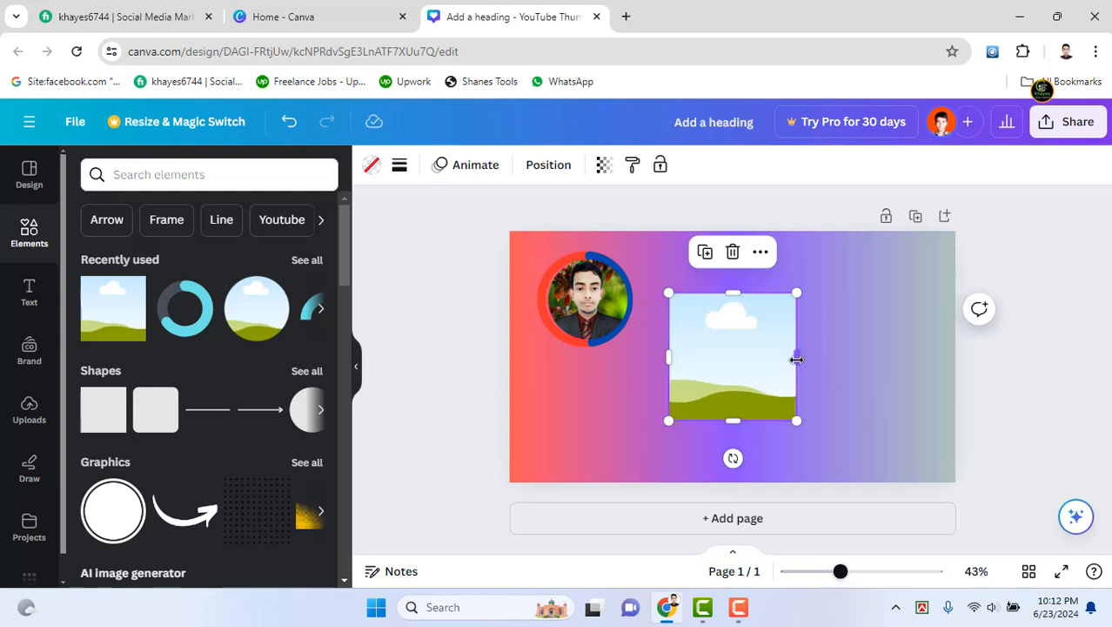
{"action": "left_click_drag", "start_coordinate": [796, 358], "coordinate": [937, 356]}
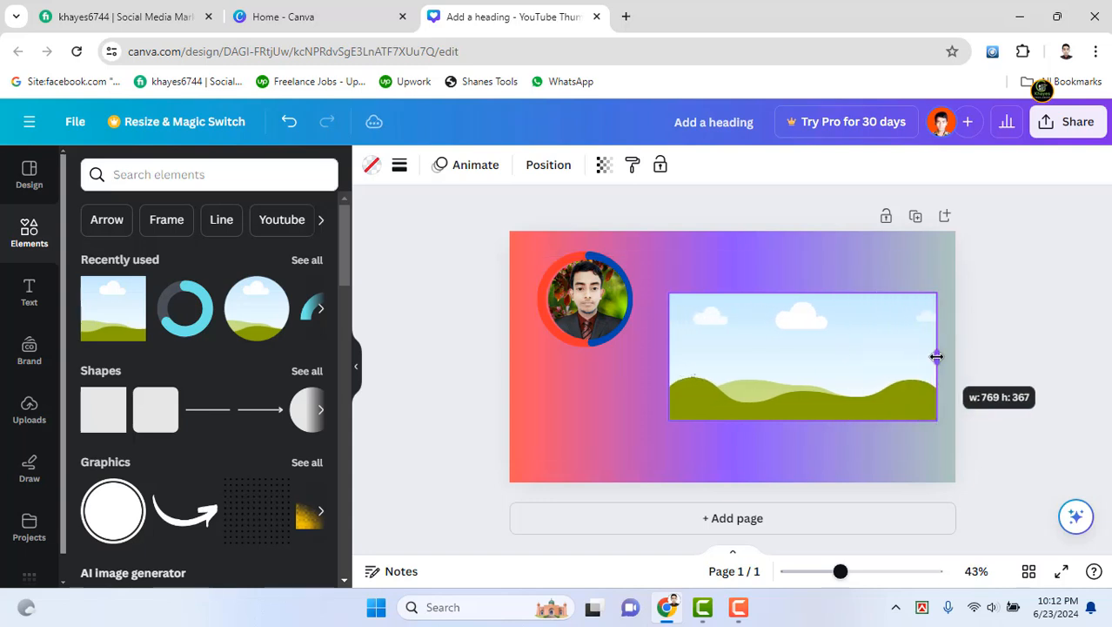
{"action": "left_click_drag", "start_coordinate": [806, 390], "coordinate": [775, 353]}
{"action": "left_click_drag", "start_coordinate": [776, 392], "coordinate": [775, 324]}
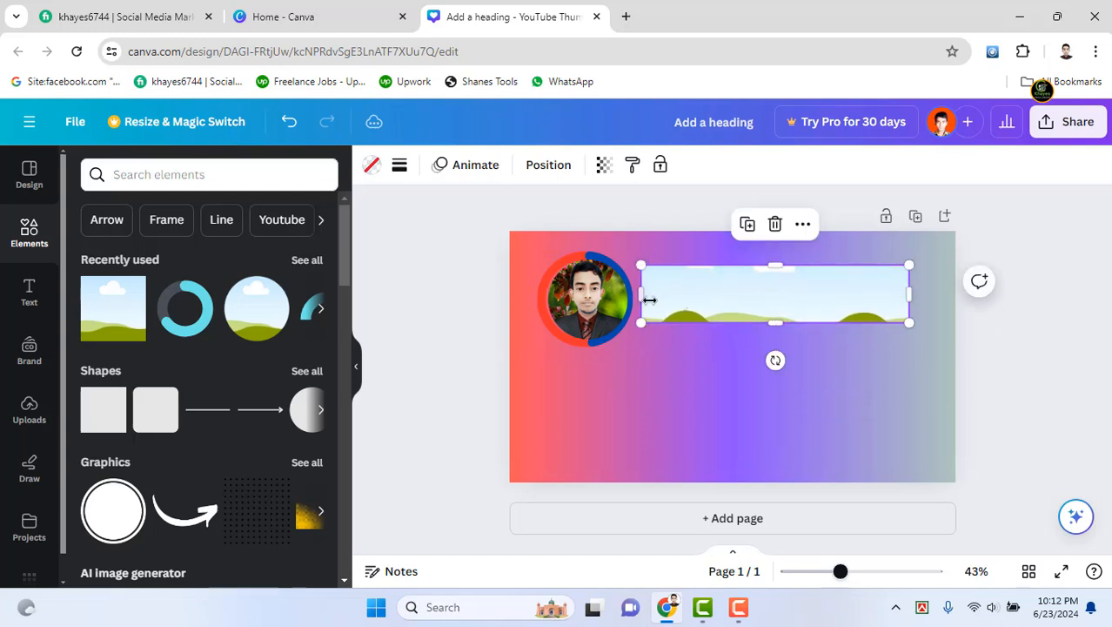
Refine the strip frame by shortening it at the portrait side, reducing its height and extending its far end toward the page edge
{"action": "left_click_drag", "start_coordinate": [657, 296], "coordinate": [683, 294]}
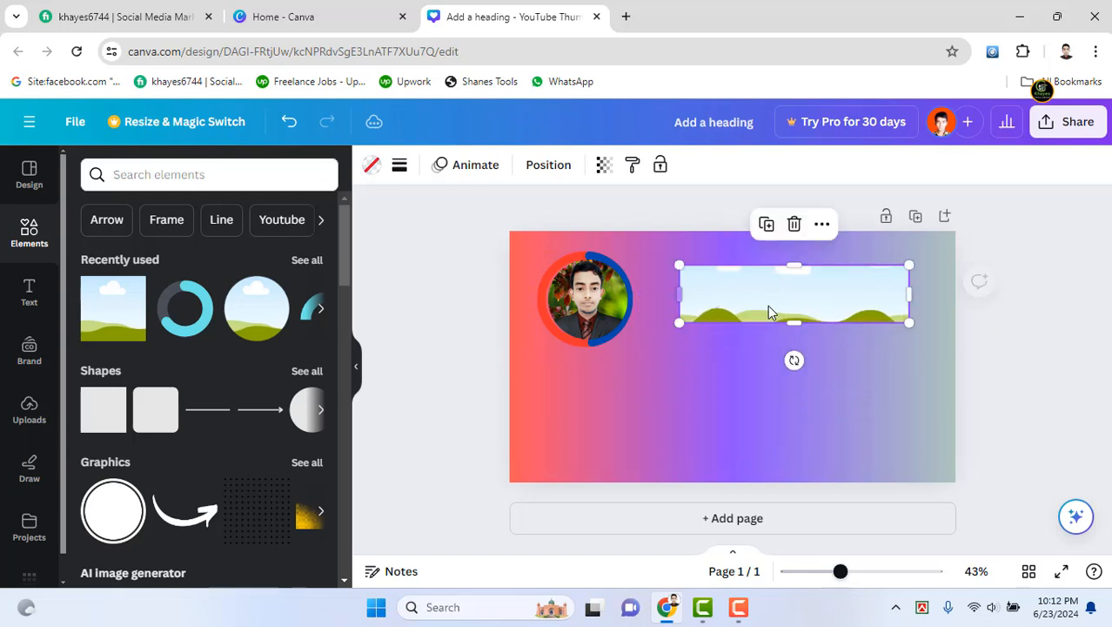
{"action": "left_click_drag", "start_coordinate": [793, 266], "coordinate": [767, 302]}
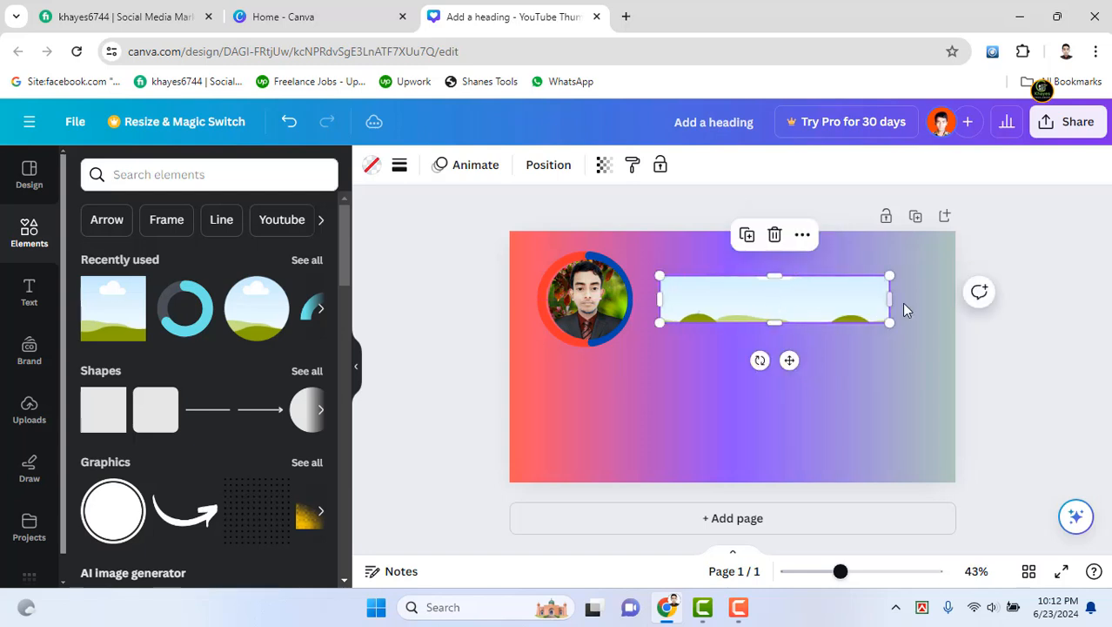
{"action": "left_click_drag", "start_coordinate": [886, 298], "coordinate": [917, 297]}
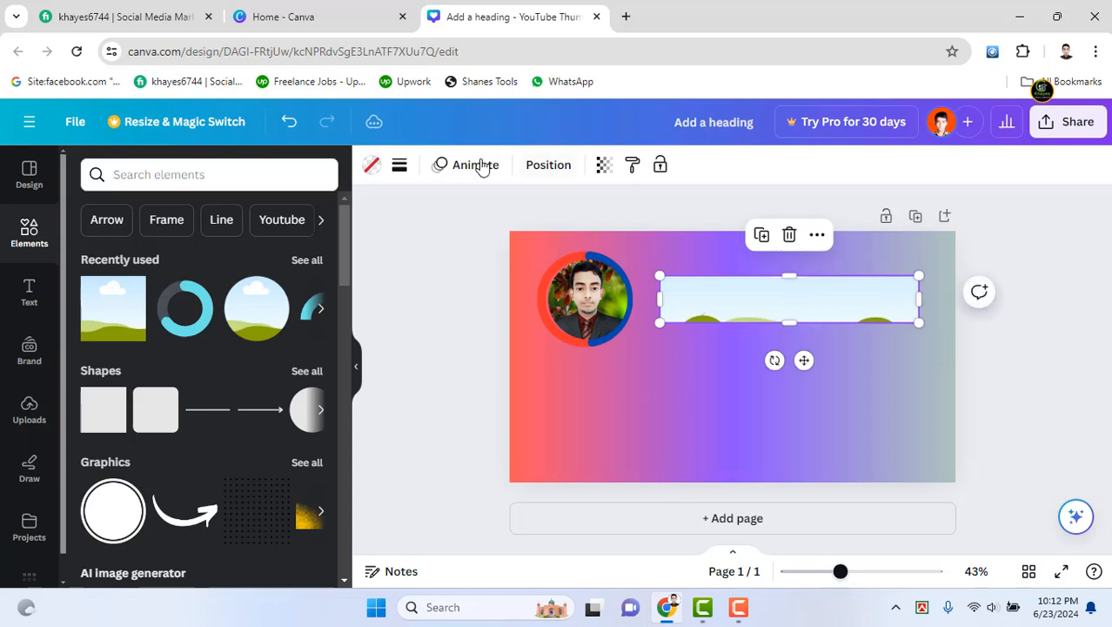
Try out the strip frame's transparency setting and leave it at 100
{"action": "left_click", "coordinate": [604, 165]}
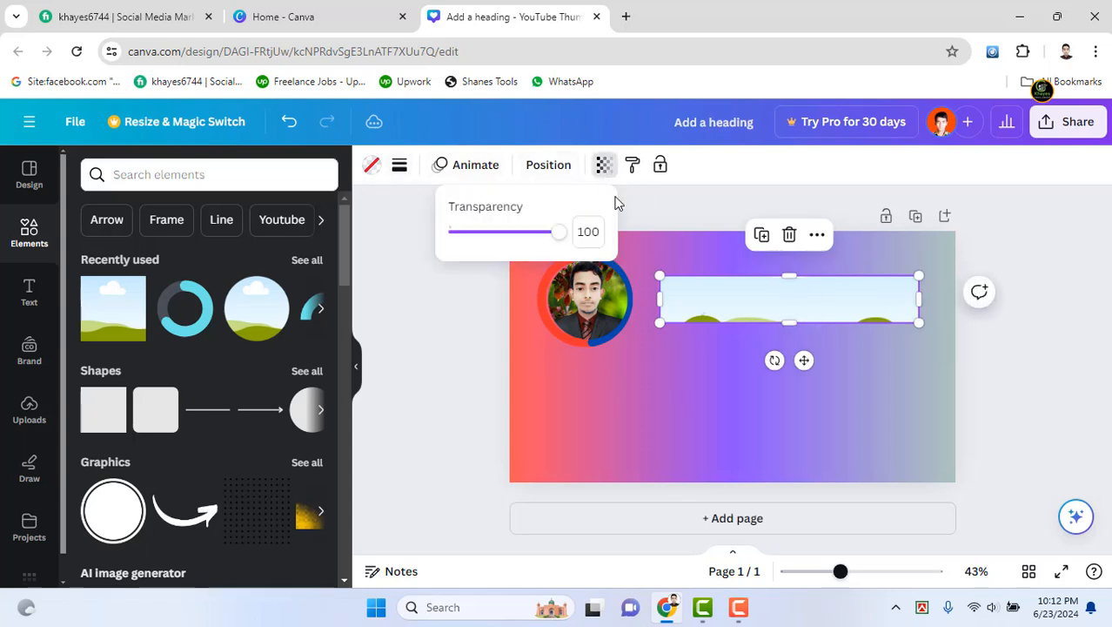
{"action": "mouse_move", "coordinate": [557, 236]}
{"action": "left_mouse_down"}
{"action": "mouse_move", "coordinate": [504, 245]}
{"action": "mouse_move", "coordinate": [567, 250]}
{"action": "left_mouse_up"}
{"action": "left_click", "coordinate": [805, 300]}
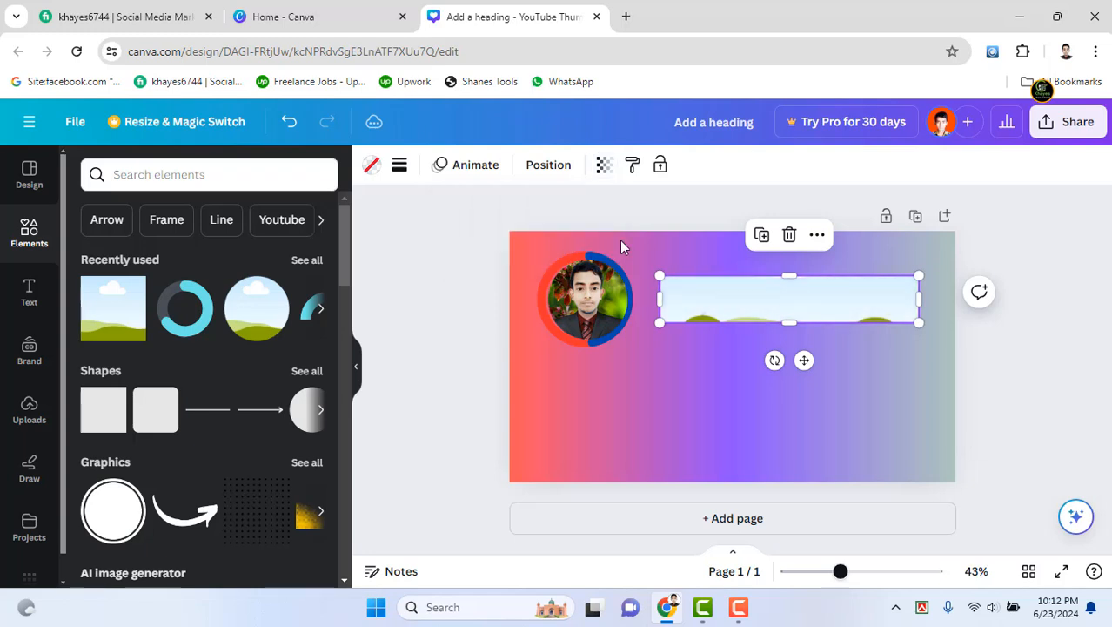
Fill the strip frame with the olive green photo color after trying red
{"action": "left_click", "coordinate": [371, 166]}
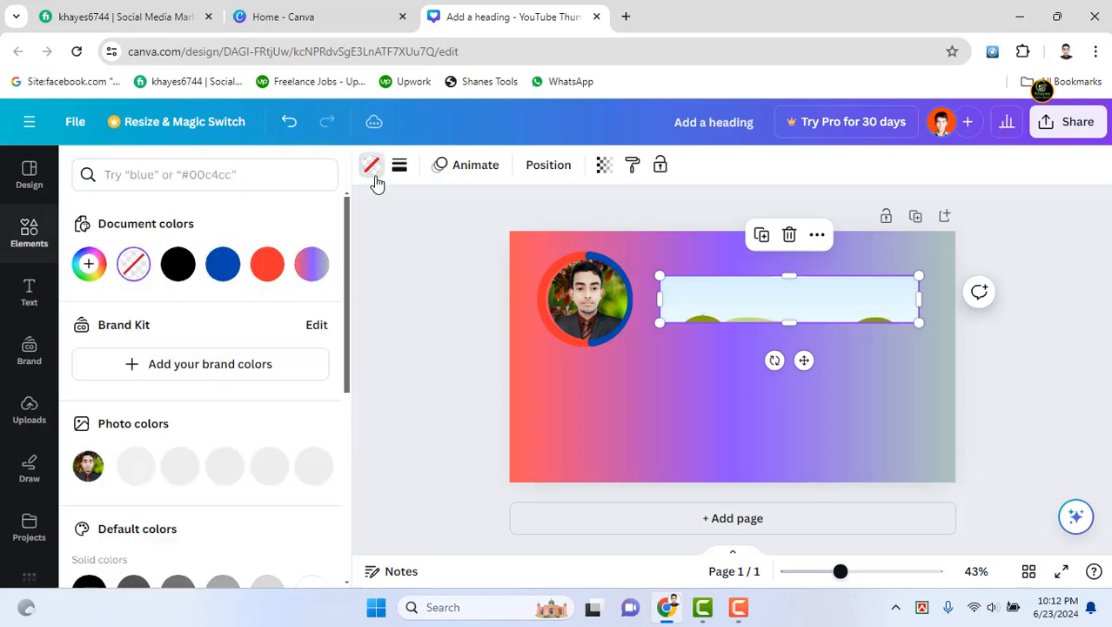
{"action": "left_click", "coordinate": [267, 268]}
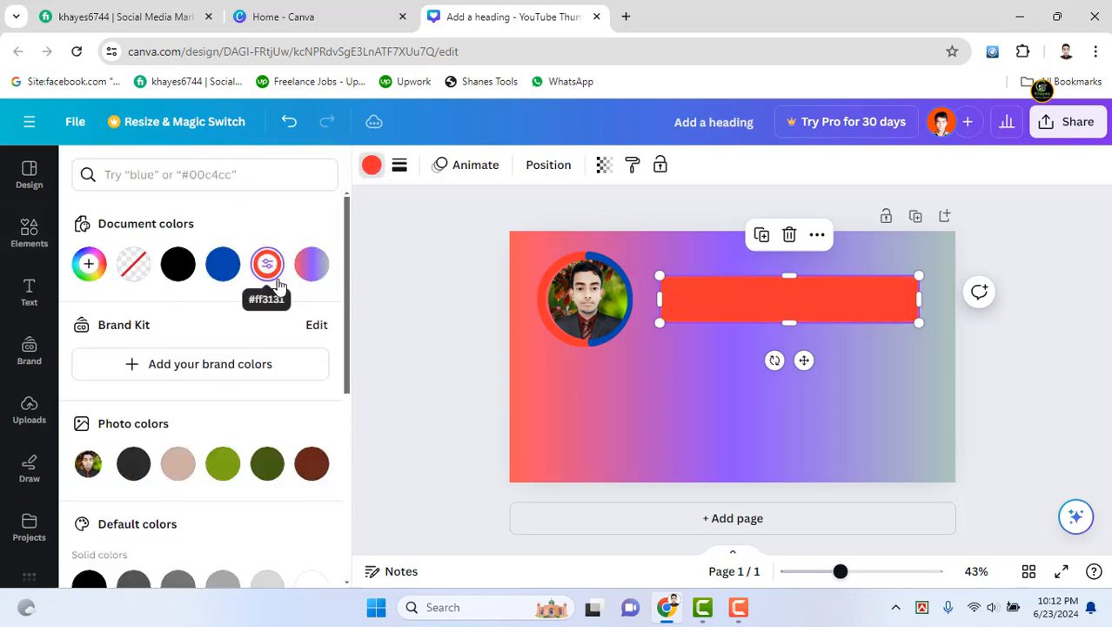
{"action": "left_click", "coordinate": [215, 470]}
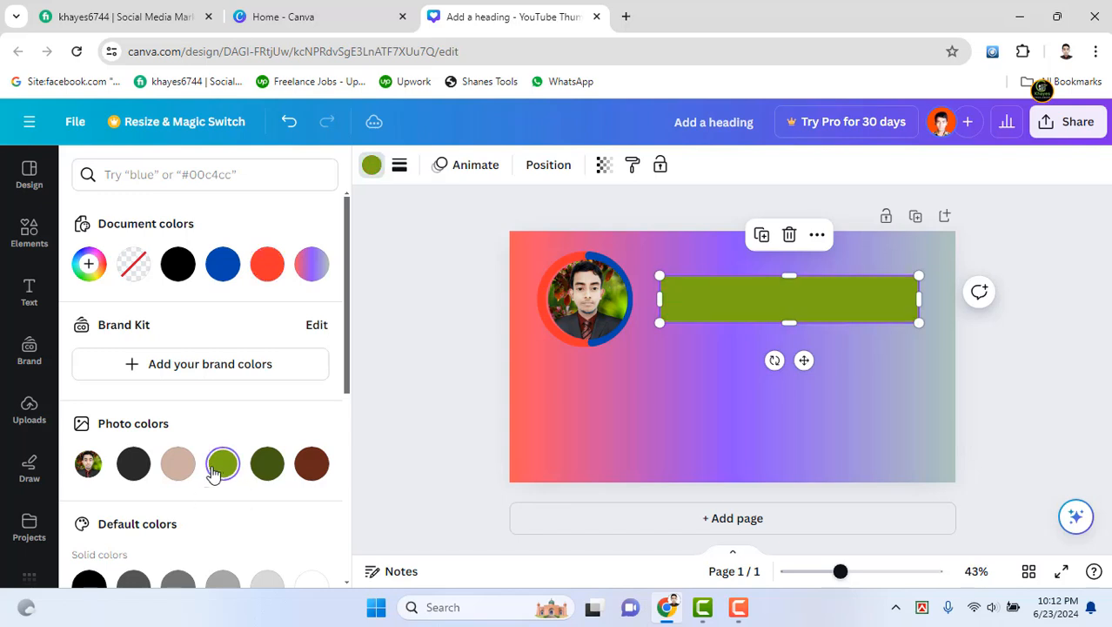
{"action": "scroll", "coordinate": [224, 462], "scroll_direction": "down", "scroll_amount": 5}
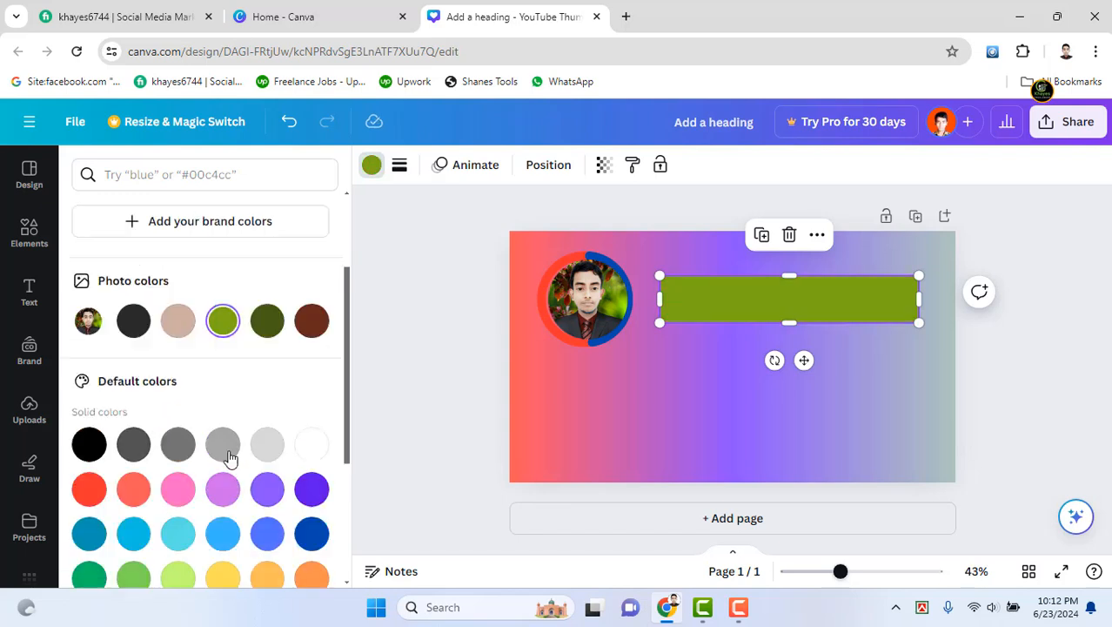
{"action": "left_click", "coordinate": [719, 402]}
{"action": "left_click", "coordinate": [756, 315]}
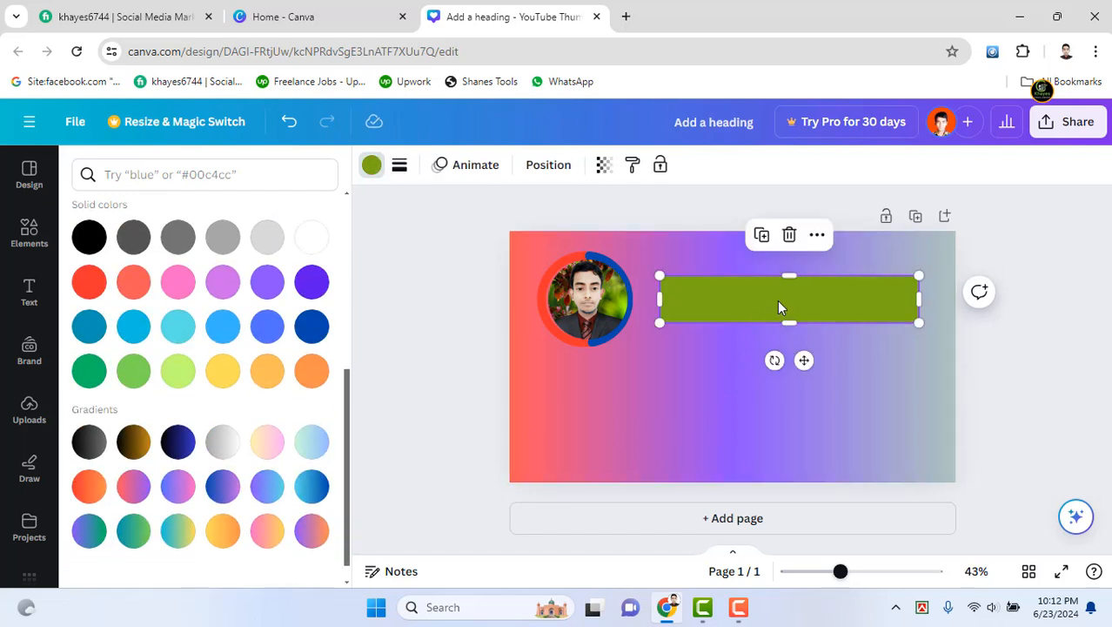
Set the olive green strip's transparency to 94
{"action": "left_click", "coordinate": [604, 165]}
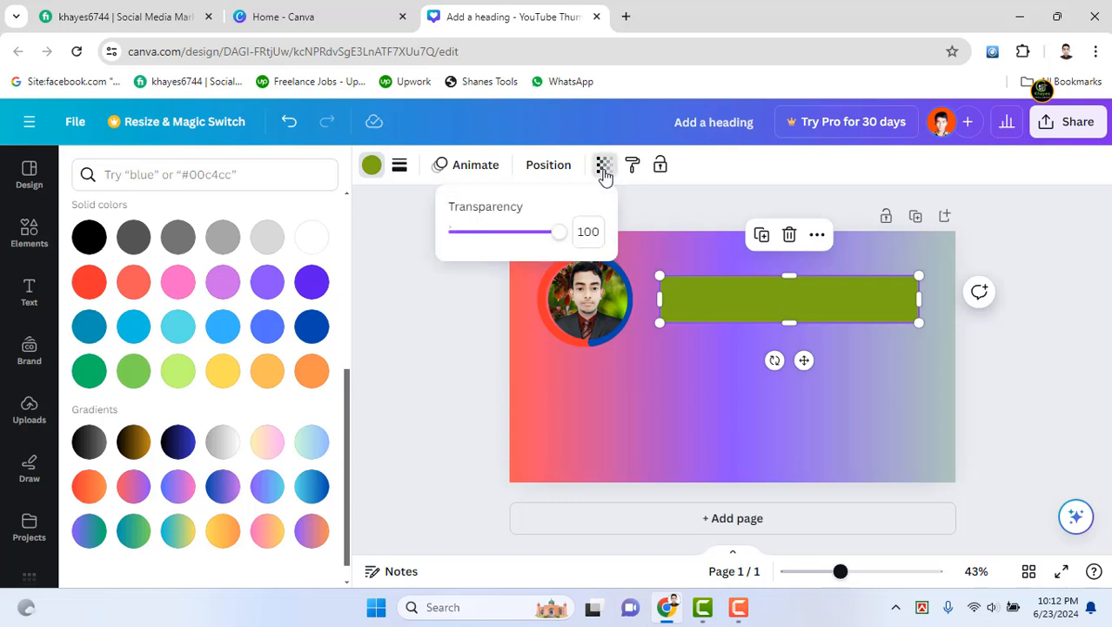
{"action": "mouse_move", "coordinate": [558, 242]}
{"action": "left_mouse_down"}
{"action": "mouse_move", "coordinate": [516, 240]}
{"action": "mouse_move", "coordinate": [554, 238]}
{"action": "left_mouse_up"}
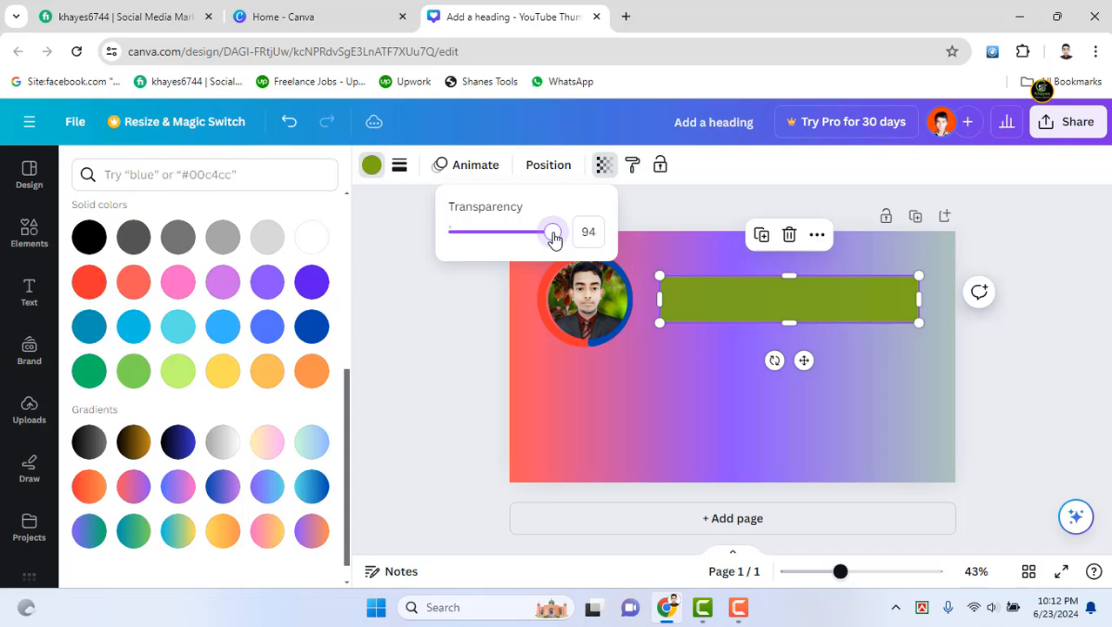
{"action": "left_click", "coordinate": [759, 300]}
{"action": "left_click", "coordinate": [758, 386]}
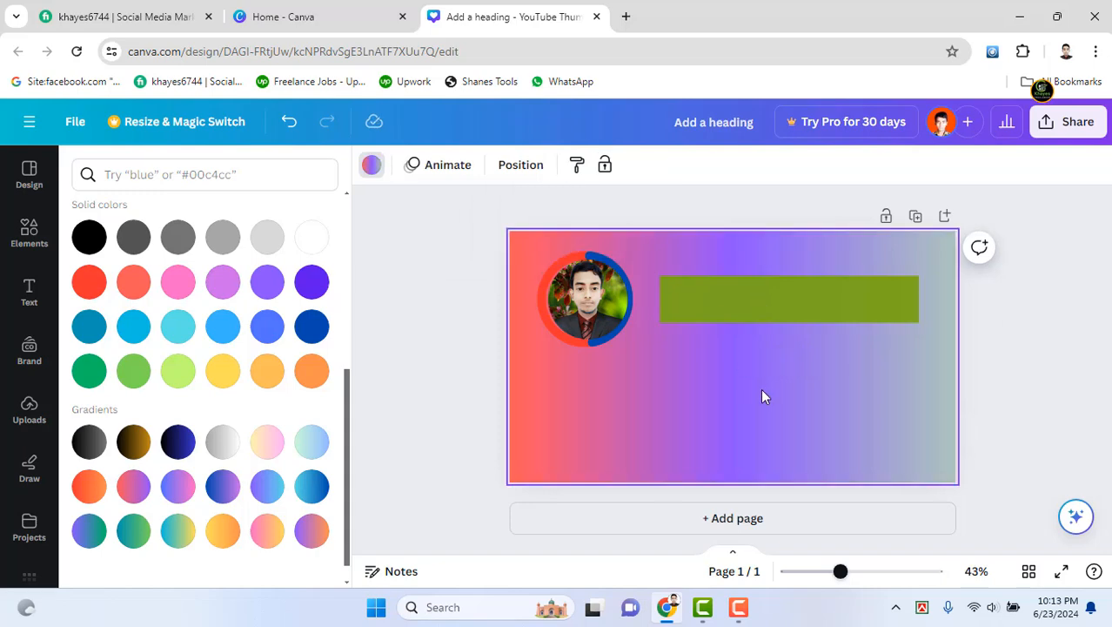
Duplicate the olive green strip and place the copy directly below the original, aligned with its ends
{"action": "left_click", "coordinate": [834, 311]}
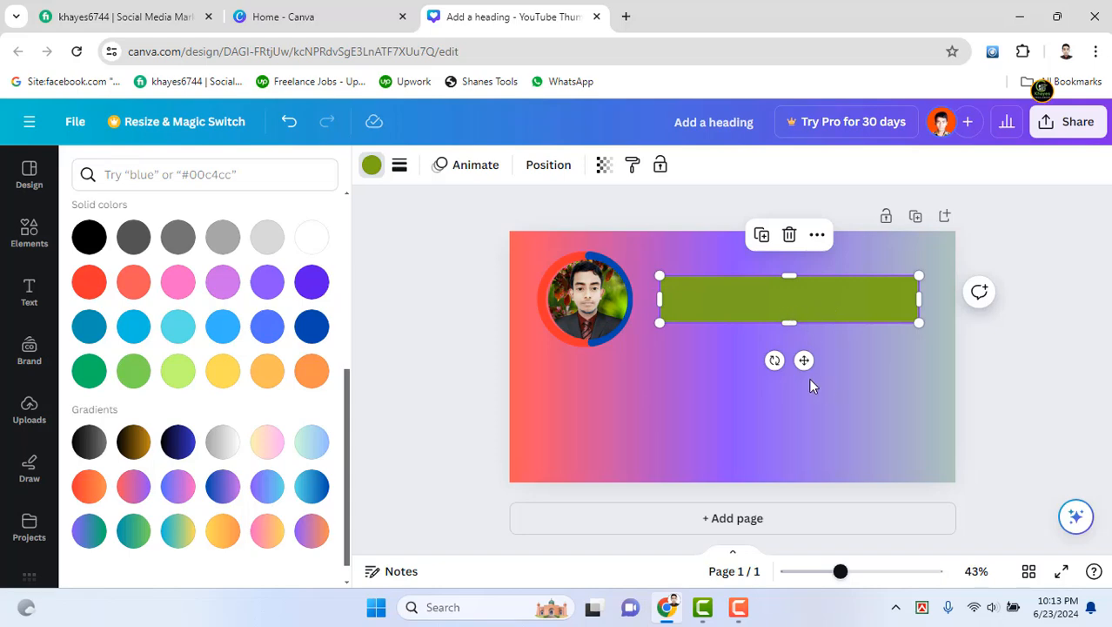
{"action": "left_click_drag", "start_coordinate": [801, 362], "coordinate": [799, 437]}
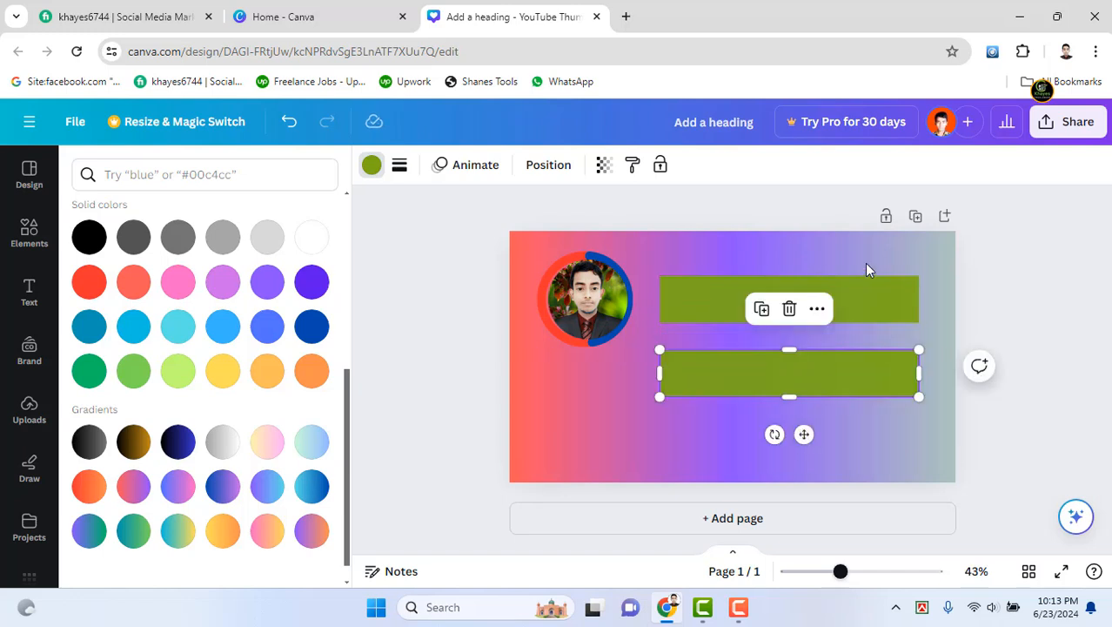
{"action": "left_click", "coordinate": [885, 294]}
{"action": "left_click", "coordinate": [762, 376]}
{"action": "left_click", "coordinate": [689, 302]}
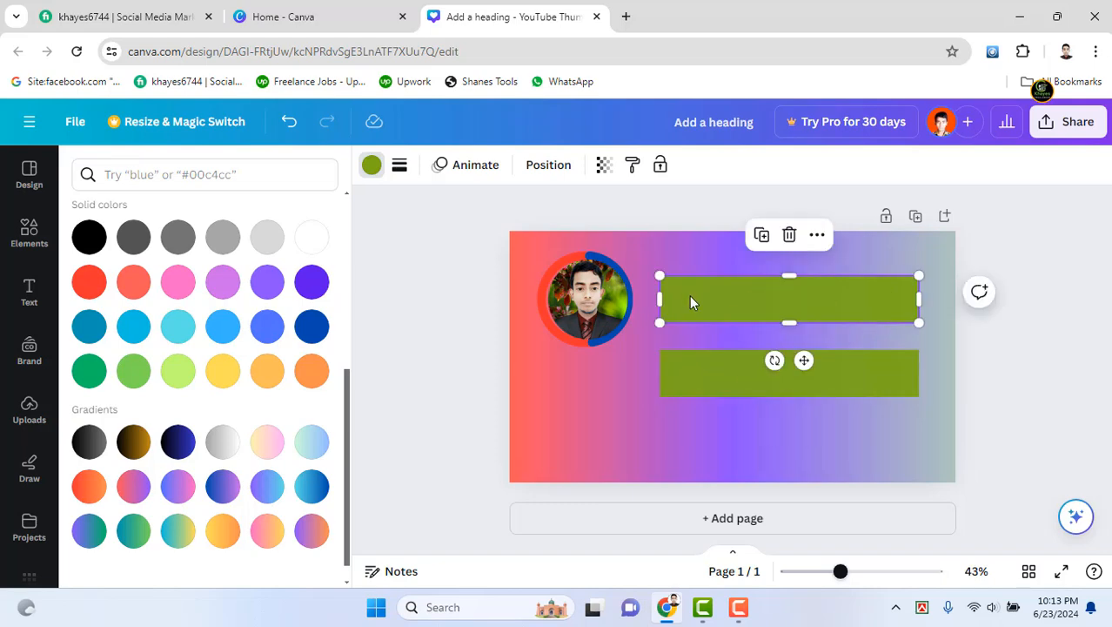
Add a default heading text box and center it on the upper green strip
{"action": "left_click", "coordinate": [29, 293]}
{"action": "left_click", "coordinate": [319, 373]}
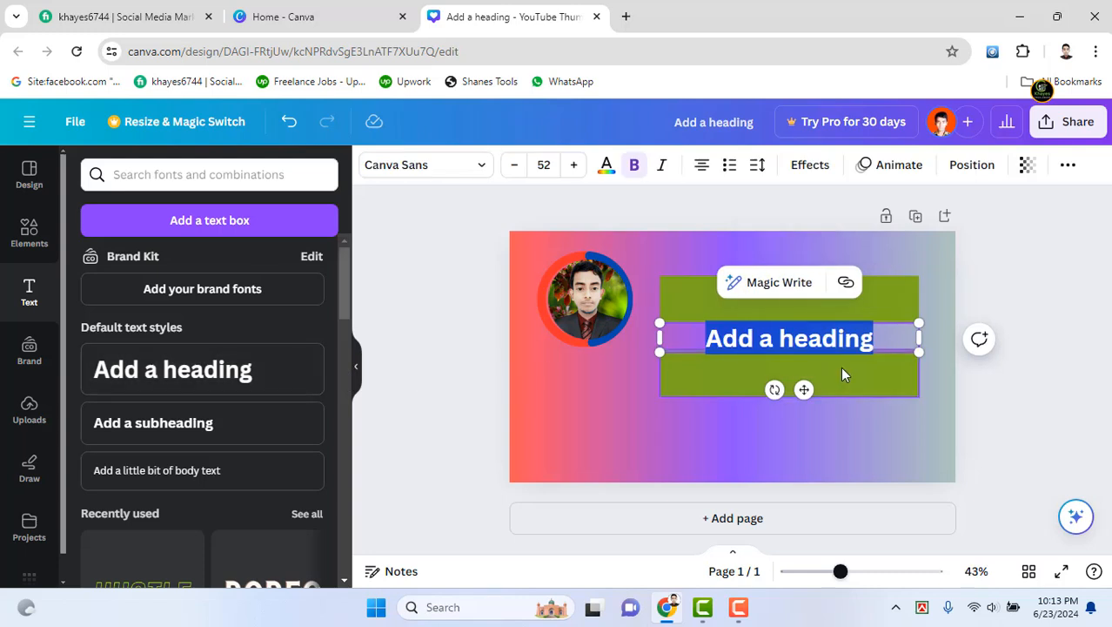
{"action": "left_click_drag", "start_coordinate": [801, 390], "coordinate": [795, 353]}
{"action": "left_click", "coordinate": [809, 299]}
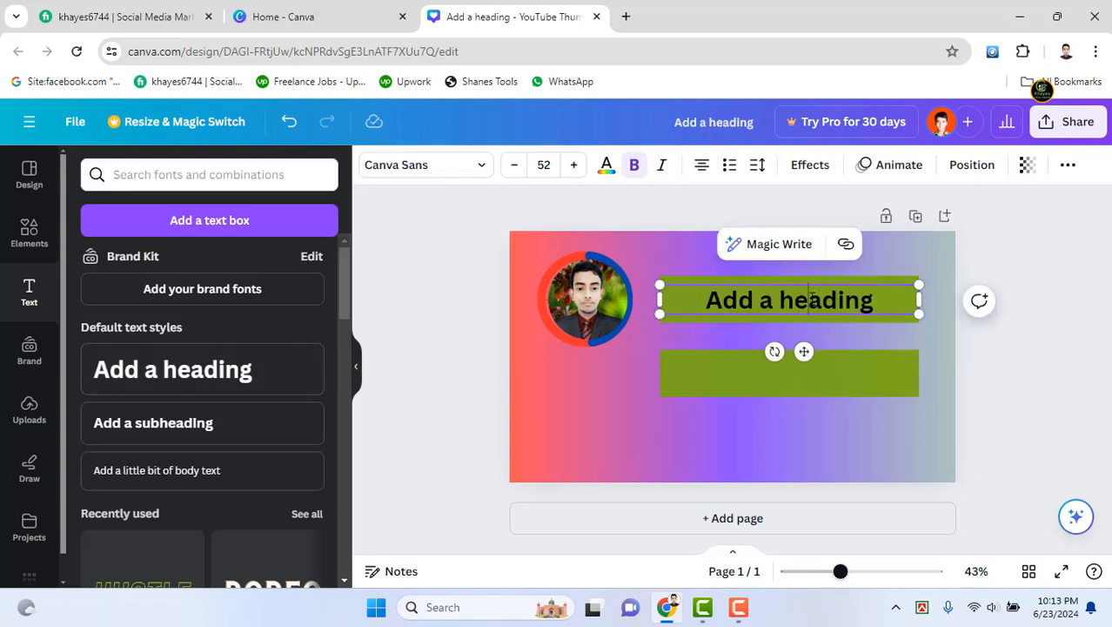
Replace the placeholder heading text on the upper strip with "Canva Design"
{"action": "left_click_drag", "start_coordinate": [873, 301], "coordinate": [691, 303]}
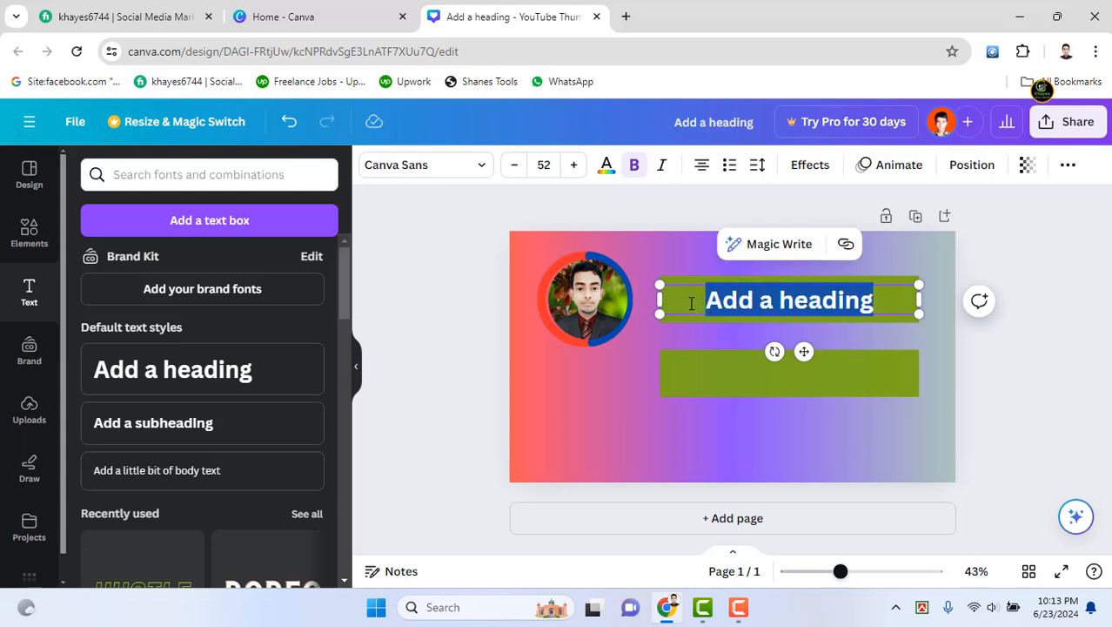
{"action": "type", "text": "Ca"}
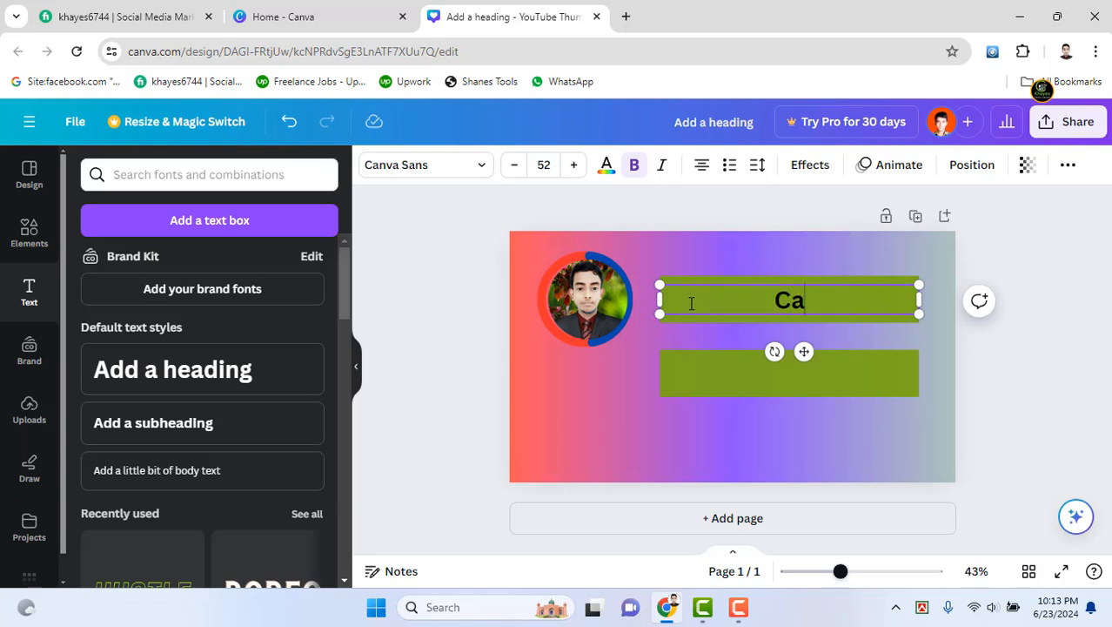
{"action": "type", "text": "nva D"}
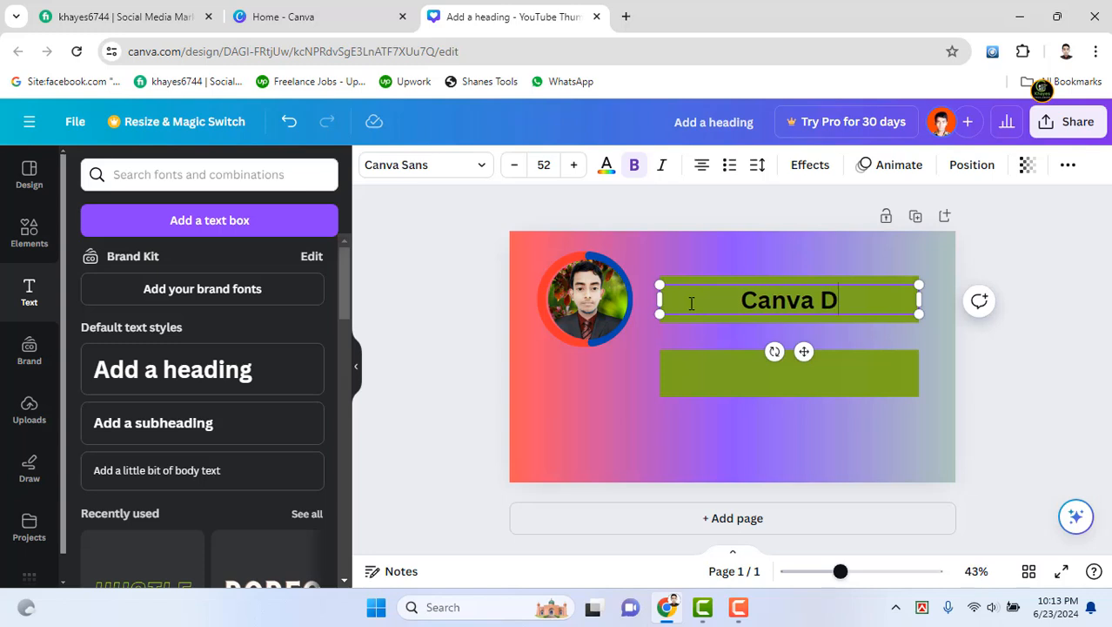
{"action": "type", "text": "esign"}
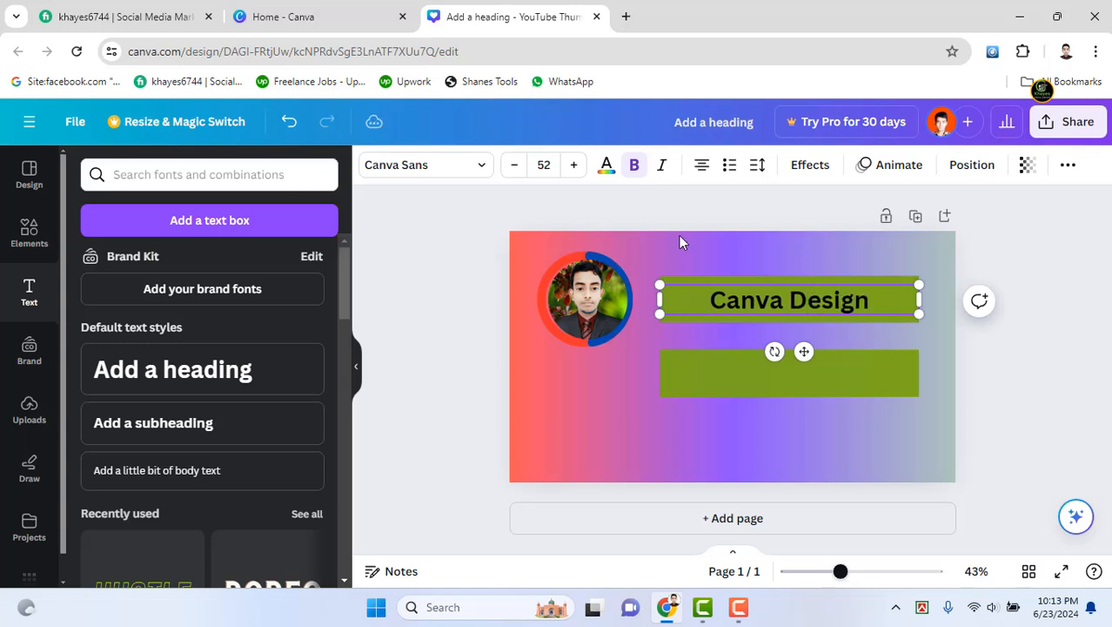
{"action": "left_click", "coordinate": [582, 459]}
Try blue, green and red as the "Canva Design" text color and return it to black
{"action": "left_click", "coordinate": [823, 311]}
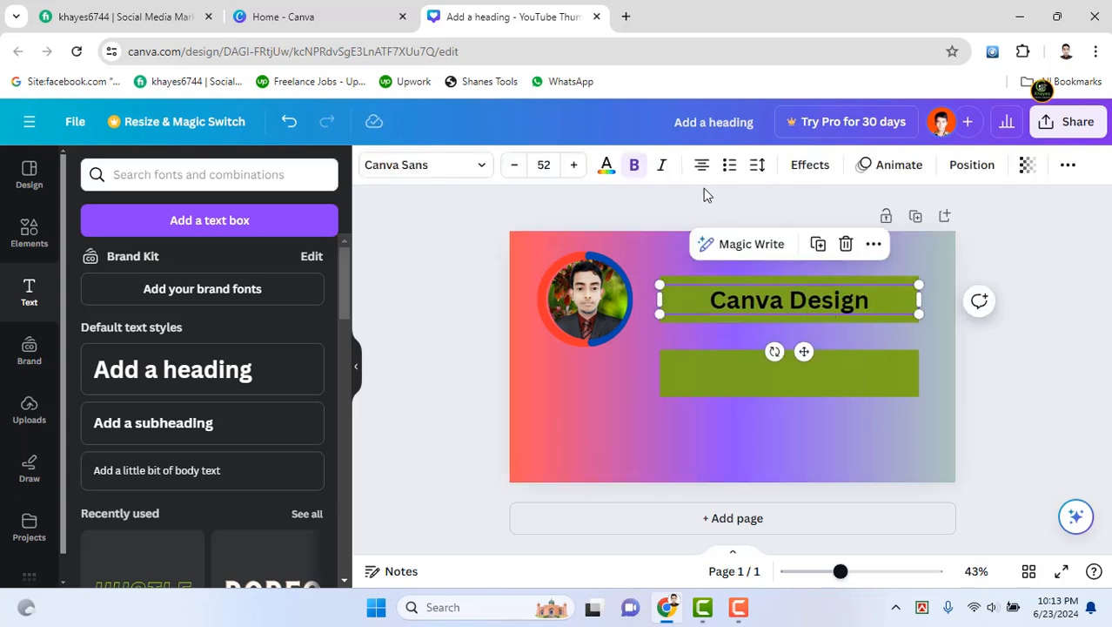
{"action": "left_click", "coordinate": [606, 164]}
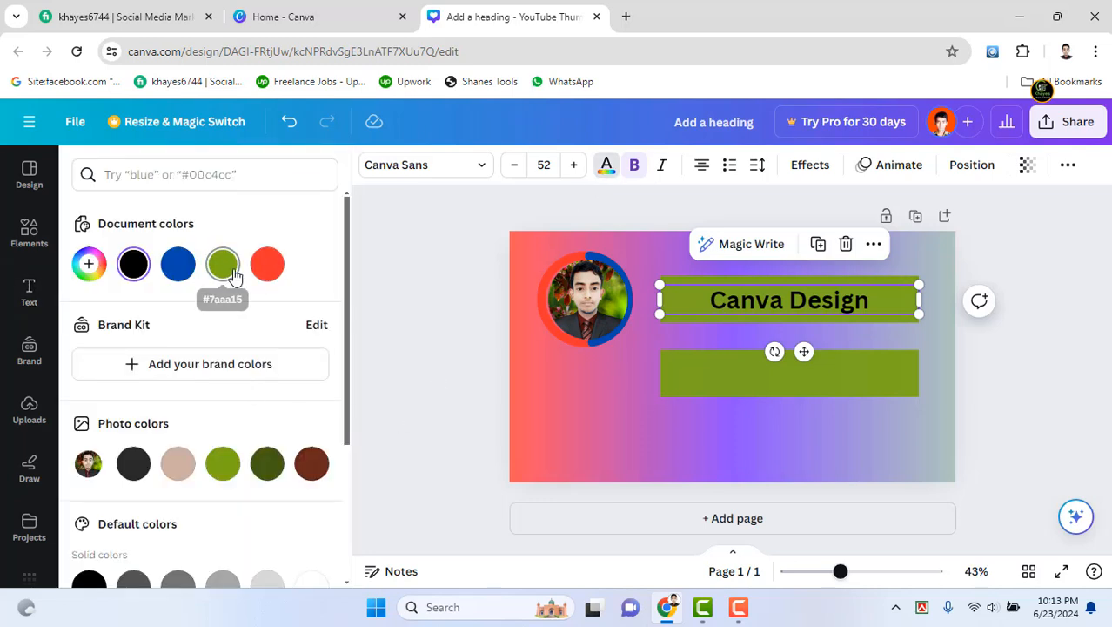
{"action": "scroll", "coordinate": [186, 439], "scroll_direction": "down", "scroll_amount": 3}
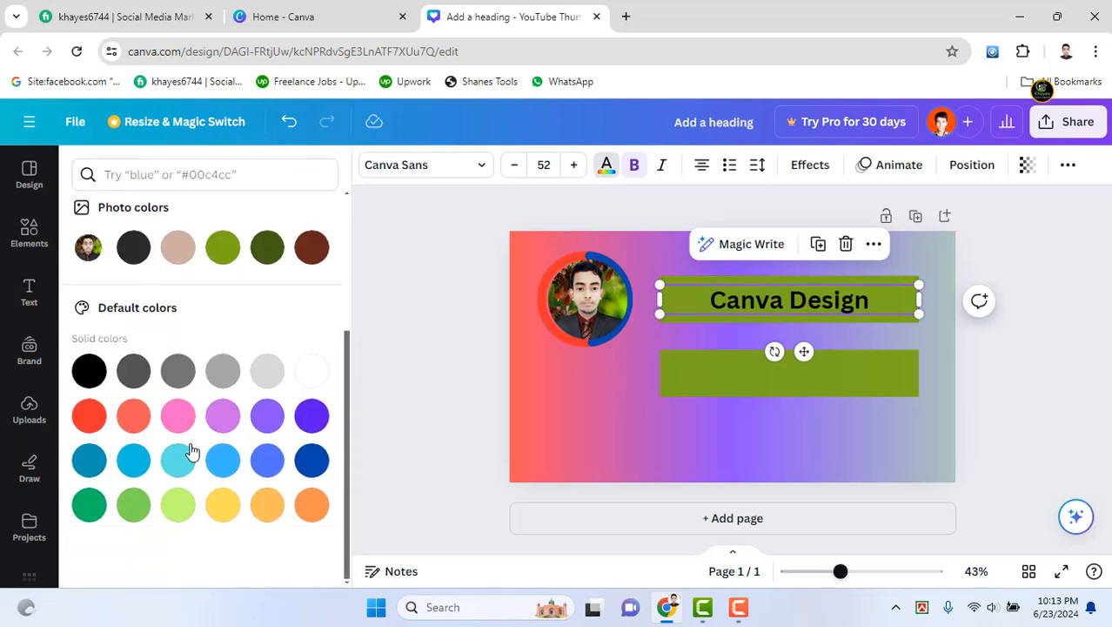
{"action": "left_click", "coordinate": [312, 461]}
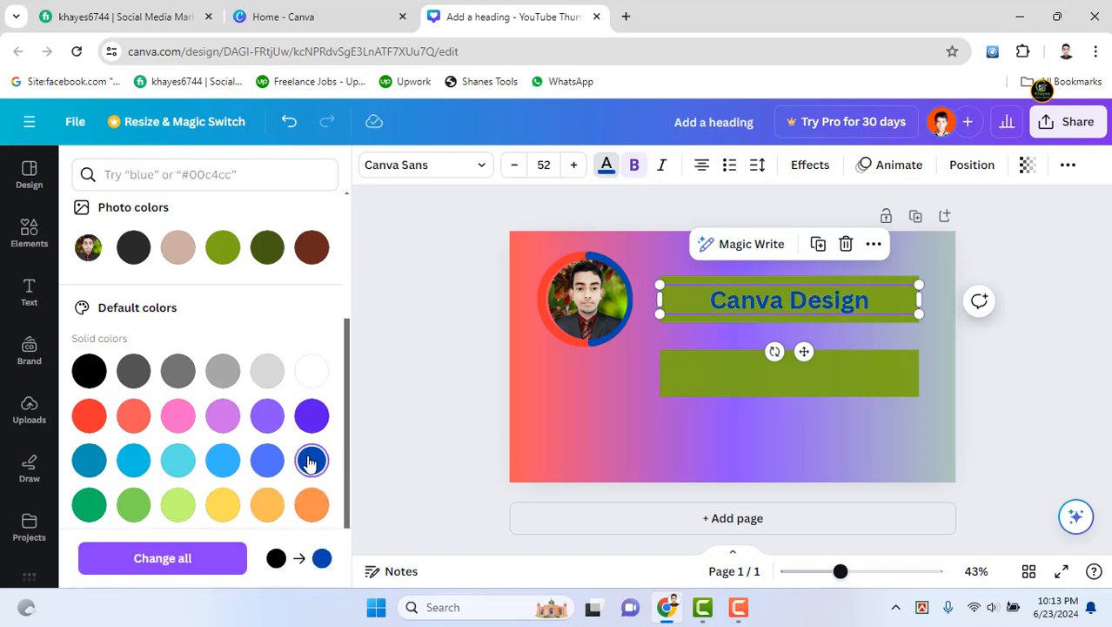
{"action": "left_click", "coordinate": [89, 504]}
{"action": "left_click", "coordinate": [89, 415]}
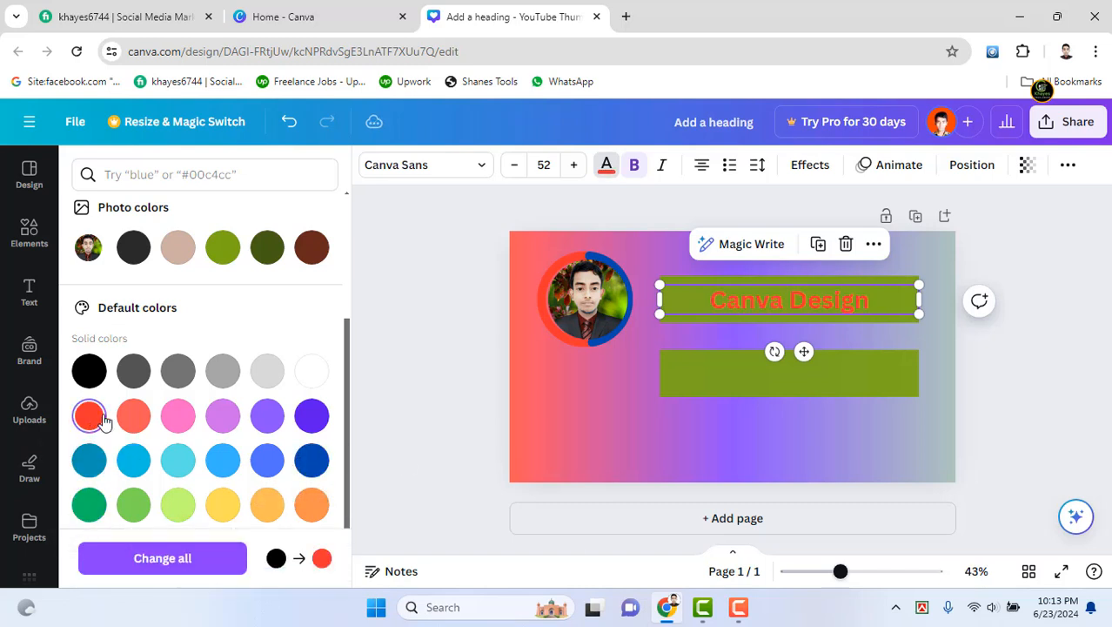
{"action": "scroll", "coordinate": [201, 336], "scroll_direction": "up", "scroll_amount": 3}
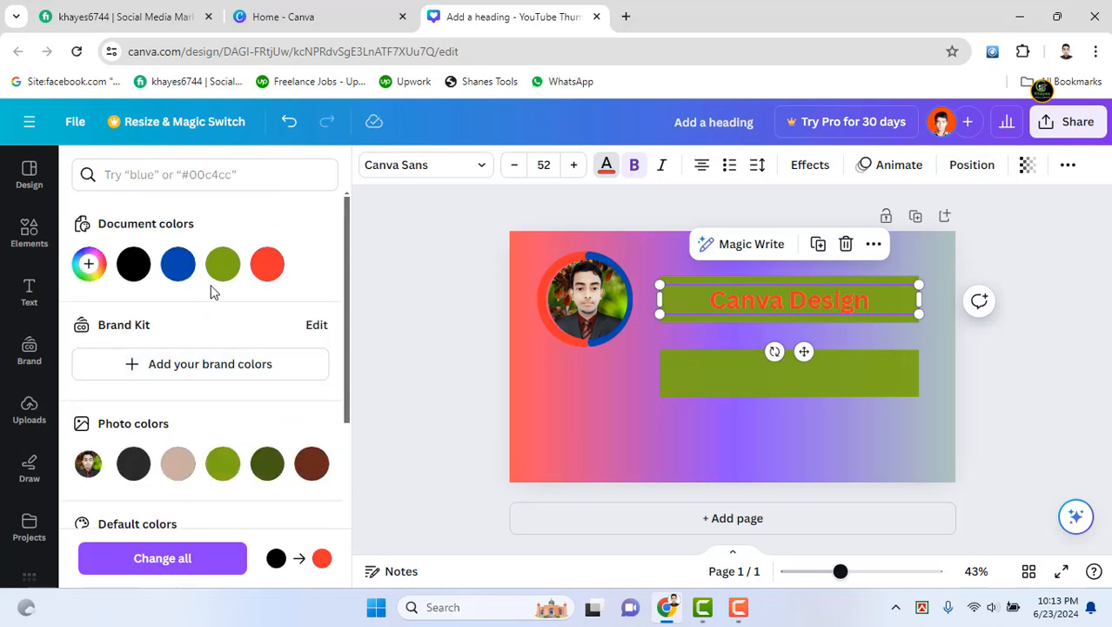
{"action": "left_click", "coordinate": [131, 271]}
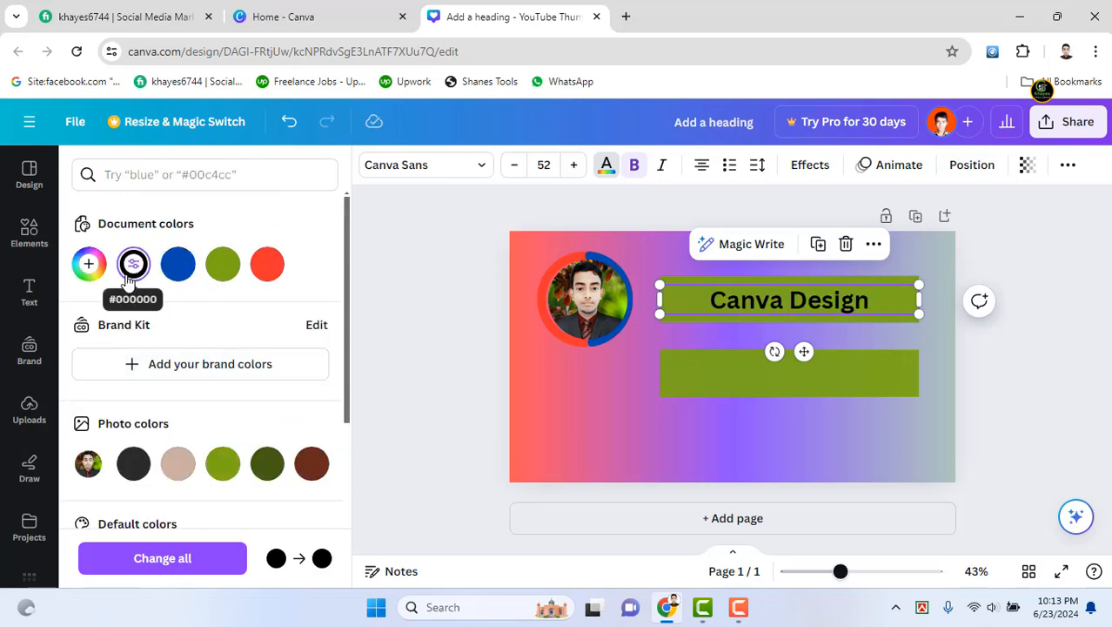
{"action": "left_click", "coordinate": [859, 389]}
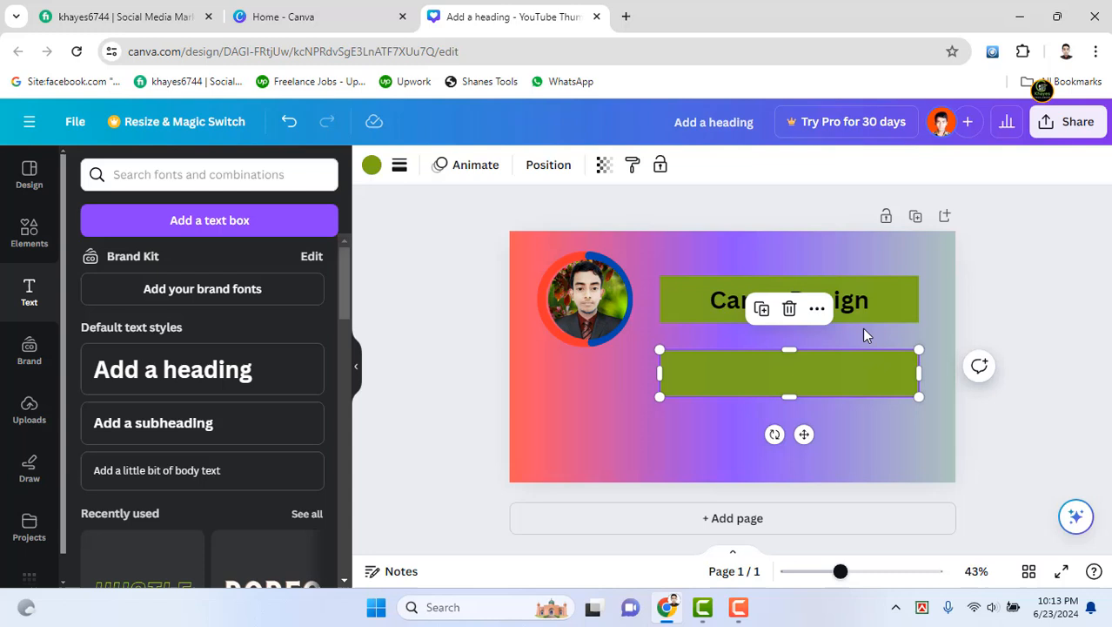
Browse the fonts available for the "Canva Design" heading and close the font list without choosing one
{"action": "left_click", "coordinate": [1019, 320]}
{"action": "left_click", "coordinate": [788, 297]}
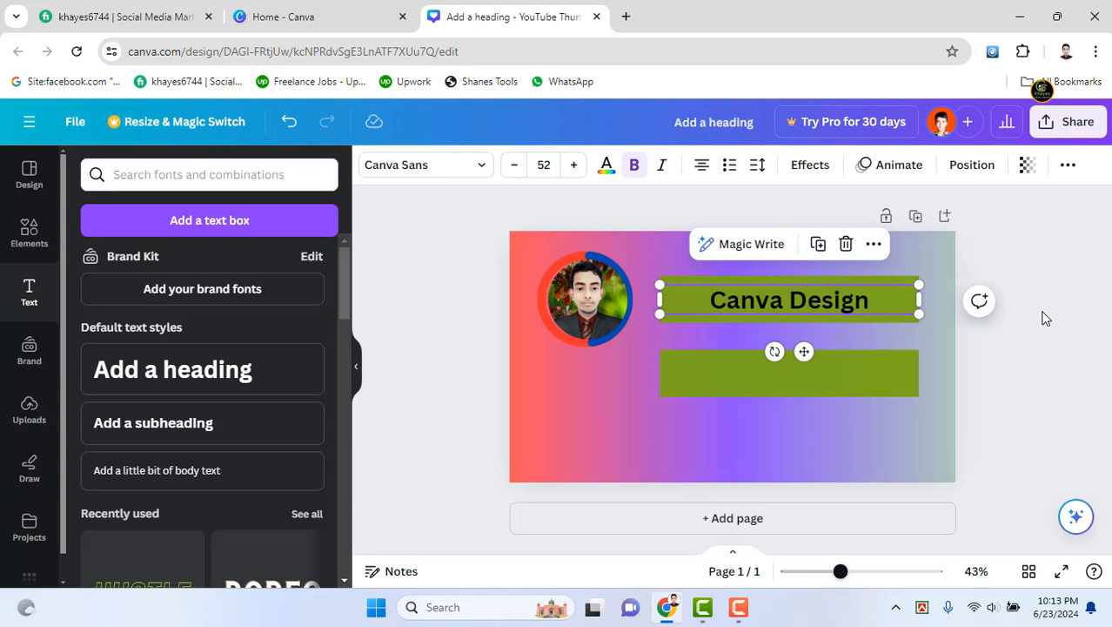
{"action": "left_click", "coordinate": [847, 297]}
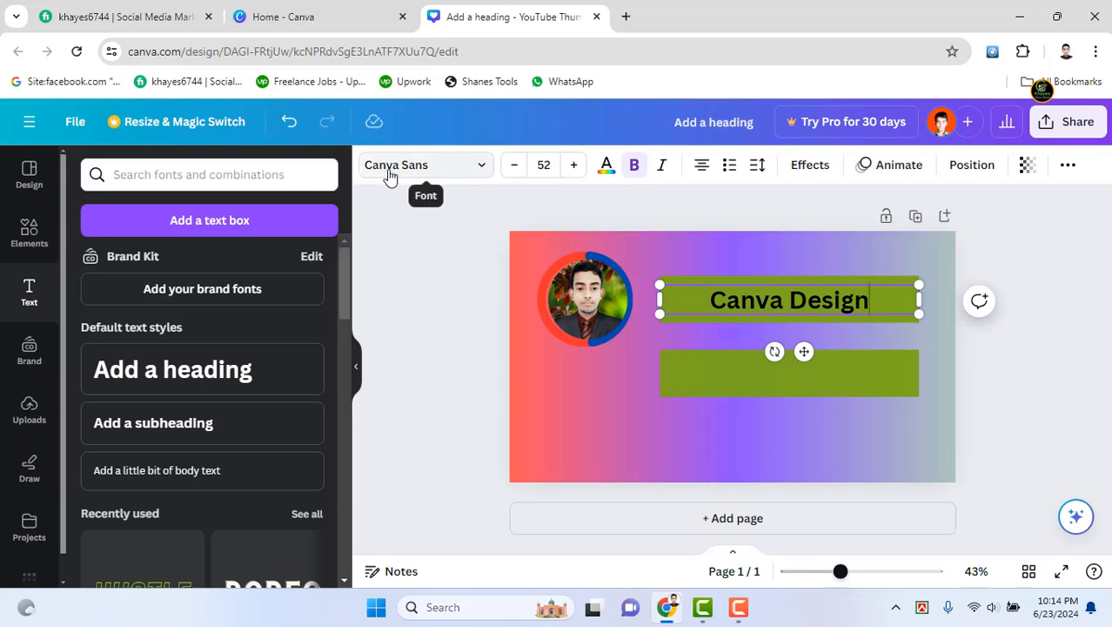
{"action": "left_click", "coordinate": [482, 173]}
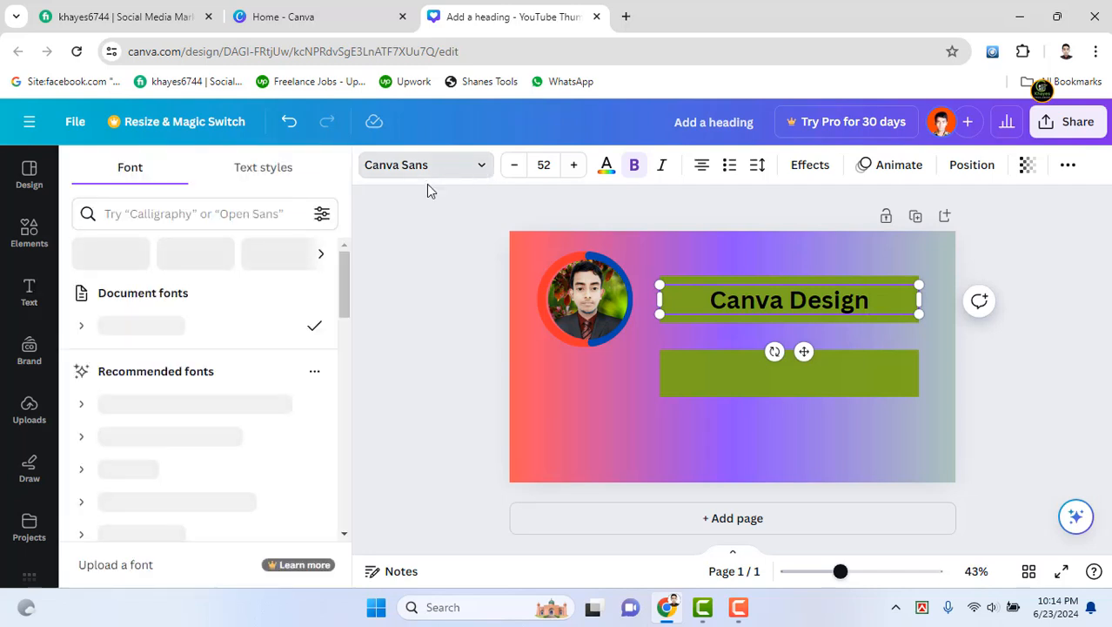
{"action": "scroll", "coordinate": [174, 327], "scroll_direction": "down", "scroll_amount": 5}
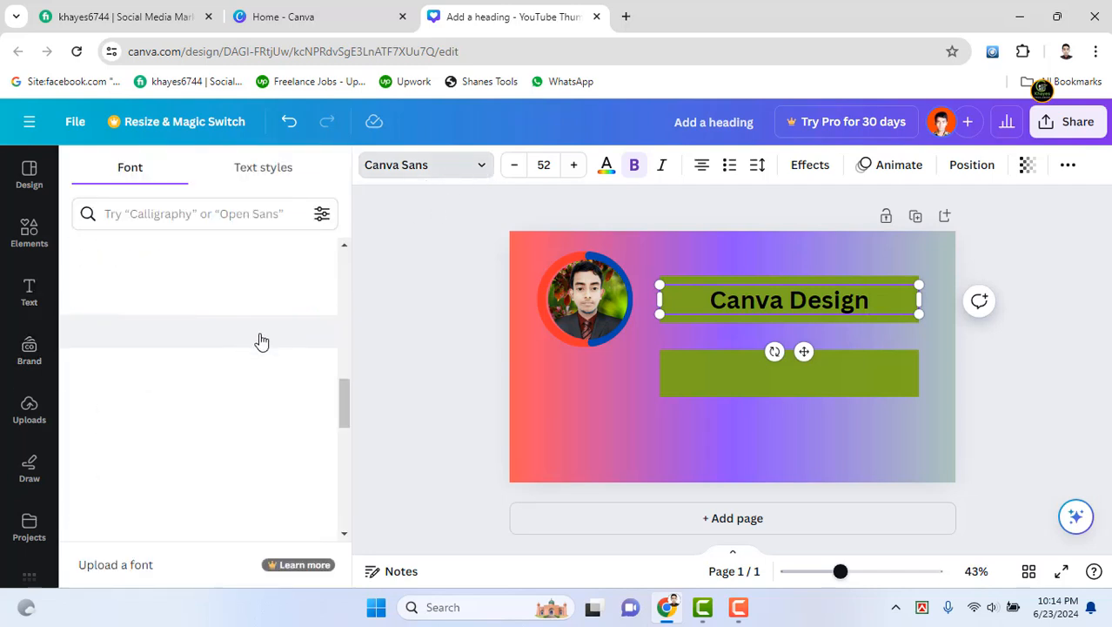
{"action": "scroll", "coordinate": [199, 366], "scroll_direction": "up", "scroll_amount": 5}
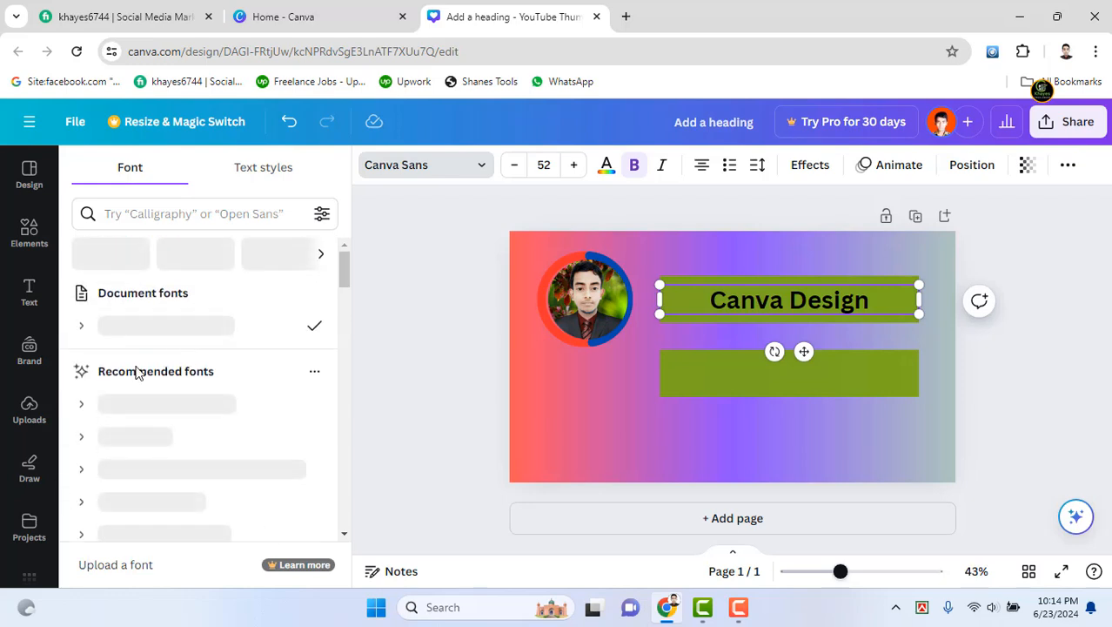
{"action": "left_click", "coordinate": [807, 300]}
{"action": "left_click", "coordinate": [1039, 329]}
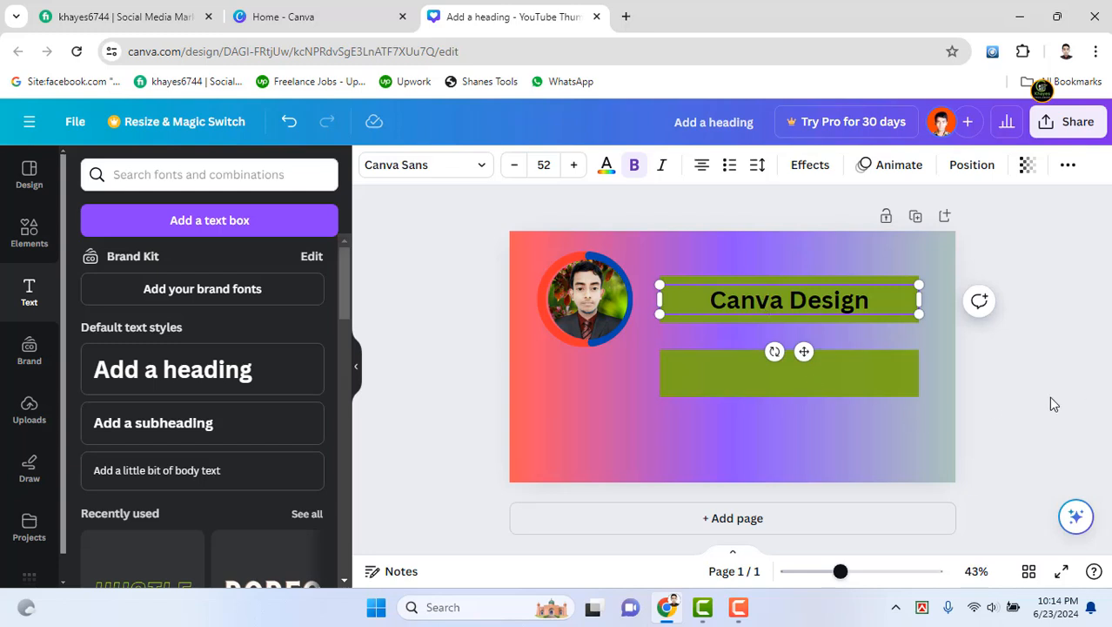
Apply the recently used Celandine font to the "Canva Design" heading
{"action": "left_click", "coordinate": [789, 371]}
{"action": "left_click", "coordinate": [775, 298]}
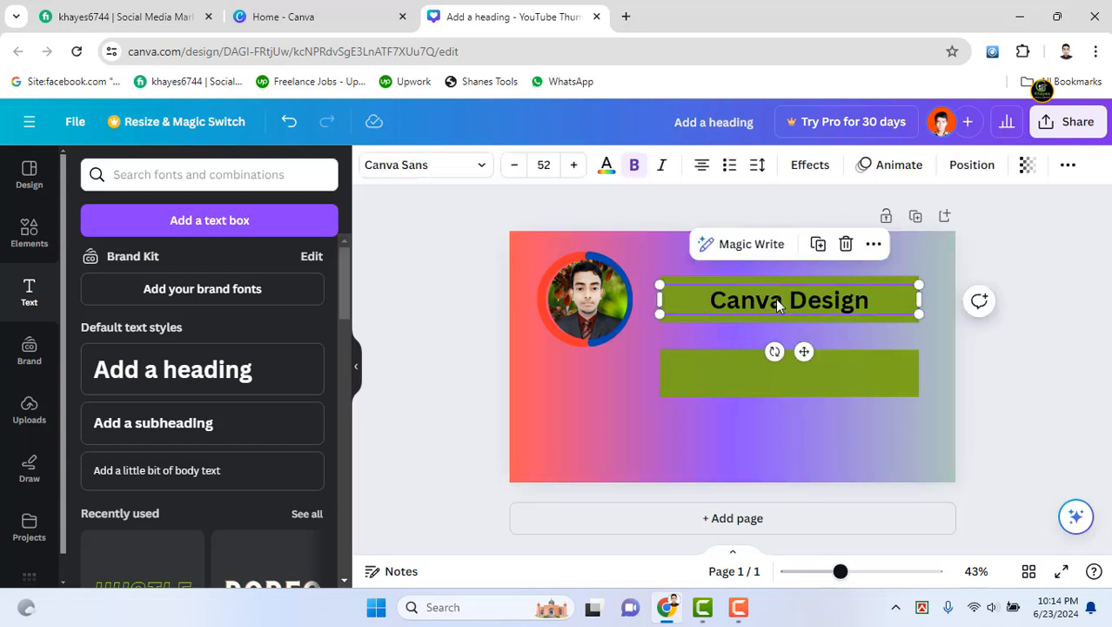
{"action": "left_click", "coordinate": [434, 169]}
{"action": "scroll", "coordinate": [219, 385], "scroll_direction": "down", "scroll_amount": 5}
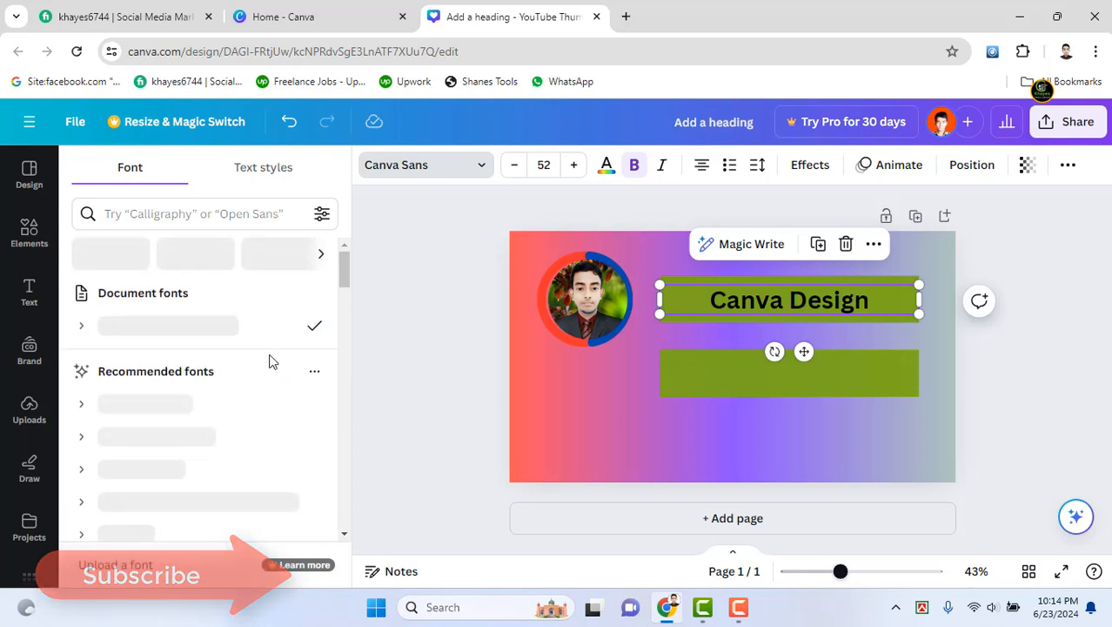
{"action": "scroll", "coordinate": [291, 376], "scroll_direction": "down", "scroll_amount": 3}
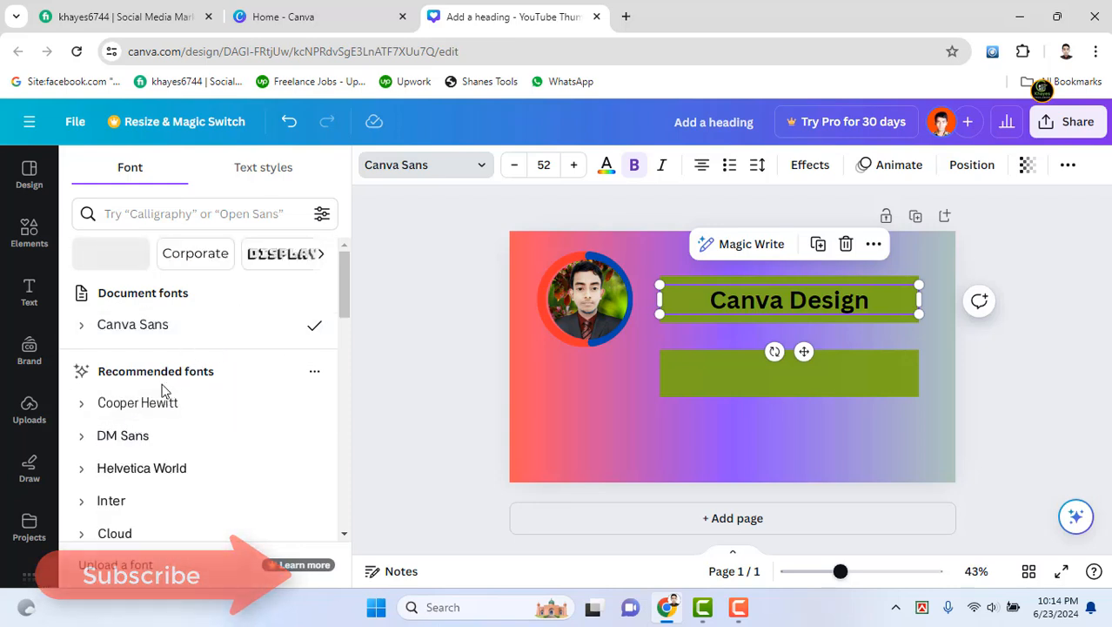
{"action": "scroll", "coordinate": [154, 382], "scroll_direction": "down", "scroll_amount": 3}
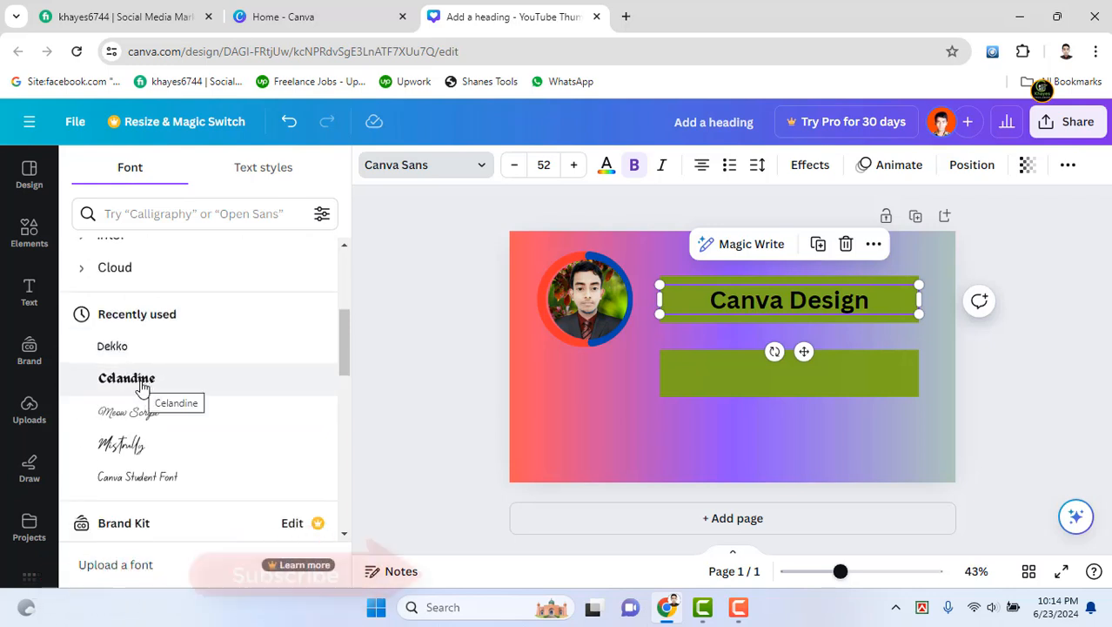
{"action": "left_click", "coordinate": [142, 386]}
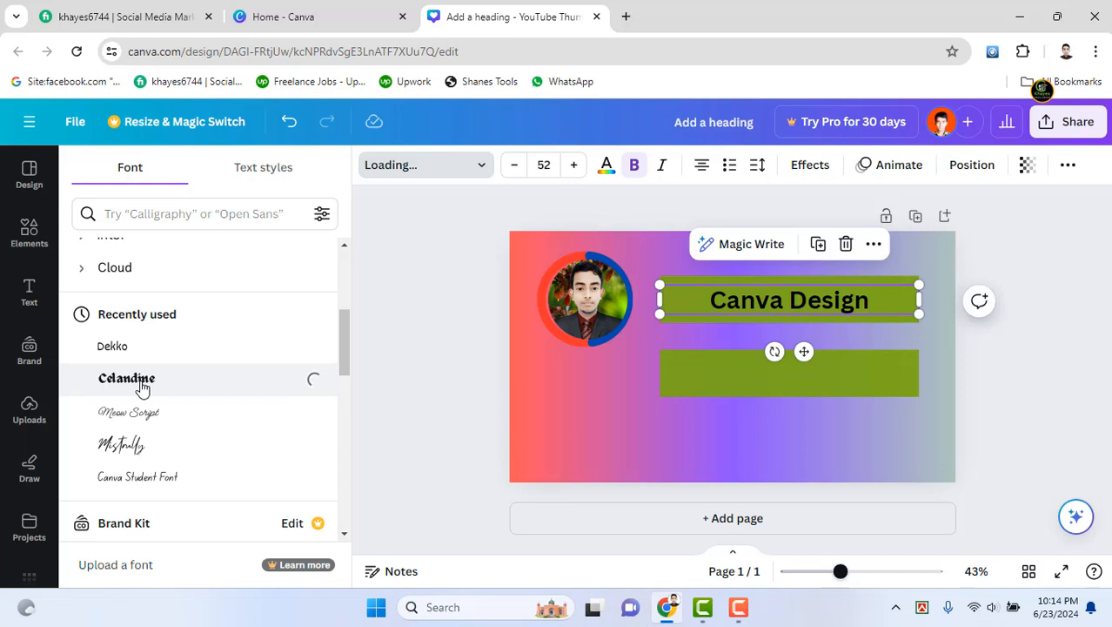
Browse the document, recommended, recently used and popular fonts available for the "Canva Design" heading
{"action": "scroll", "coordinate": [143, 386], "scroll_direction": "down", "scroll_amount": 3}
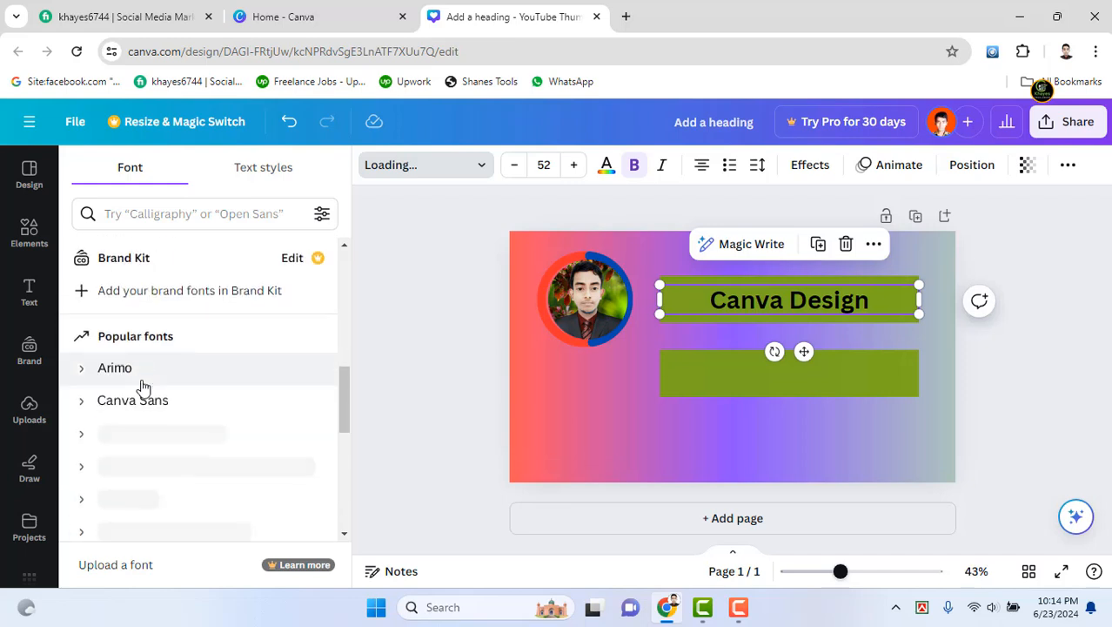
{"action": "scroll", "coordinate": [154, 396], "scroll_direction": "up", "scroll_amount": 5}
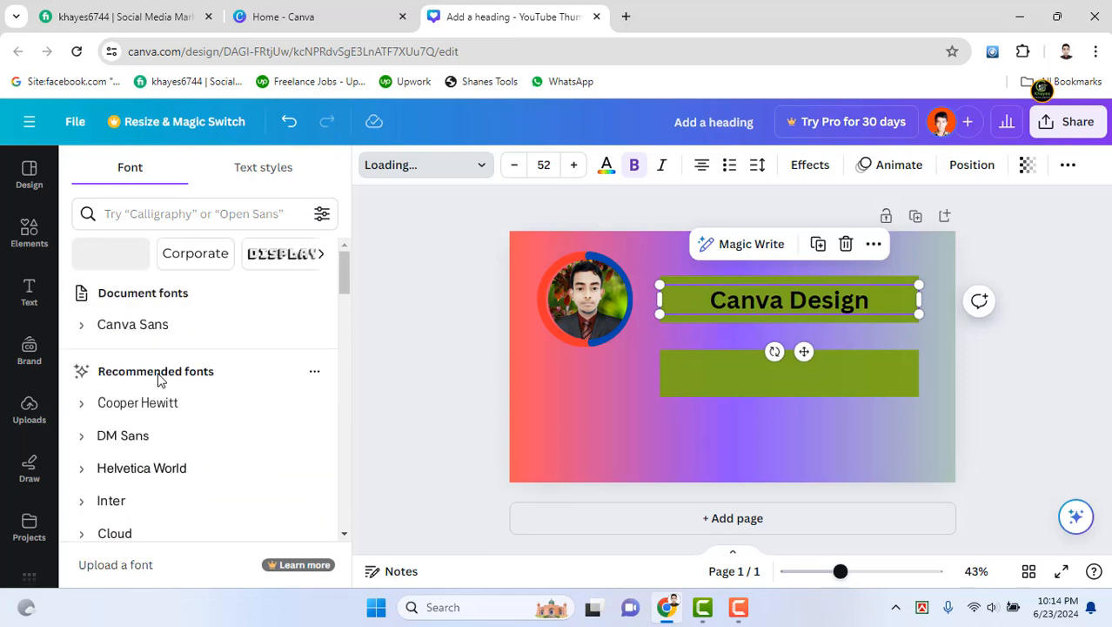
{"action": "scroll", "coordinate": [221, 375], "scroll_direction": "down", "scroll_amount": 3}
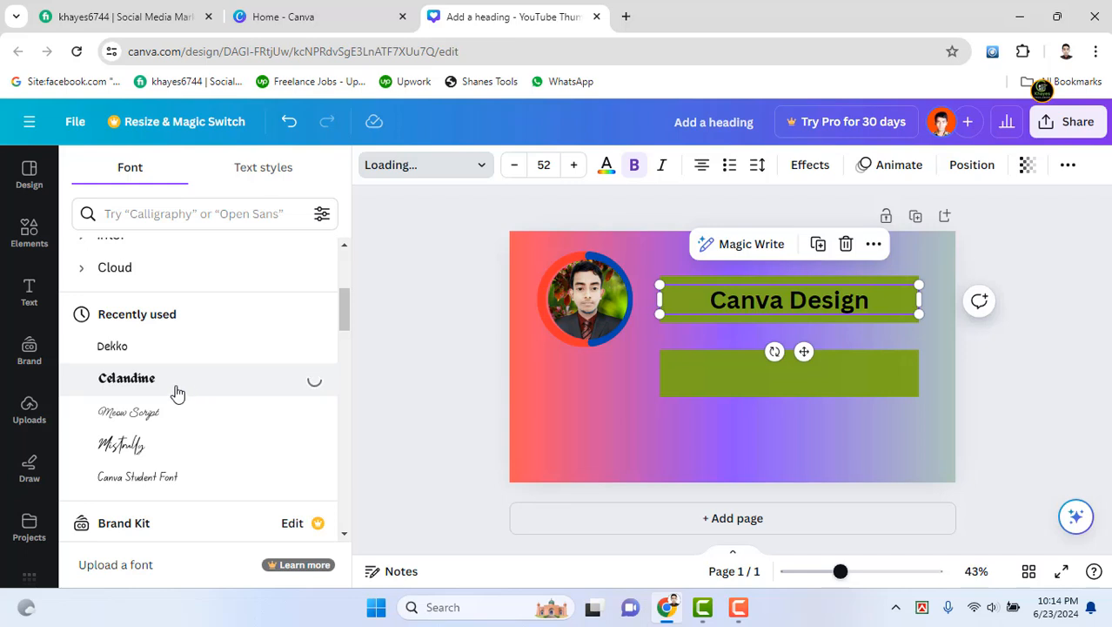
{"action": "scroll", "coordinate": [222, 347], "scroll_direction": "down", "scroll_amount": 2}
{"action": "scroll", "coordinate": [222, 347], "scroll_direction": "down", "scroll_amount": 3}
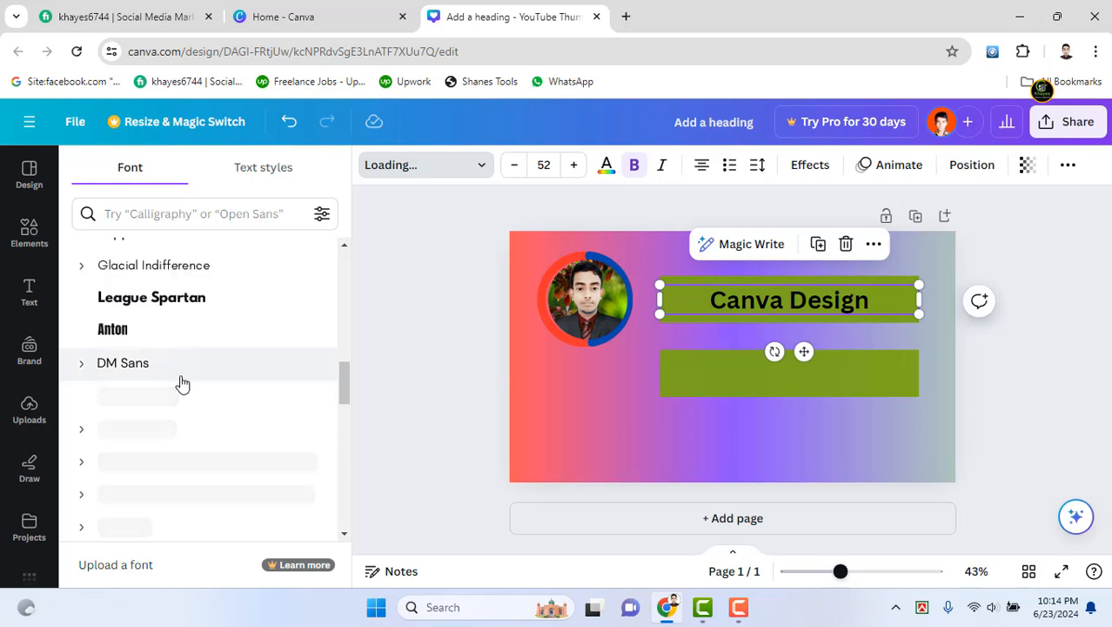
{"action": "scroll", "coordinate": [183, 380], "scroll_direction": "up", "scroll_amount": 3}
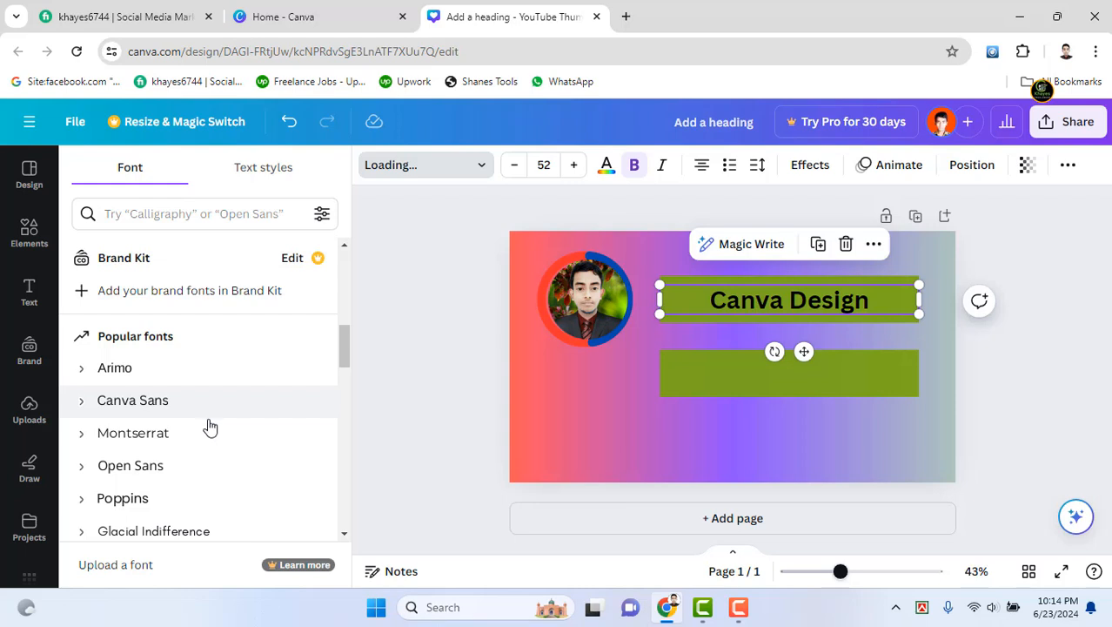
{"action": "scroll", "coordinate": [213, 396], "scroll_direction": "up", "scroll_amount": 5}
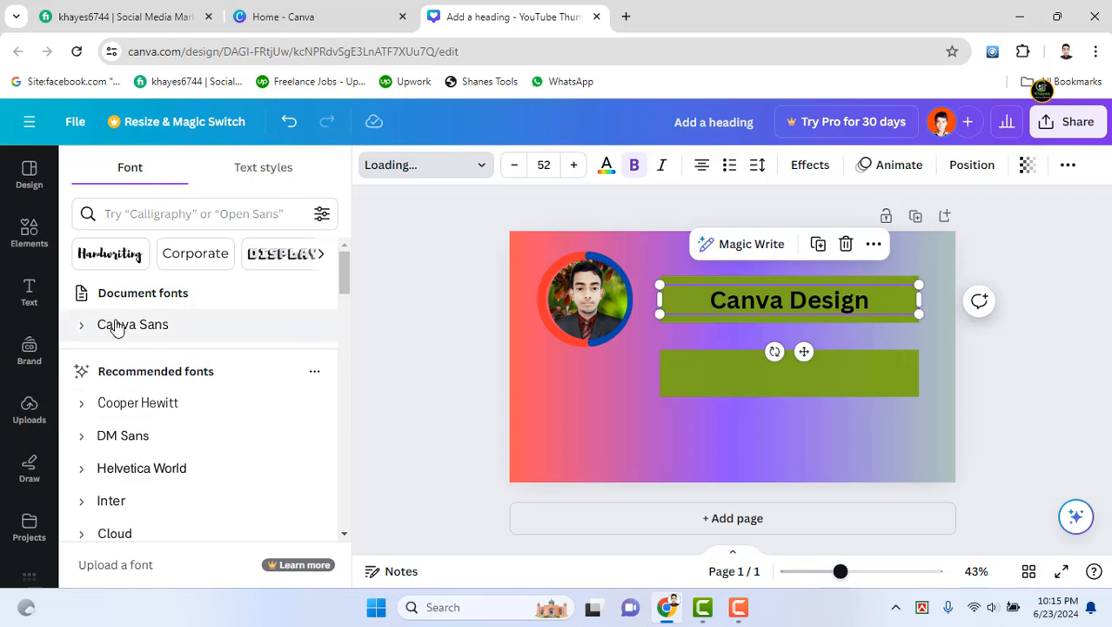
{"action": "scroll", "coordinate": [129, 388], "scroll_direction": "down", "scroll_amount": 3}
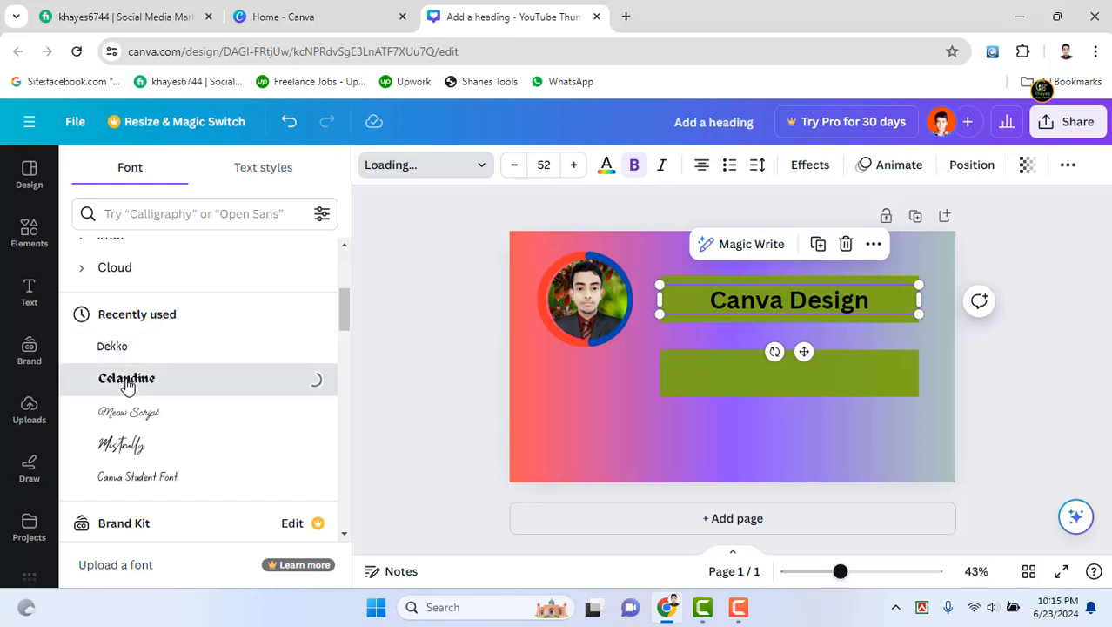
{"action": "scroll", "coordinate": [131, 416], "scroll_direction": "down", "scroll_amount": 3}
{"action": "scroll", "coordinate": [129, 392], "scroll_direction": "up", "scroll_amount": 3}
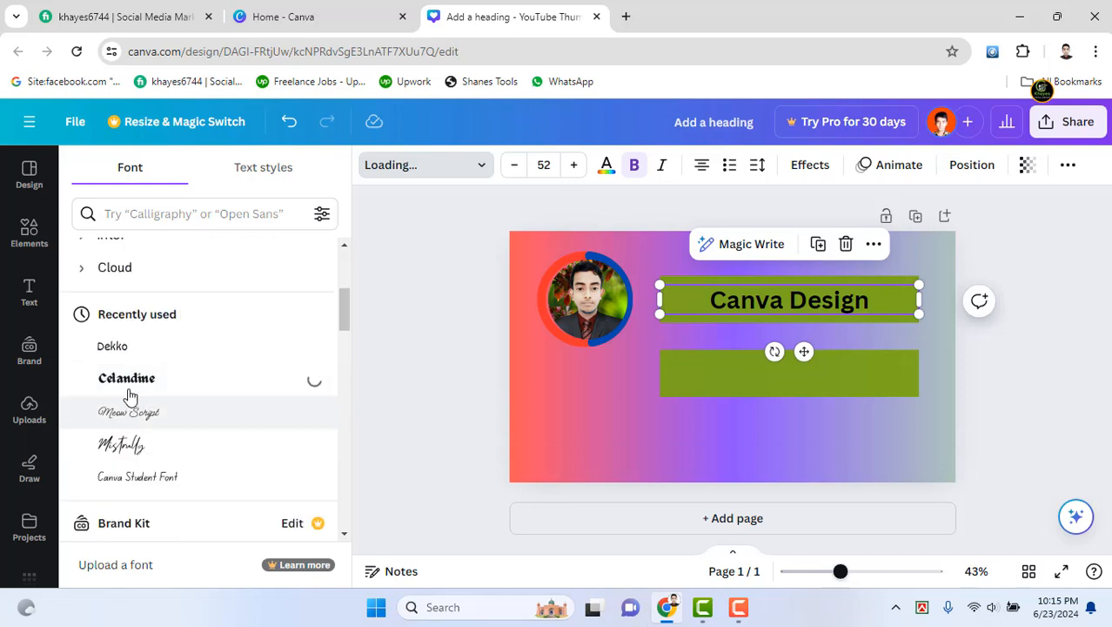
{"action": "scroll", "coordinate": [126, 386], "scroll_direction": "up", "scroll_amount": 3}
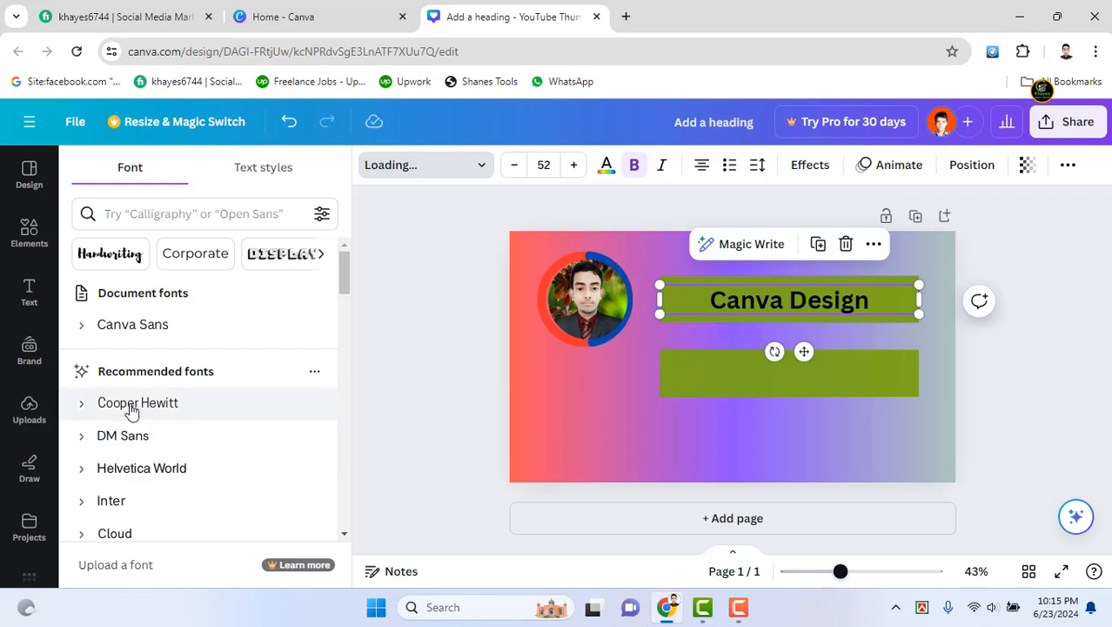
{"action": "scroll", "coordinate": [169, 416], "scroll_direction": "down", "scroll_amount": 5}
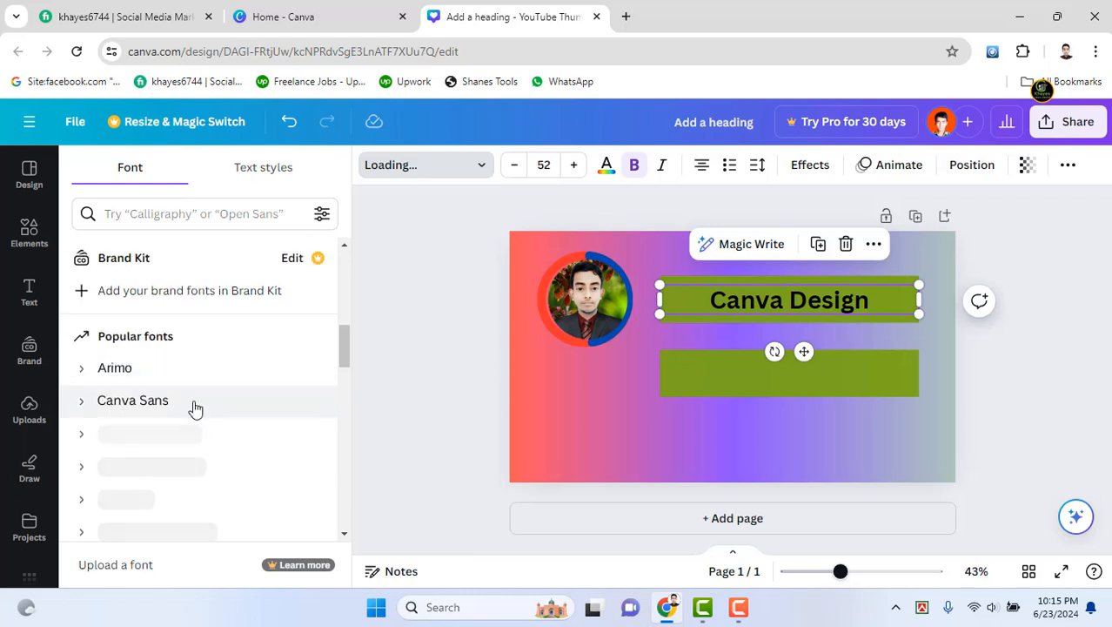
{"action": "scroll", "coordinate": [250, 388], "scroll_direction": "up", "scroll_amount": 3}
{"action": "left_click", "coordinate": [250, 394]}
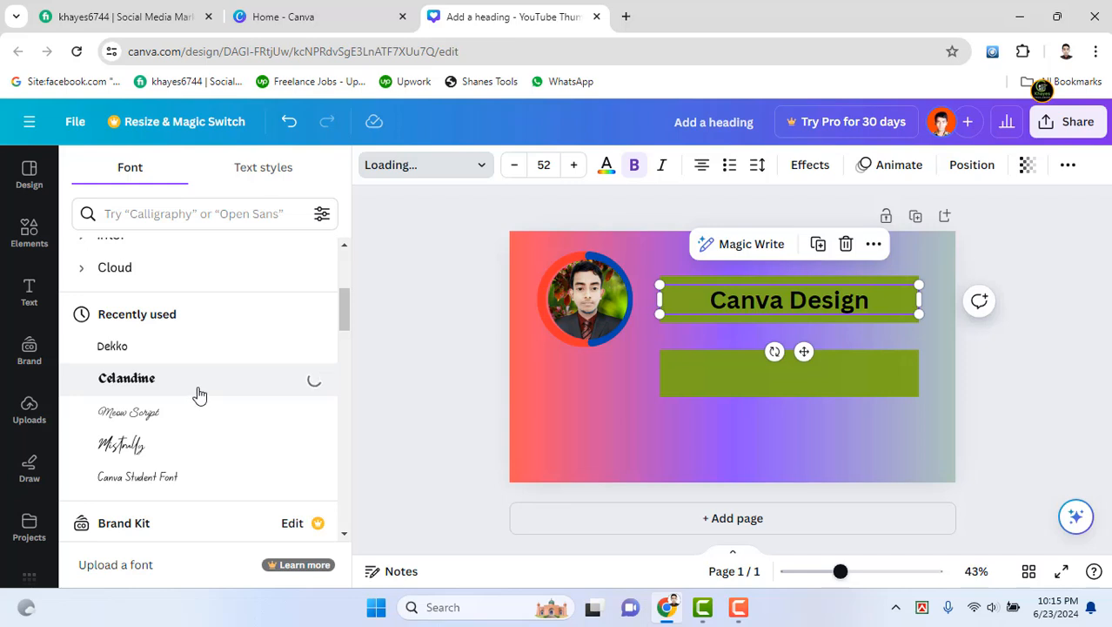
Try to apply the popular font Anton to the "Canva Design" heading
{"action": "scroll", "coordinate": [202, 389], "scroll_direction": "down", "scroll_amount": 5}
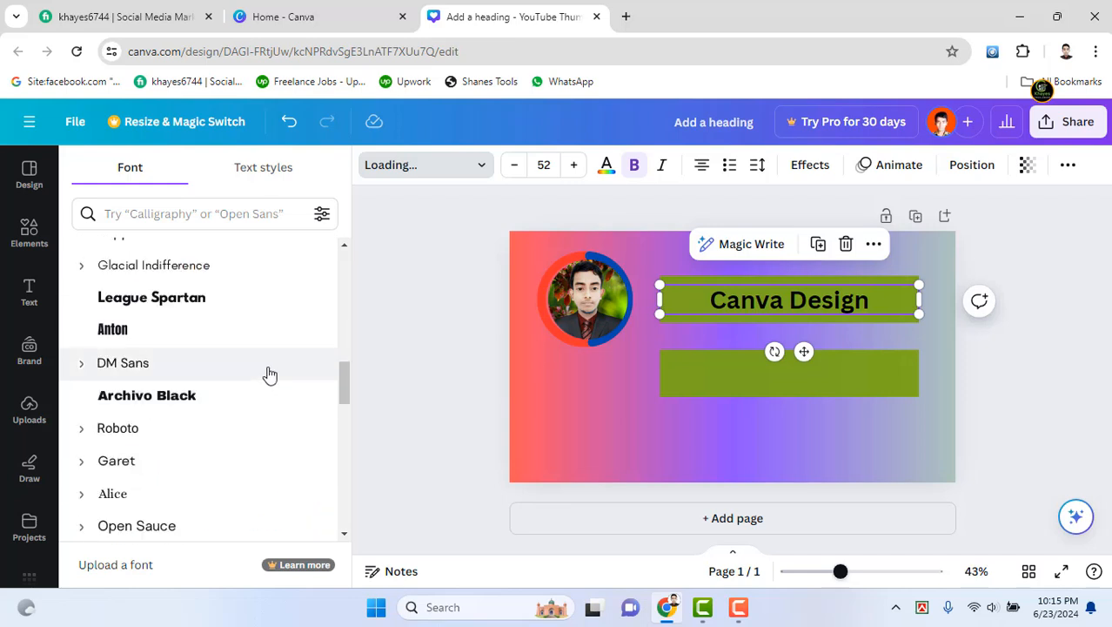
{"action": "left_click", "coordinate": [110, 339]}
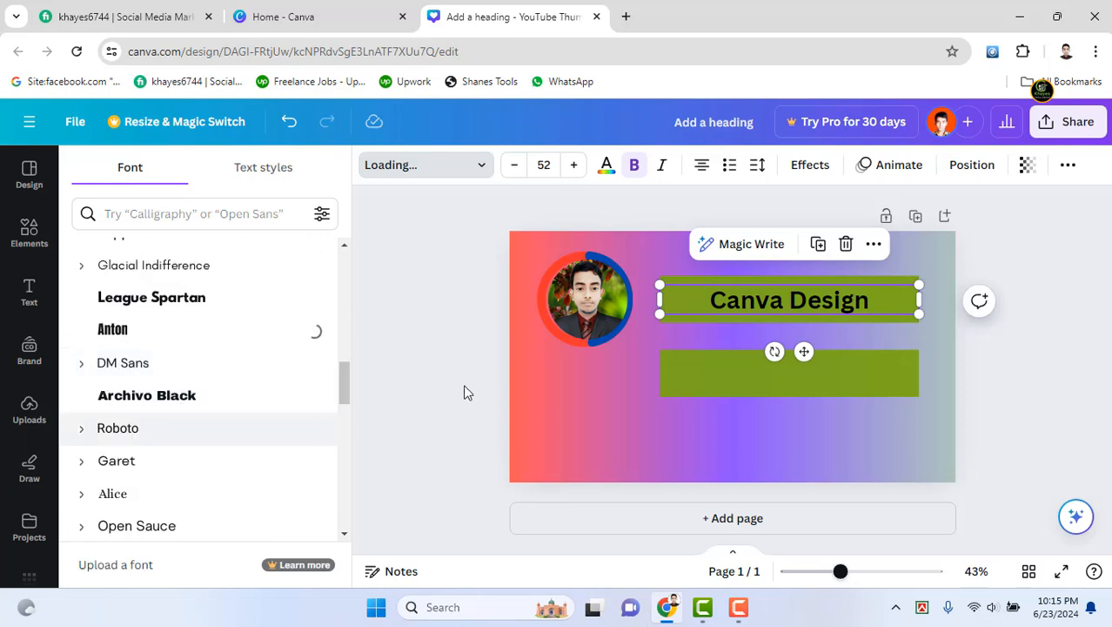
{"action": "left_click", "coordinate": [724, 365]}
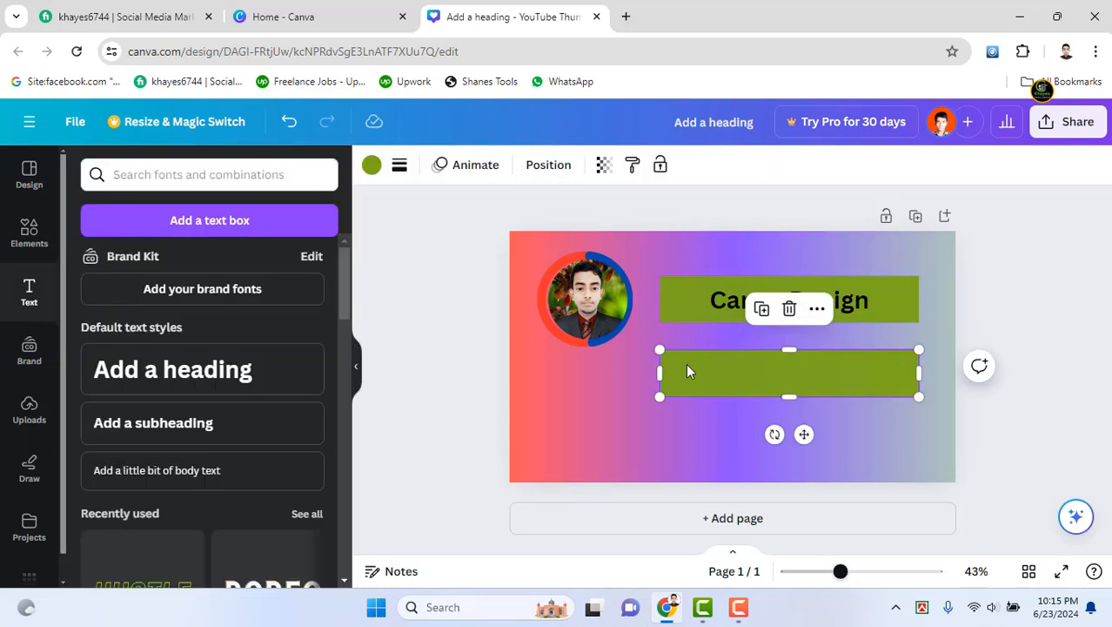
Add a subheading on the lower green strip and replace its placeholder text with "How to create canva design"
{"action": "left_click", "coordinate": [157, 424]}
{"action": "left_click_drag", "start_coordinate": [805, 455], "coordinate": [787, 419]}
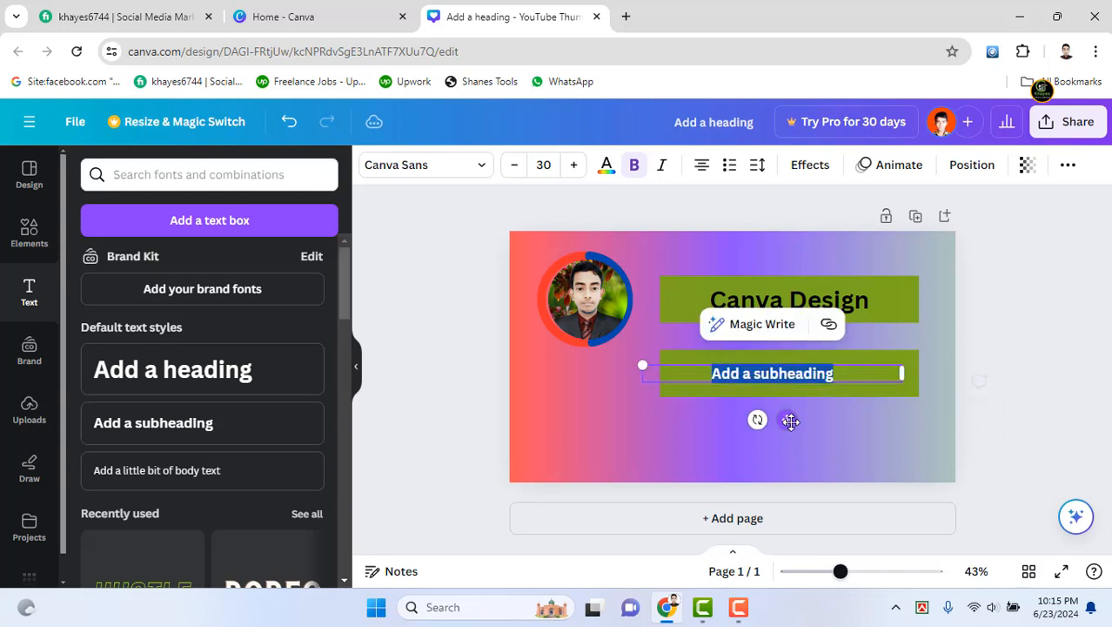
{"action": "left_click", "coordinate": [844, 373]}
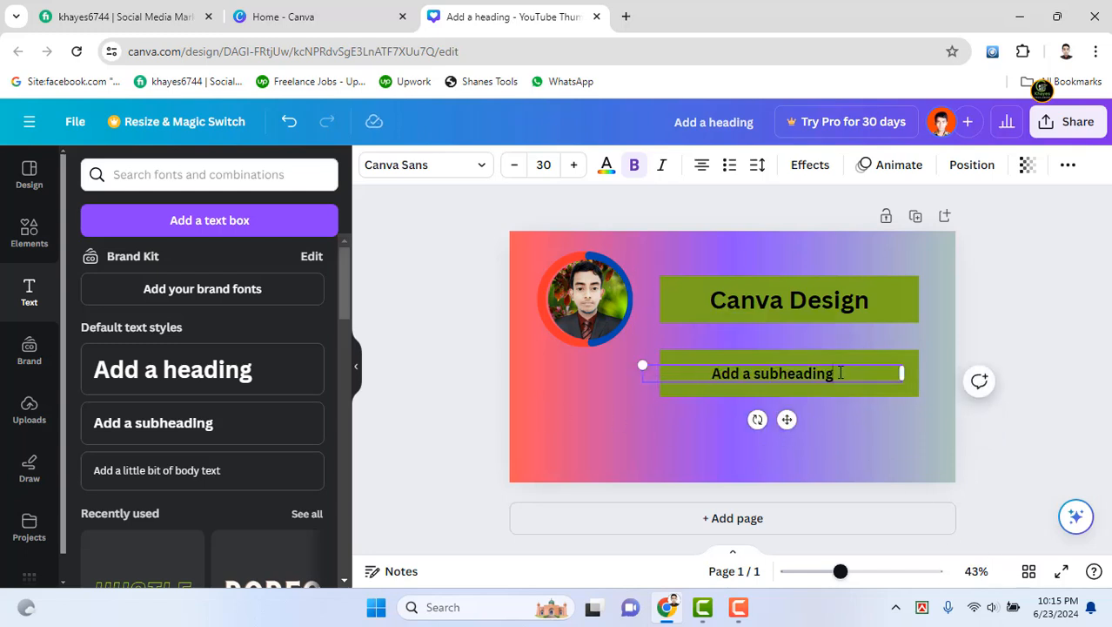
{"action": "left_click_drag", "start_coordinate": [839, 373], "coordinate": [701, 426]}
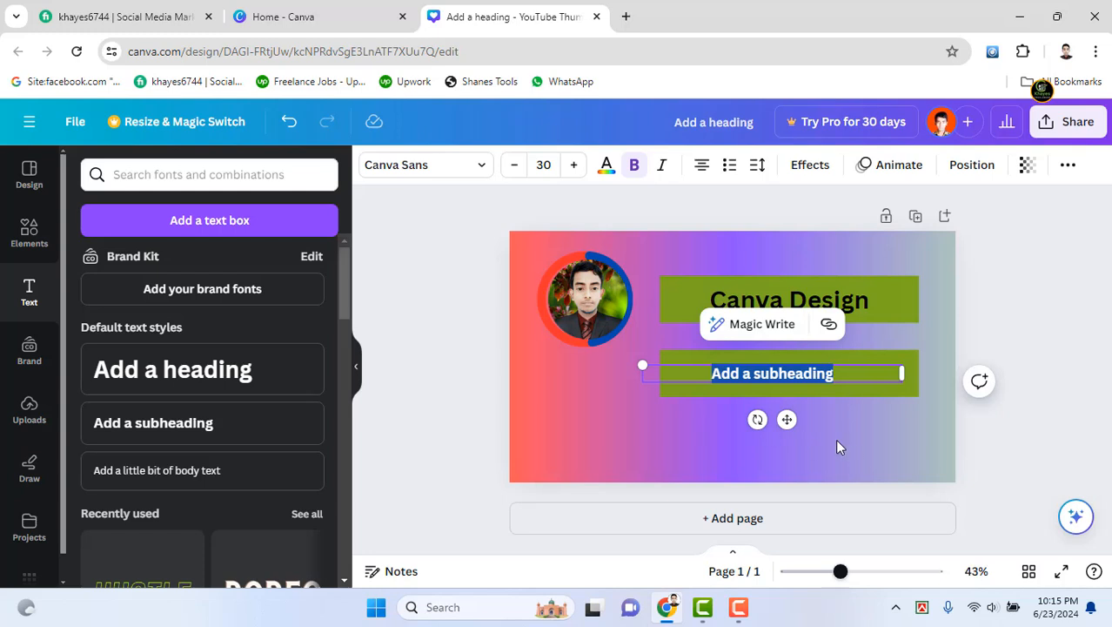
{"action": "type", "text": "H"}
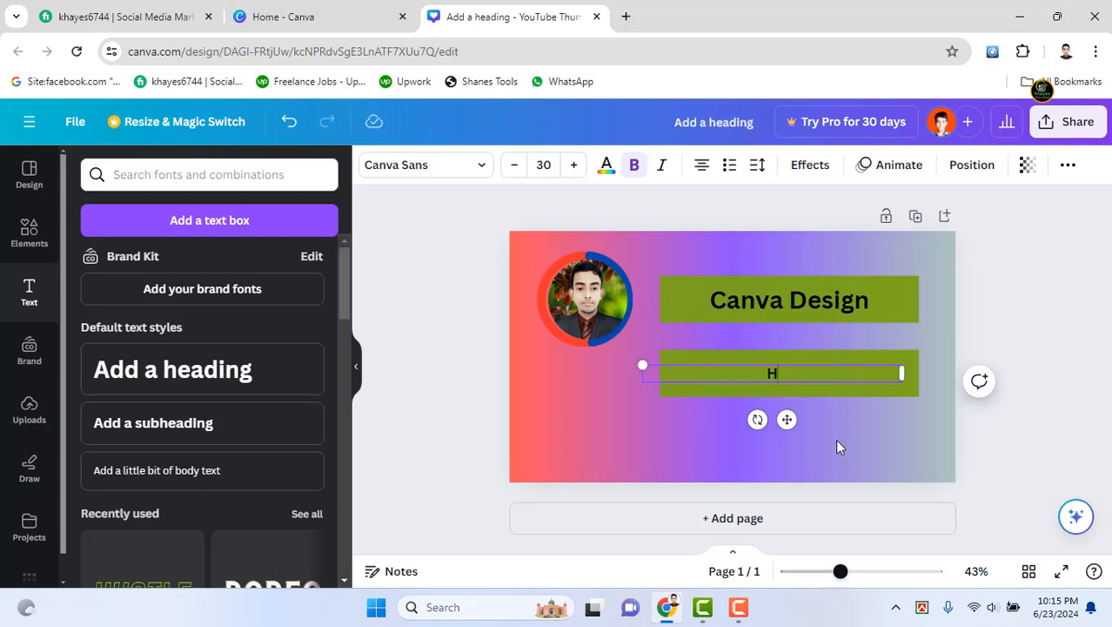
{"action": "type", "text": "ow to create "}
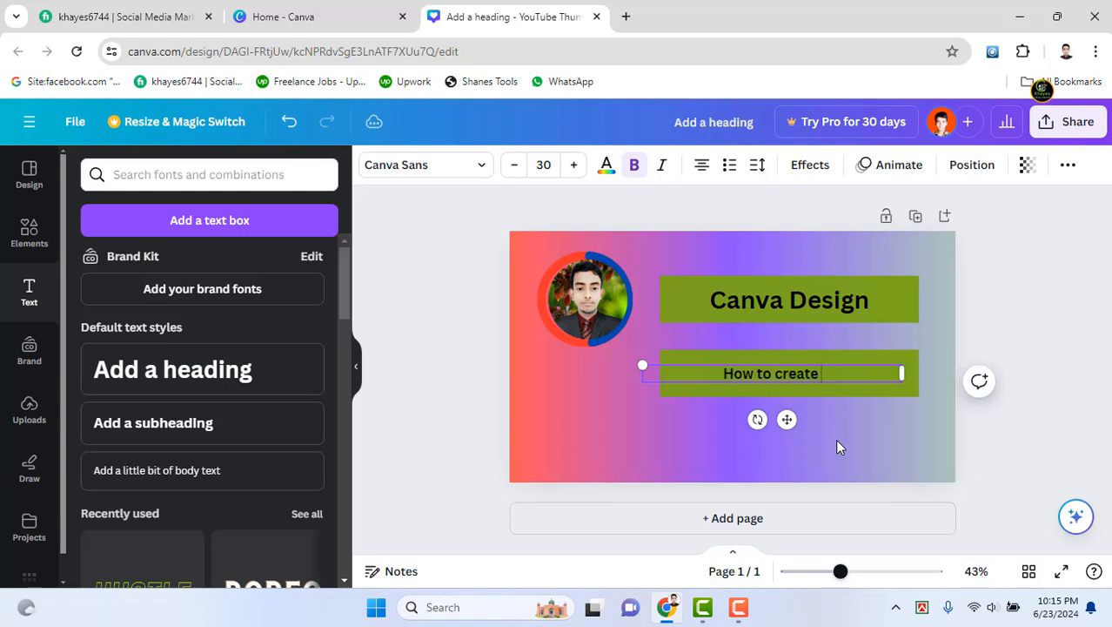
{"action": "type", "text": "canv"}
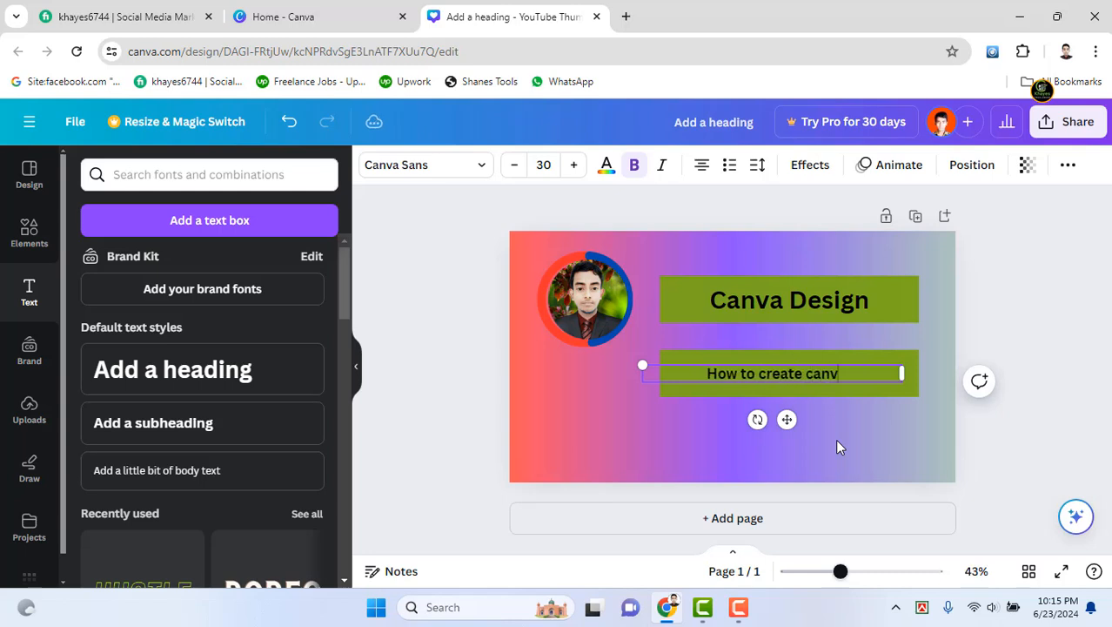
{"action": "type", "text": "a design"}
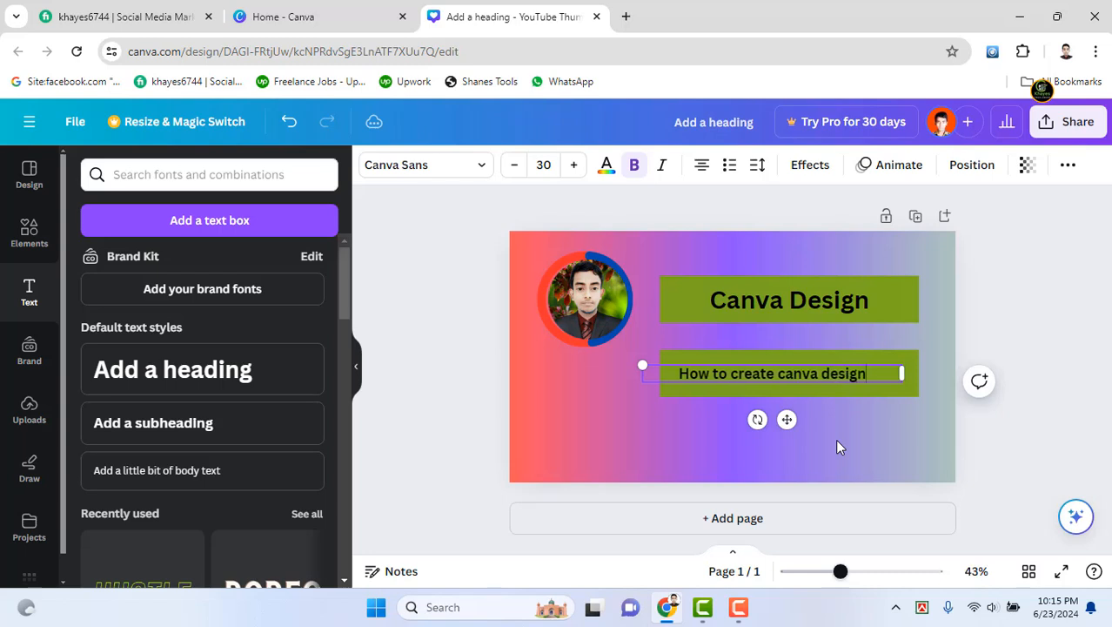
{"action": "left_click", "coordinate": [1045, 364]}
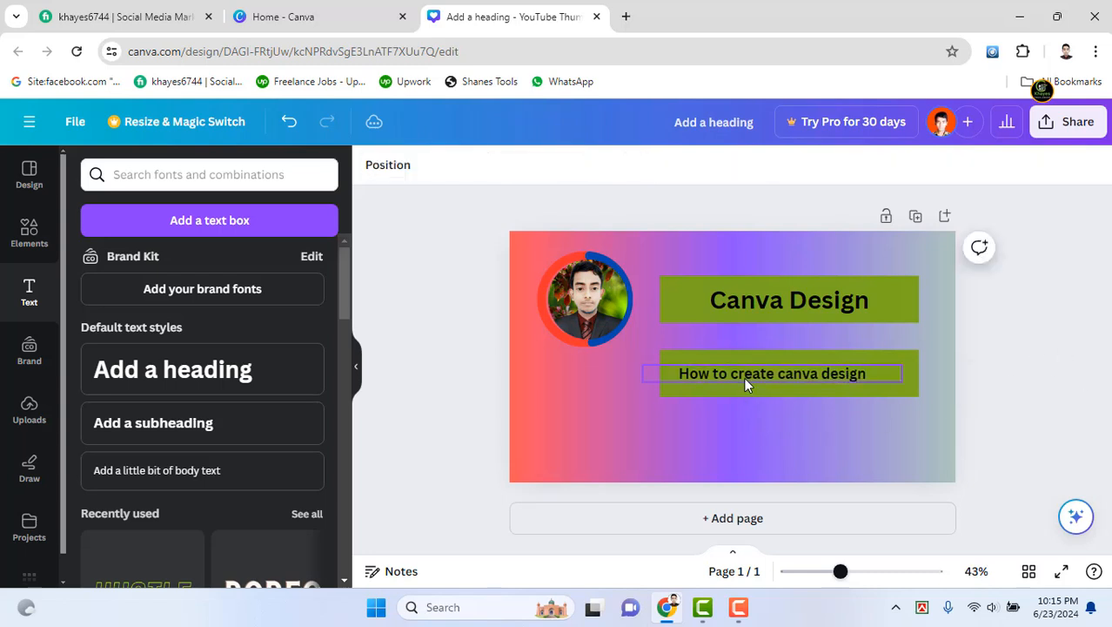
Reduce the lower green strip's height from its bottom and top edges so it fits closely around the subheading
{"action": "left_click", "coordinate": [743, 376]}
{"action": "left_click", "coordinate": [904, 389]}
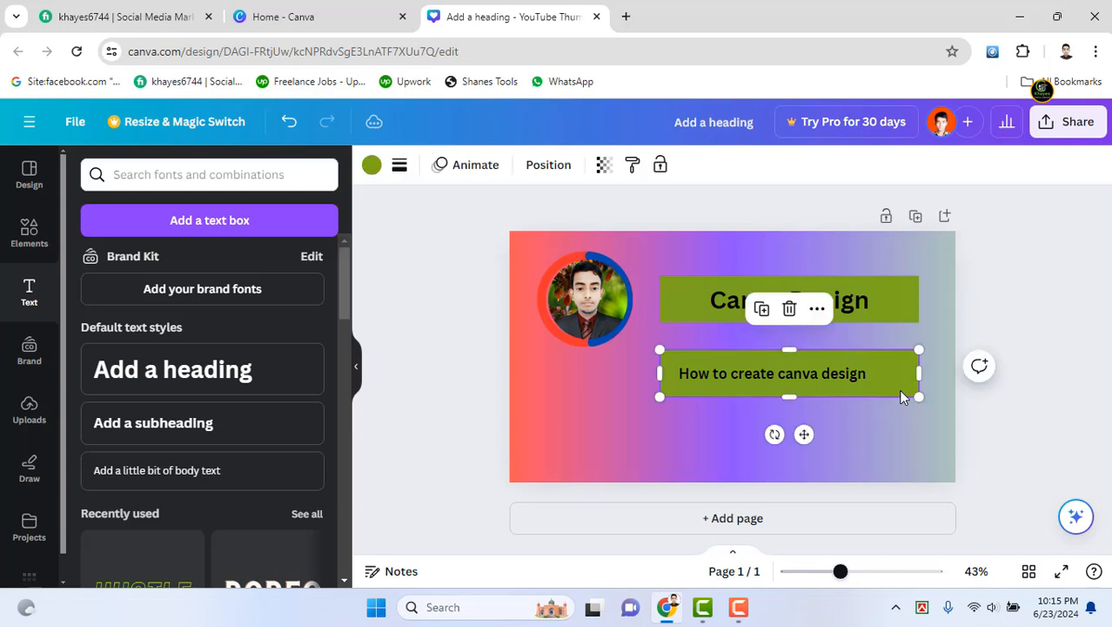
{"action": "mouse_move", "coordinate": [791, 395]}
{"action": "left_mouse_down"}
{"action": "mouse_move", "coordinate": [787, 372]}
{"action": "mouse_move", "coordinate": [790, 388]}
{"action": "left_mouse_up"}
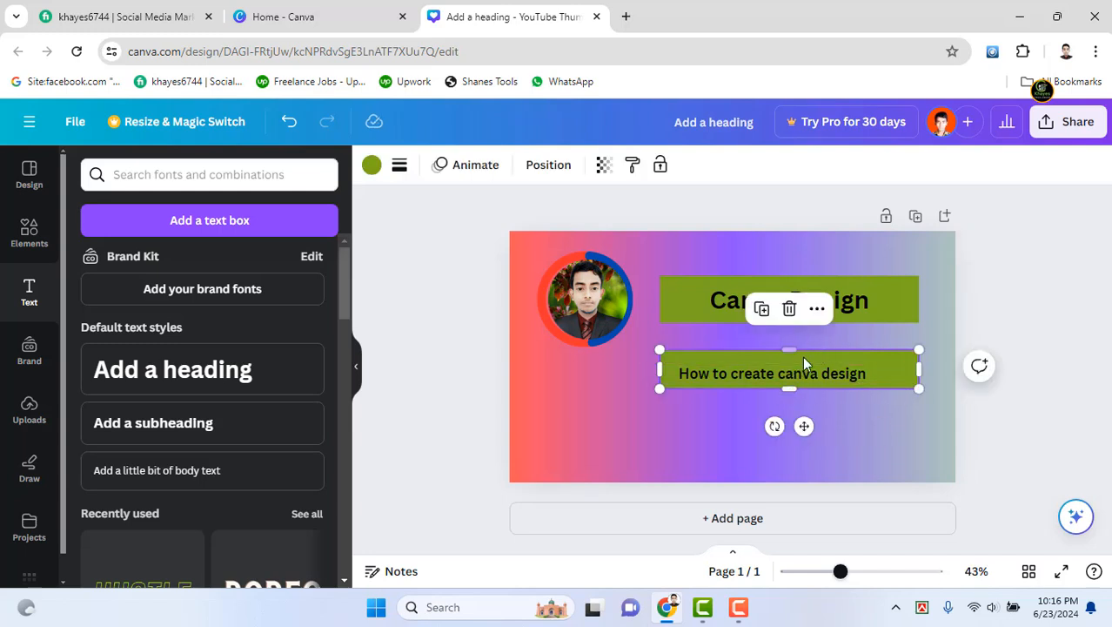
{"action": "left_click_drag", "start_coordinate": [786, 347], "coordinate": [787, 356]}
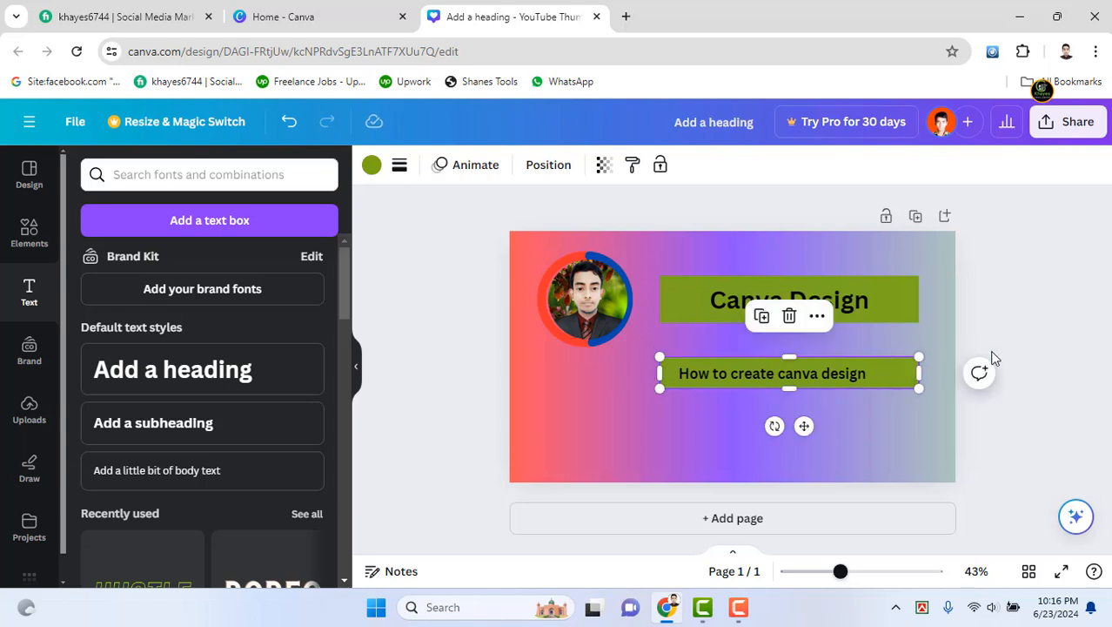
{"action": "left_click", "coordinate": [1047, 332]}
Narrow the lower green strip from both ends so its width fits the subheading text
{"action": "left_click", "coordinate": [774, 370]}
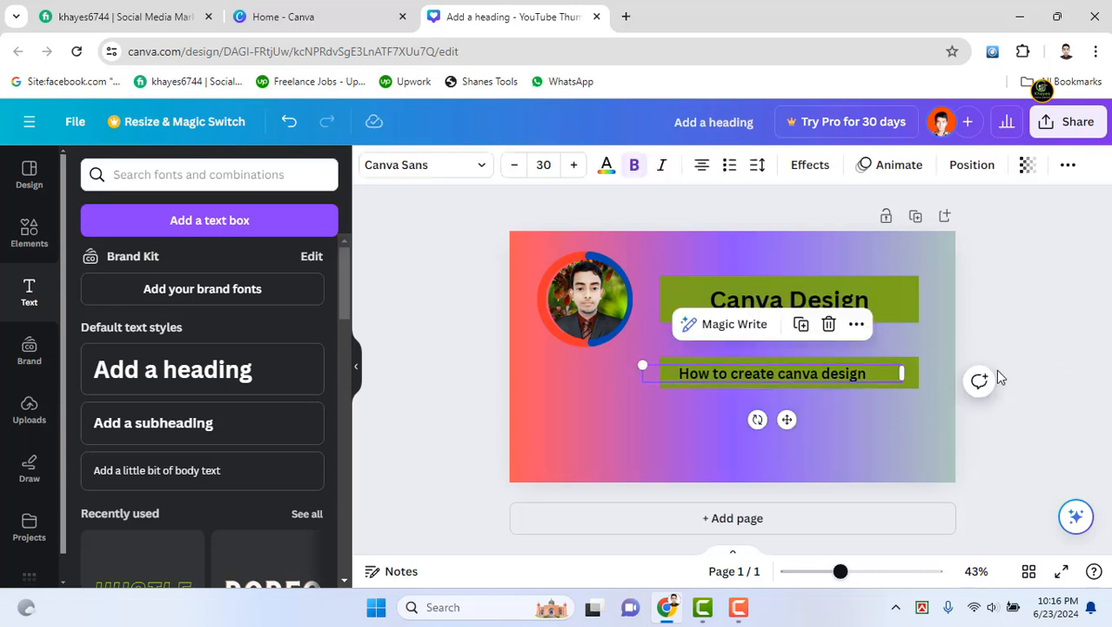
{"action": "left_click", "coordinate": [1091, 338]}
{"action": "left_click", "coordinate": [894, 380]}
{"action": "left_click", "coordinate": [1072, 345]}
{"action": "left_click", "coordinate": [911, 382]}
{"action": "left_click_drag", "start_coordinate": [918, 372], "coordinate": [880, 373]}
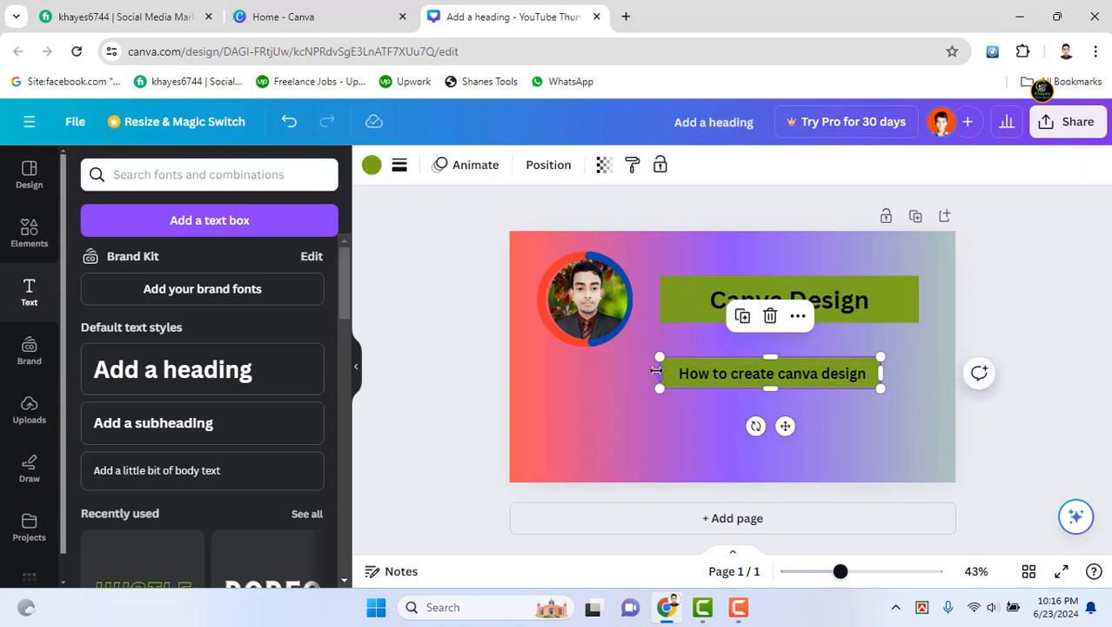
{"action": "left_click_drag", "start_coordinate": [659, 372], "coordinate": [664, 373]}
{"action": "left_click", "coordinate": [845, 398]}
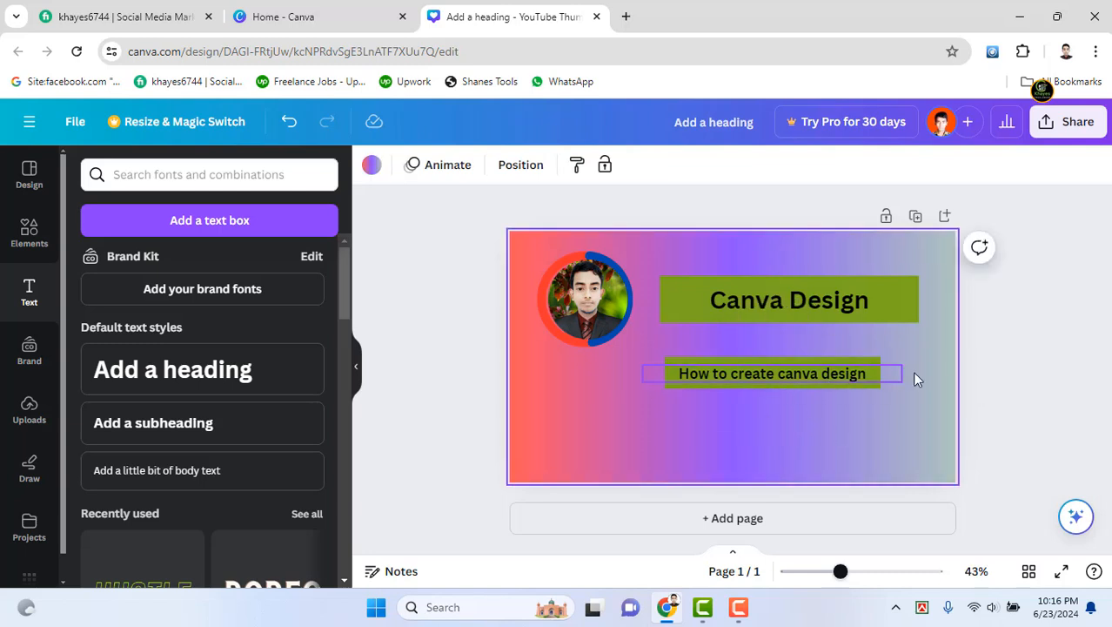
Move the subheading below the lower strip and fill the strip with the gray-to-white default gradient
{"action": "left_click", "coordinate": [806, 375]}
{"action": "left_click_drag", "start_coordinate": [785, 423], "coordinate": [712, 452]}
{"action": "left_click", "coordinate": [864, 377]}
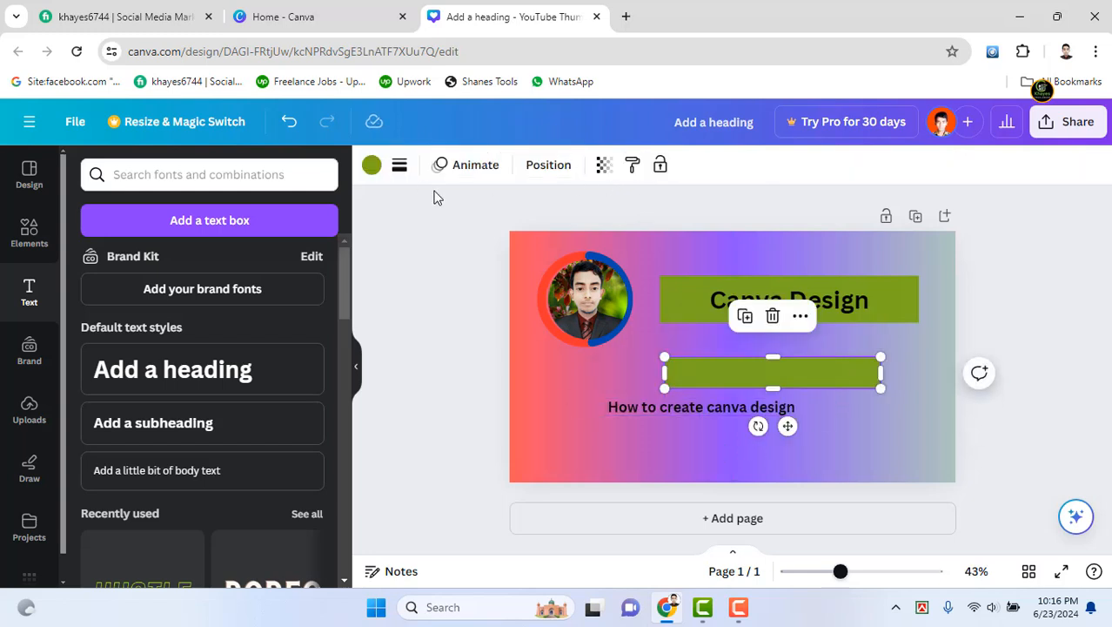
{"action": "left_click", "coordinate": [372, 165]}
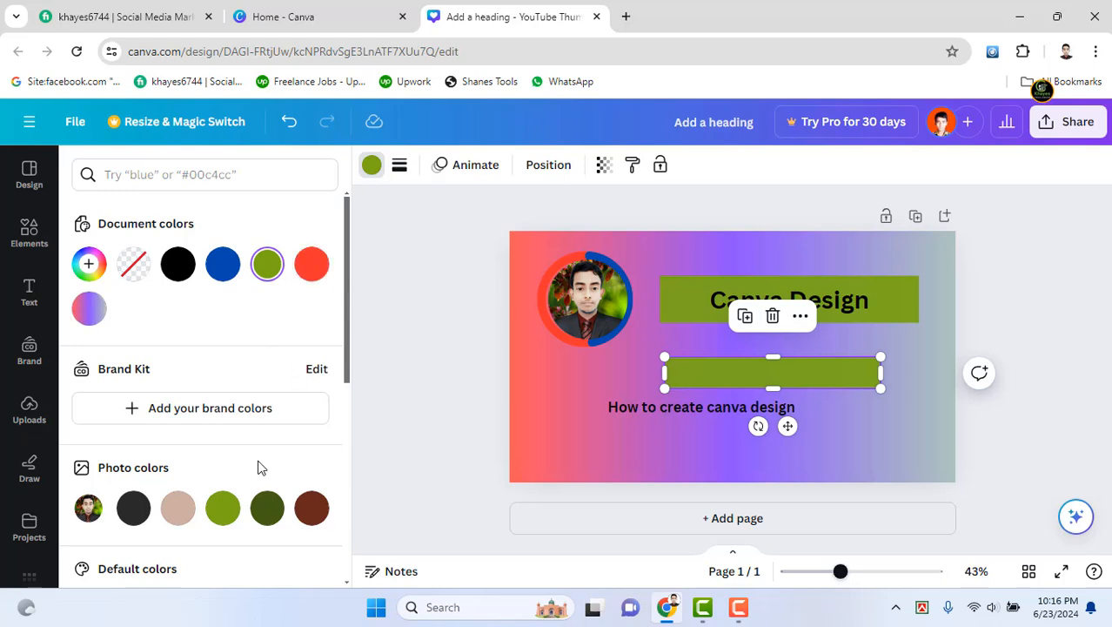
{"action": "scroll", "coordinate": [255, 470], "scroll_direction": "down", "scroll_amount": 5}
{"action": "left_click", "coordinate": [223, 417]}
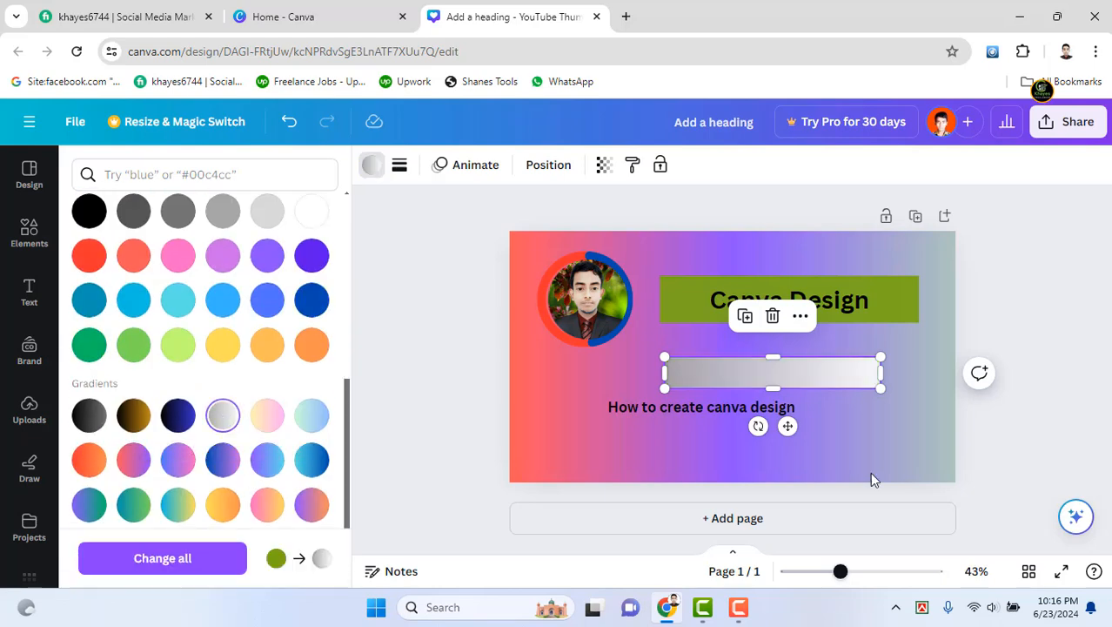
Move the "How to create canva design" subheading back onto the center of the gray-to-white strip
{"action": "left_click", "coordinate": [669, 408]}
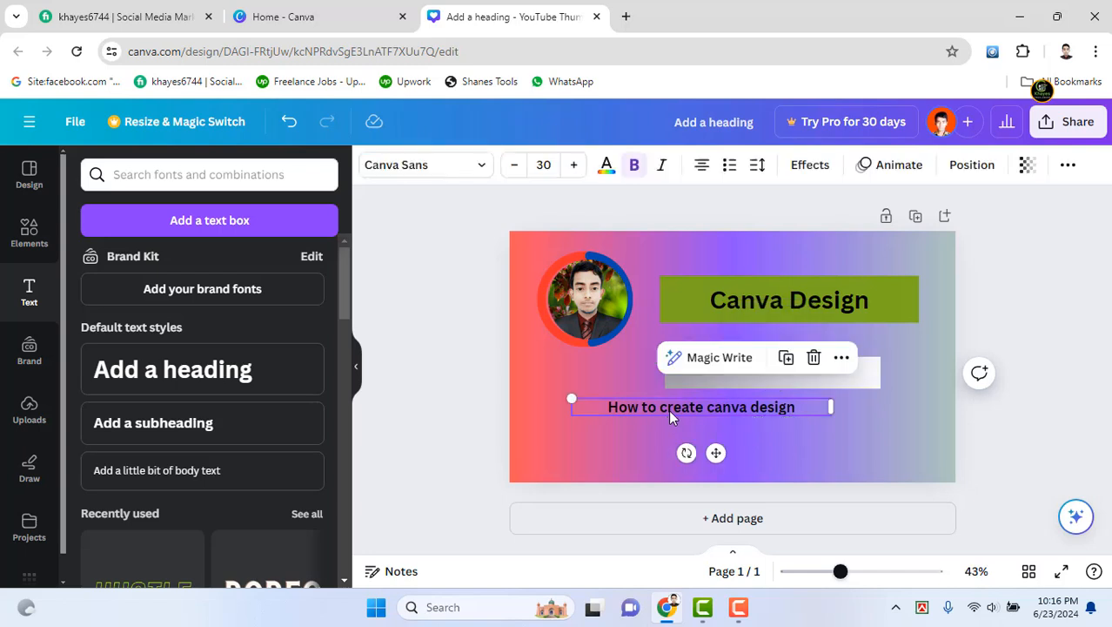
{"action": "left_click_drag", "start_coordinate": [716, 453], "coordinate": [786, 418]}
{"action": "left_click", "coordinate": [895, 407]}
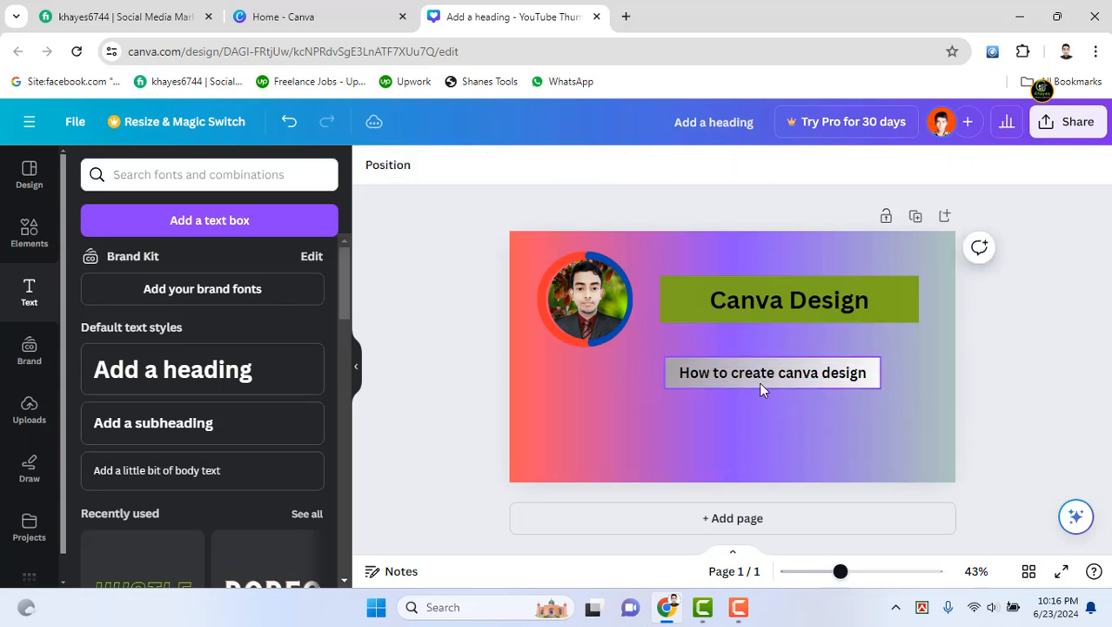
Select the subheading together with its gradient strip and move both up to just beneath the "Canva Design" strip
{"action": "left_click_drag", "start_coordinate": [609, 355], "coordinate": [795, 400]}
{"action": "left_click", "coordinate": [973, 324]}
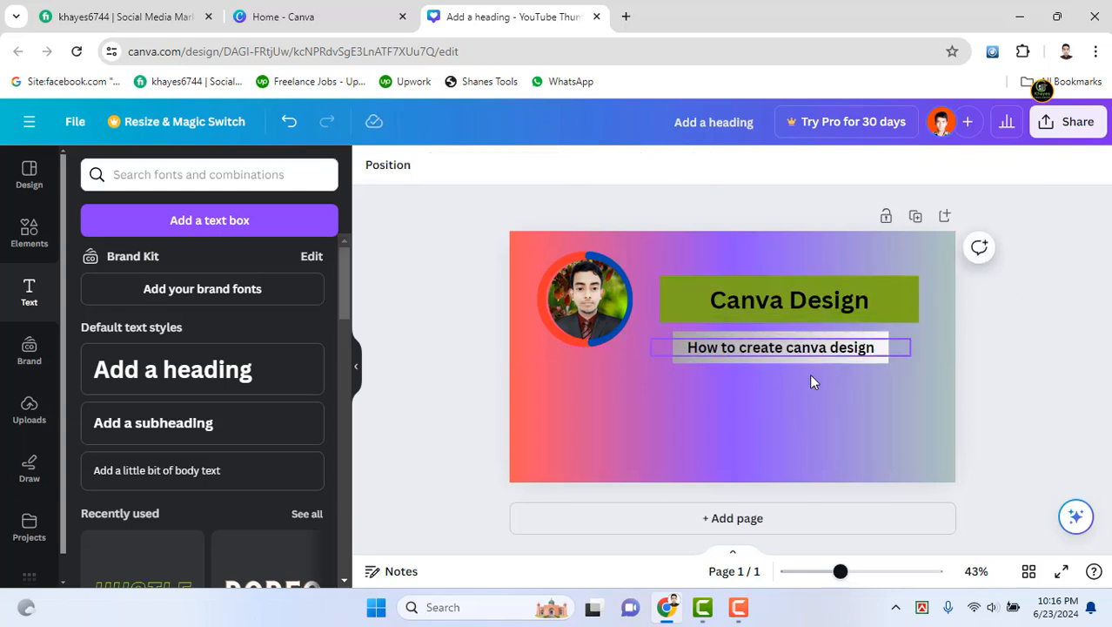
{"action": "left_click", "coordinate": [787, 357]}
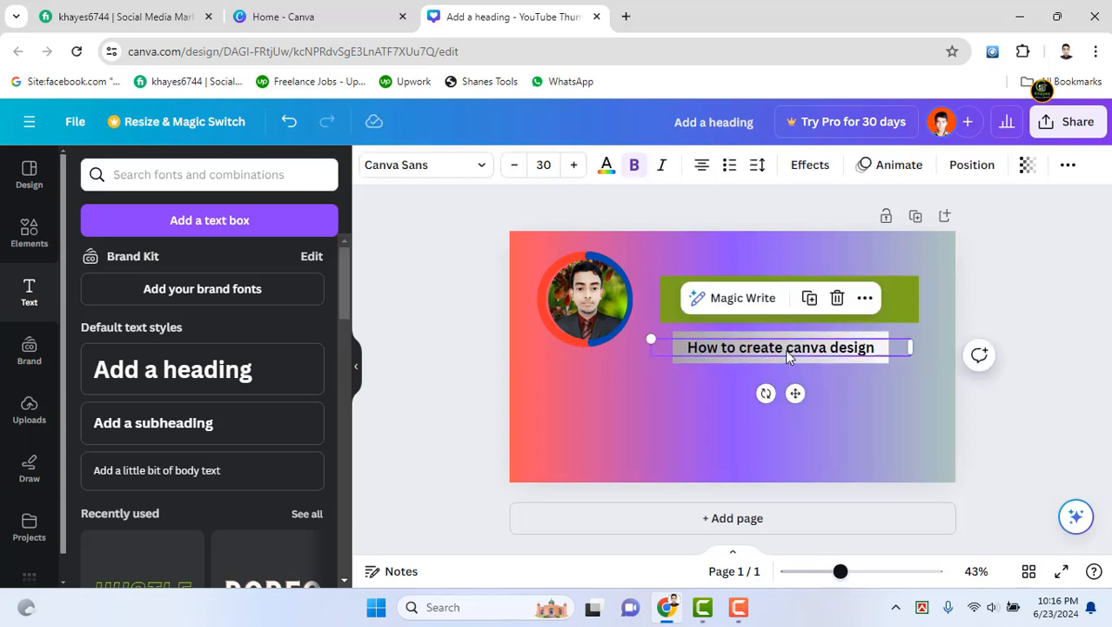
Recolor the "How to create canva design" subheading with the solid red default color after trying other swatches
{"action": "left_click", "coordinate": [608, 167]}
{"action": "left_click", "coordinate": [268, 264]}
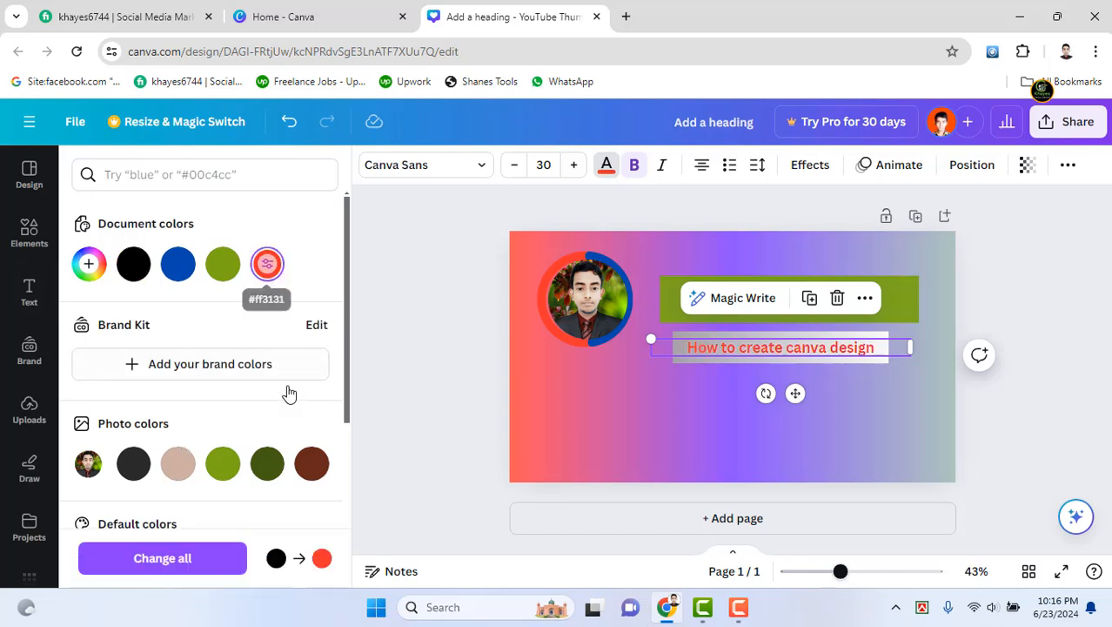
{"action": "scroll", "coordinate": [256, 504], "scroll_direction": "down", "scroll_amount": 3}
{"action": "left_click", "coordinate": [178, 444]}
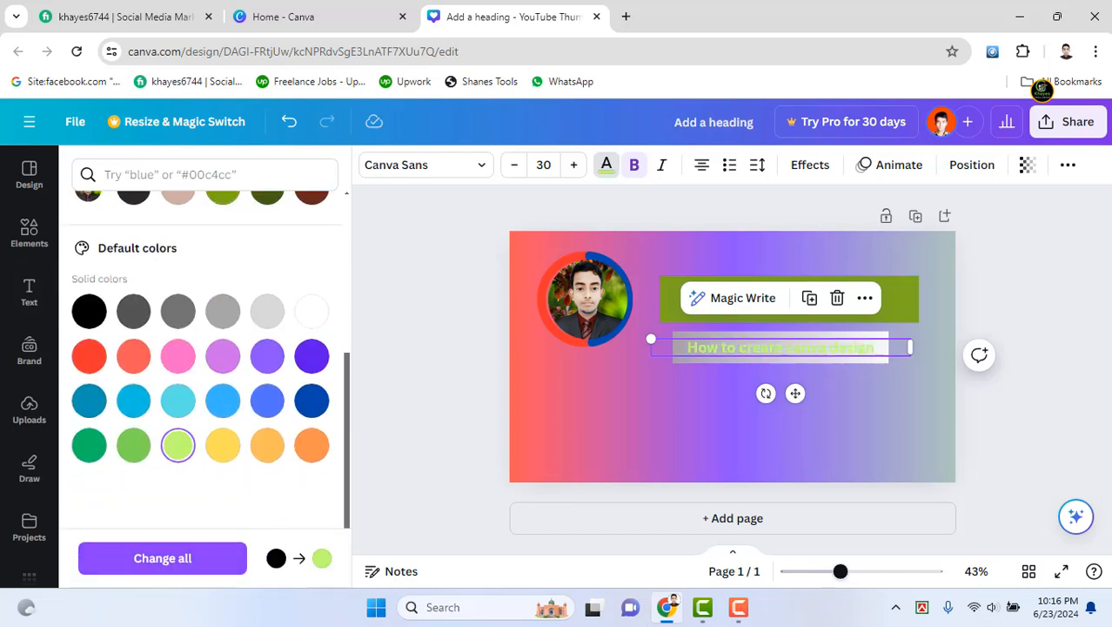
{"action": "left_click", "coordinate": [89, 449]}
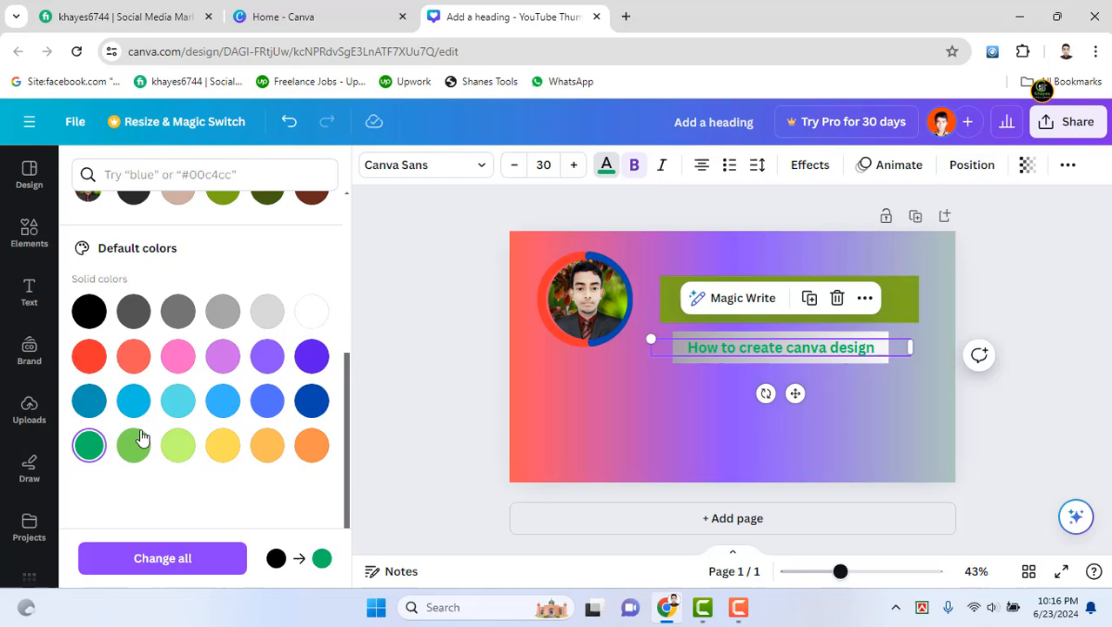
{"action": "left_click", "coordinate": [85, 403]}
{"action": "left_click", "coordinate": [89, 361]}
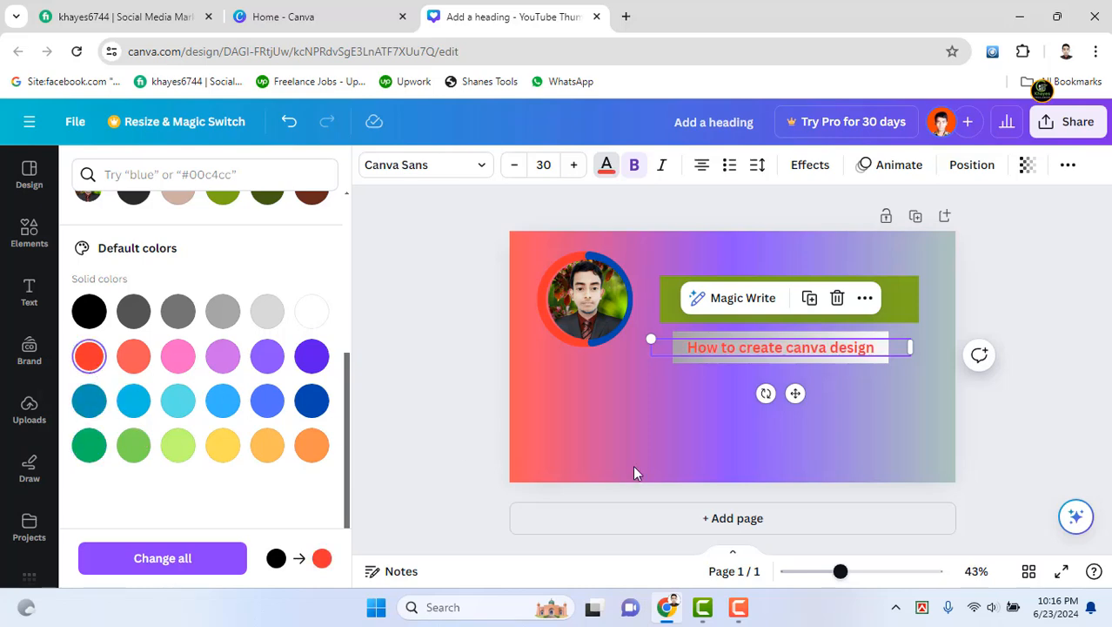
{"action": "left_click", "coordinate": [811, 345]}
{"action": "left_click", "coordinate": [1034, 321]}
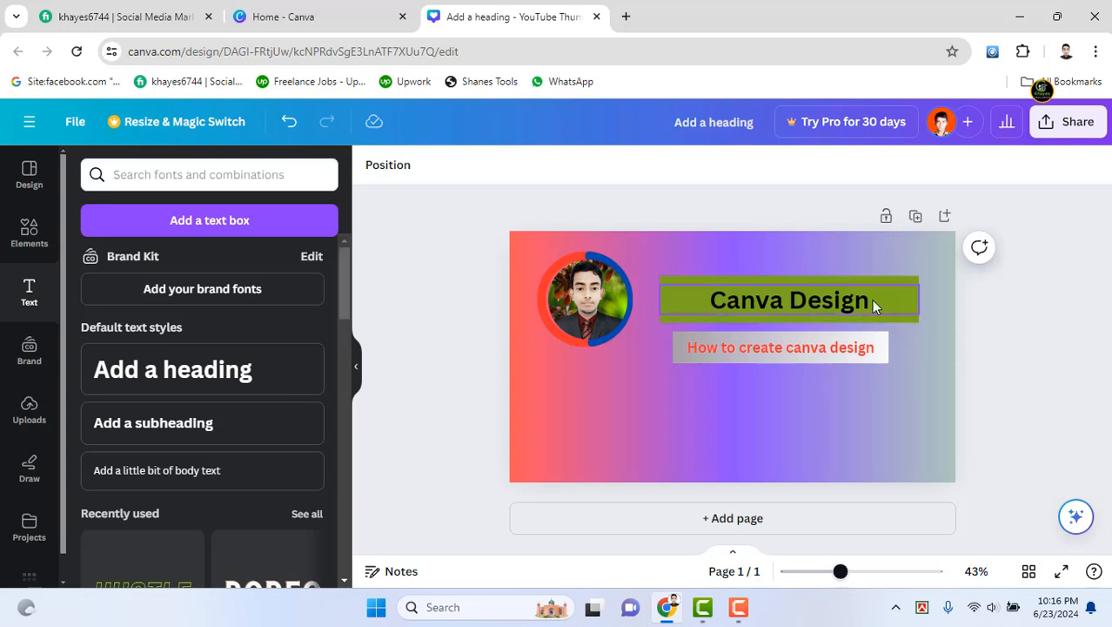
Move the "Canva Design" heading off the green strip and narrow the strip from both ends to match the gradient strip's width
{"action": "left_click", "coordinate": [809, 301]}
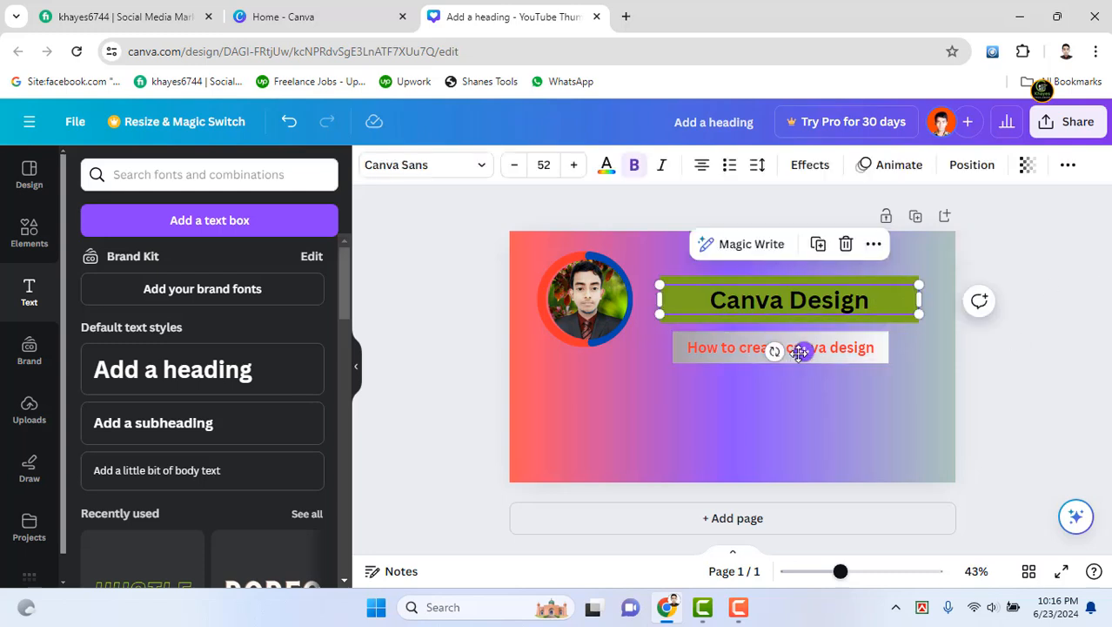
{"action": "left_click_drag", "start_coordinate": [804, 351], "coordinate": [680, 480]}
{"action": "left_click", "coordinate": [860, 303]}
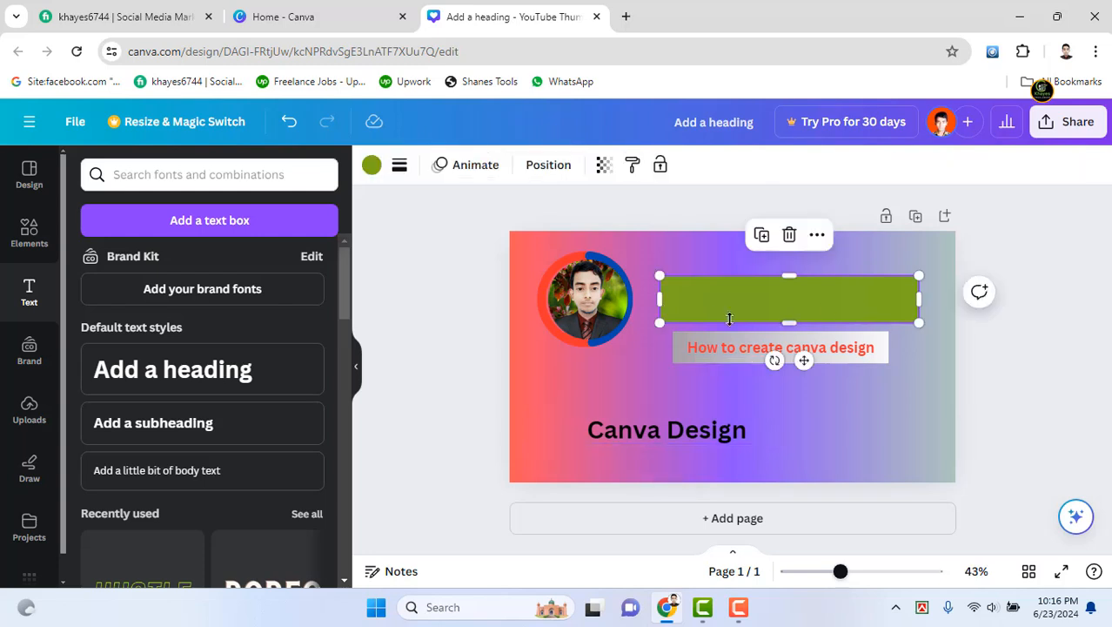
{"action": "left_click_drag", "start_coordinate": [658, 299], "coordinate": [684, 299]}
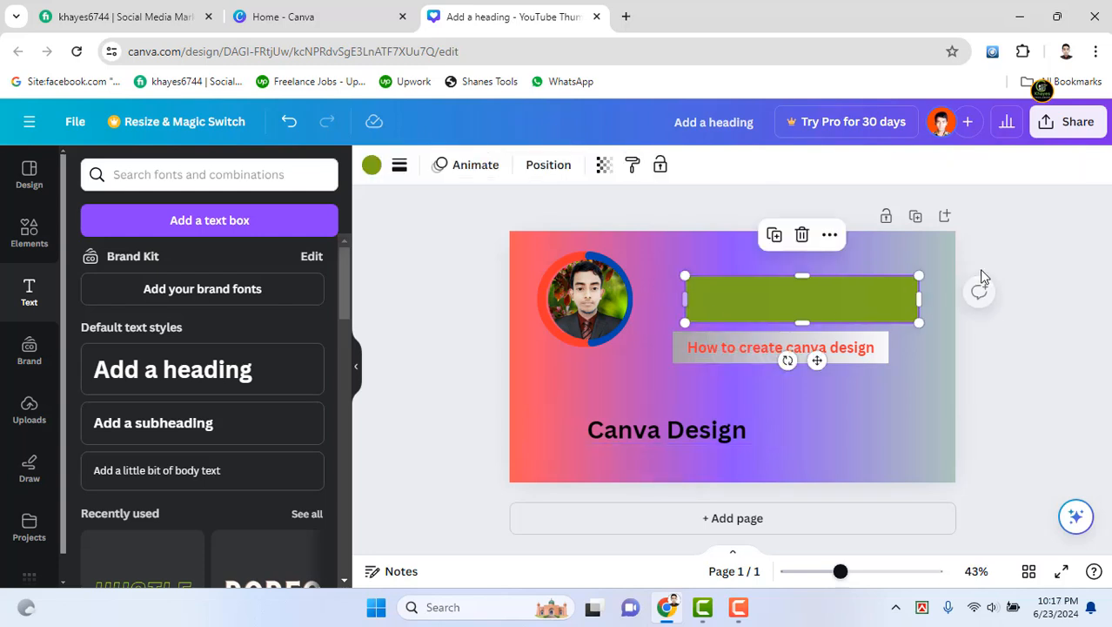
{"action": "left_click_drag", "start_coordinate": [915, 299], "coordinate": [896, 299]}
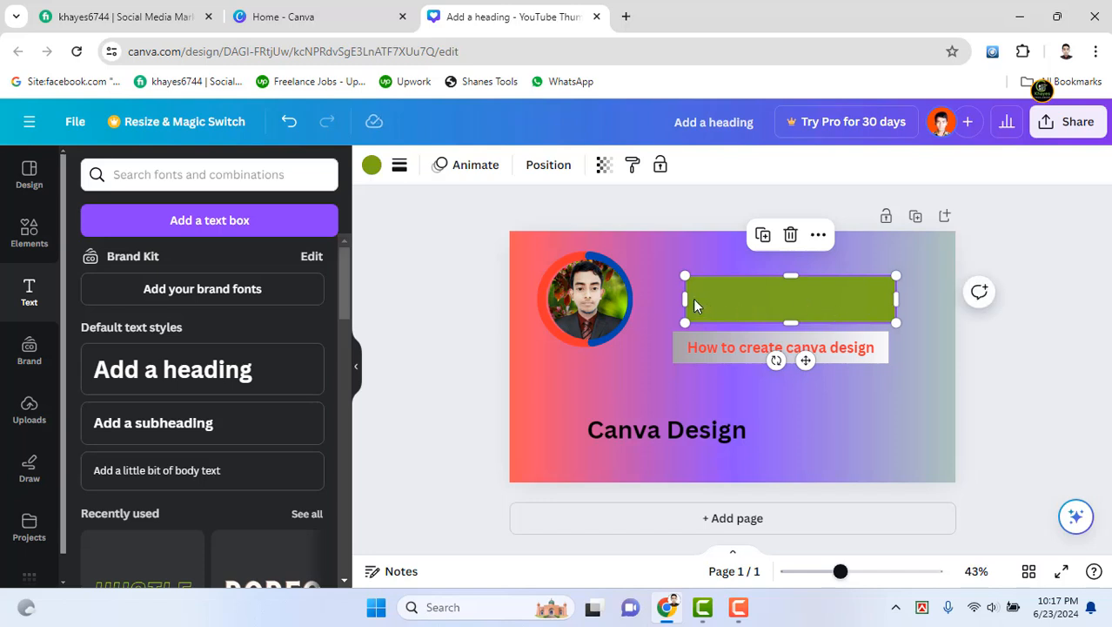
{"action": "left_click_drag", "start_coordinate": [684, 299], "coordinate": [673, 299]}
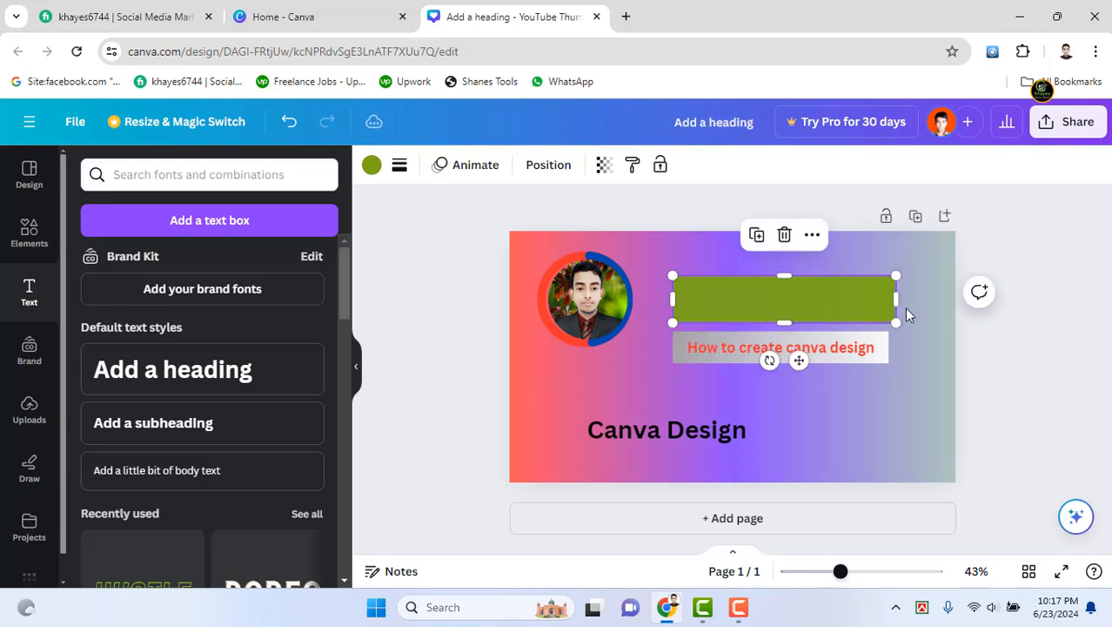
{"action": "left_click_drag", "start_coordinate": [894, 299], "coordinate": [887, 298]}
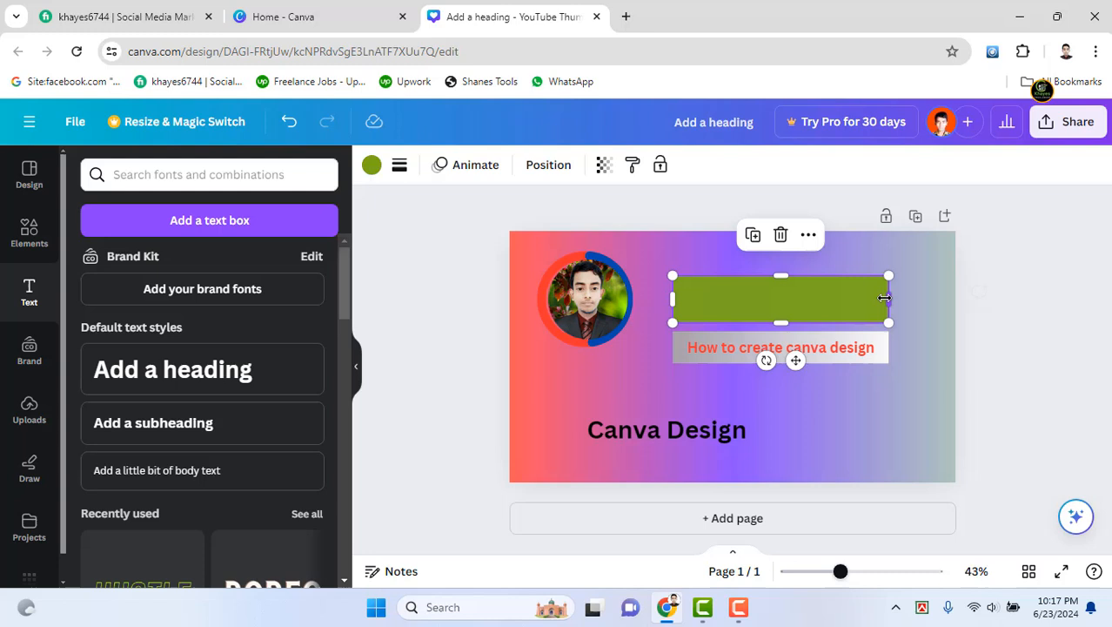
Move the "Canva Design" heading back onto the center of the narrowed green strip
{"action": "left_click", "coordinate": [1072, 293]}
{"action": "left_click", "coordinate": [666, 434]}
{"action": "left_click_drag", "start_coordinate": [678, 480], "coordinate": [794, 348]}
{"action": "left_click", "coordinate": [1072, 324]}
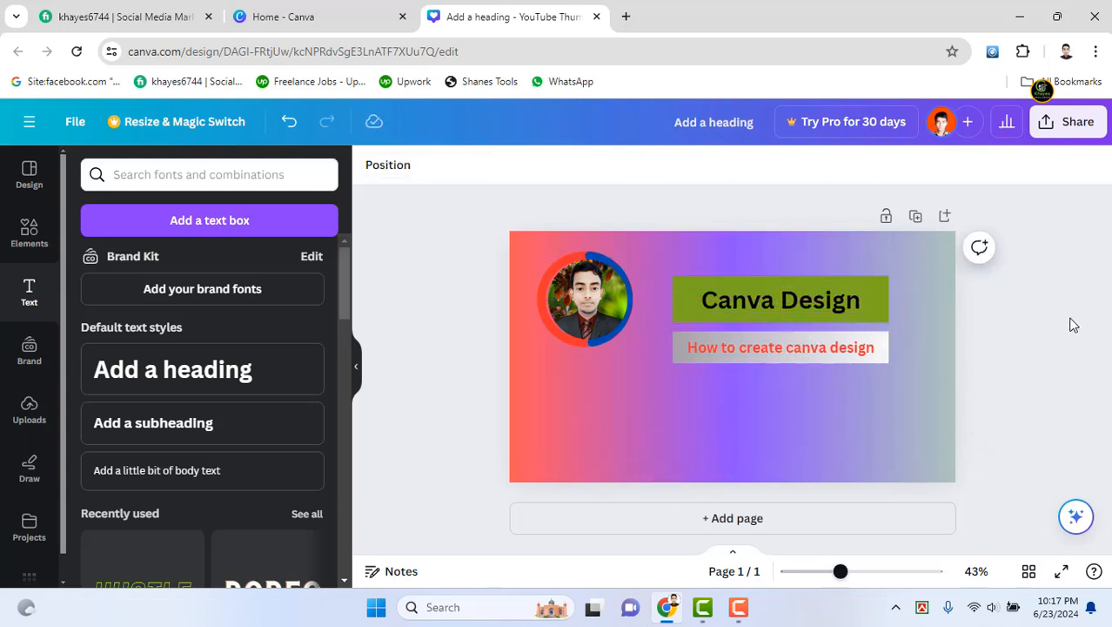
{"action": "left_click", "coordinate": [829, 318]}
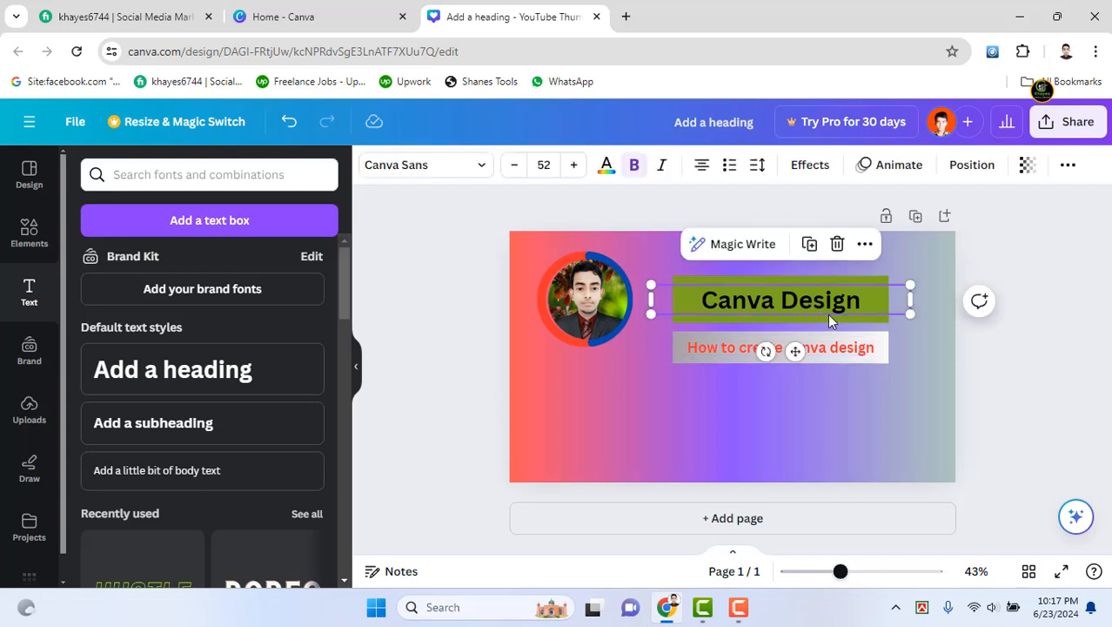
{"action": "left_click", "coordinate": [1101, 324]}
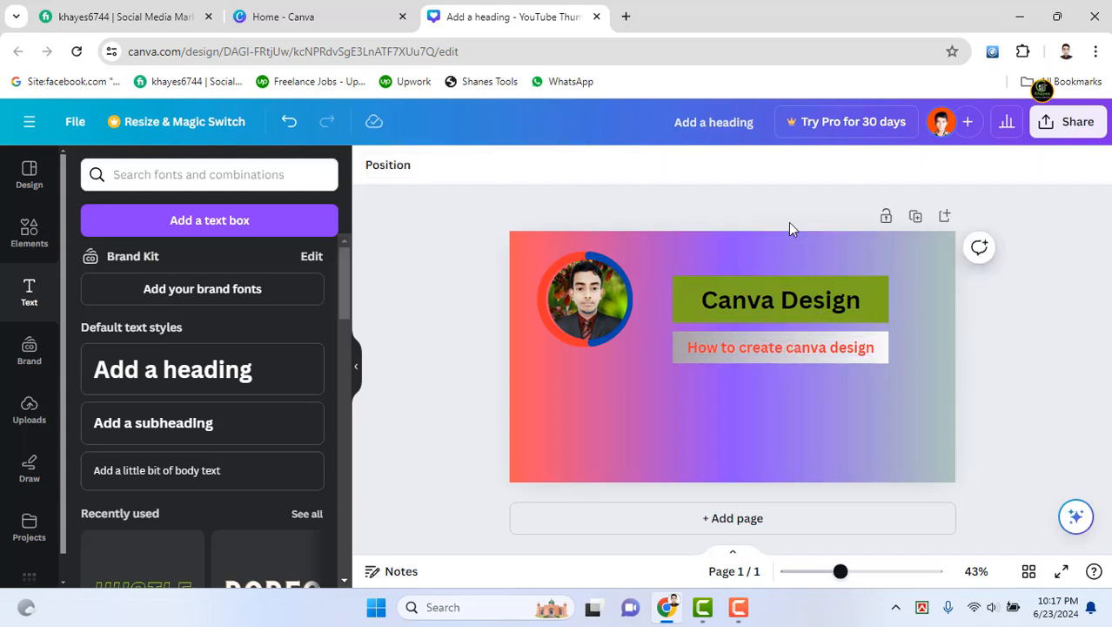
Look through the list of fonts available for the "Canva Design" heading
{"action": "left_click", "coordinate": [791, 306]}
{"action": "left_click", "coordinate": [435, 171]}
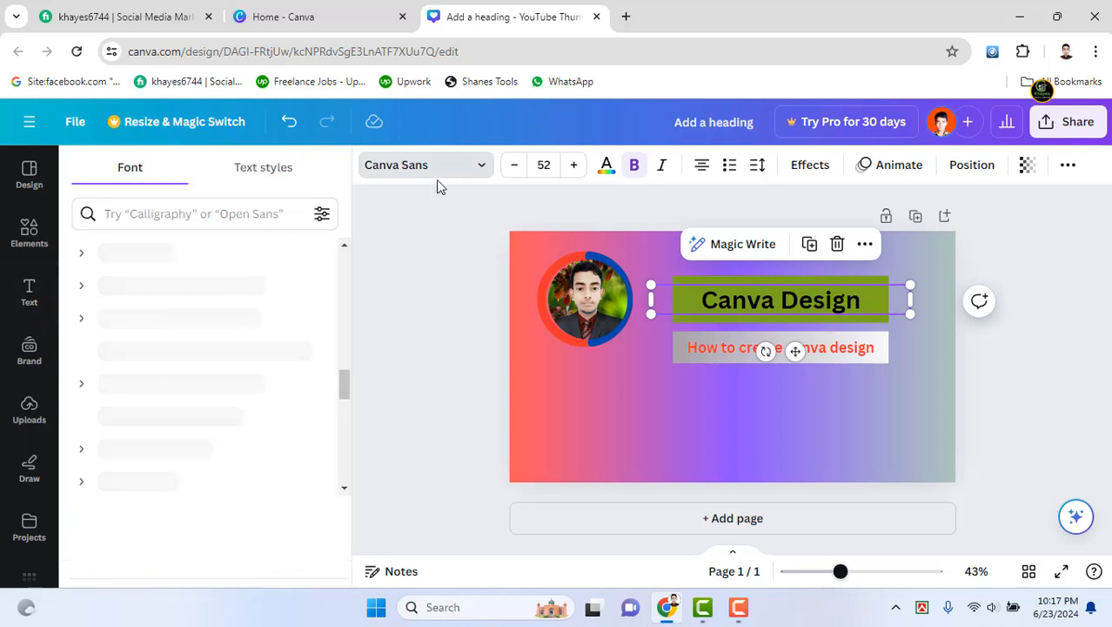
{"action": "left_click", "coordinate": [452, 172]}
{"action": "left_click", "coordinate": [452, 171]}
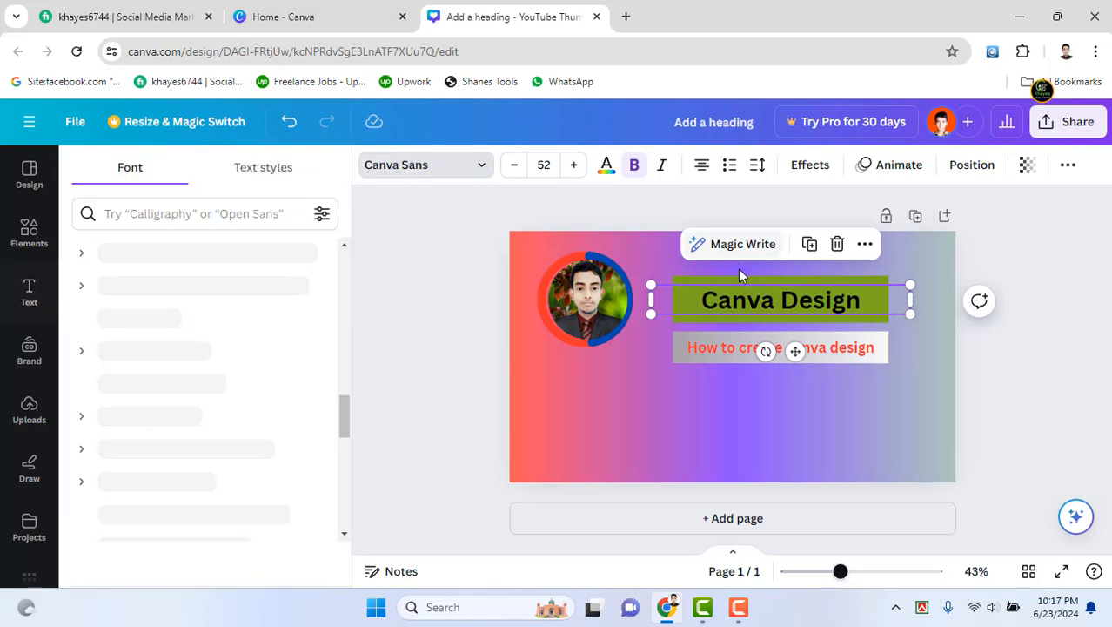
{"action": "scroll", "coordinate": [269, 474], "scroll_direction": "up", "scroll_amount": 10}
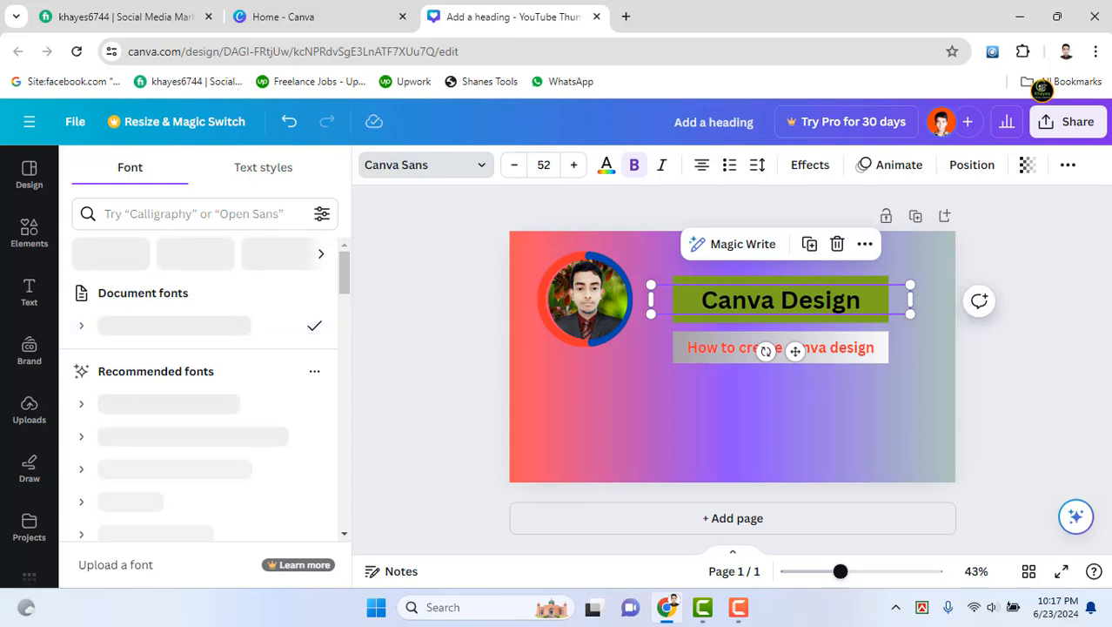
{"action": "left_click", "coordinate": [779, 305]}
{"action": "left_click", "coordinate": [710, 348]}
{"action": "left_click", "coordinate": [967, 346]}
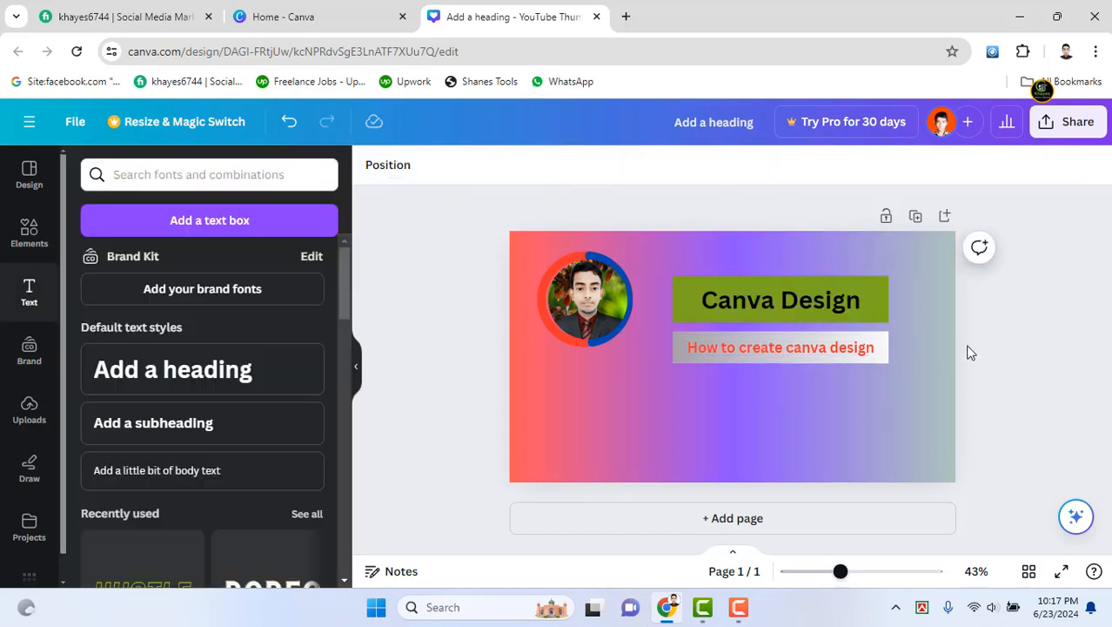
{"action": "left_click", "coordinate": [909, 344]}
{"action": "left_click", "coordinate": [1101, 316]}
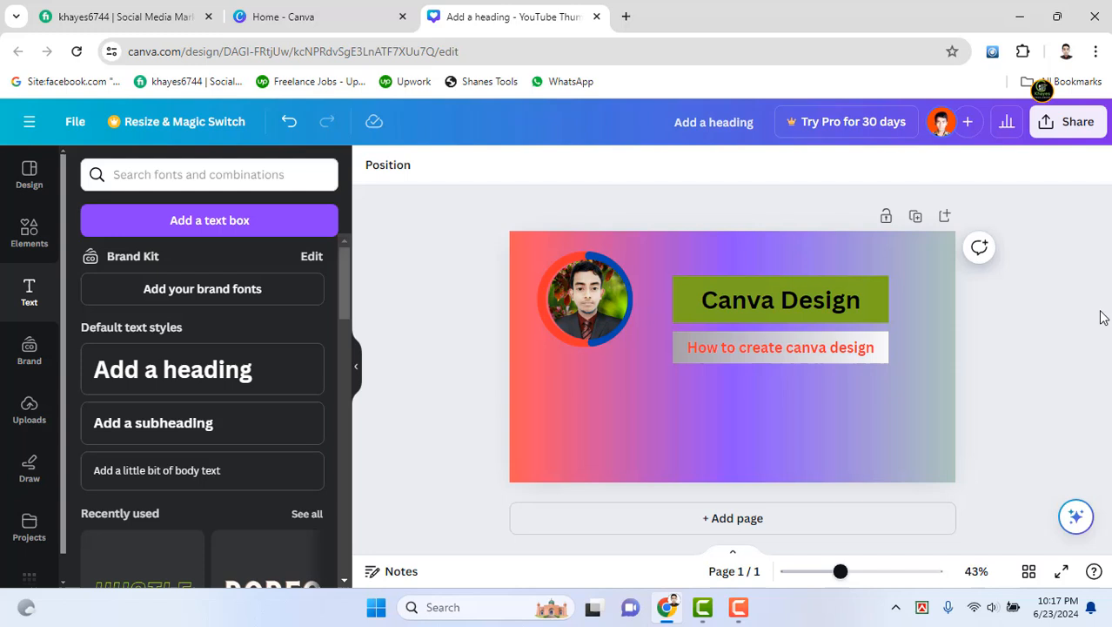
{"action": "left_click", "coordinate": [597, 299]}
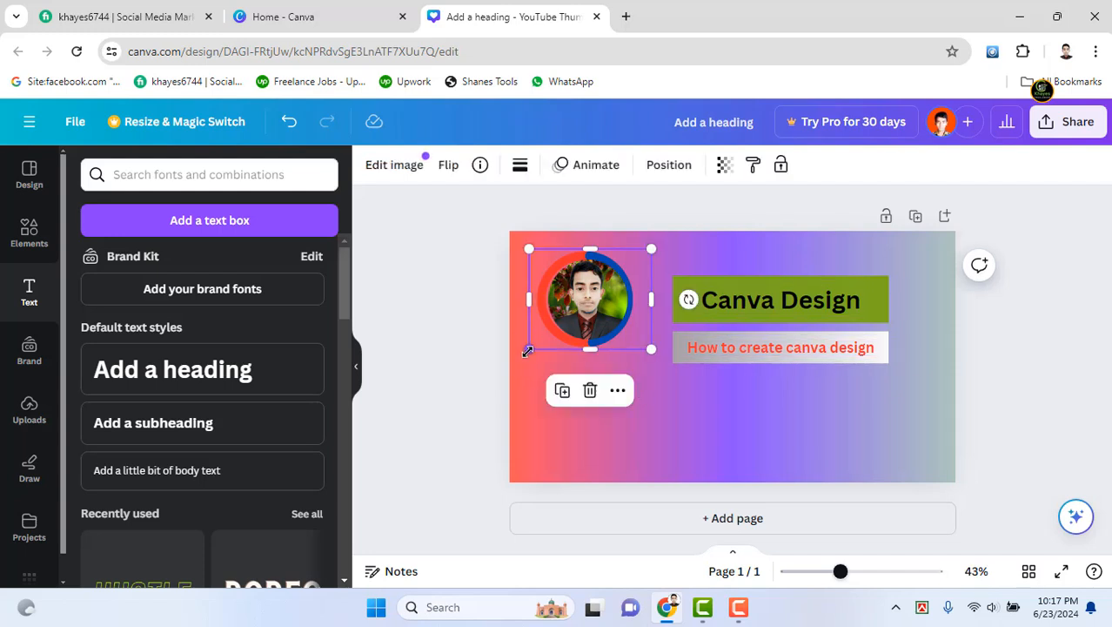
{"action": "left_click_drag", "start_coordinate": [527, 350], "coordinate": [513, 365]}
{"action": "key", "text": "ctrl+z"}
Select the portrait together with its red-and-blue ring and enlarge both slightly
{"action": "left_click_drag", "start_coordinate": [492, 293], "coordinate": [666, 364]}
{"action": "left_click", "coordinate": [1062, 288]}
{"action": "left_click", "coordinate": [718, 317]}
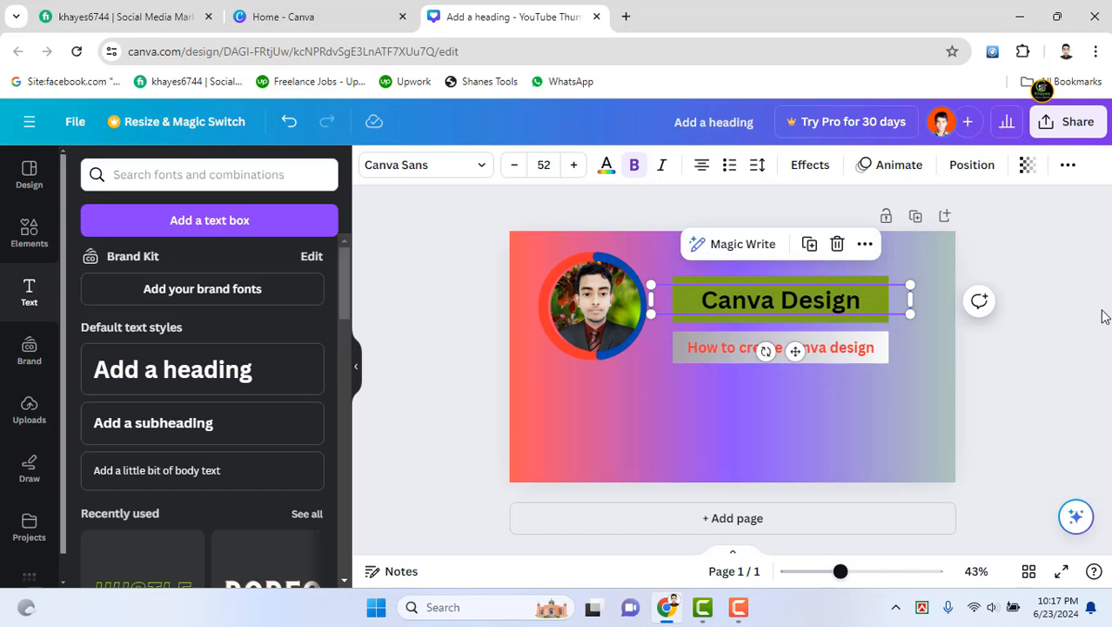
{"action": "left_click", "coordinate": [1055, 318]}
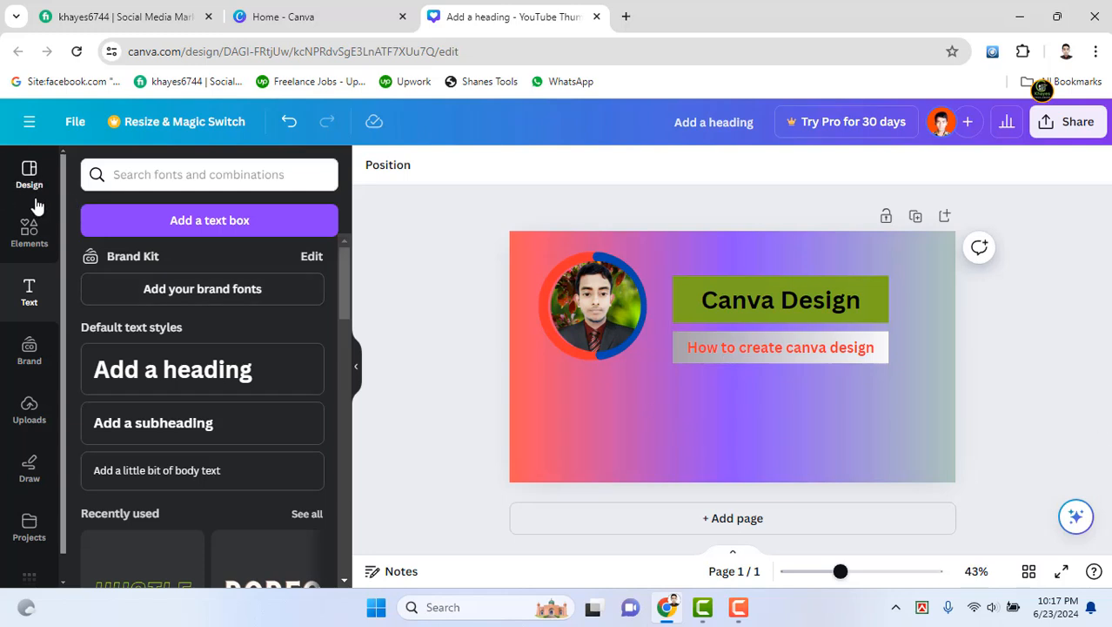
Add a straight line, place it just below the portrait, and extend it horizontally across most of the thumbnail's width
{"action": "left_click", "coordinate": [33, 250]}
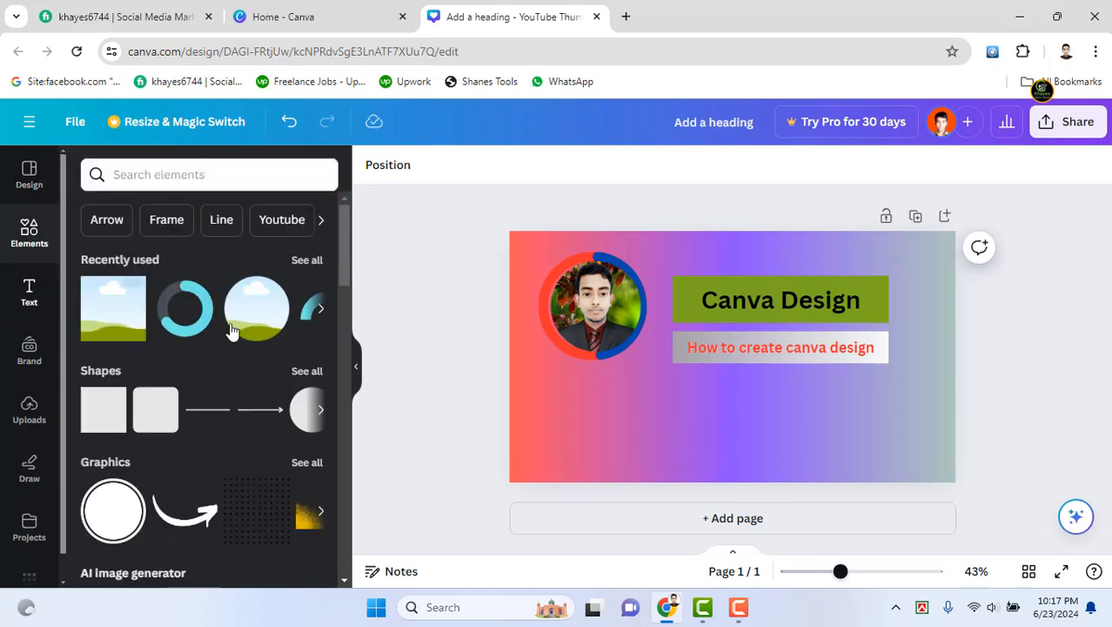
{"action": "left_click", "coordinate": [210, 409]}
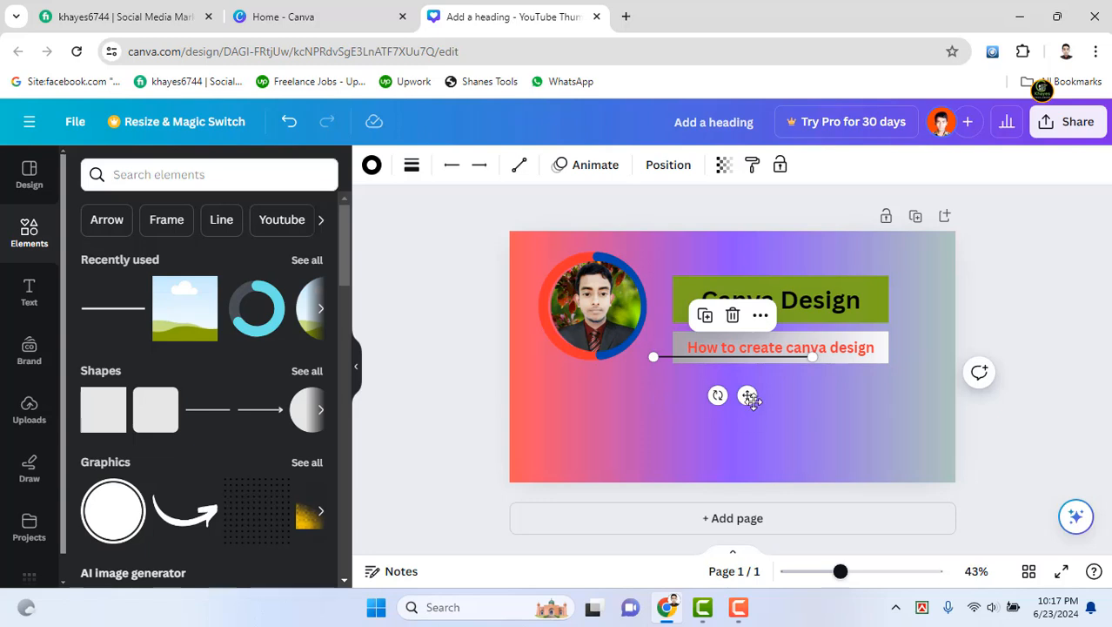
{"action": "left_click_drag", "start_coordinate": [751, 398], "coordinate": [636, 420]}
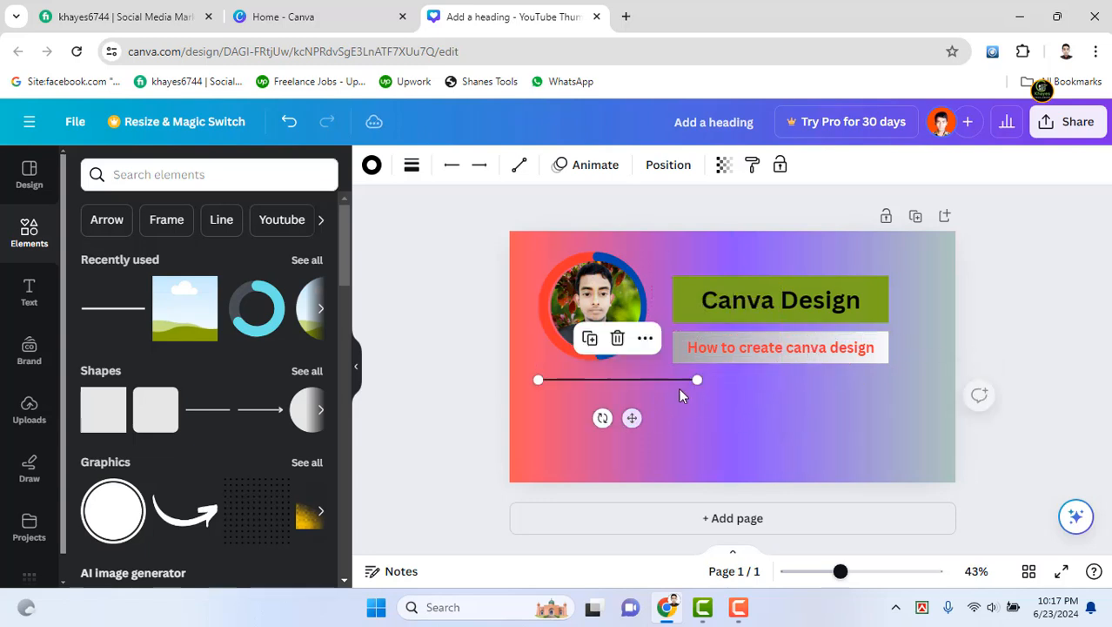
{"action": "left_click_drag", "start_coordinate": [699, 379], "coordinate": [923, 383]}
{"action": "key", "text": "ctrl+z"}
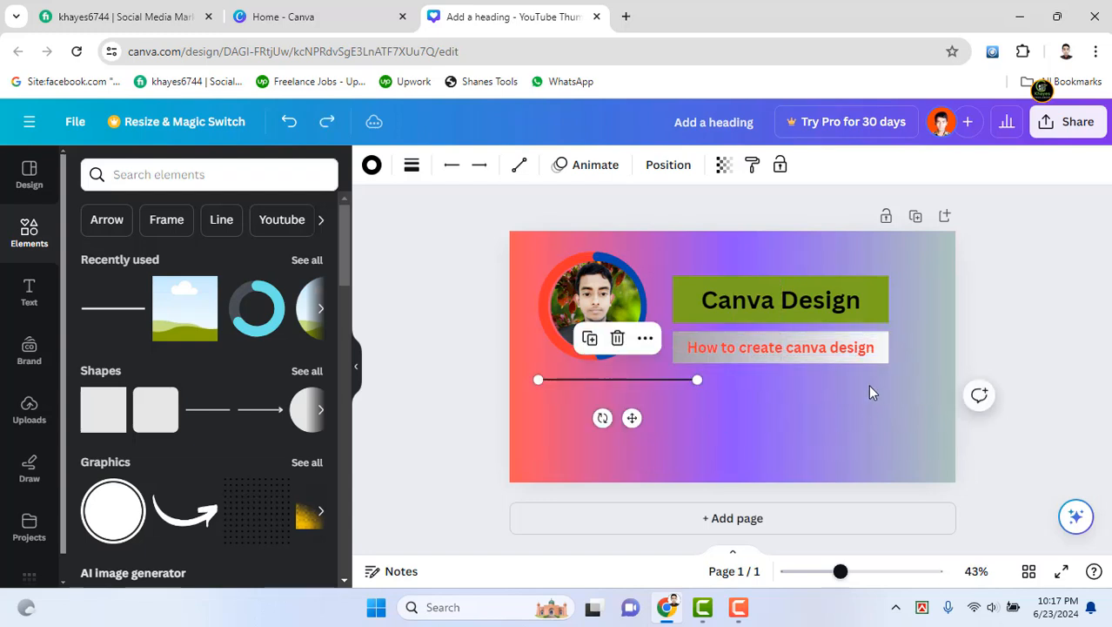
{"action": "left_click_drag", "start_coordinate": [700, 380], "coordinate": [931, 379]}
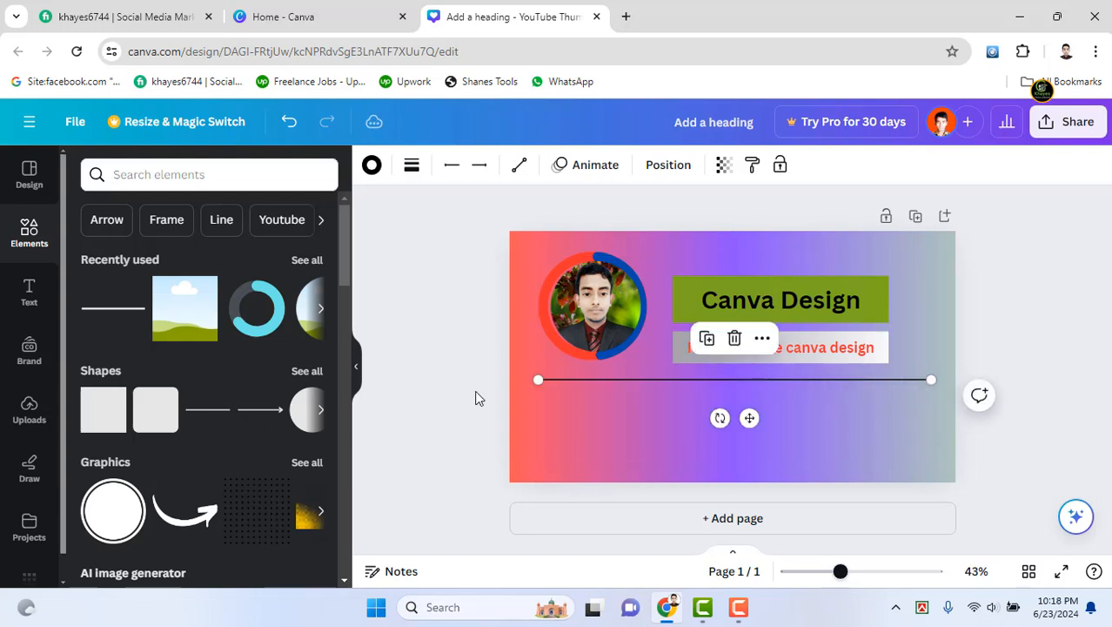
Add a second straight line beneath the first, aligned with its start and extended to the same length
{"action": "left_click", "coordinate": [216, 412]}
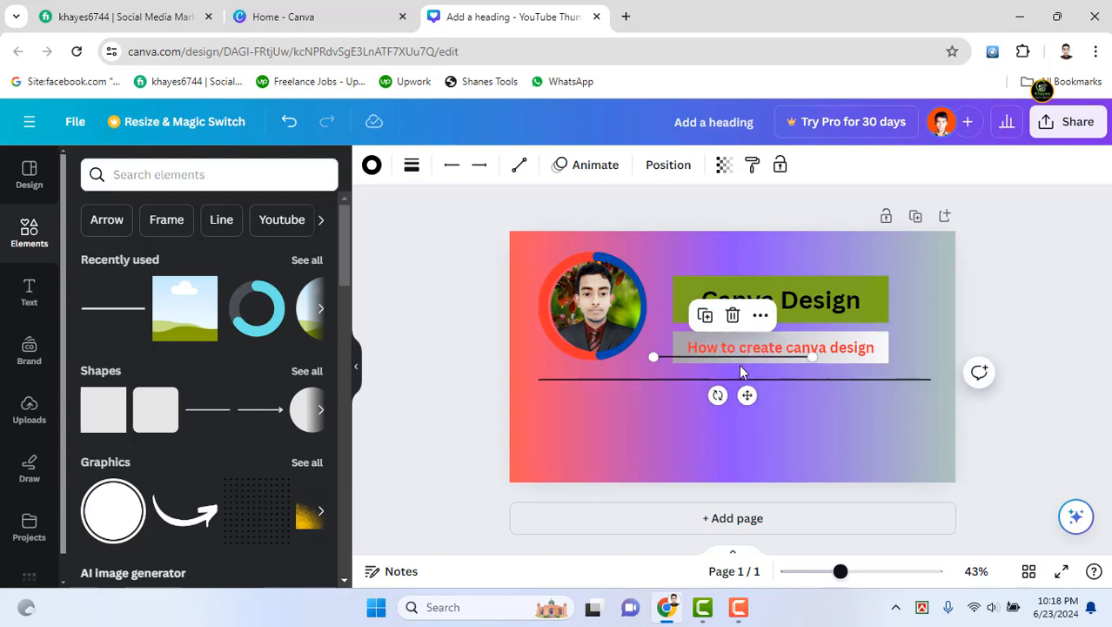
{"action": "left_click_drag", "start_coordinate": [747, 395], "coordinate": [635, 430]}
{"action": "left_click_drag", "start_coordinate": [737, 388], "coordinate": [932, 389]}
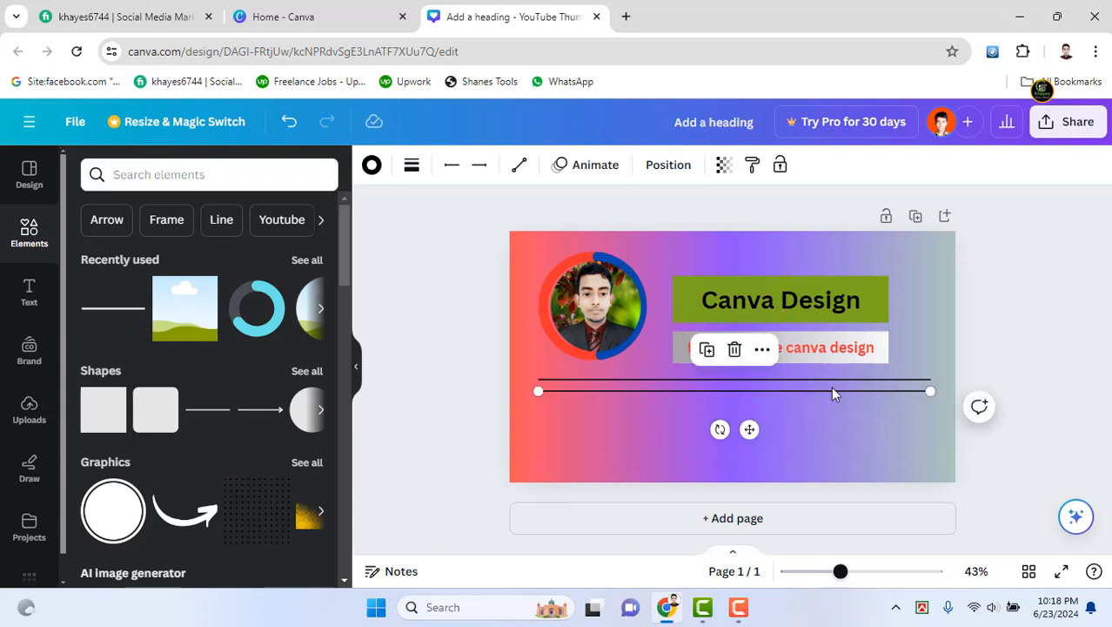
Nudge the second line upward until it sits close beneath the first as a double divider
{"action": "key", "text": "Up"}
{"action": "key", "text": "Up"}
{"action": "key", "text": "Up"}
{"action": "key", "text": "Up"}
{"action": "key", "text": "Up"}
{"action": "key", "text": "Up"}
{"action": "key", "text": "Up"}
{"action": "key", "text": "Up"}
{"action": "key", "text": "Up"}
{"action": "key", "text": "Up"}
{"action": "key", "text": "Up"}
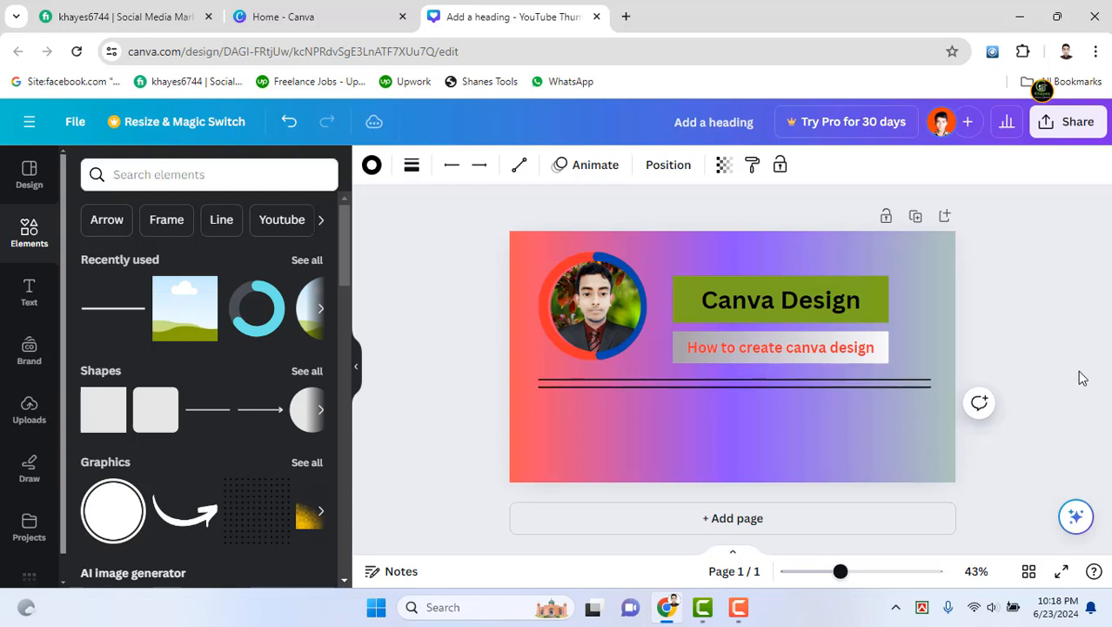
{"action": "left_click", "coordinate": [395, 511]}
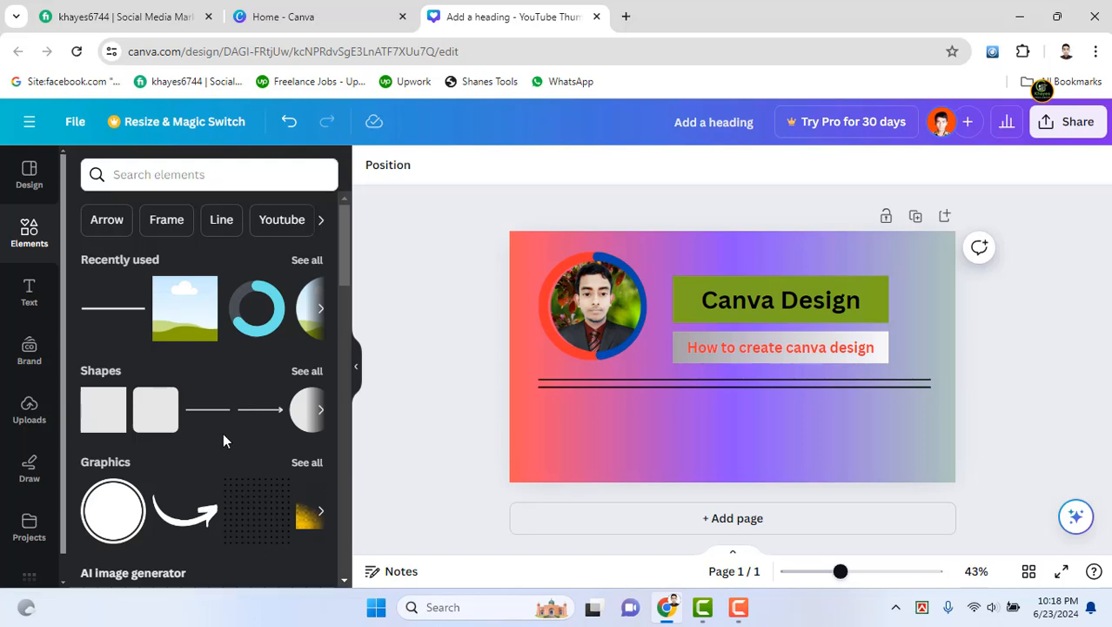
Look through the recently used elements, then return to the text options
{"action": "scroll", "coordinate": [218, 435], "scroll_direction": "down", "scroll_amount": 10}
{"action": "scroll", "coordinate": [209, 435], "scroll_direction": "up", "scroll_amount": 10}
{"action": "left_click", "coordinate": [307, 261]}
{"action": "scroll", "coordinate": [261, 366], "scroll_direction": "down", "scroll_amount": 3}
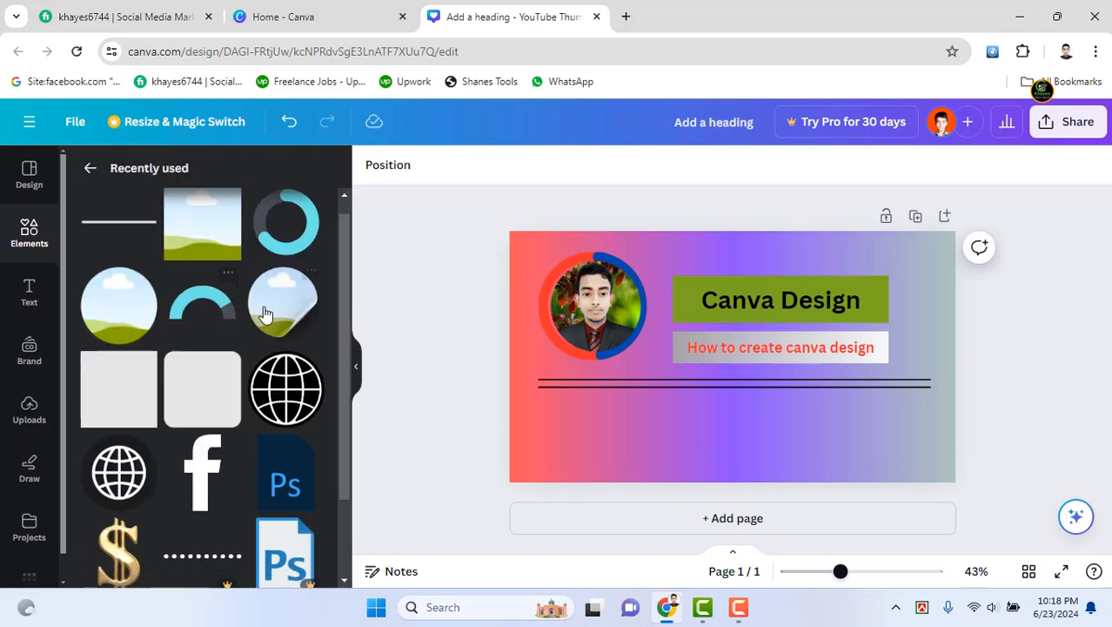
{"action": "scroll", "coordinate": [215, 450], "scroll_direction": "up", "scroll_amount": 3}
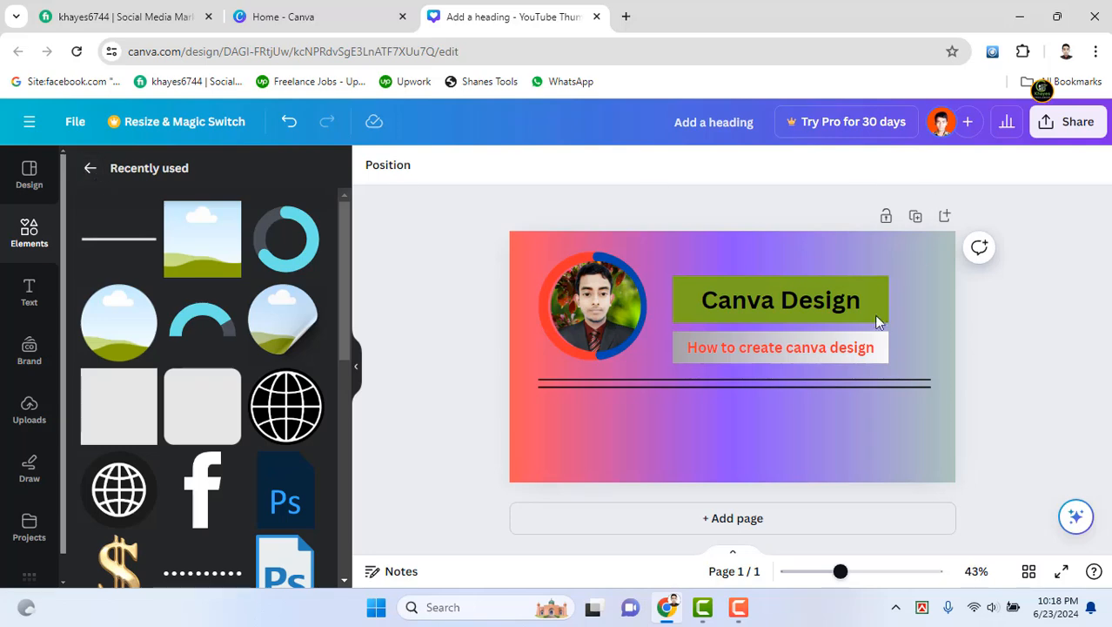
{"action": "left_click", "coordinate": [87, 168]}
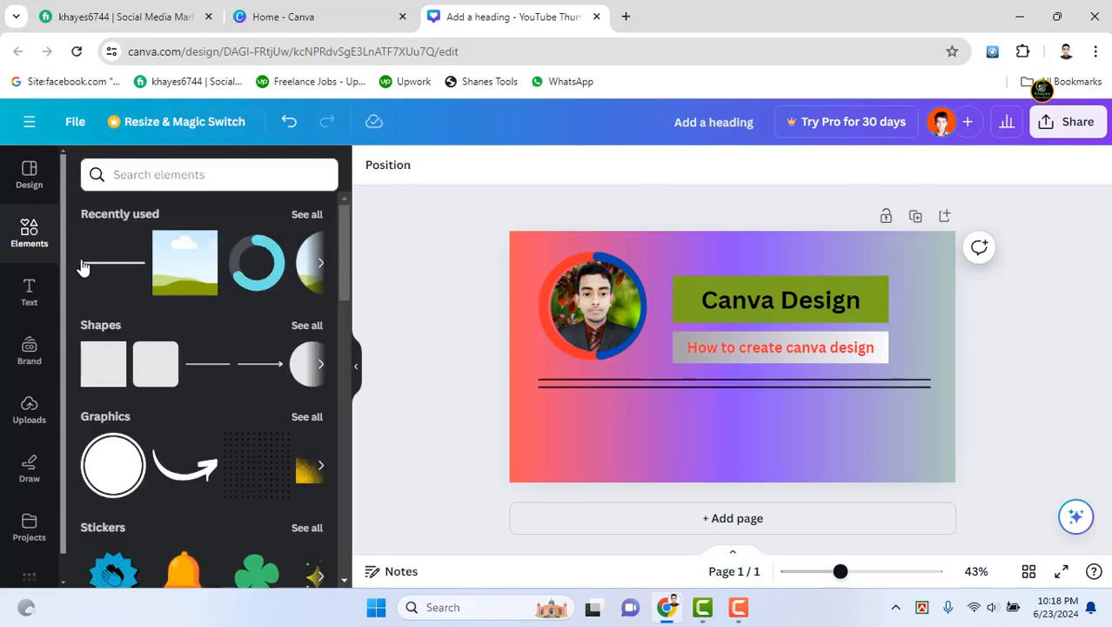
{"action": "left_click", "coordinate": [30, 291]}
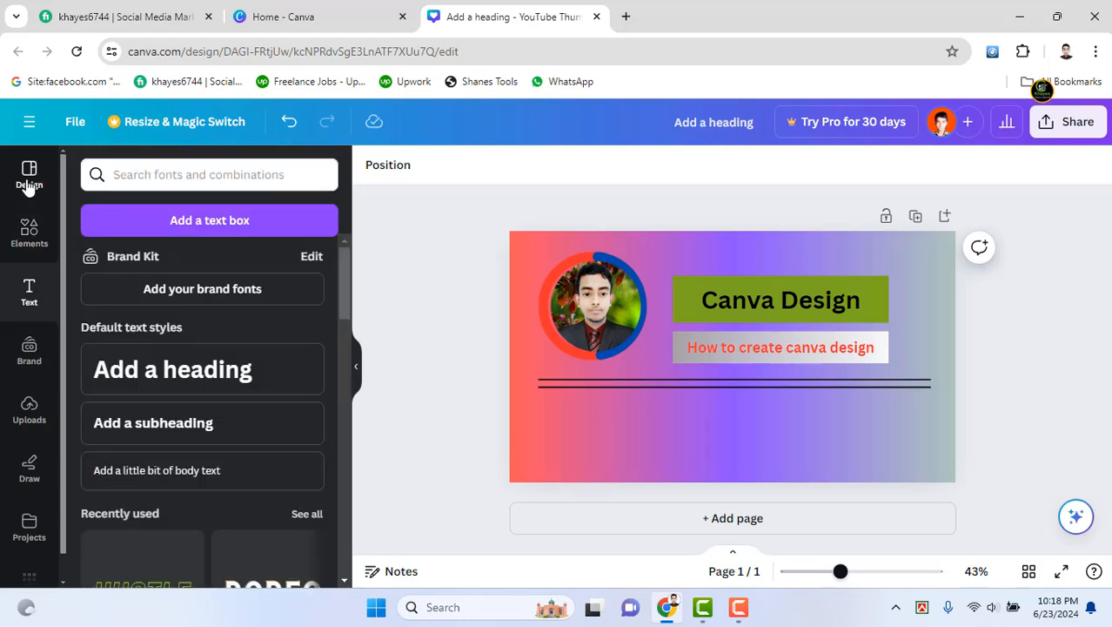
{"action": "left_click", "coordinate": [29, 172]}
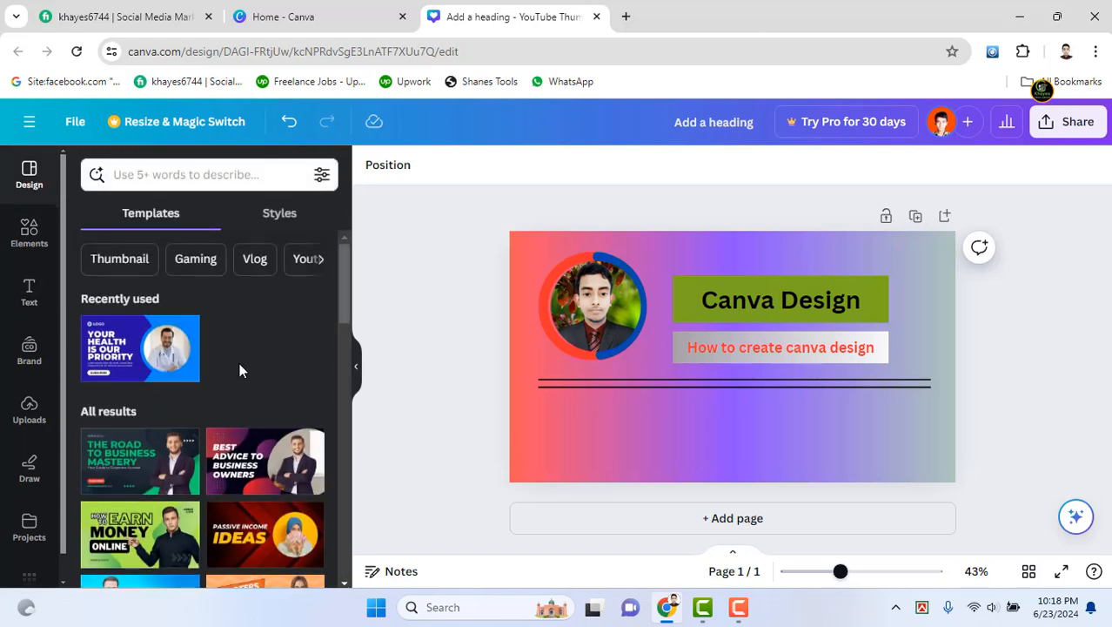
{"action": "left_click", "coordinate": [29, 235]}
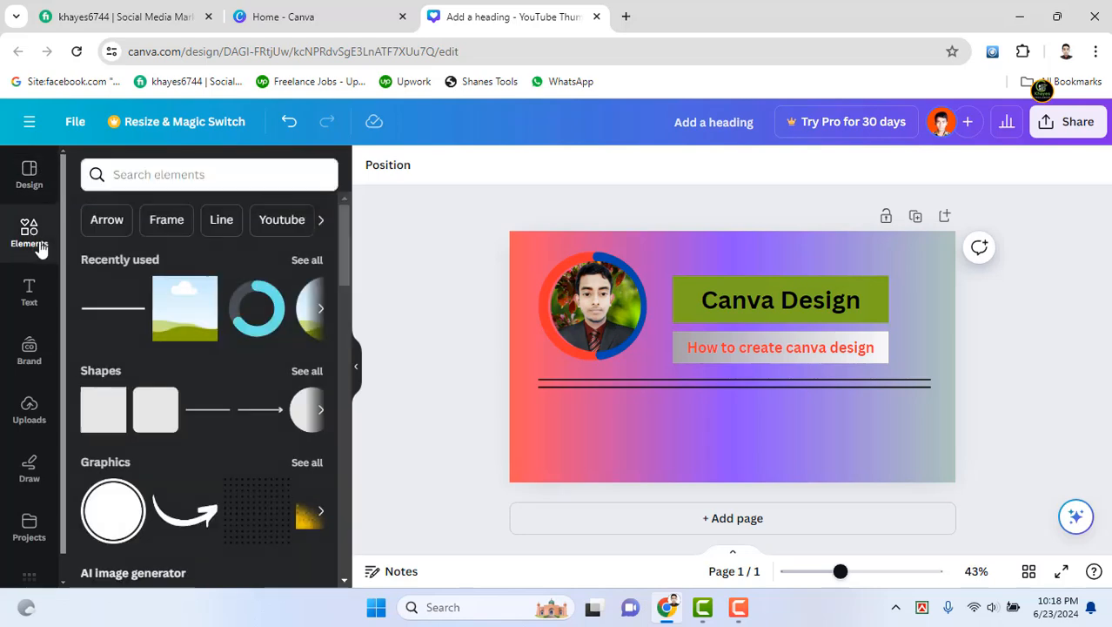
{"action": "left_click", "coordinate": [37, 409]}
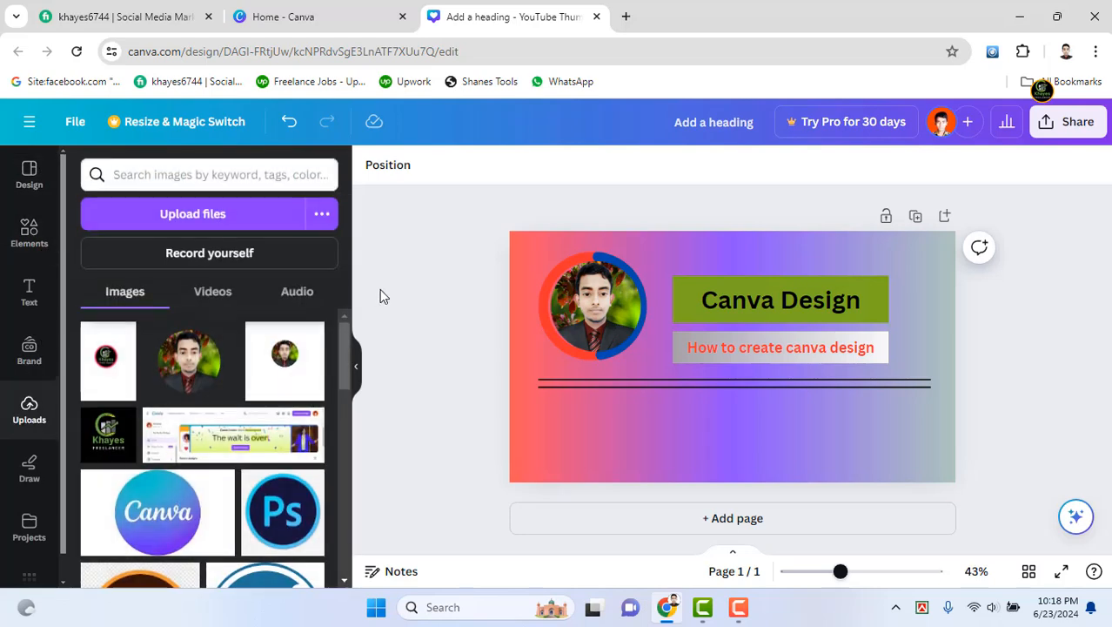
{"action": "left_click", "coordinate": [150, 513]}
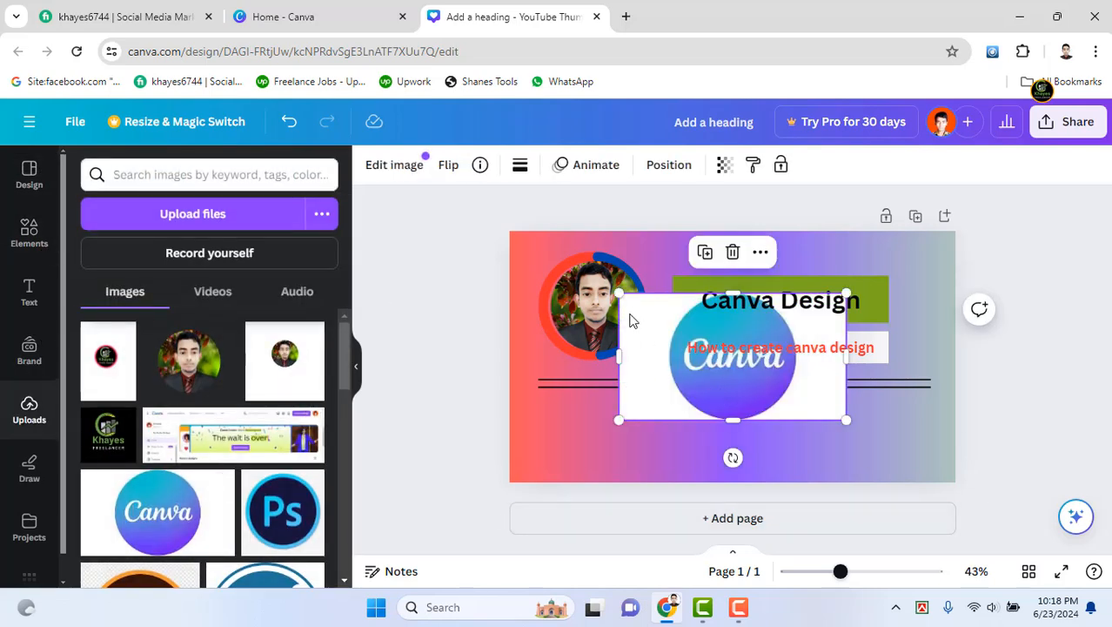
{"action": "left_click_drag", "start_coordinate": [619, 356], "coordinate": [641, 356]}
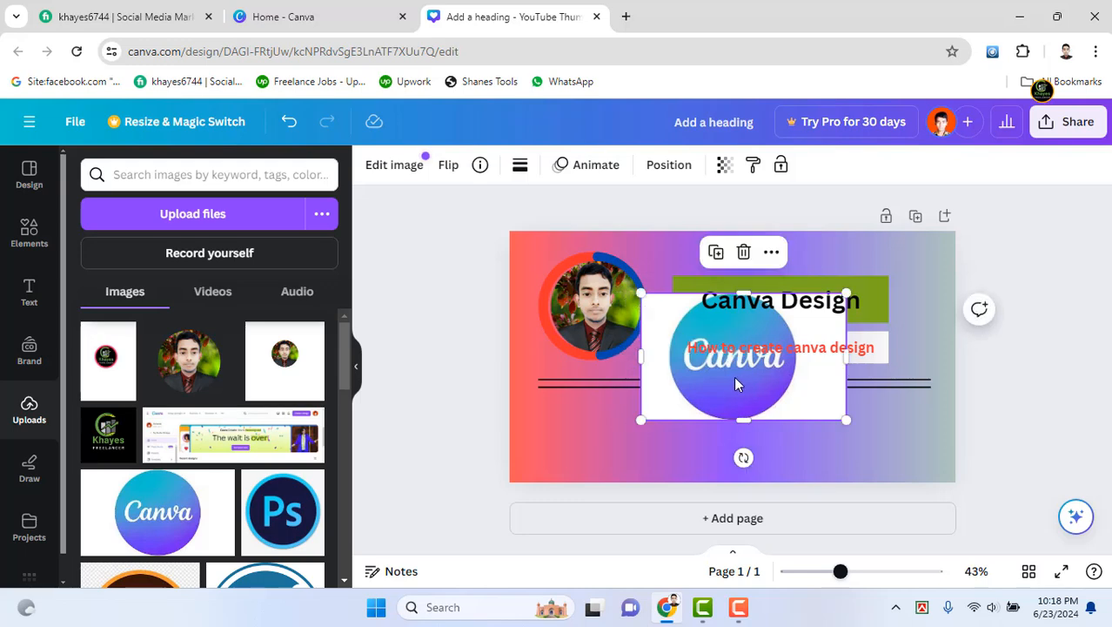
{"action": "left_click_drag", "start_coordinate": [735, 380], "coordinate": [699, 431]}
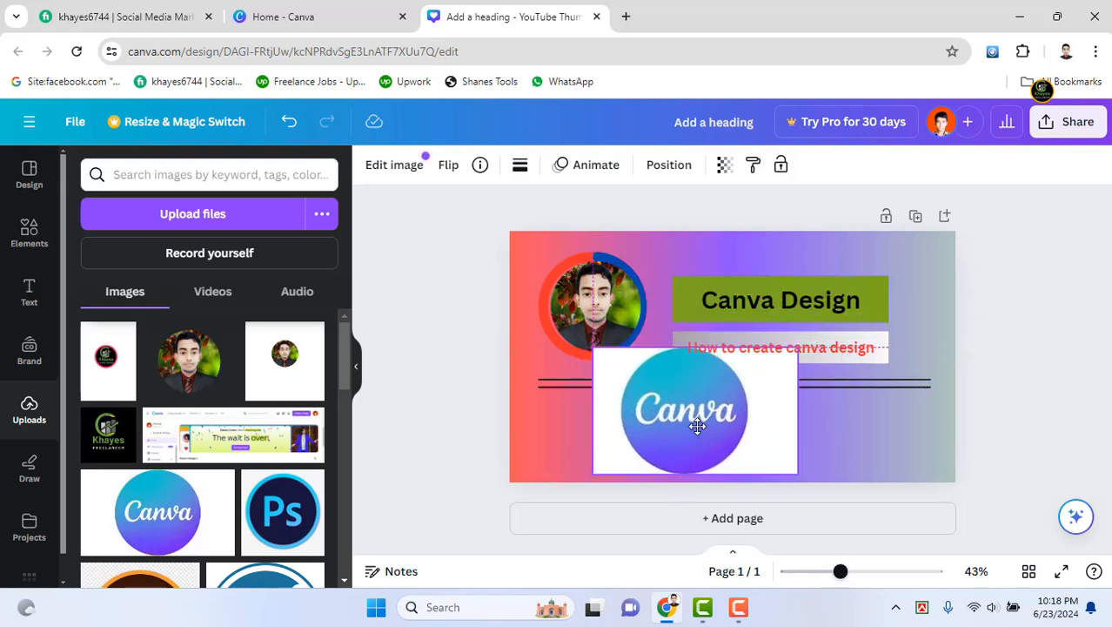
{"action": "key", "text": "ctrl+z"}
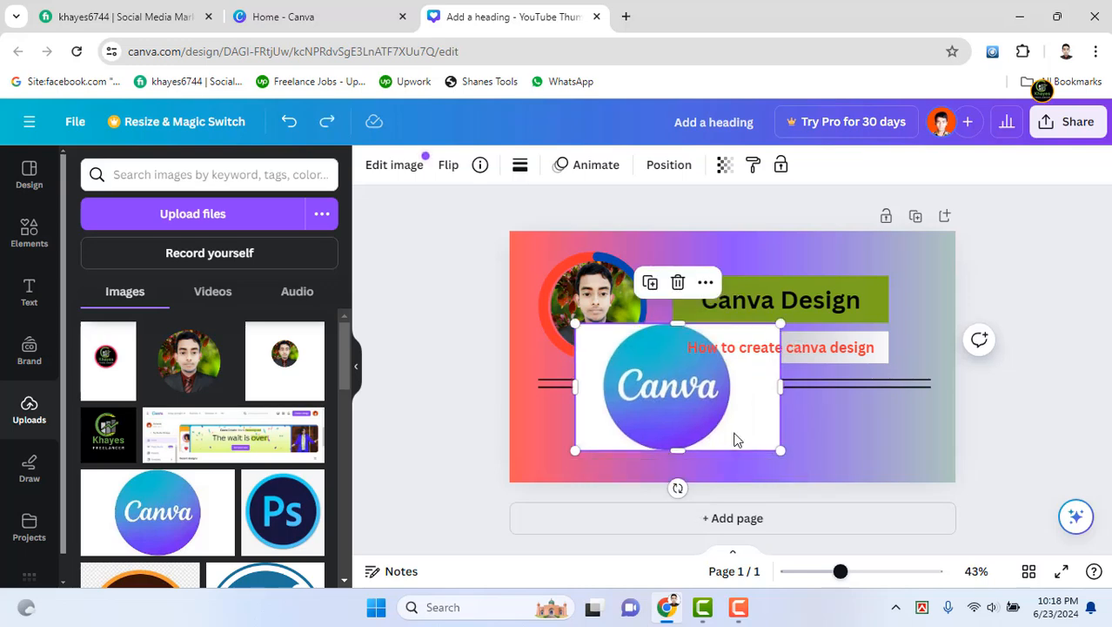
{"action": "key", "text": "Delete"}
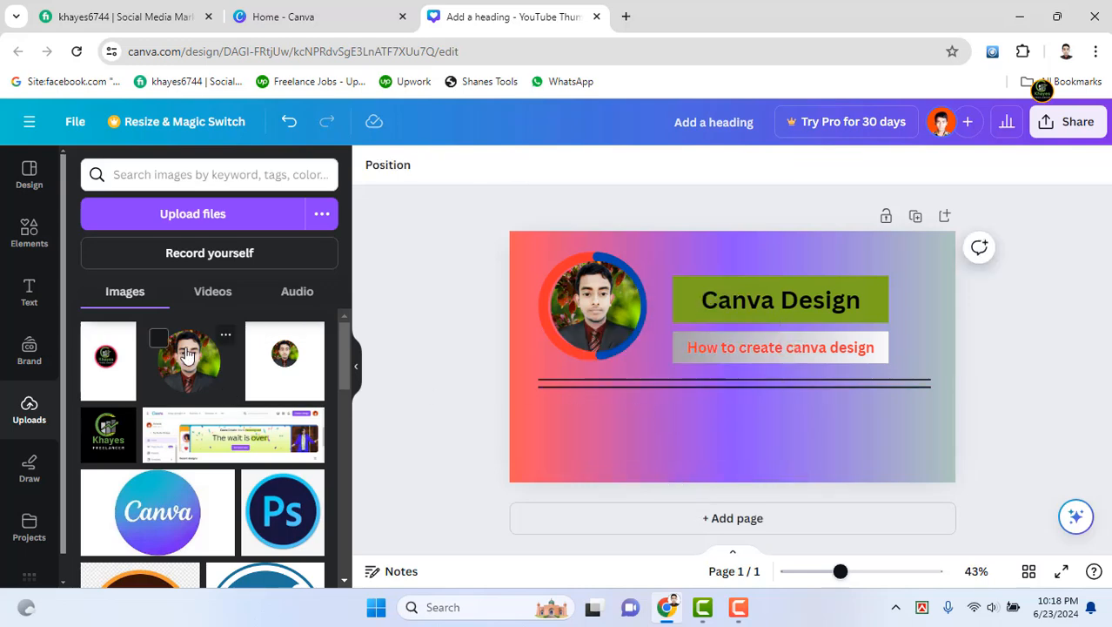
Add a circular picture frame from the recently used elements below the double divider, beneath the portrait
{"action": "left_click", "coordinate": [21, 246]}
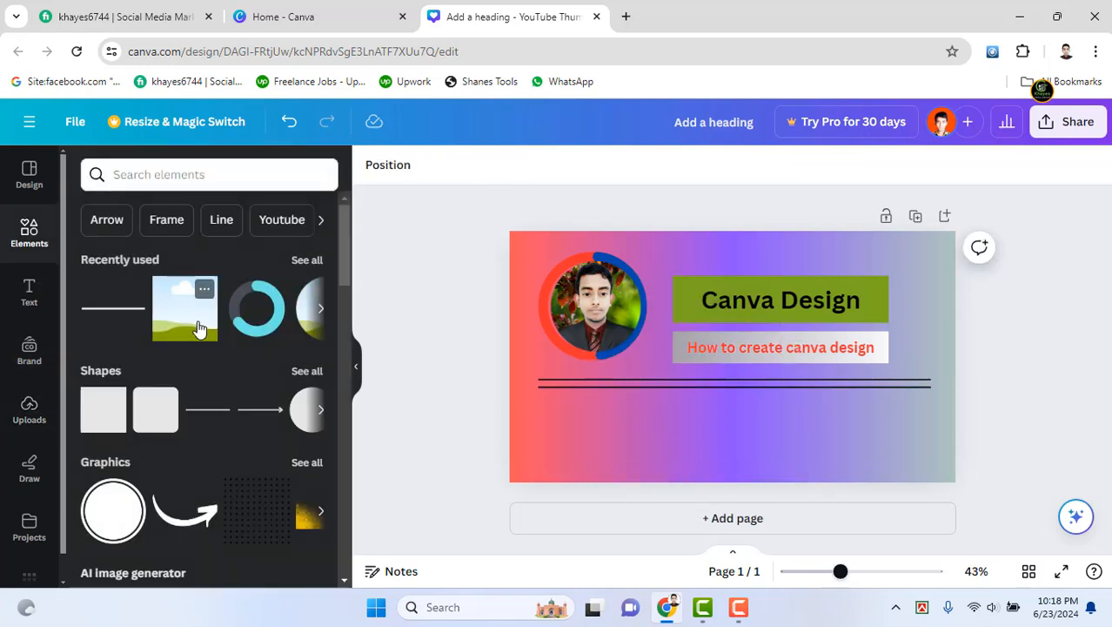
{"action": "left_click", "coordinate": [320, 311]}
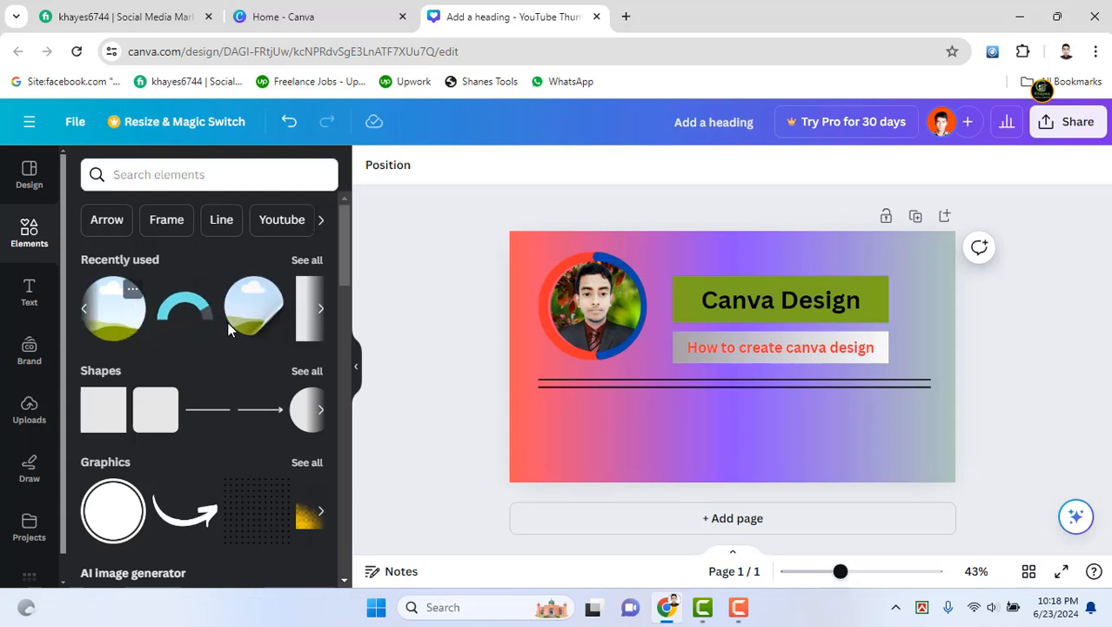
{"action": "left_click_drag", "start_coordinate": [113, 309], "coordinate": [618, 409]}
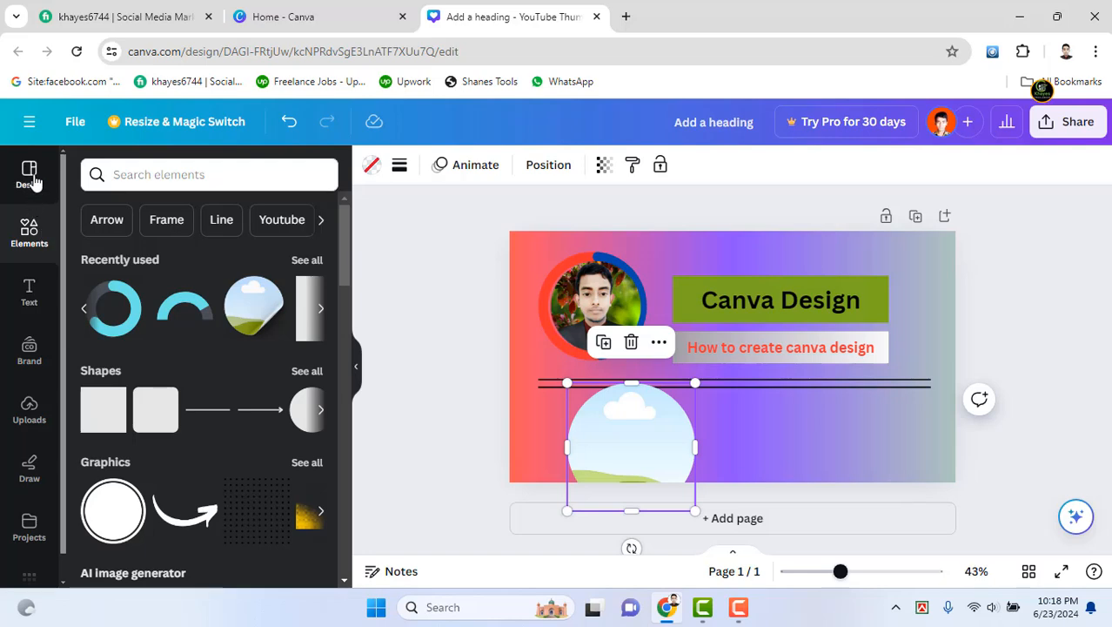
{"action": "scroll", "coordinate": [103, 337], "scroll_direction": "down", "scroll_amount": 10}
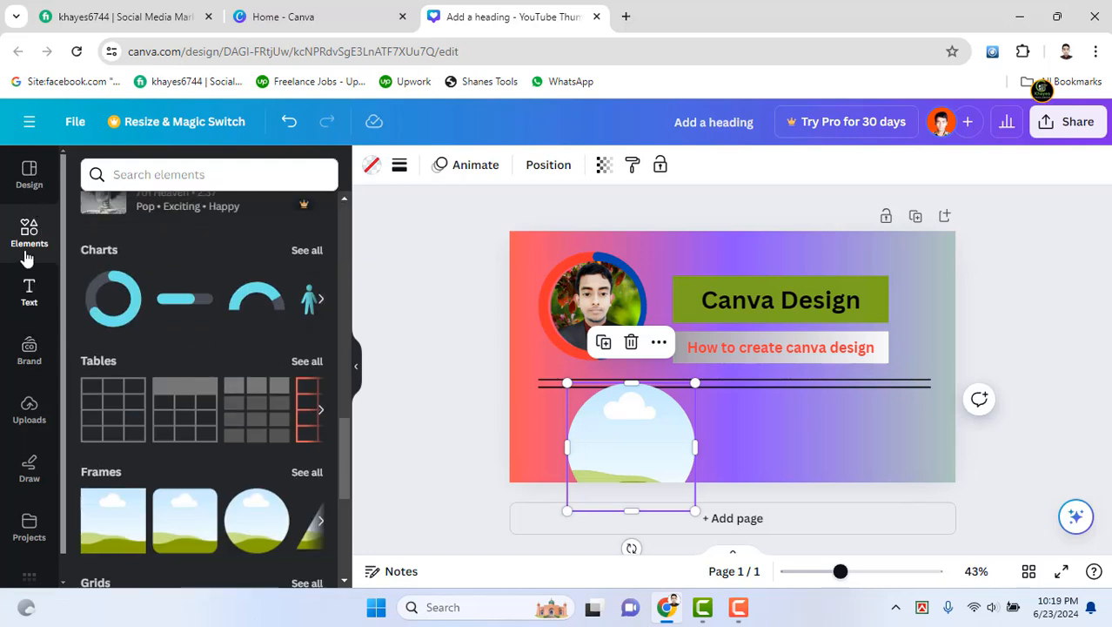
{"action": "left_click", "coordinate": [31, 195]}
{"action": "left_click", "coordinate": [15, 248]}
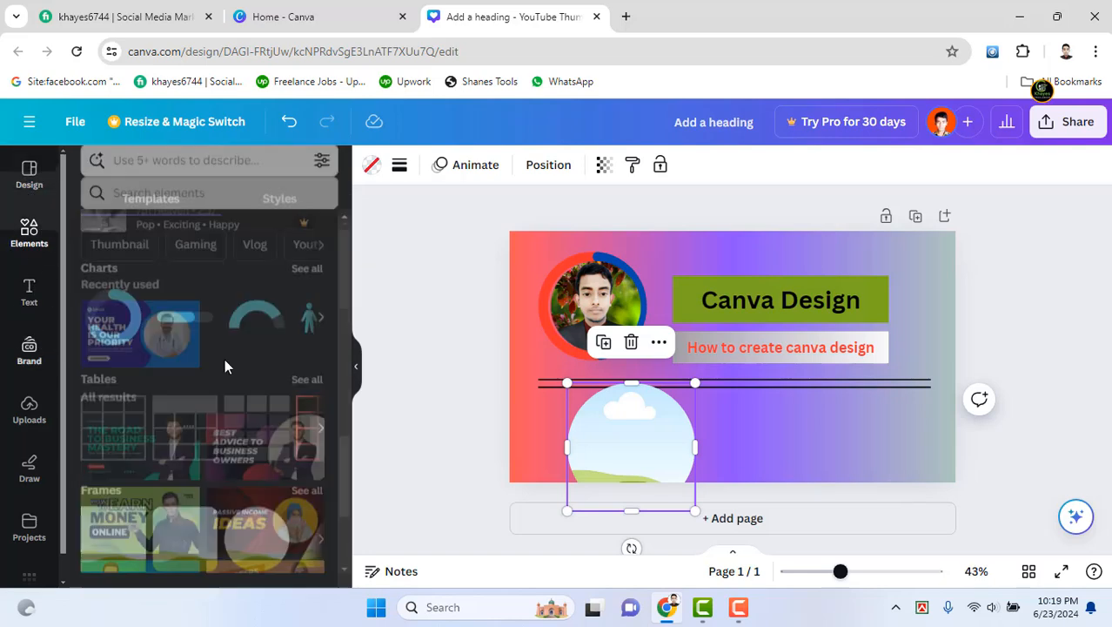
{"action": "scroll", "coordinate": [224, 364], "scroll_direction": "down", "scroll_amount": 3}
{"action": "scroll", "coordinate": [187, 414], "scroll_direction": "up", "scroll_amount": 6}
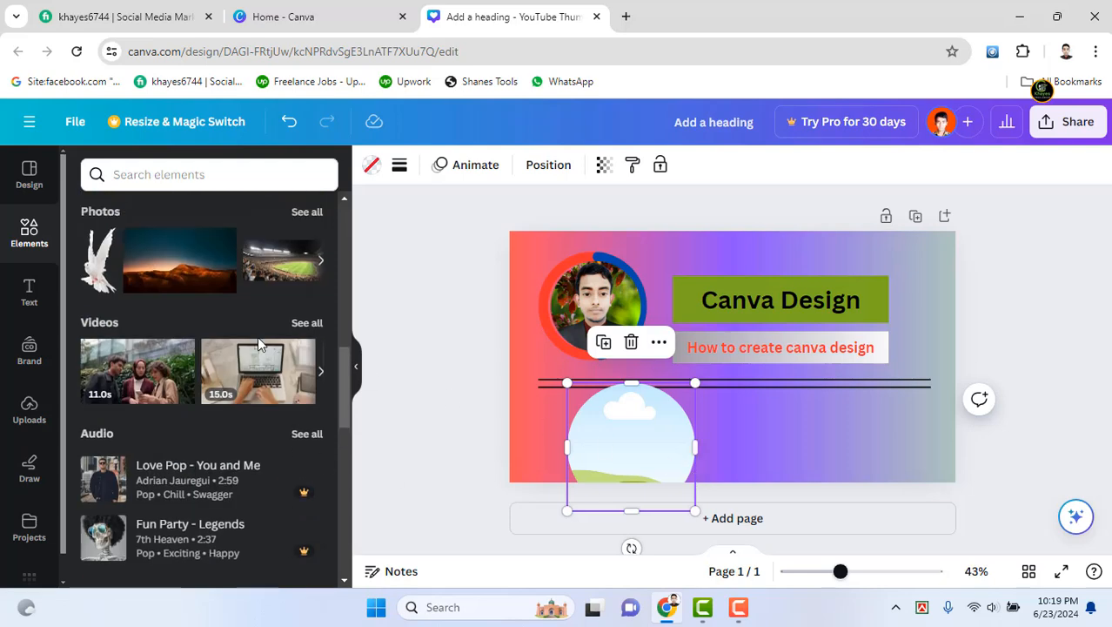
Insert the uploaded Canva logo image over the lower half of the thumbnail and trim its white side margins
{"action": "left_click", "coordinate": [29, 409]}
{"action": "left_click", "coordinate": [211, 490]}
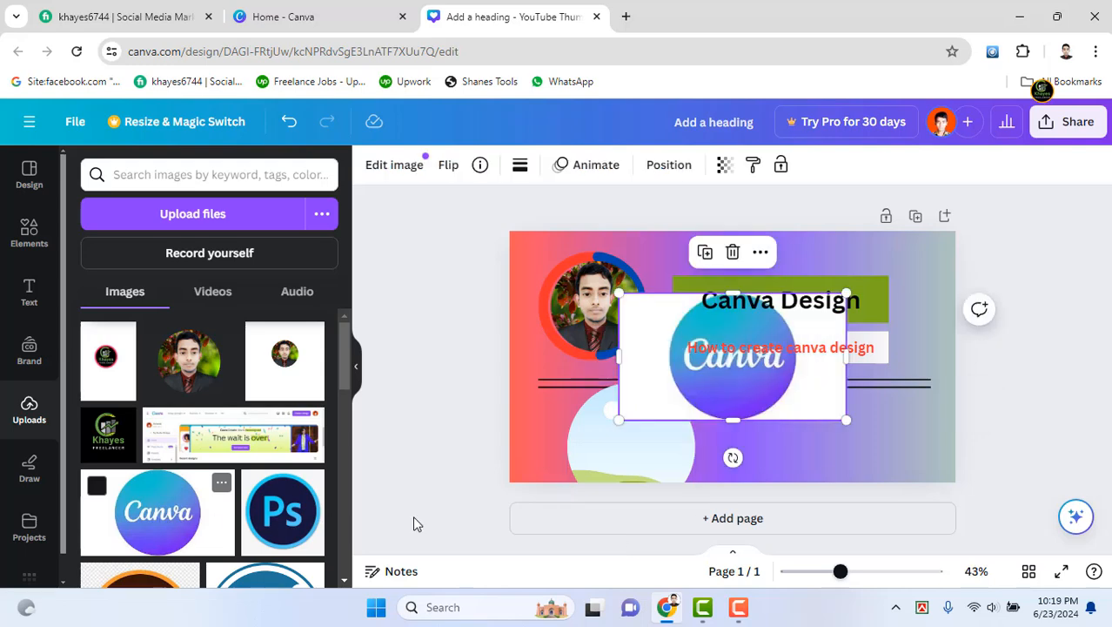
{"action": "left_click_drag", "start_coordinate": [765, 368], "coordinate": [730, 435]}
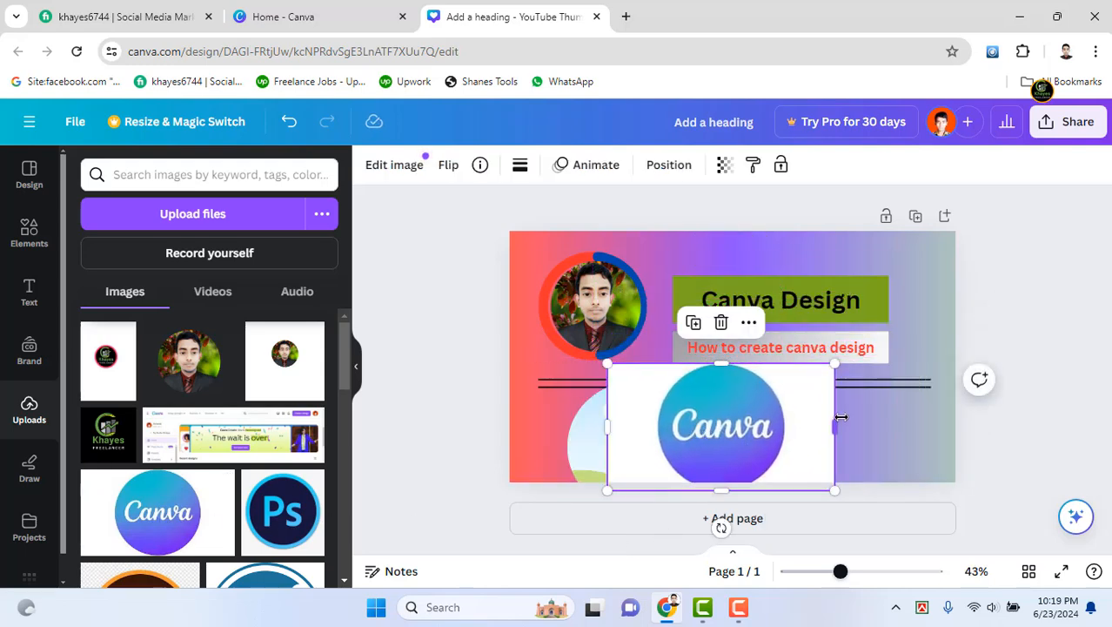
{"action": "left_click_drag", "start_coordinate": [836, 423], "coordinate": [800, 425]}
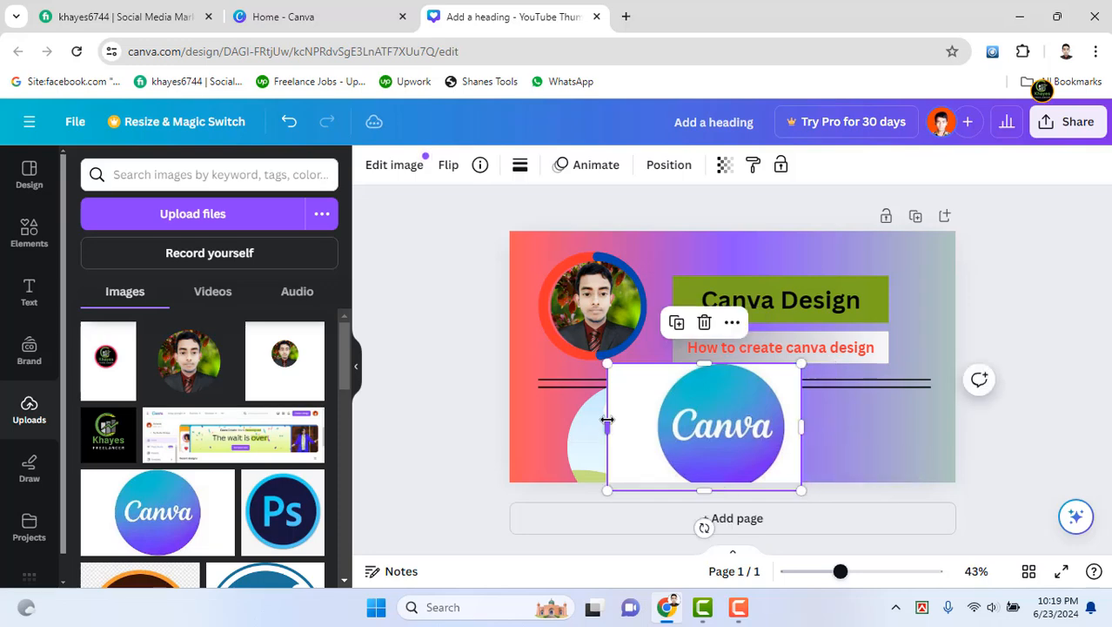
{"action": "left_click_drag", "start_coordinate": [608, 420], "coordinate": [713, 335]}
Fit the Canva logo into the circular frame, shrunk to the space below the divider and centred under the portrait
{"action": "left_click_drag", "start_coordinate": [742, 451], "coordinate": [670, 397]}
{"action": "left_click_drag", "start_coordinate": [630, 348], "coordinate": [598, 419]}
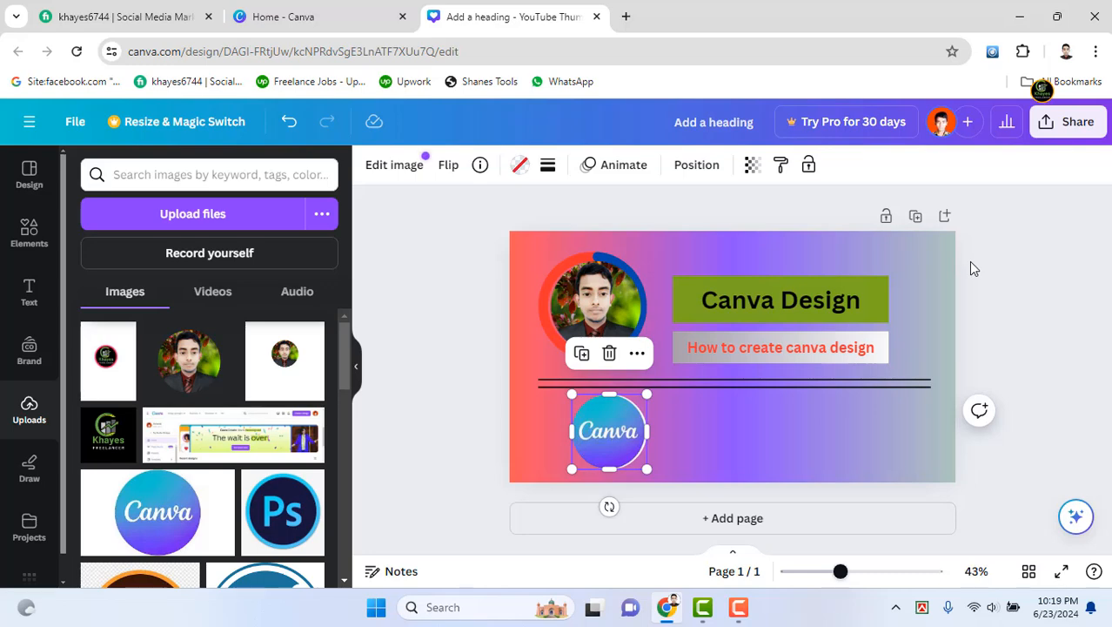
{"action": "left_click_drag", "start_coordinate": [623, 442], "coordinate": [601, 434]}
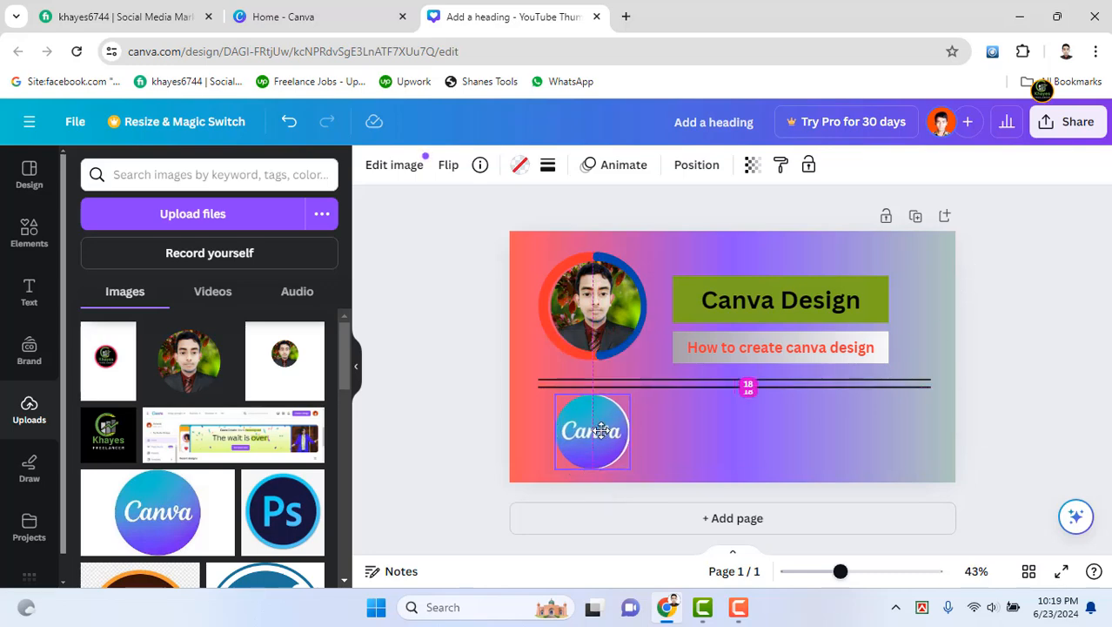
{"action": "left_click", "coordinate": [1059, 300]}
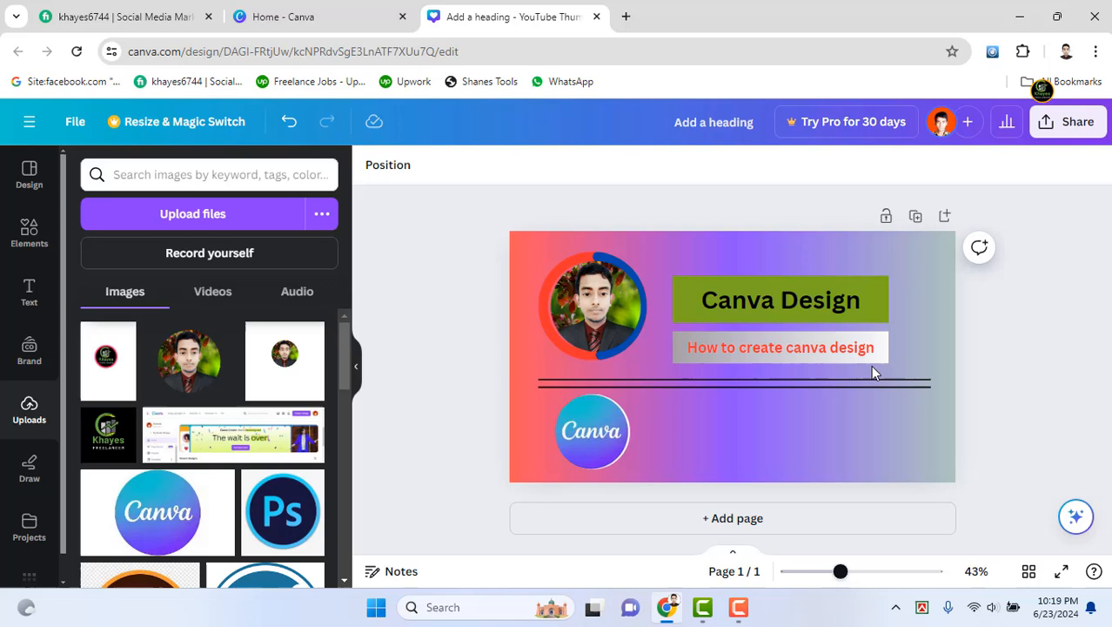
Nudge the lower divider line slightly upward, closer to the upper line
{"action": "left_click", "coordinate": [752, 388]}
{"action": "key", "text": "Up"}
{"action": "key", "text": "Up"}
{"action": "key", "text": "Up"}
{"action": "key", "text": "Up"}
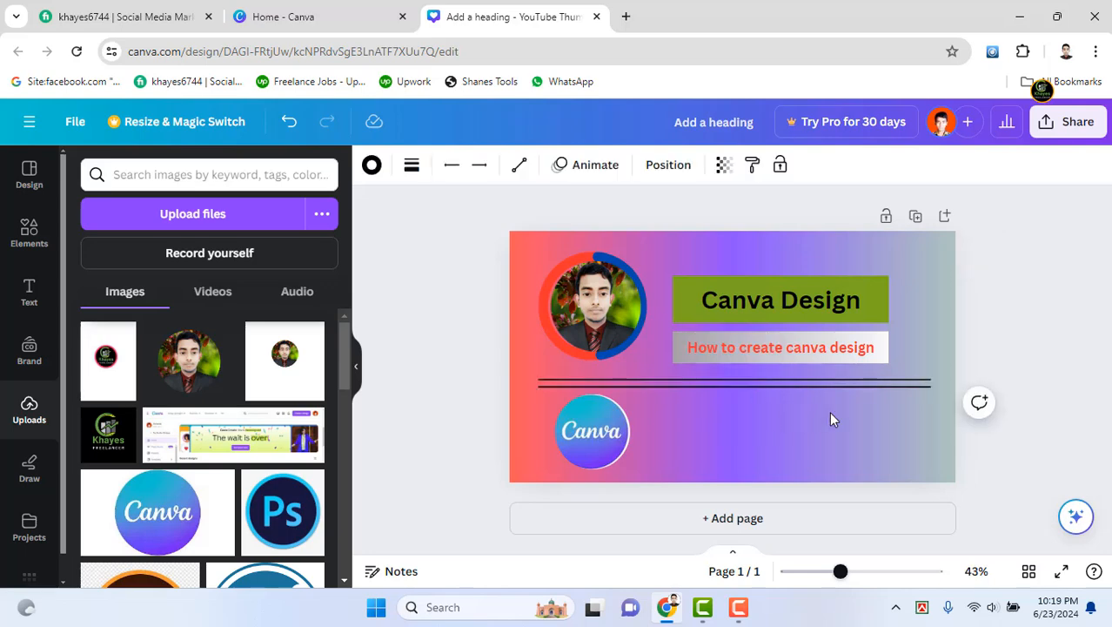
{"action": "left_click", "coordinate": [1109, 290]}
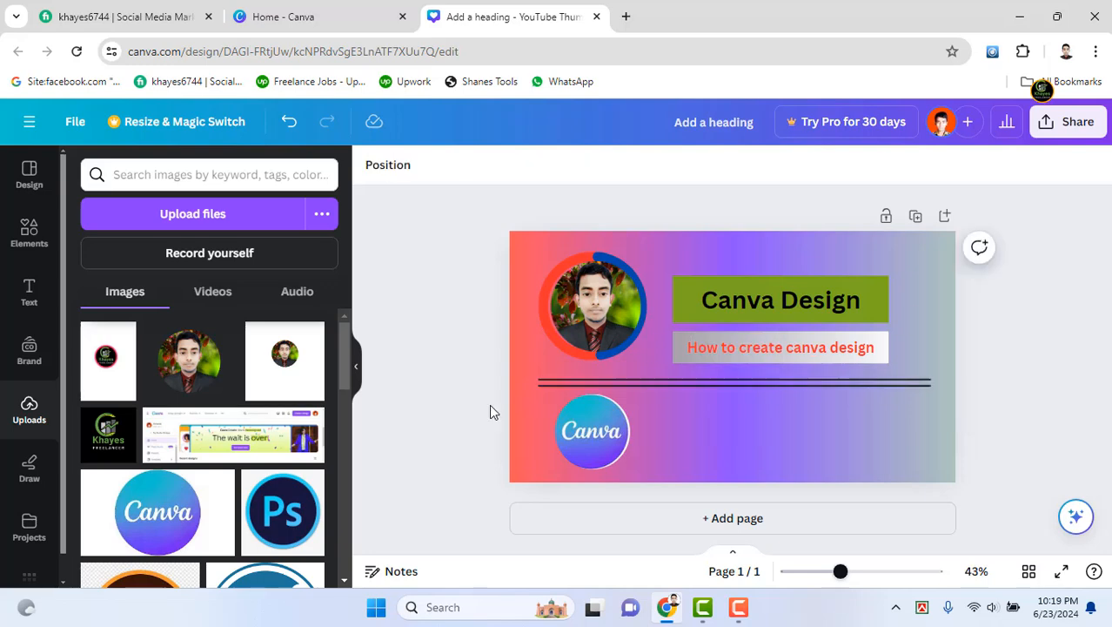
Shift the circular Canva logo so it aligns with the start of the divider lines and sits slightly lower
{"action": "left_click_drag", "start_coordinate": [607, 430], "coordinate": [571, 442]}
{"action": "left_click", "coordinate": [595, 301]}
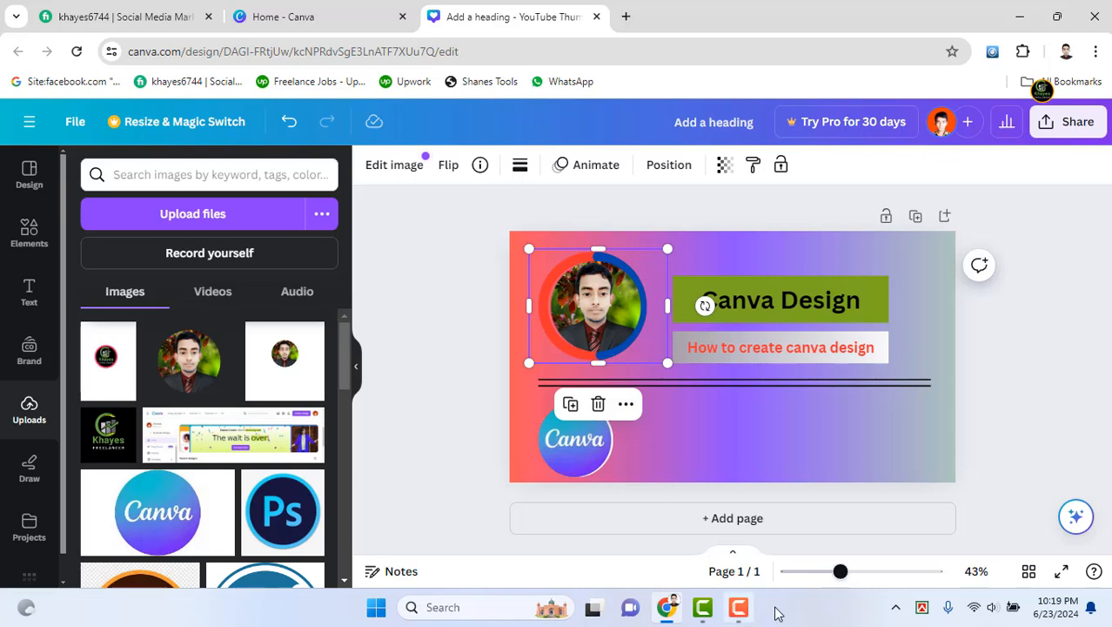
Try to apply the Bebas Neue font to the "Canva Design" heading
{"action": "left_click", "coordinate": [822, 309]}
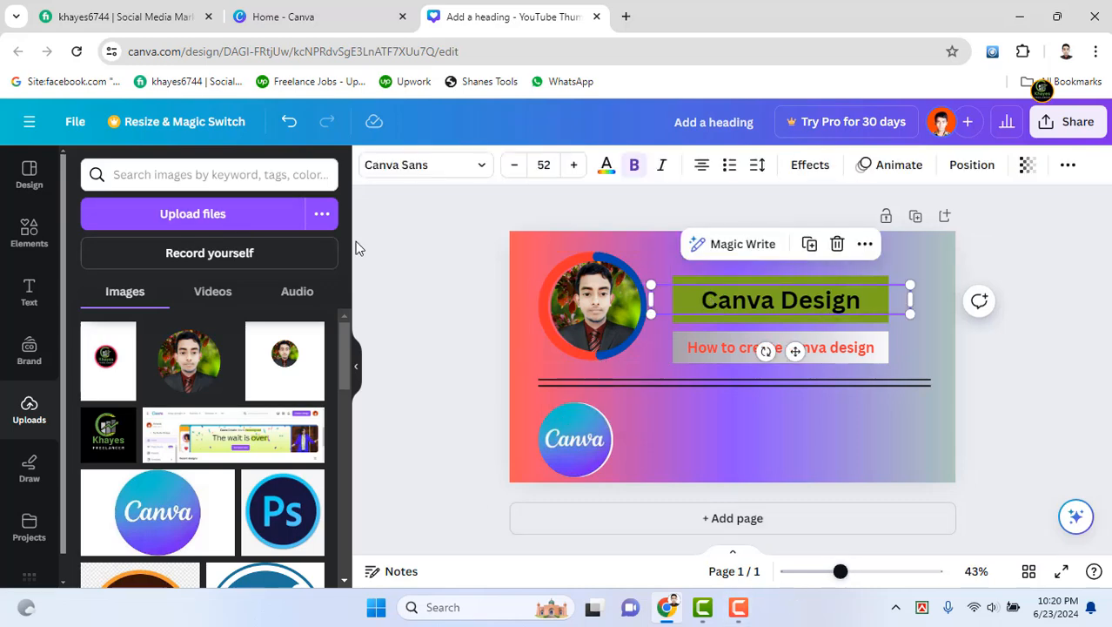
{"action": "left_click", "coordinate": [416, 171]}
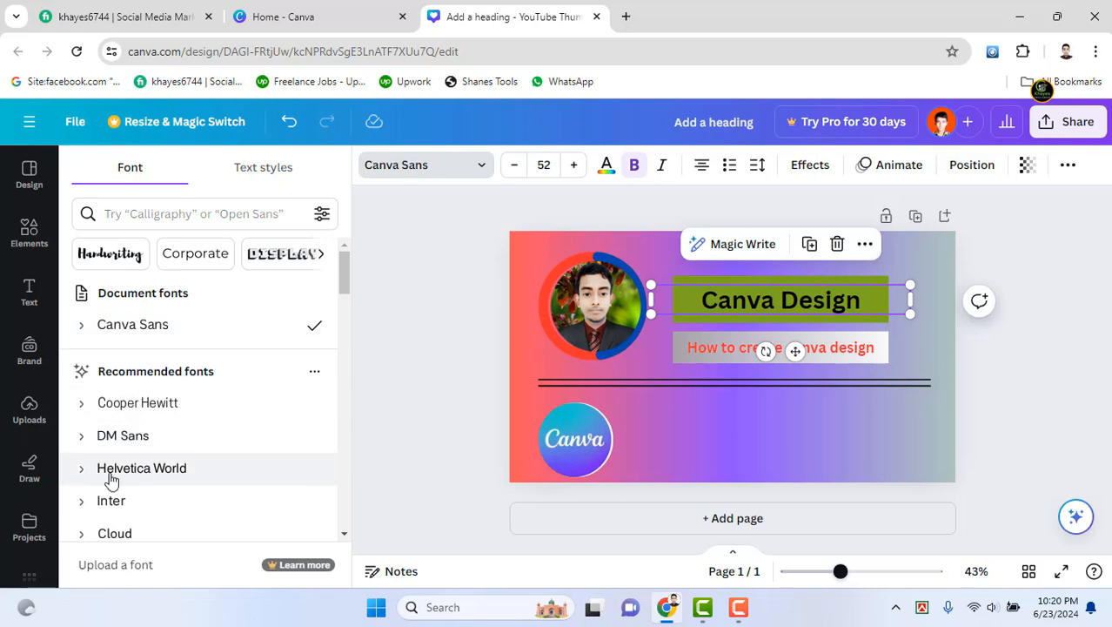
{"action": "scroll", "coordinate": [148, 409], "scroll_direction": "down", "scroll_amount": 10}
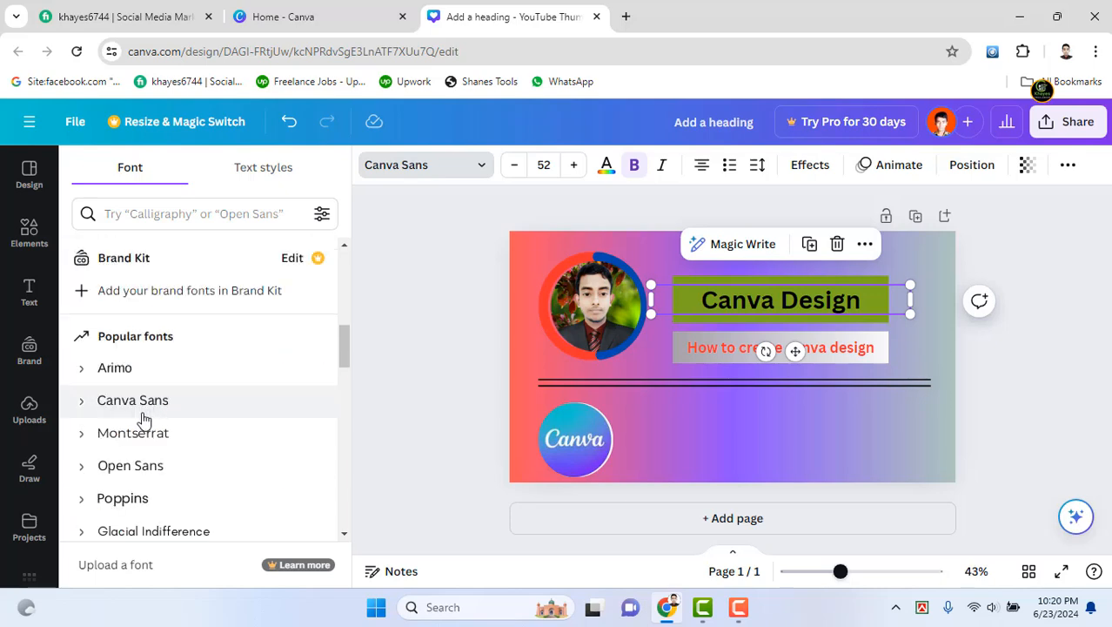
{"action": "left_click", "coordinate": [127, 352]}
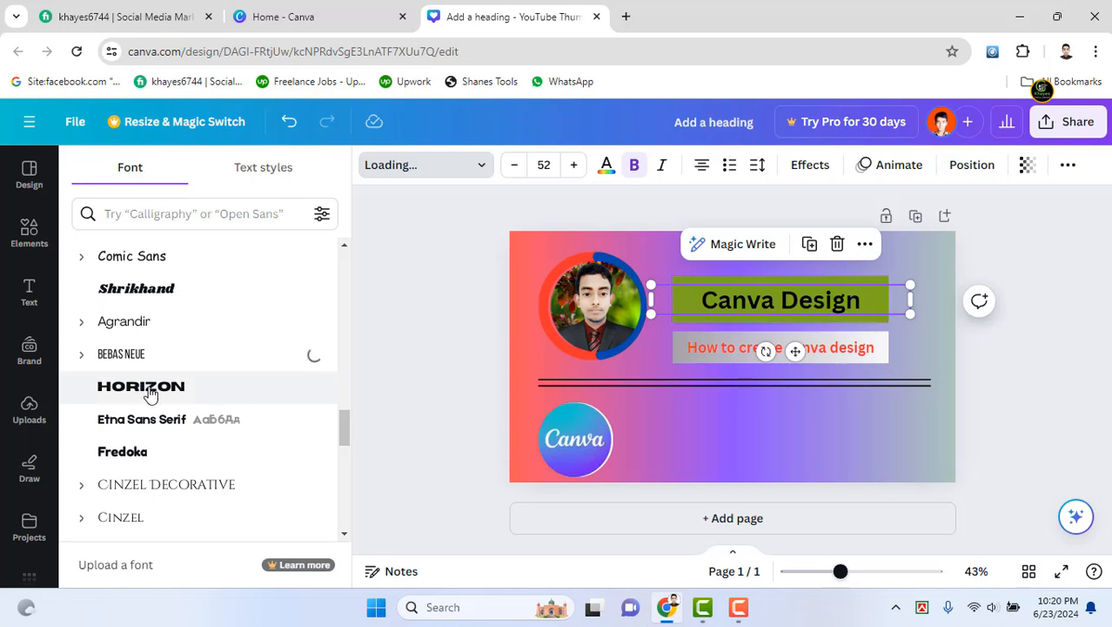
{"action": "scroll", "coordinate": [166, 405], "scroll_direction": "down", "scroll_amount": 6}
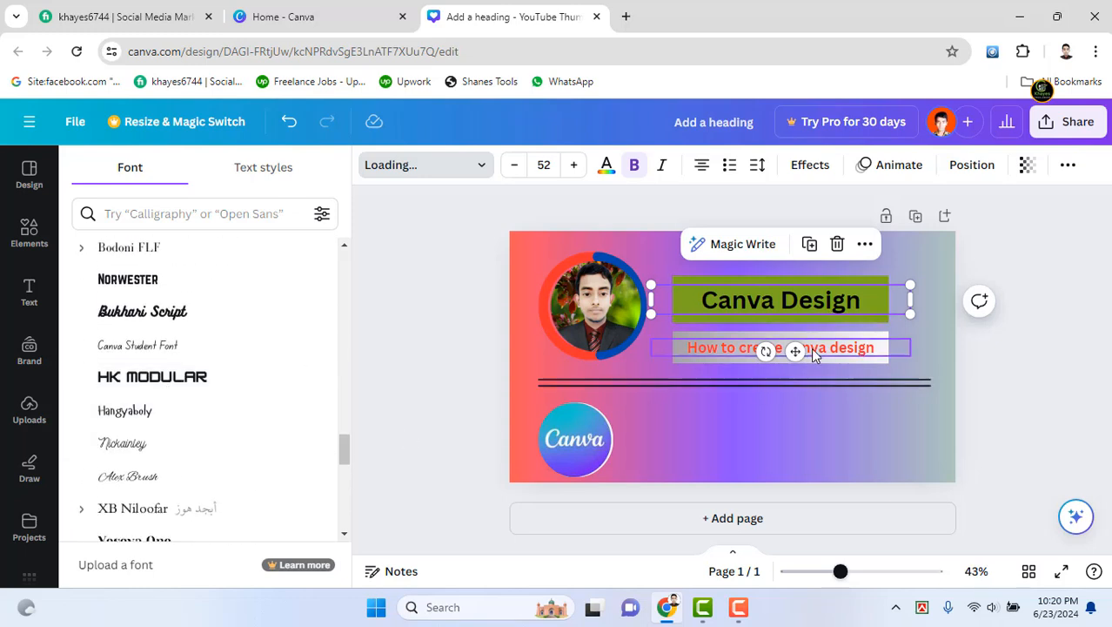
Try to apply the Bukhari Script font to the "How to create canva design" subheading
{"action": "left_click", "coordinate": [707, 347]}
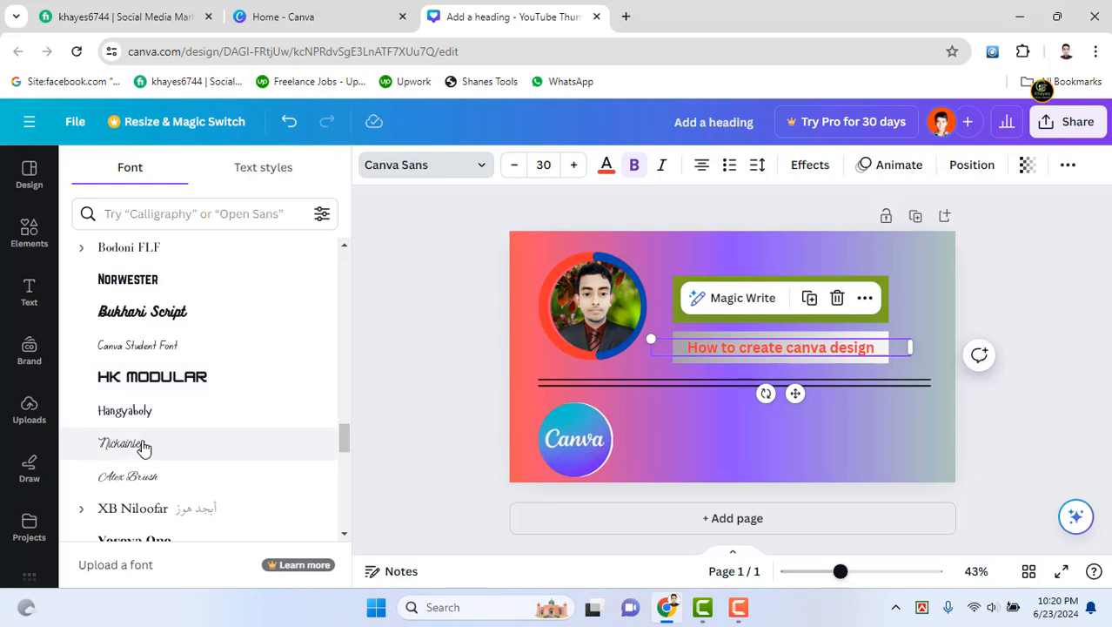
{"action": "left_click", "coordinate": [142, 311]}
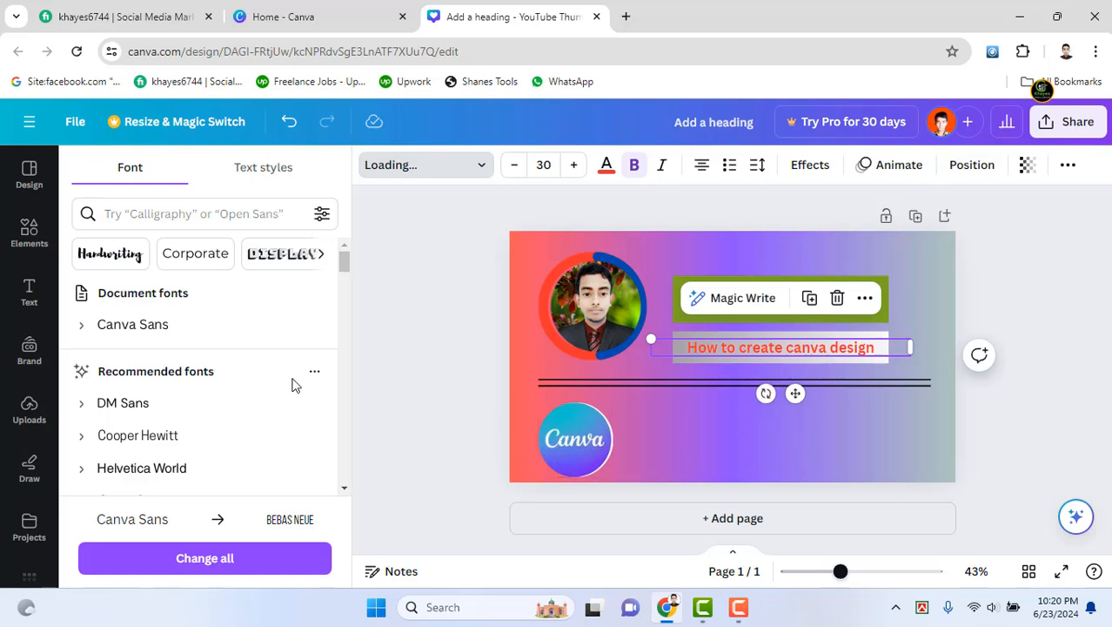
{"action": "left_click", "coordinate": [722, 410]}
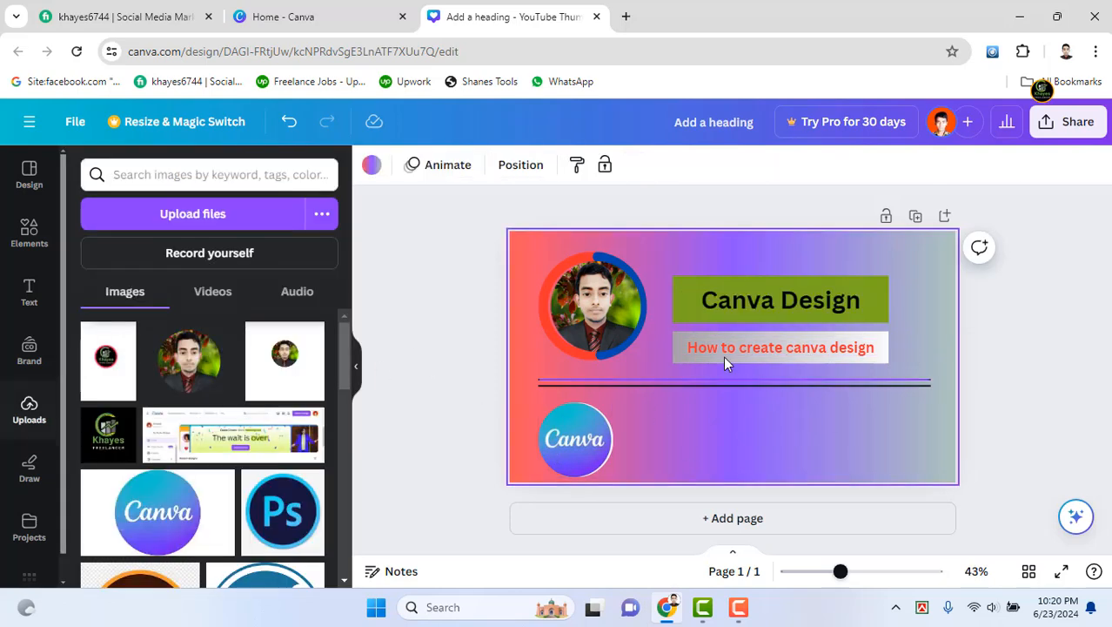
Set the "Canva Design" heading's font to Bukhari Script
{"action": "left_click", "coordinate": [743, 311]}
{"action": "left_click", "coordinate": [431, 166]}
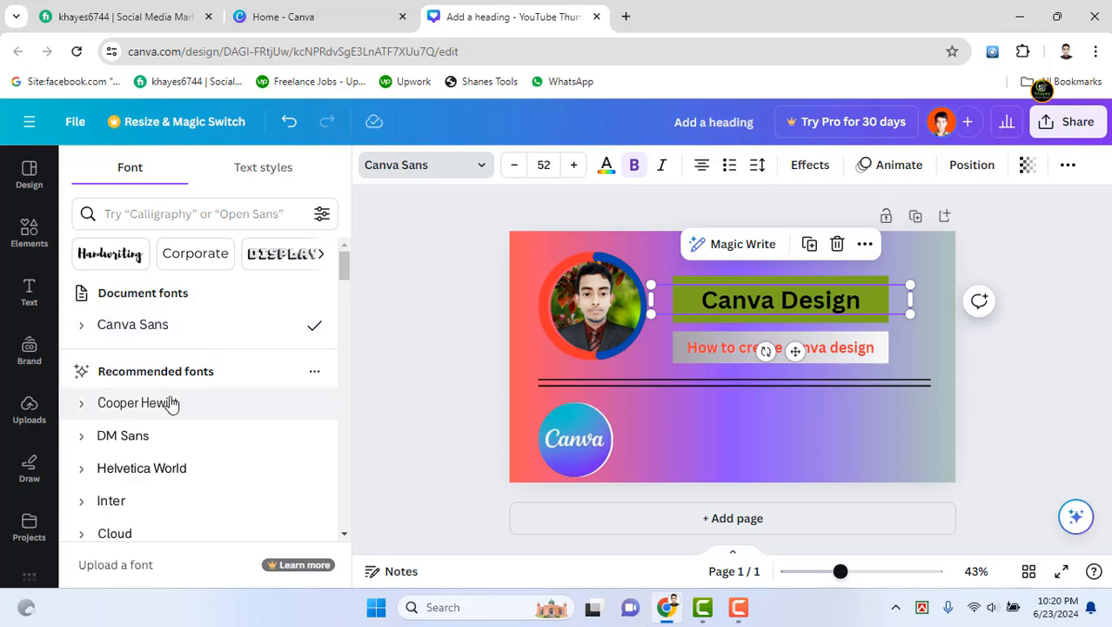
{"action": "scroll", "coordinate": [130, 444], "scroll_direction": "down", "scroll_amount": 3}
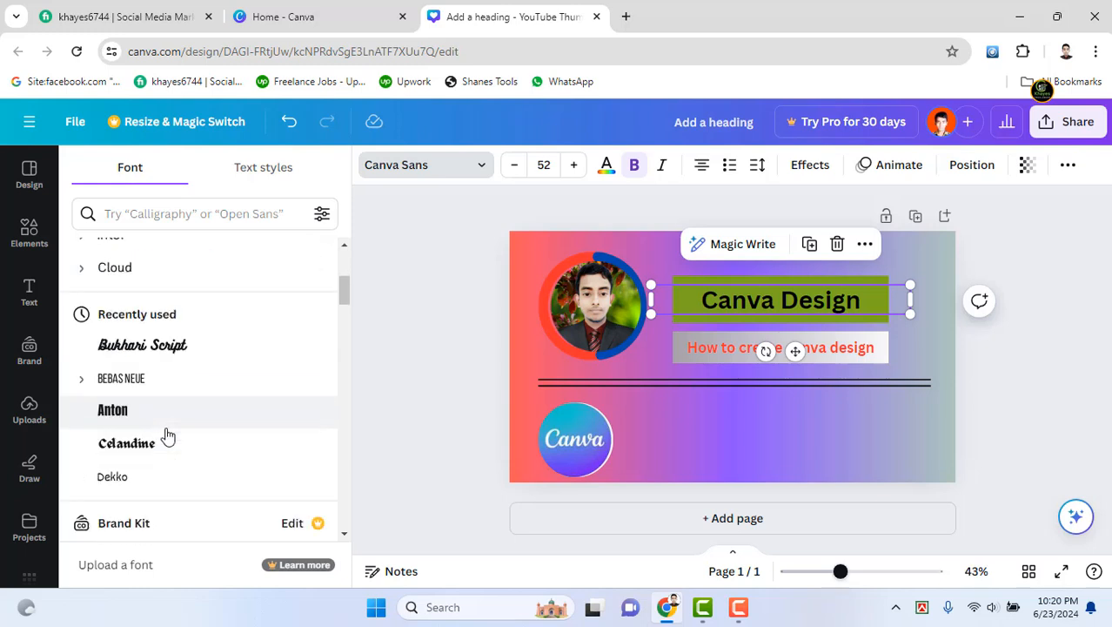
{"action": "left_click", "coordinate": [139, 346]}
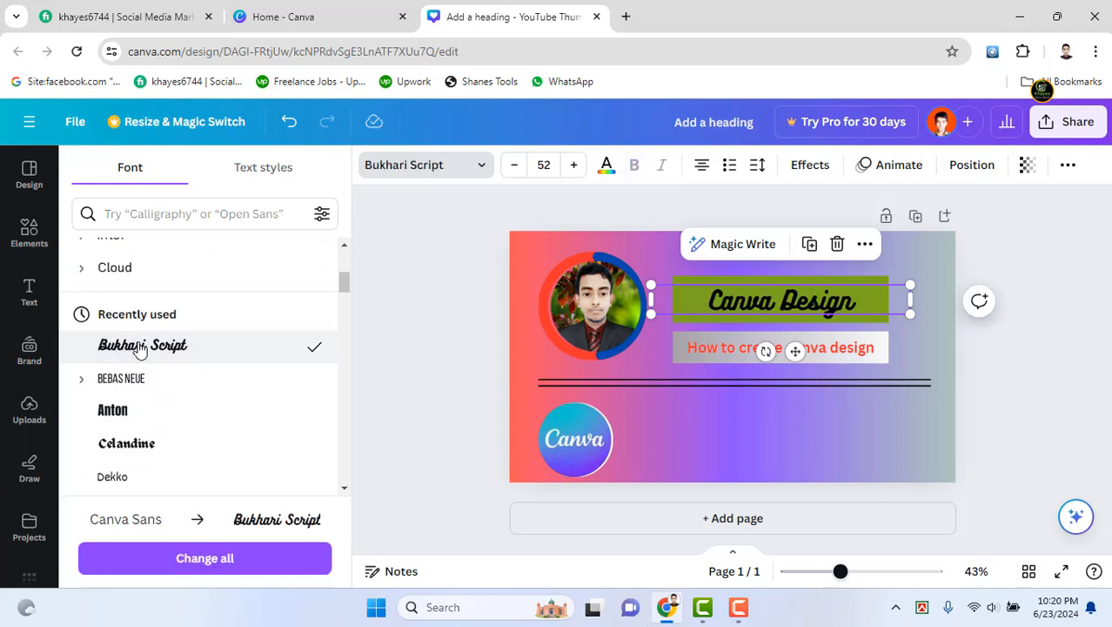
Change the font of the "How to create canva design" subtitle to Gagalin
{"action": "left_click", "coordinate": [800, 302]}
{"action": "left_click", "coordinate": [819, 414]}
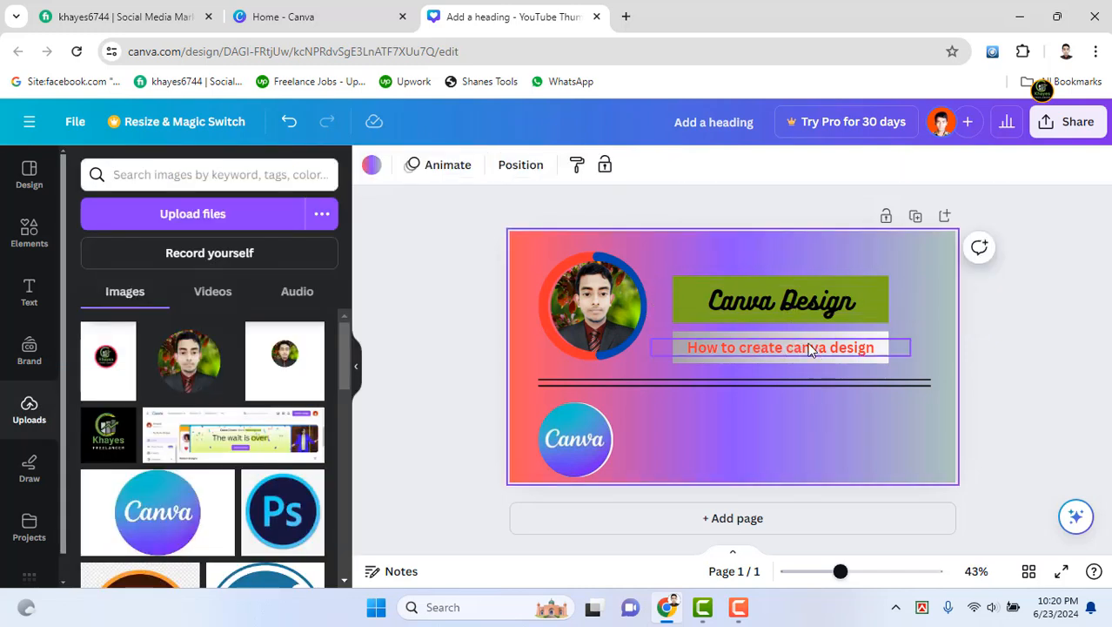
{"action": "left_click", "coordinate": [809, 348]}
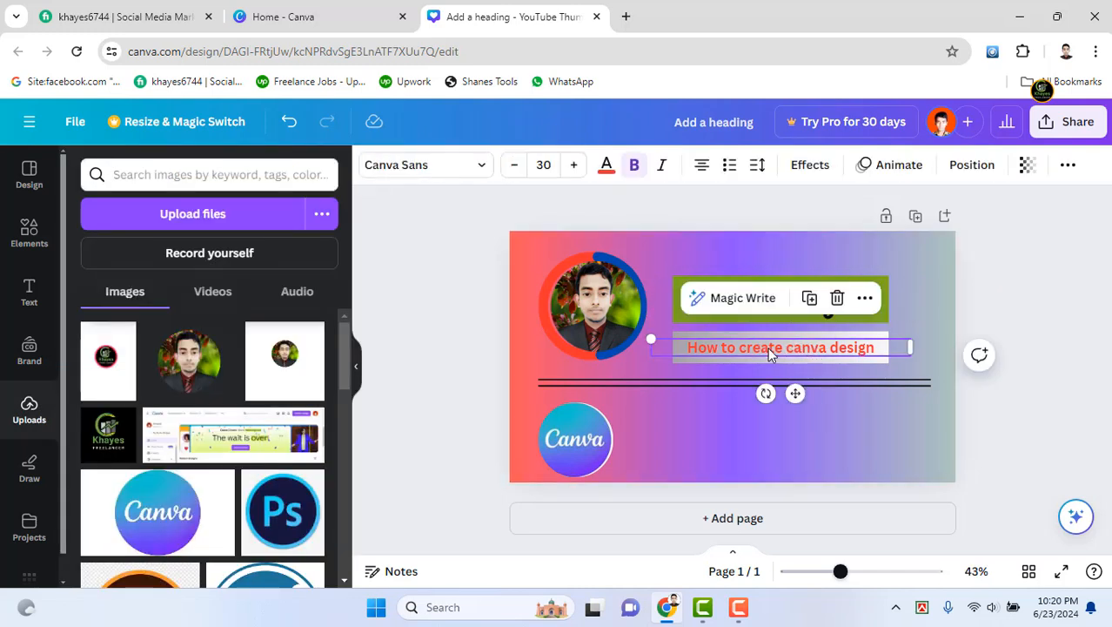
{"action": "left_click", "coordinate": [459, 181]}
{"action": "scroll", "coordinate": [222, 362], "scroll_direction": "down", "scroll_amount": 5}
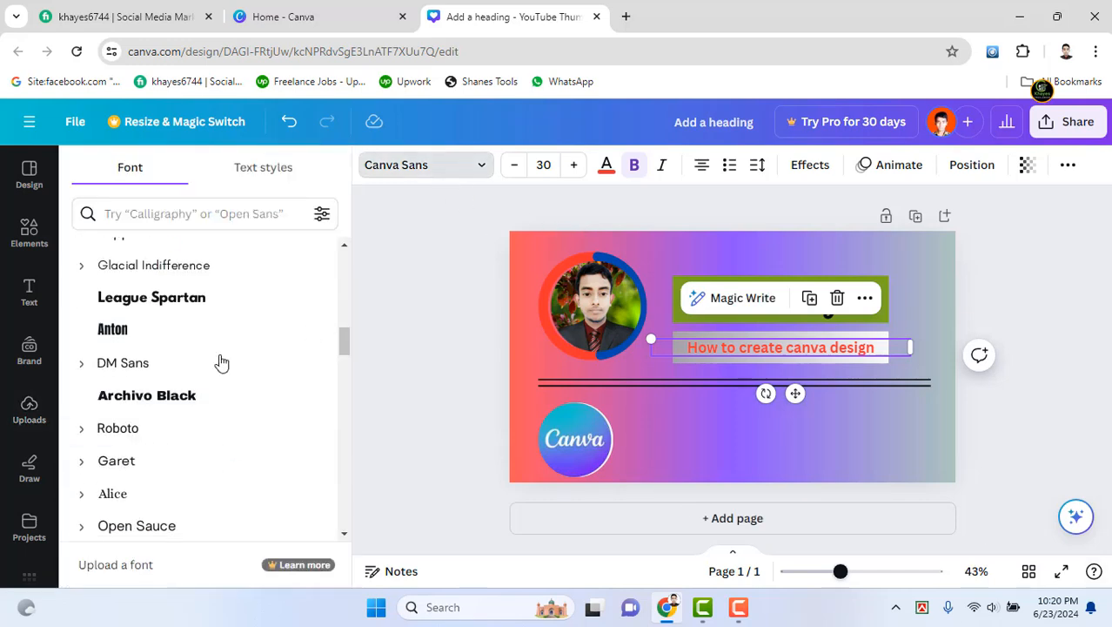
{"action": "scroll", "coordinate": [174, 460], "scroll_direction": "down", "scroll_amount": 3}
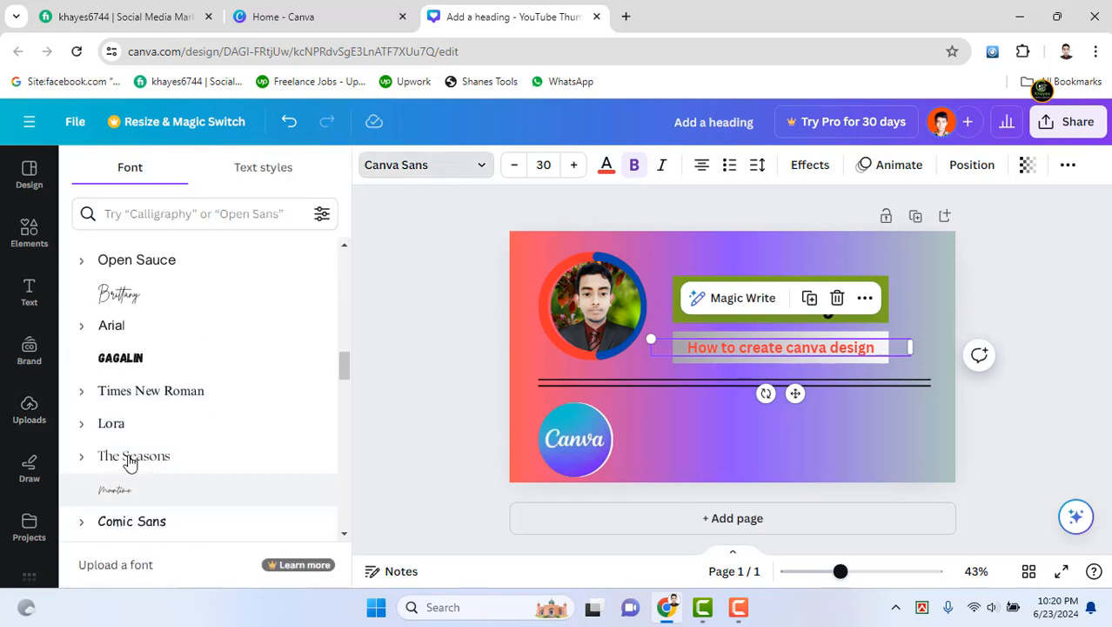
{"action": "left_click", "coordinate": [127, 367]}
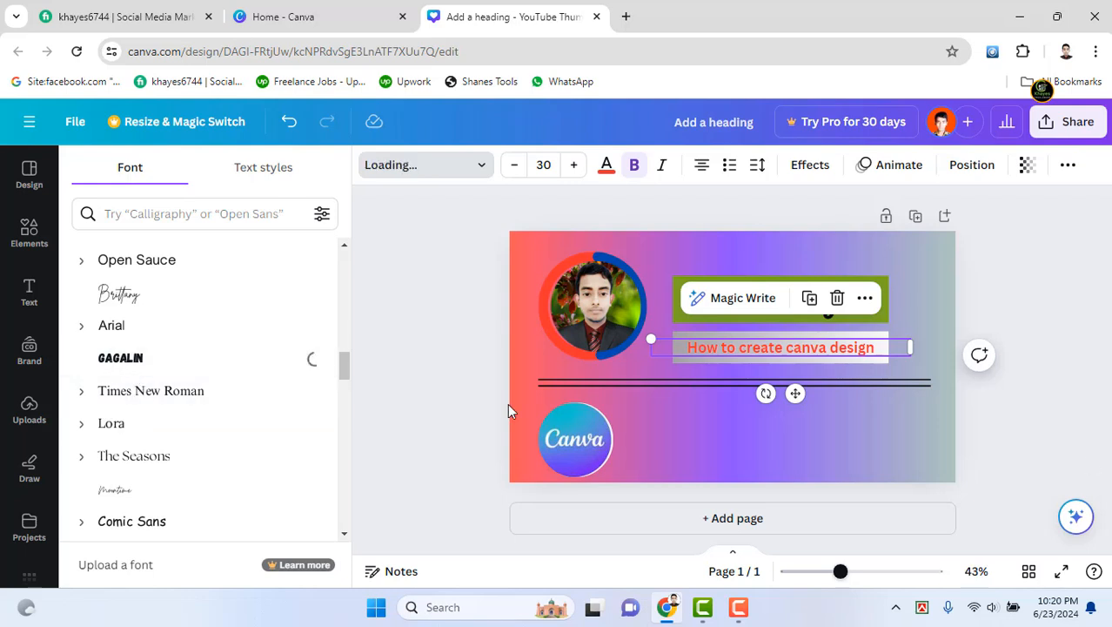
{"action": "scroll", "coordinate": [165, 344], "scroll_direction": "down", "scroll_amount": 3}
{"action": "scroll", "coordinate": [147, 387], "scroll_direction": "down", "scroll_amount": 10}
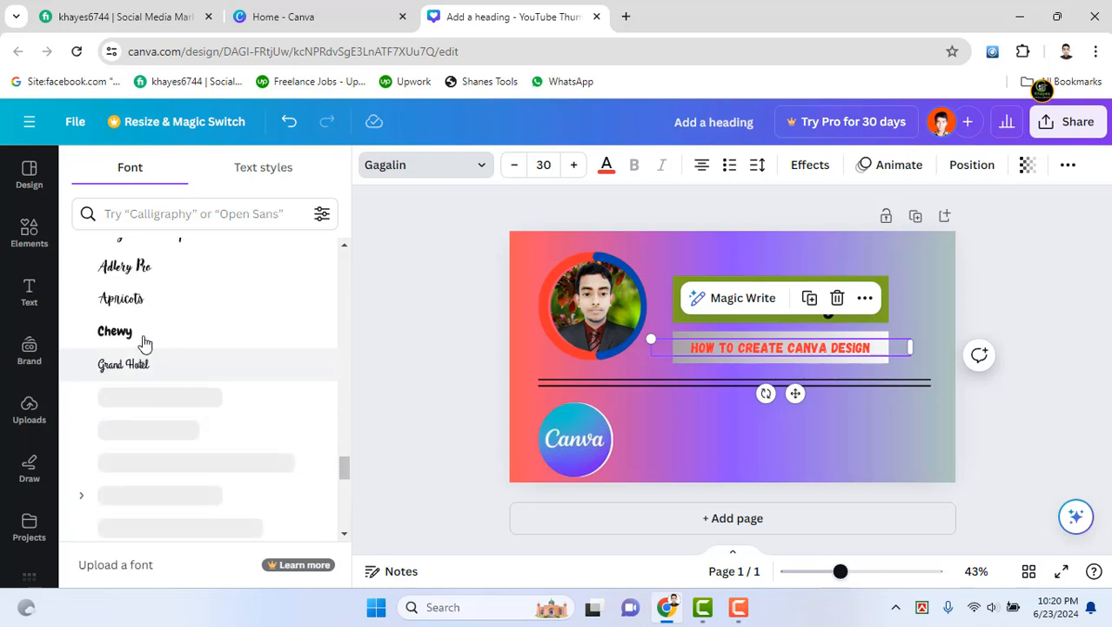
{"action": "scroll", "coordinate": [146, 357], "scroll_direction": "up", "scroll_amount": 3}
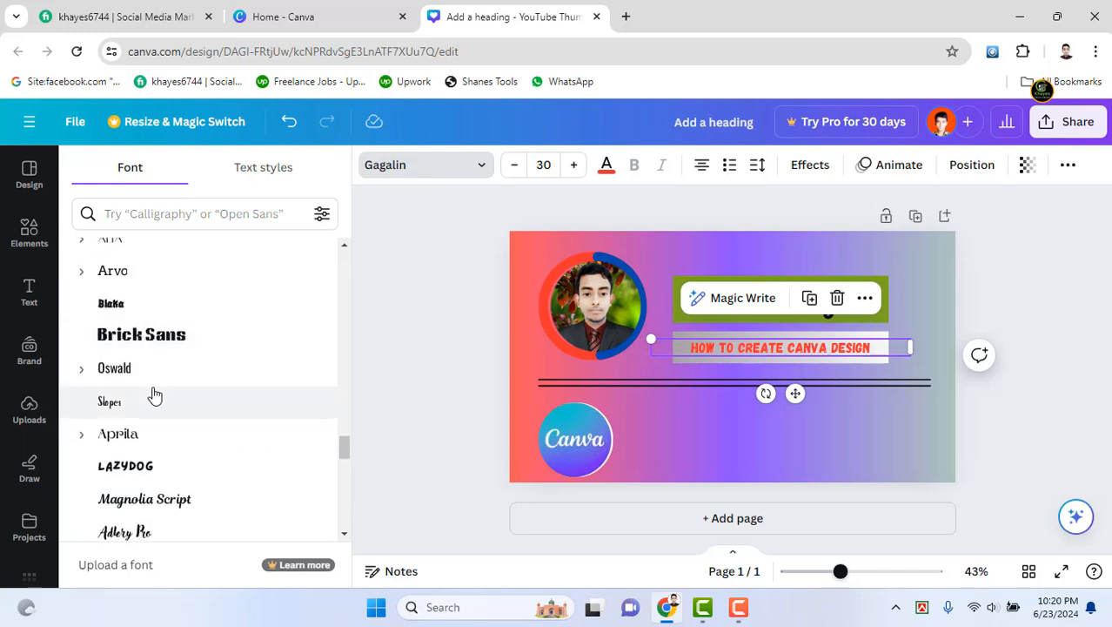
{"action": "scroll", "coordinate": [156, 400], "scroll_direction": "down", "scroll_amount": 6}
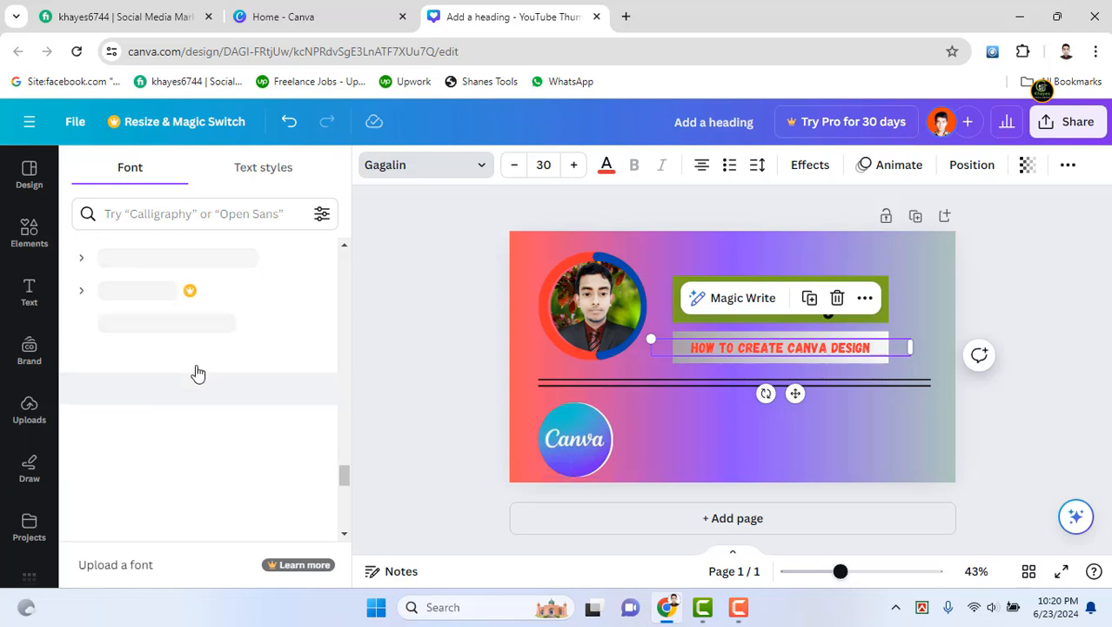
{"action": "scroll", "coordinate": [199, 370], "scroll_direction": "up", "scroll_amount": 5}
{"action": "left_click", "coordinate": [757, 444]}
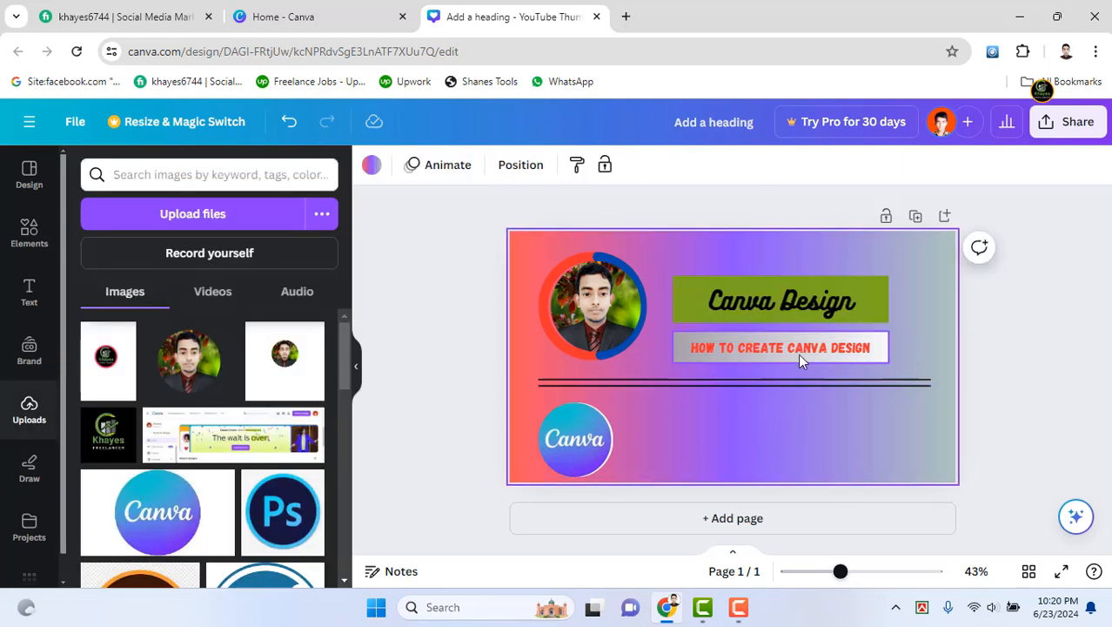
Add a second page to the design and go back to the first page
{"action": "left_click", "coordinate": [761, 305]}
{"action": "left_click", "coordinate": [793, 470]}
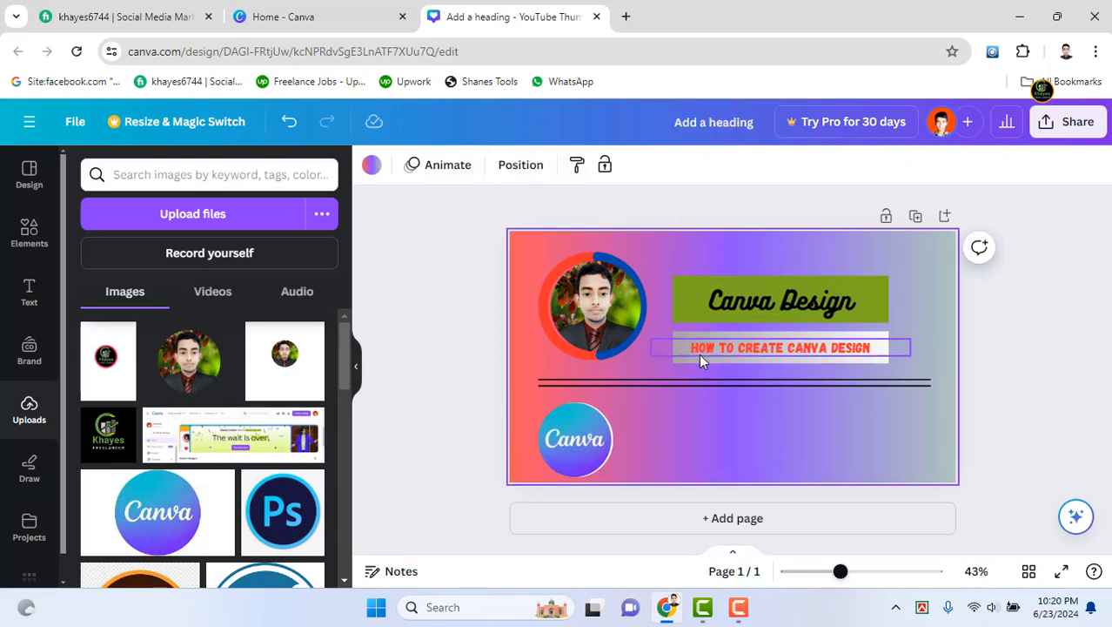
{"action": "left_click", "coordinate": [742, 348]}
{"action": "left_click", "coordinate": [676, 521]}
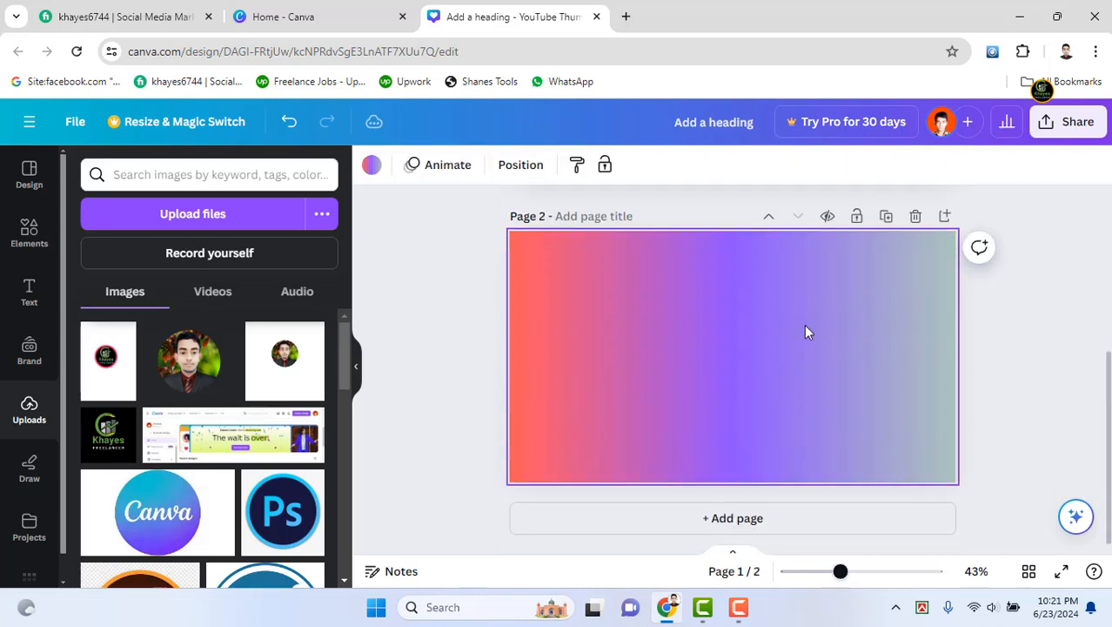
{"action": "scroll", "coordinate": [827, 383], "scroll_direction": "up", "scroll_amount": 3}
Enlarge the "Canva Design" heading to a font size of about 60.8 by resizing its text box
{"action": "left_click", "coordinate": [751, 306]}
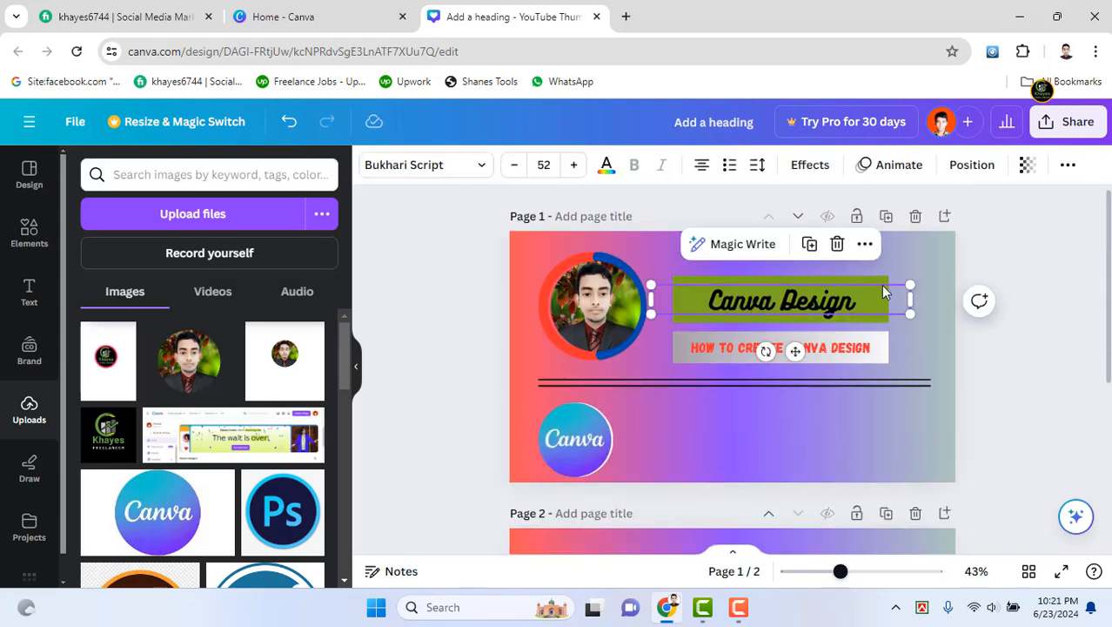
{"action": "left_click_drag", "start_coordinate": [910, 284], "coordinate": [931, 283]}
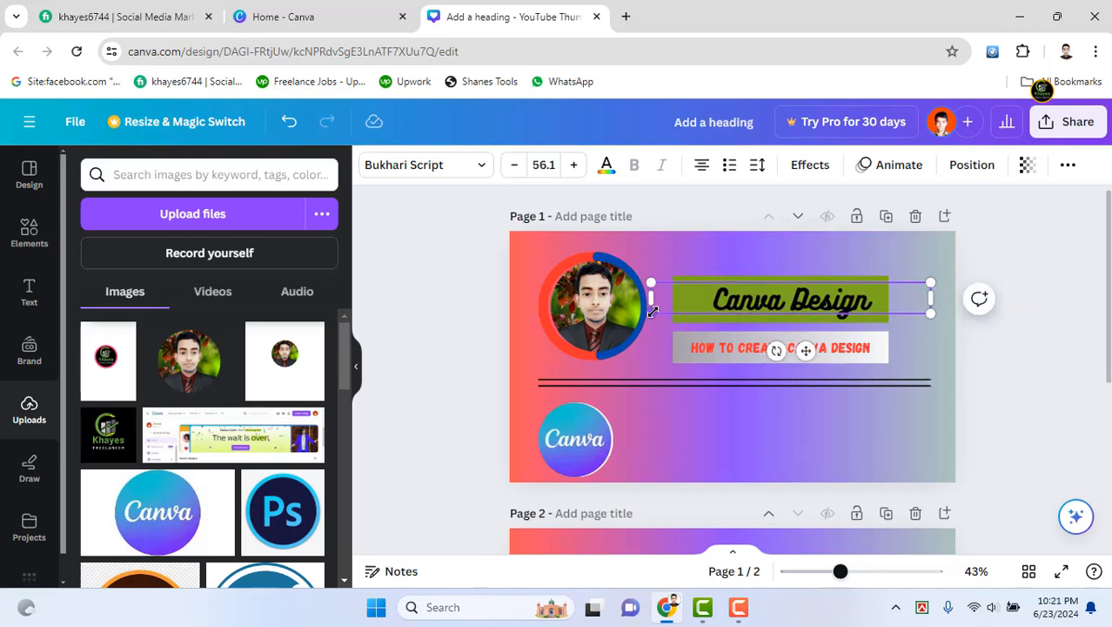
{"action": "mouse_move", "coordinate": [651, 313]}
{"action": "left_mouse_down"}
{"action": "mouse_move", "coordinate": [640, 316]}
{"action": "mouse_move", "coordinate": [651, 324]}
{"action": "left_mouse_up"}
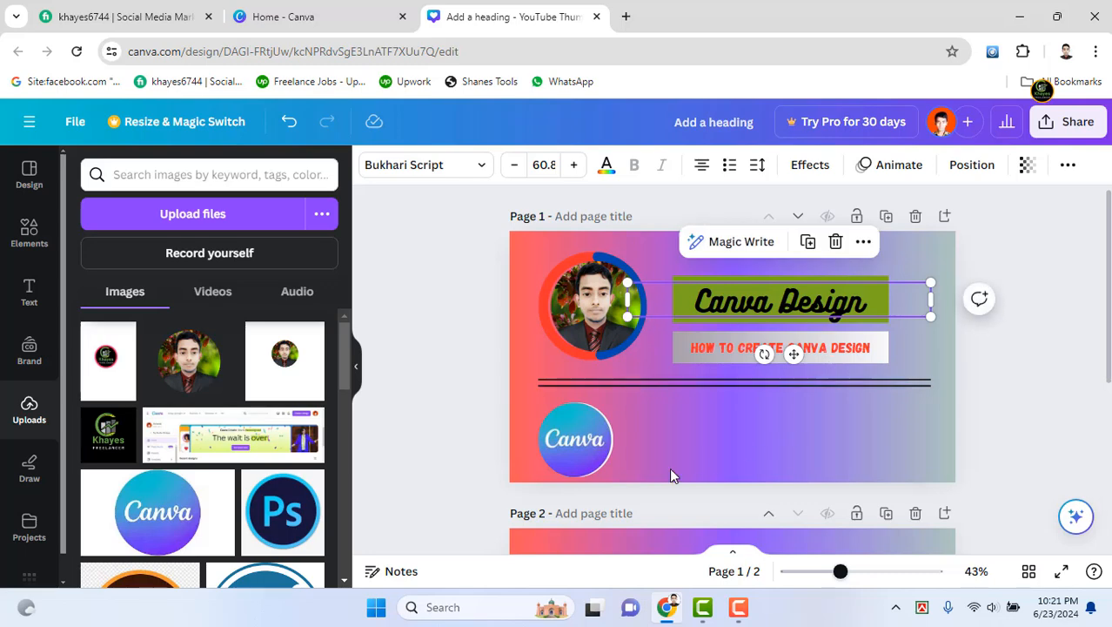
Set the font size of the "How to create canva design" subtitle to 32
{"action": "left_click", "coordinate": [730, 348]}
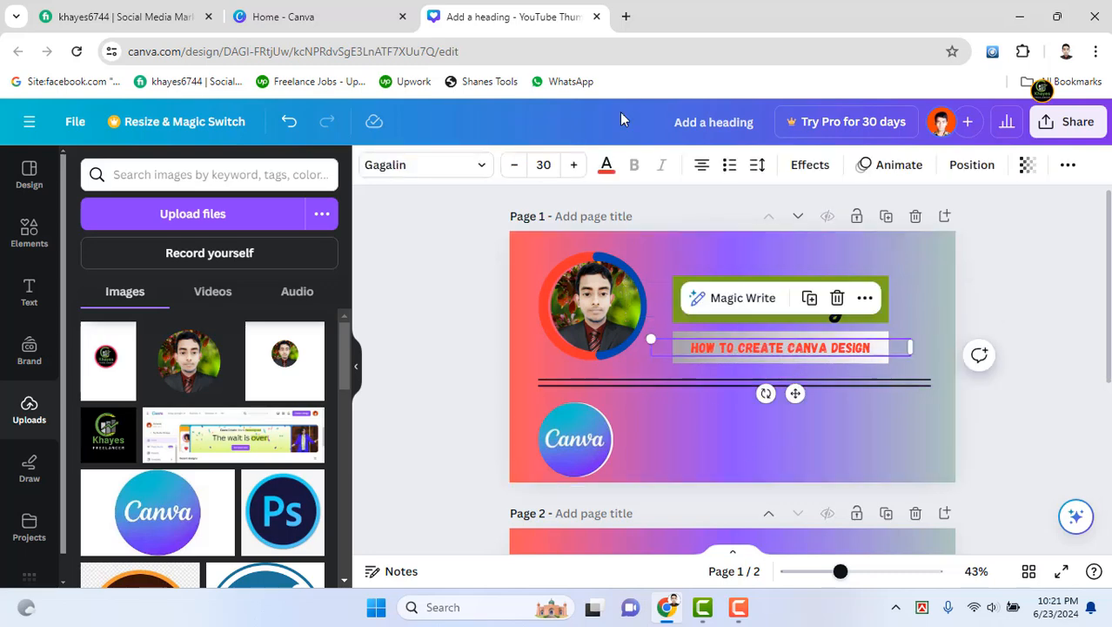
{"action": "left_click", "coordinate": [570, 166]}
{"action": "left_click", "coordinate": [570, 166]}
{"action": "left_click", "coordinate": [705, 428]}
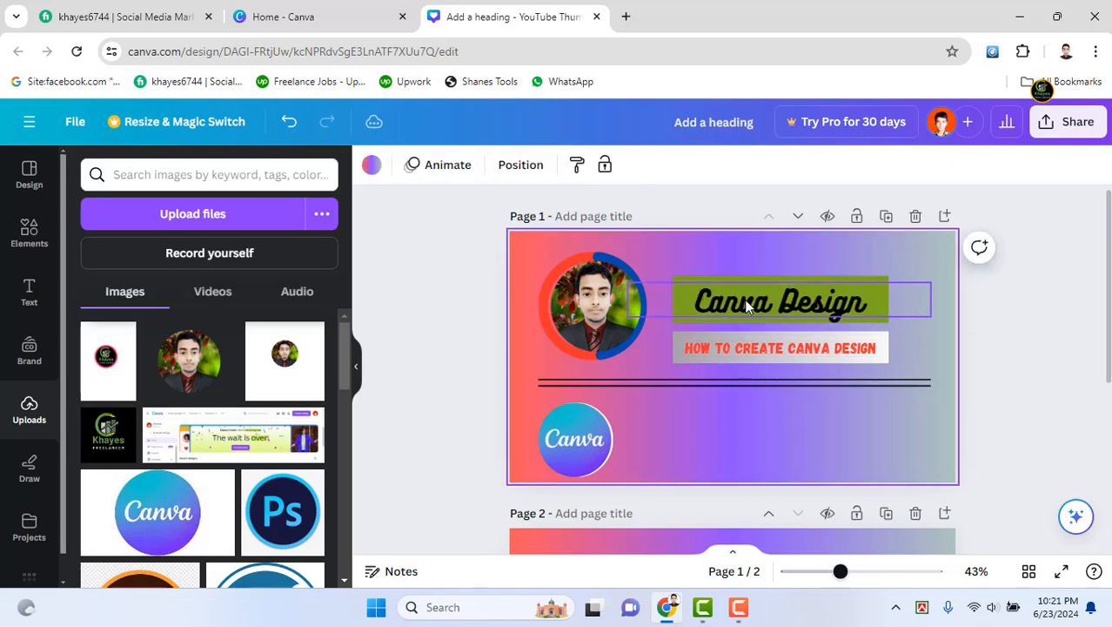
{"action": "left_click", "coordinate": [746, 306]}
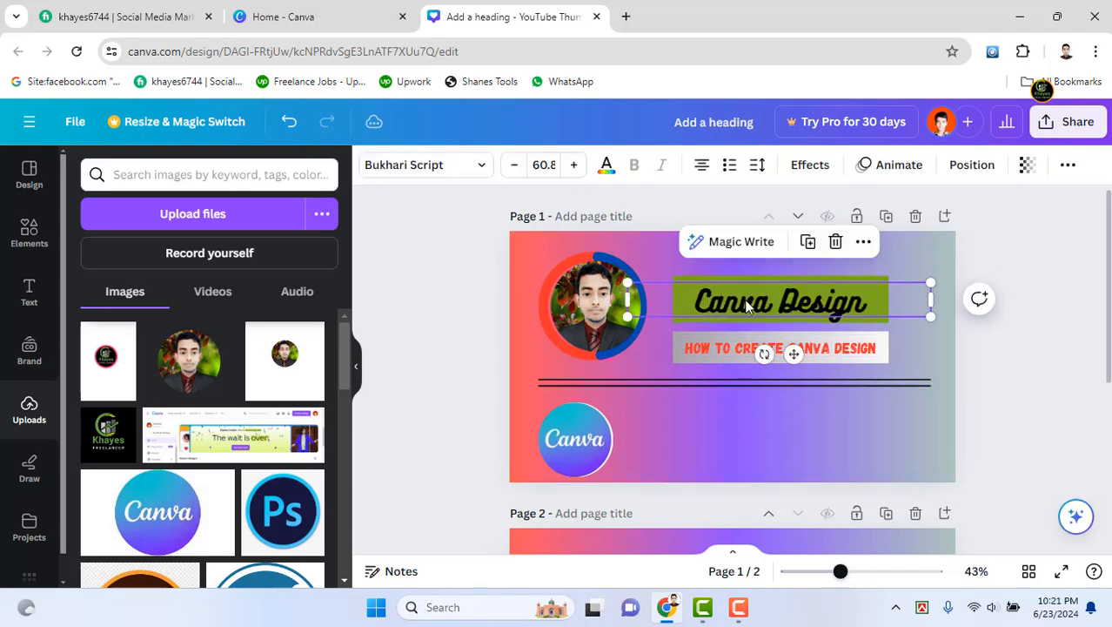
{"action": "left_click", "coordinate": [789, 306]}
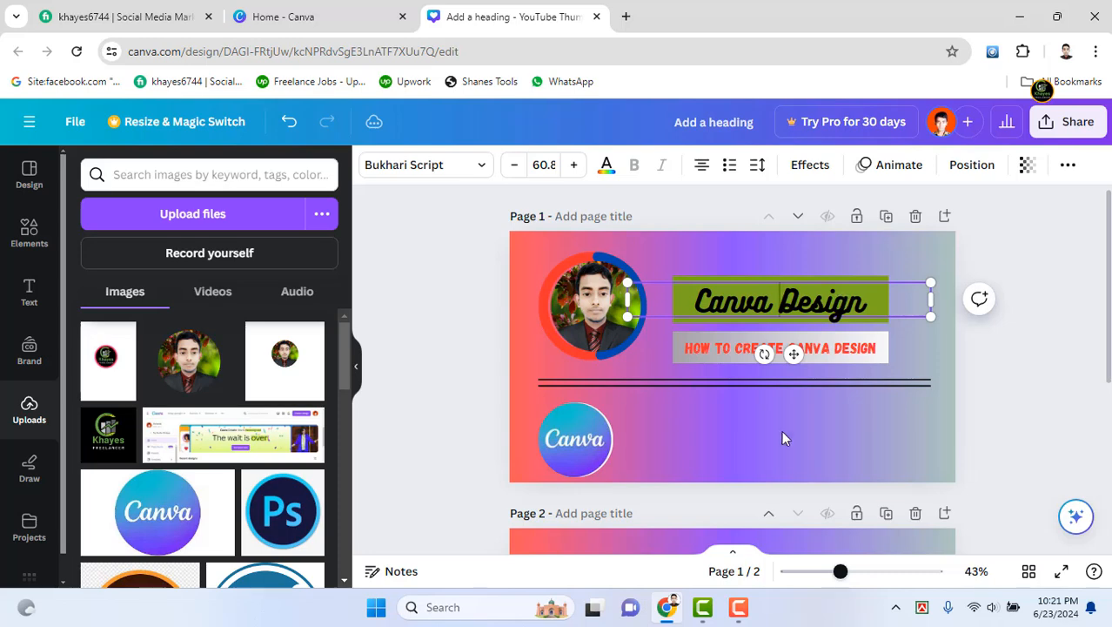
{"action": "left_click", "coordinate": [727, 459]}
Resize the "Canva Design" heading on its green bar to a font size of about 62.5
{"action": "left_click", "coordinate": [768, 301]}
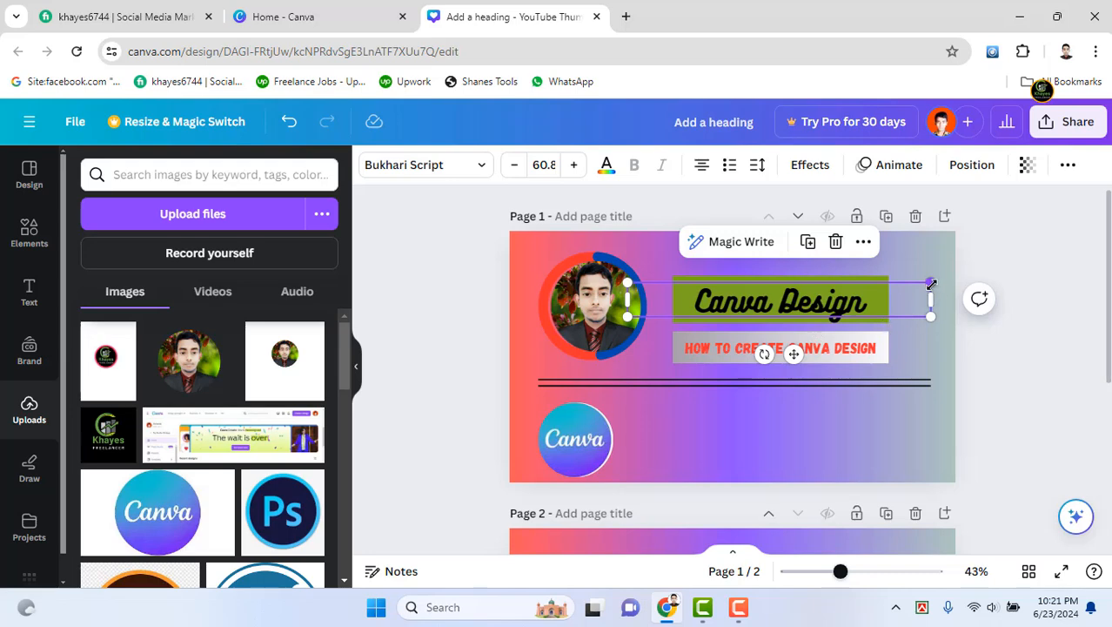
{"action": "left_click_drag", "start_coordinate": [932, 283], "coordinate": [945, 281]}
{"action": "left_click_drag", "start_coordinate": [932, 285], "coordinate": [938, 282]}
{"action": "left_click", "coordinate": [692, 391]}
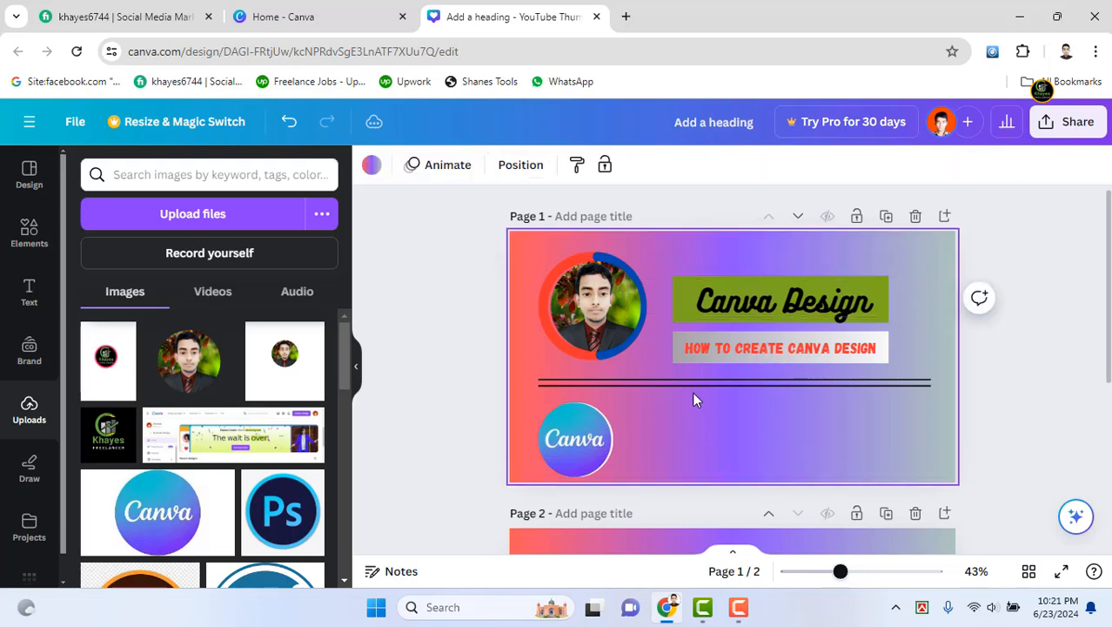
Try smaller font sizes on the "Canva Design" heading, then return it to 62.5
{"action": "left_click", "coordinate": [764, 305]}
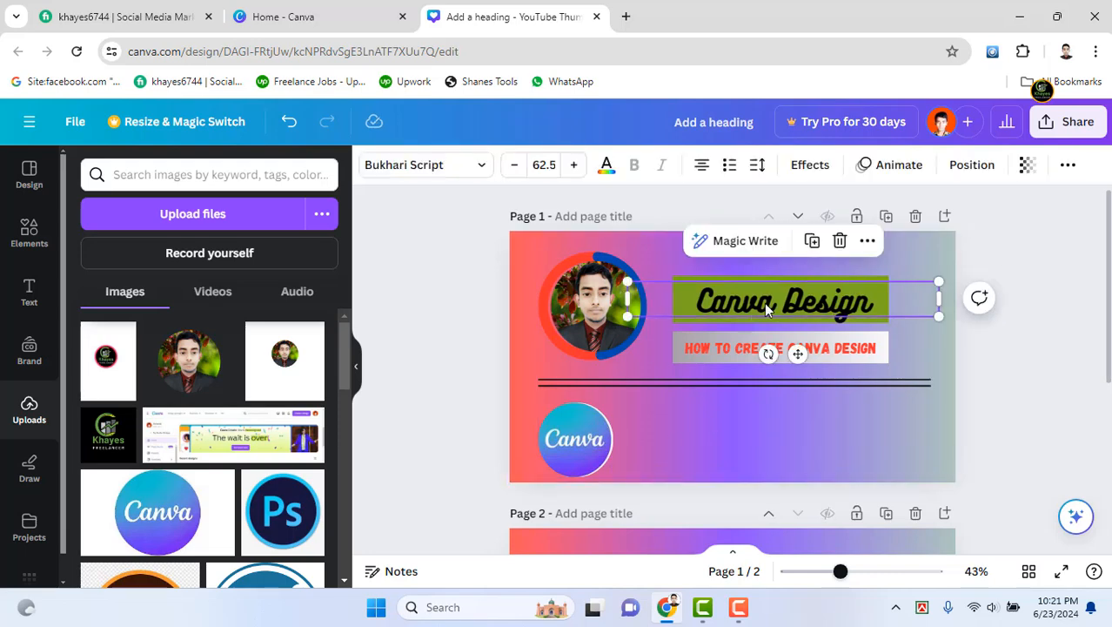
{"action": "left_click", "coordinate": [513, 168]}
{"action": "left_click", "coordinate": [514, 169]}
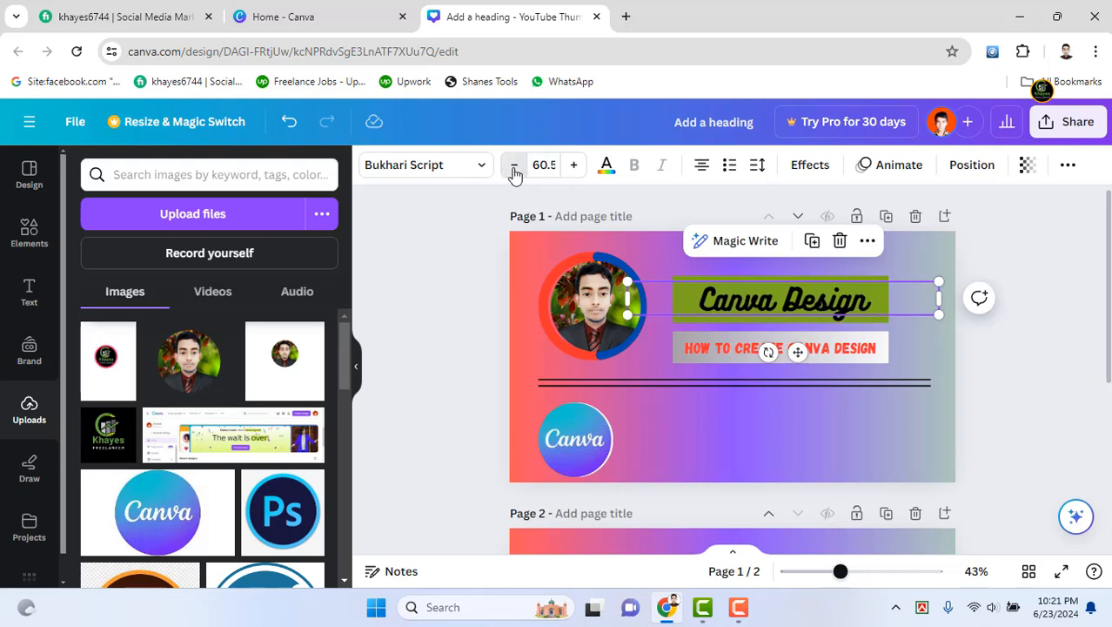
{"action": "left_click", "coordinate": [513, 170]}
{"action": "left_click", "coordinate": [574, 167]}
{"action": "left_click", "coordinate": [575, 167]}
{"action": "left_click", "coordinate": [575, 167]}
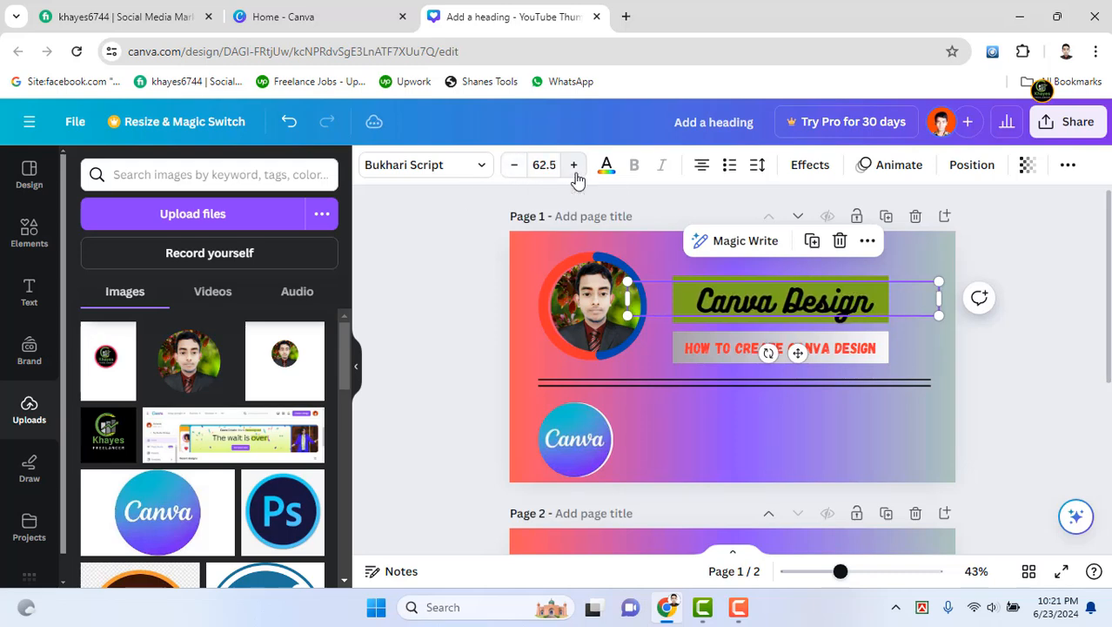
{"action": "left_click", "coordinate": [747, 470]}
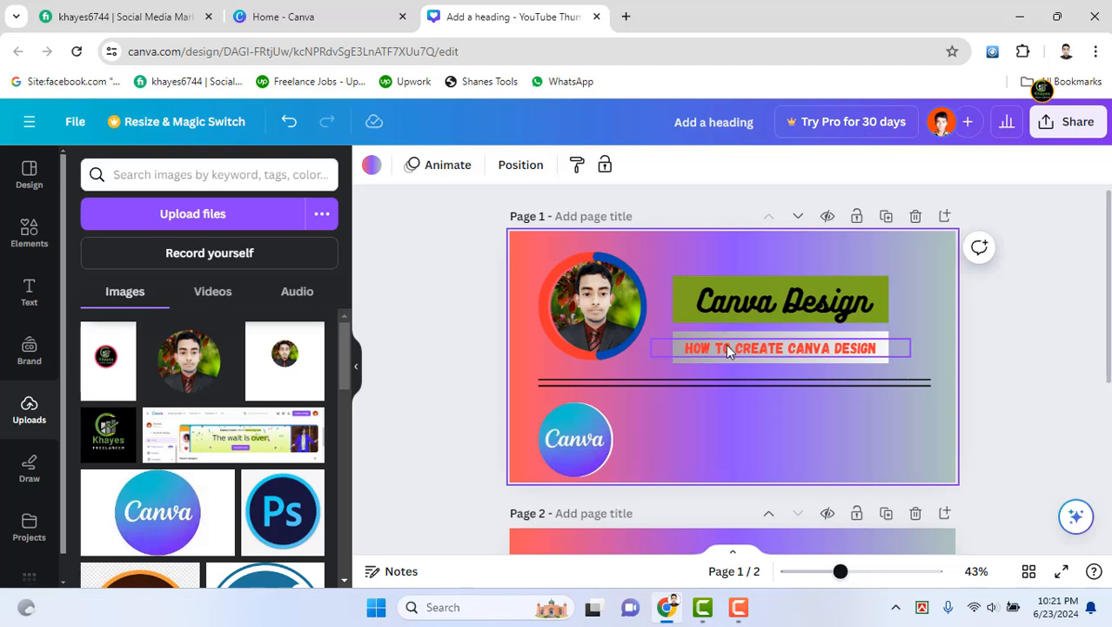
Try a smaller font size on the "How to create canva design" subtitle, then return it to 32
{"action": "left_click", "coordinate": [726, 344]}
{"action": "left_click", "coordinate": [512, 167]}
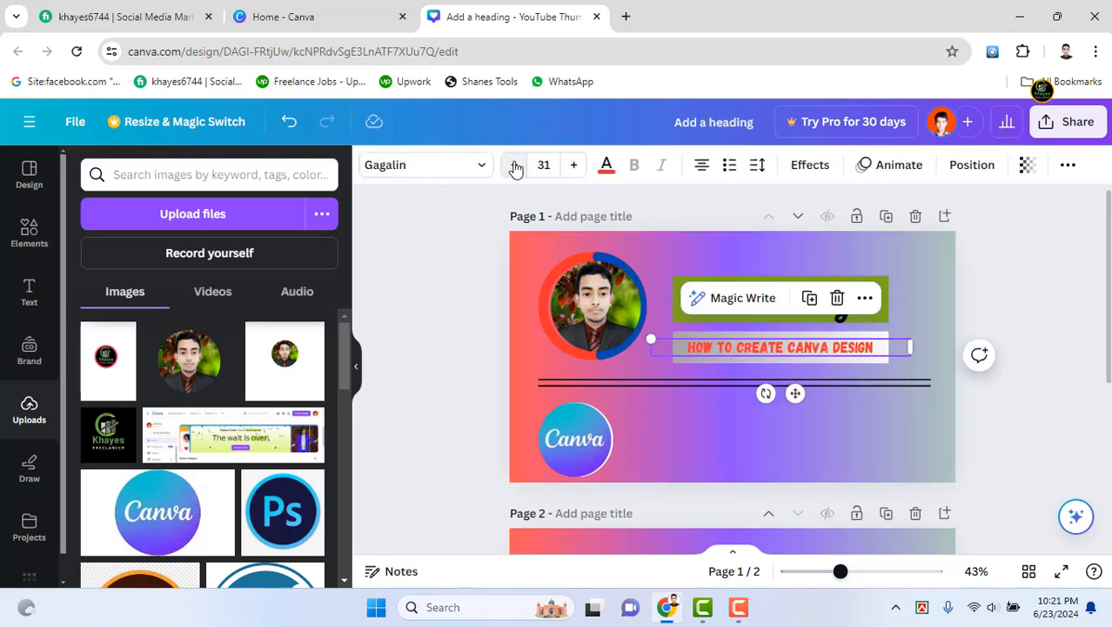
{"action": "left_click", "coordinate": [511, 167]}
{"action": "left_click", "coordinate": [575, 165]}
{"action": "left_click", "coordinate": [574, 166]}
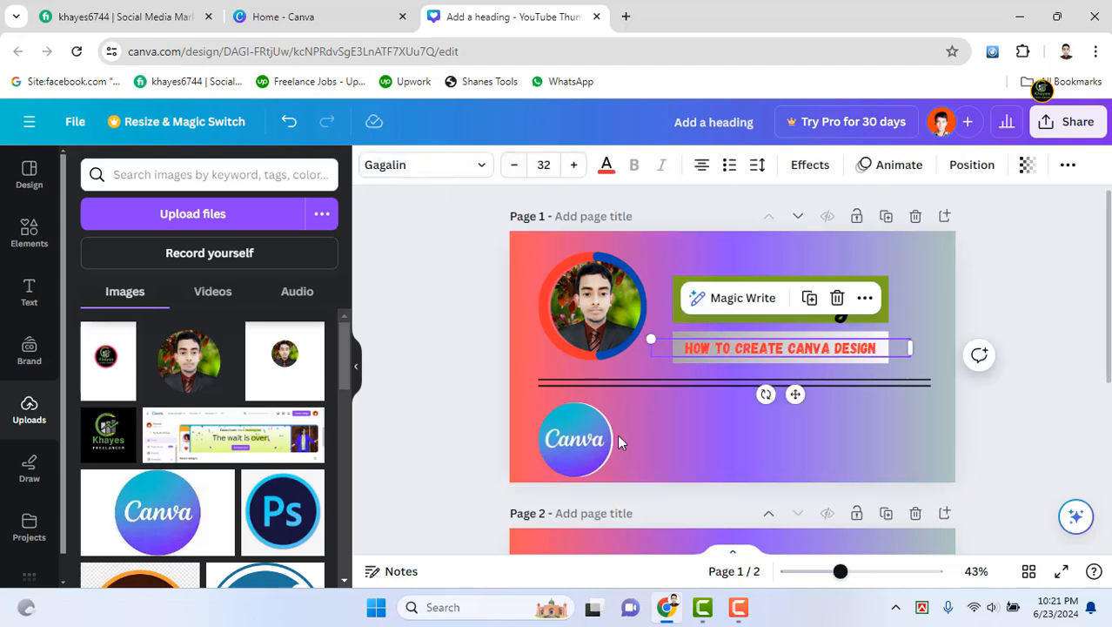
{"action": "left_click", "coordinate": [570, 445]}
{"action": "left_click", "coordinate": [797, 299]}
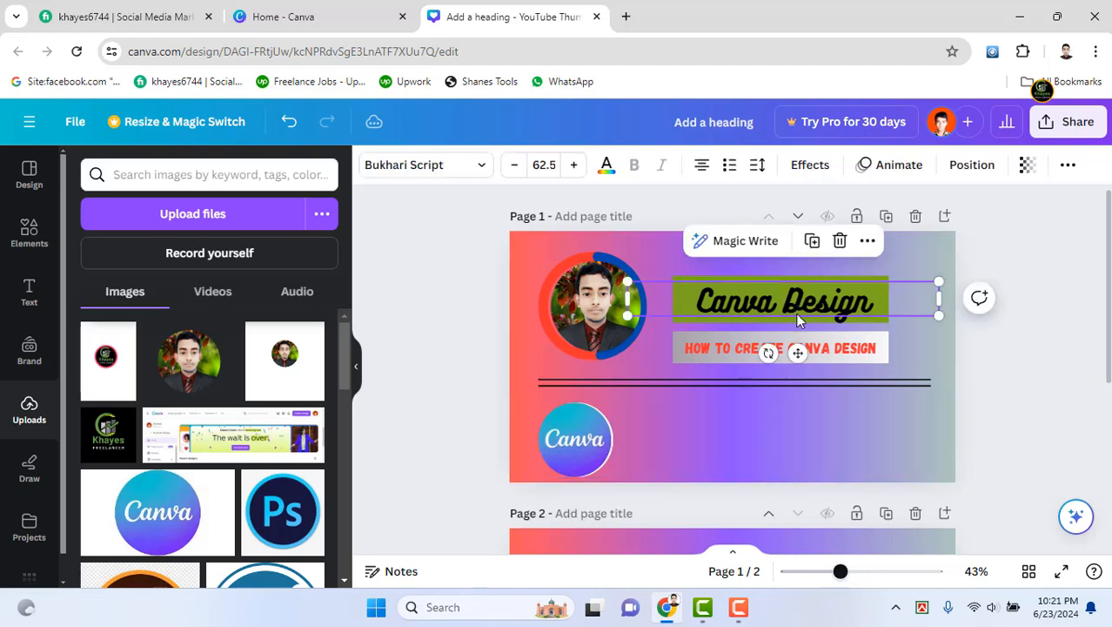
{"action": "left_click", "coordinate": [777, 469]}
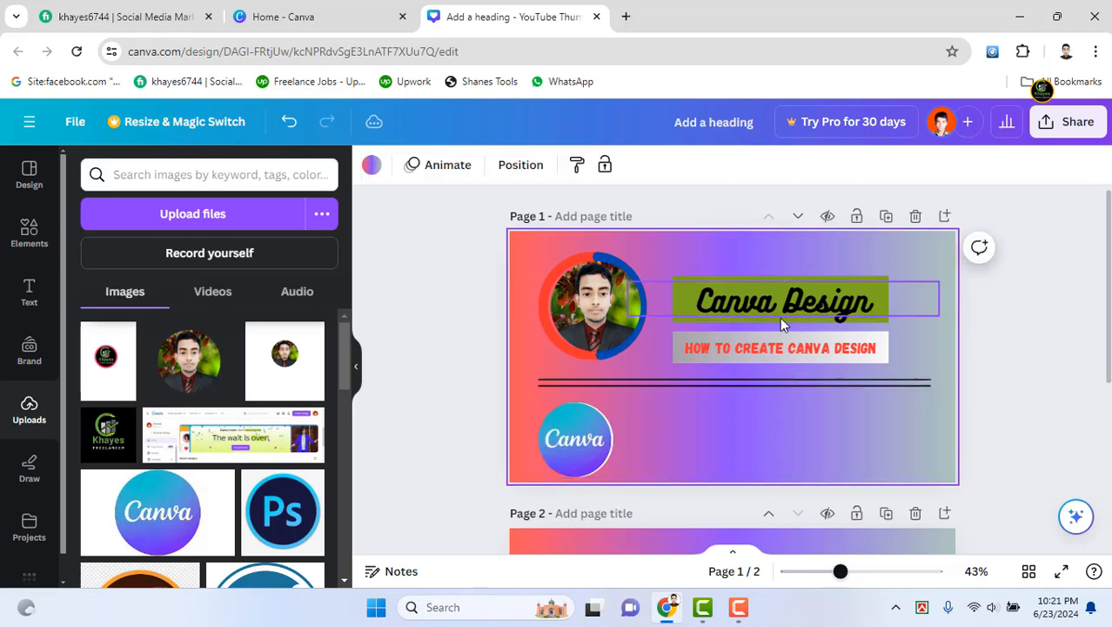
Move the "How to create canva design" subtitle down off the grey gradient bar, onto the double lines
{"action": "left_click", "coordinate": [761, 350]}
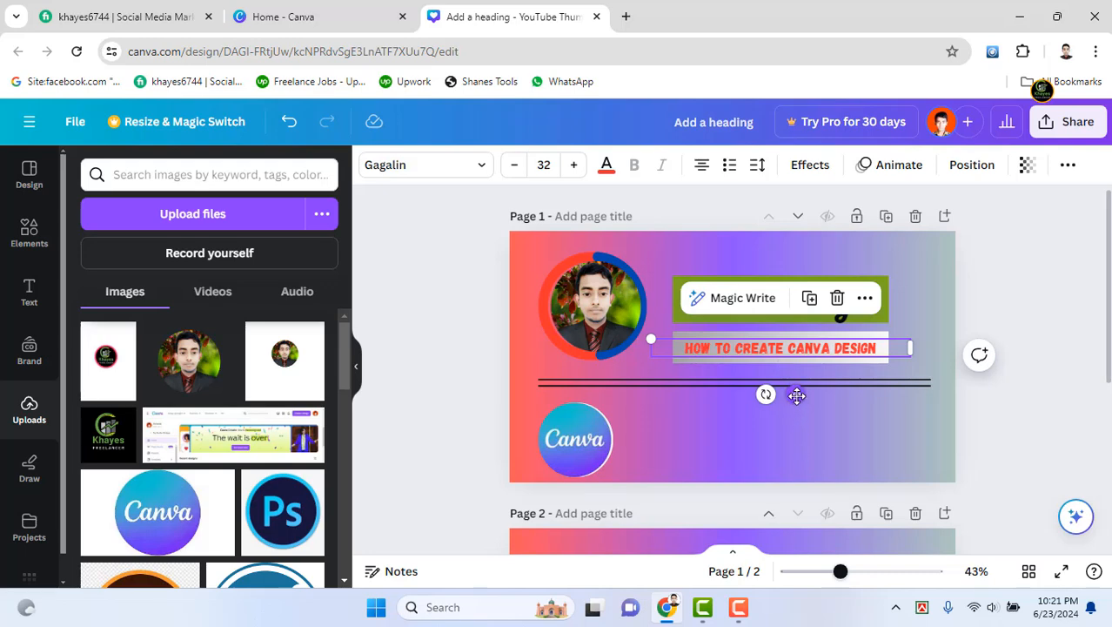
{"action": "left_click_drag", "start_coordinate": [797, 396], "coordinate": [797, 433]}
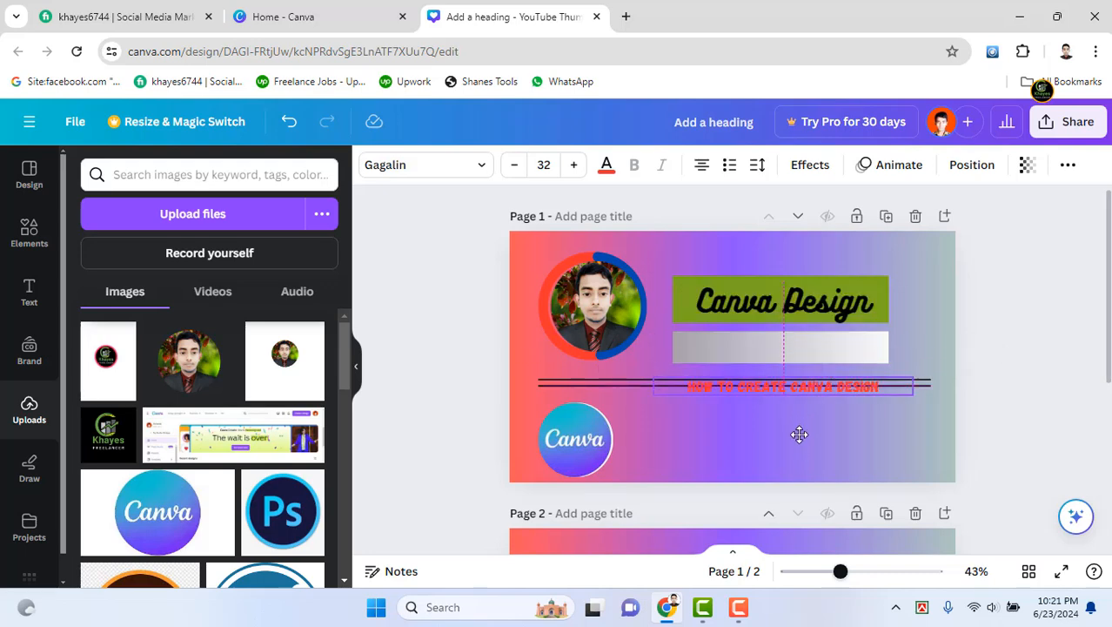
Set the transparency of the grey gradient bar under the heading to 68 and shift the bar slightly down
{"action": "left_click", "coordinate": [786, 355]}
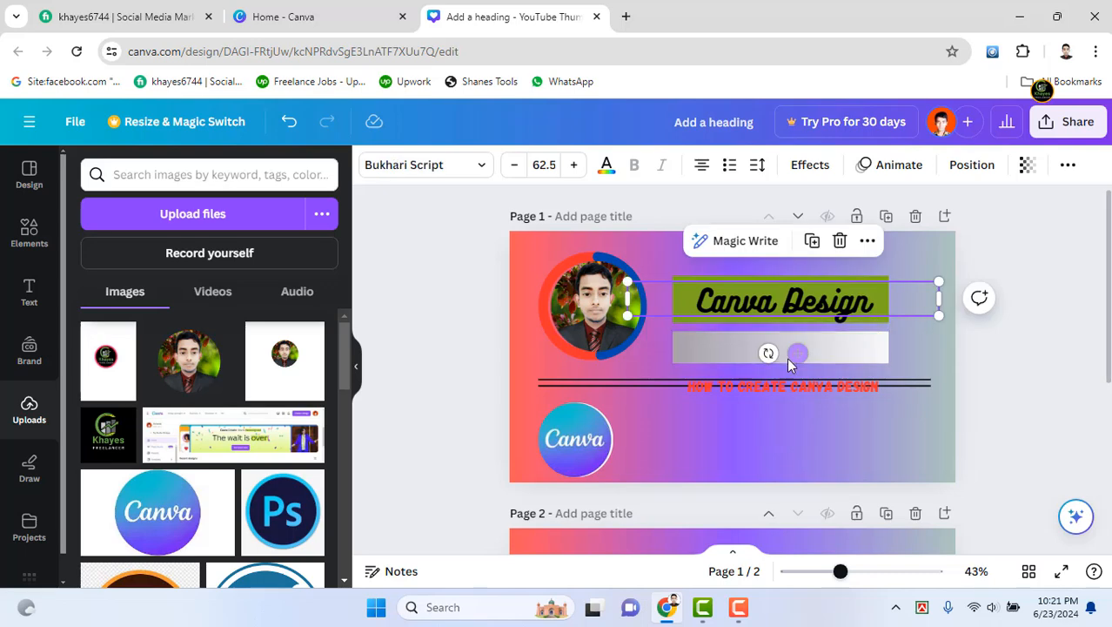
{"action": "left_click", "coordinate": [863, 353]}
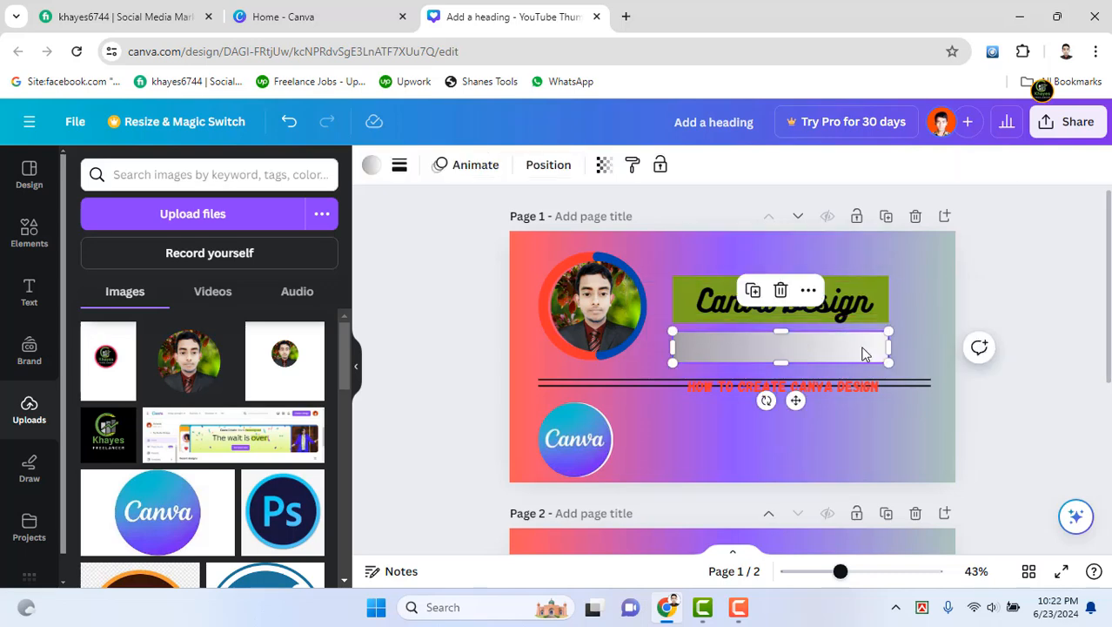
{"action": "left_click", "coordinate": [604, 165]}
{"action": "left_click_drag", "start_coordinate": [546, 241], "coordinate": [523, 245]}
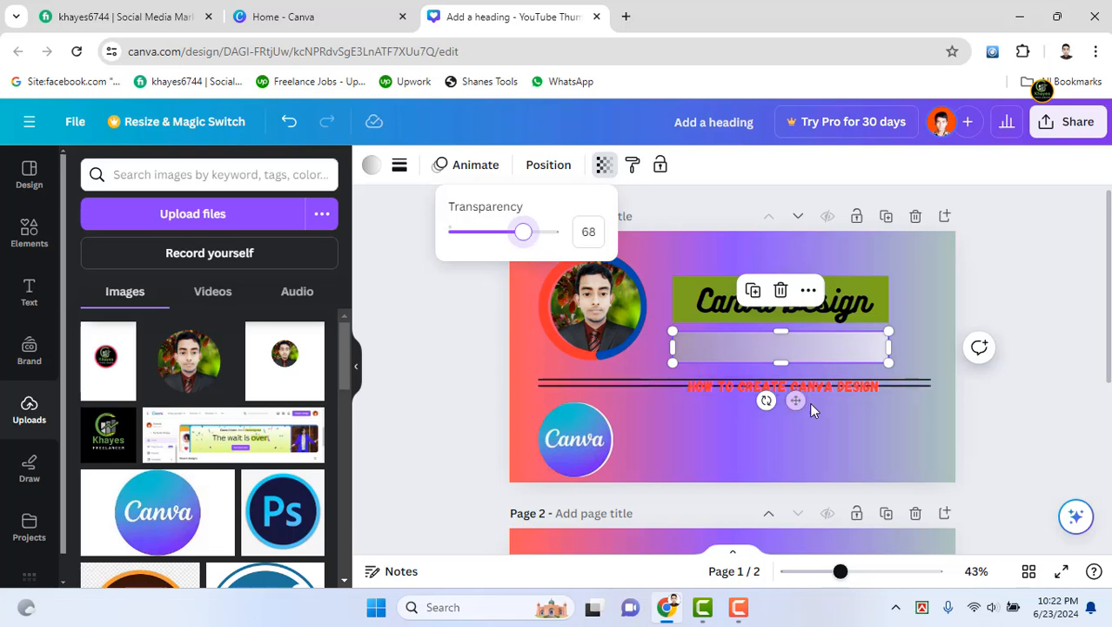
{"action": "mouse_move", "coordinate": [795, 401]}
{"action": "left_mouse_down"}
{"action": "mouse_move", "coordinate": [789, 377]}
{"action": "mouse_move", "coordinate": [794, 406]}
{"action": "left_mouse_up"}
{"action": "left_click", "coordinate": [764, 439]}
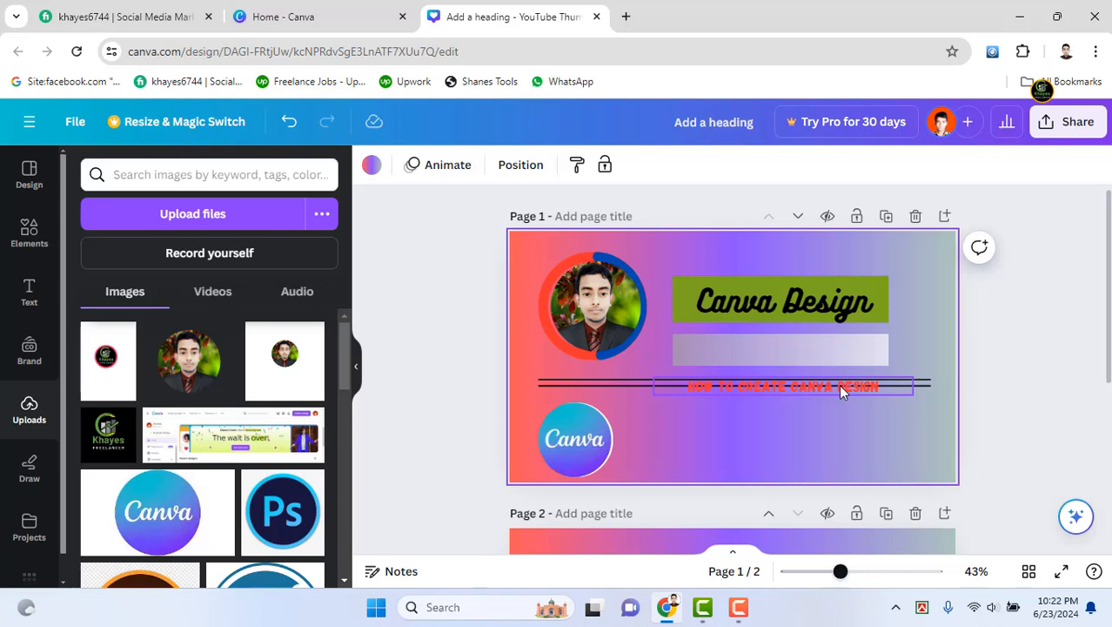
Move the "How to create canva design" subtitle up from the double lines onto the grey gradient bar
{"action": "left_click", "coordinate": [838, 384]}
{"action": "left_click", "coordinate": [699, 427]}
{"action": "left_click", "coordinate": [717, 383]}
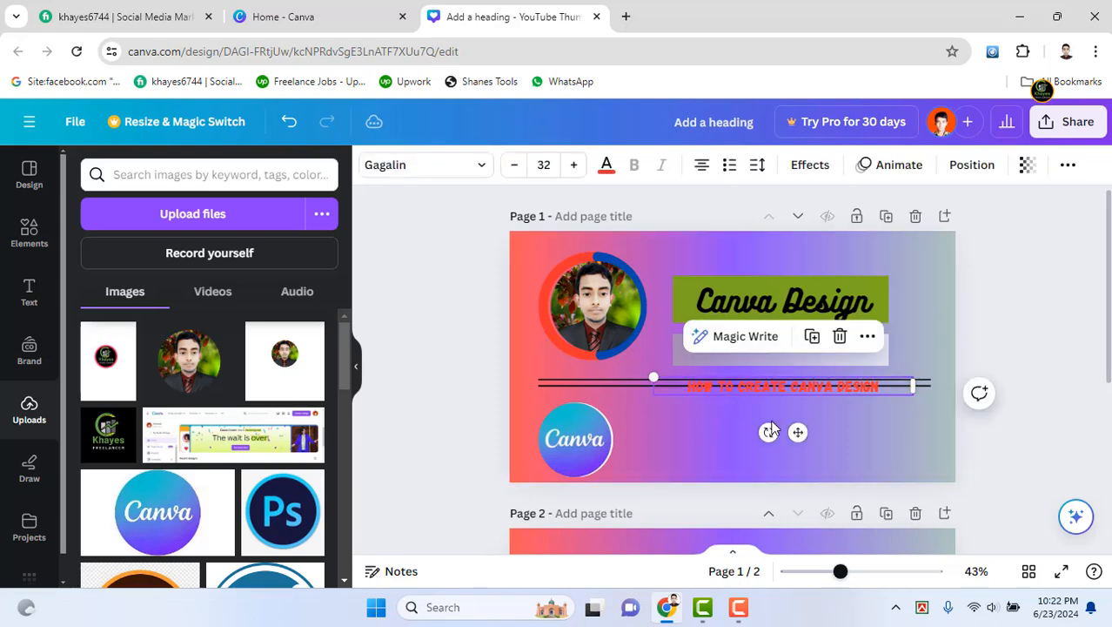
{"action": "left_click_drag", "start_coordinate": [792, 430], "coordinate": [795, 391]}
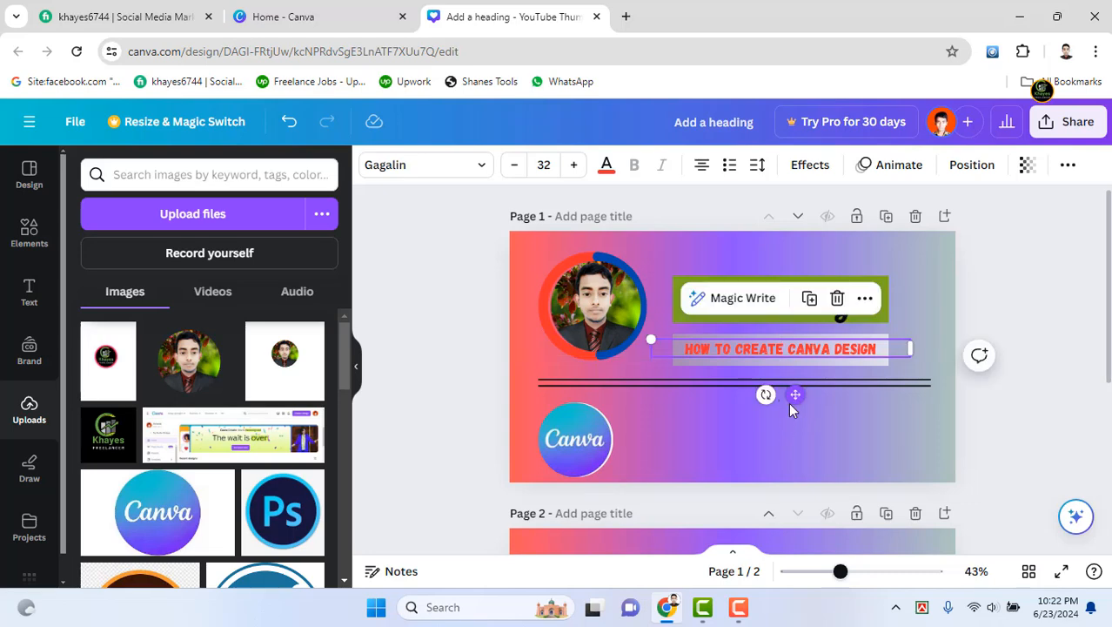
{"action": "left_click", "coordinate": [791, 403]}
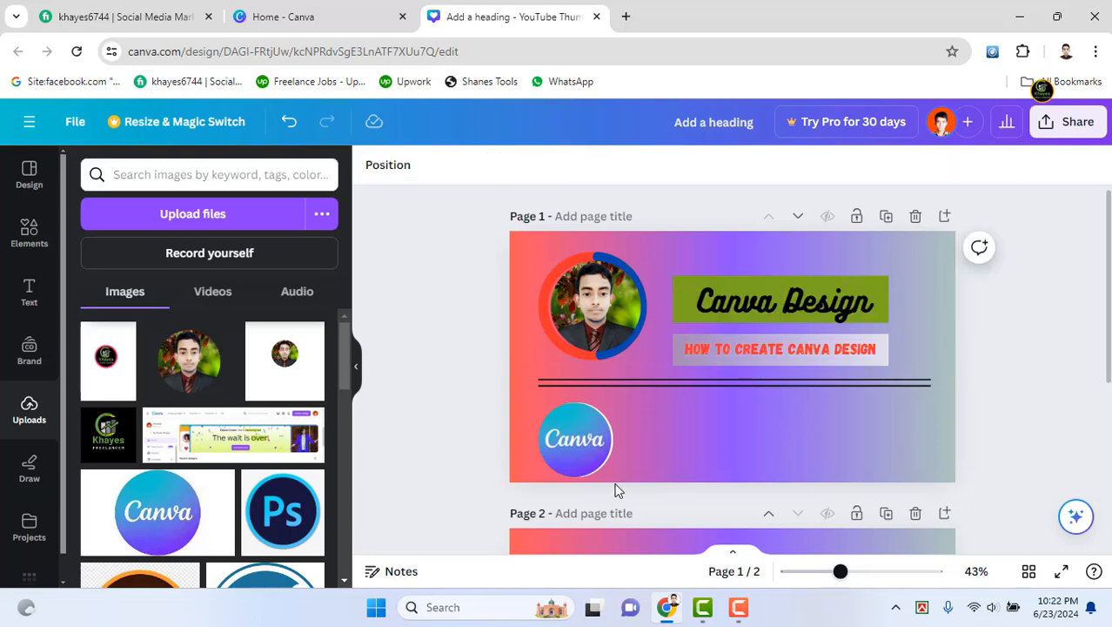
{"action": "left_click", "coordinate": [570, 447]}
{"action": "scroll", "coordinate": [149, 517], "scroll_direction": "down", "scroll_amount": 5}
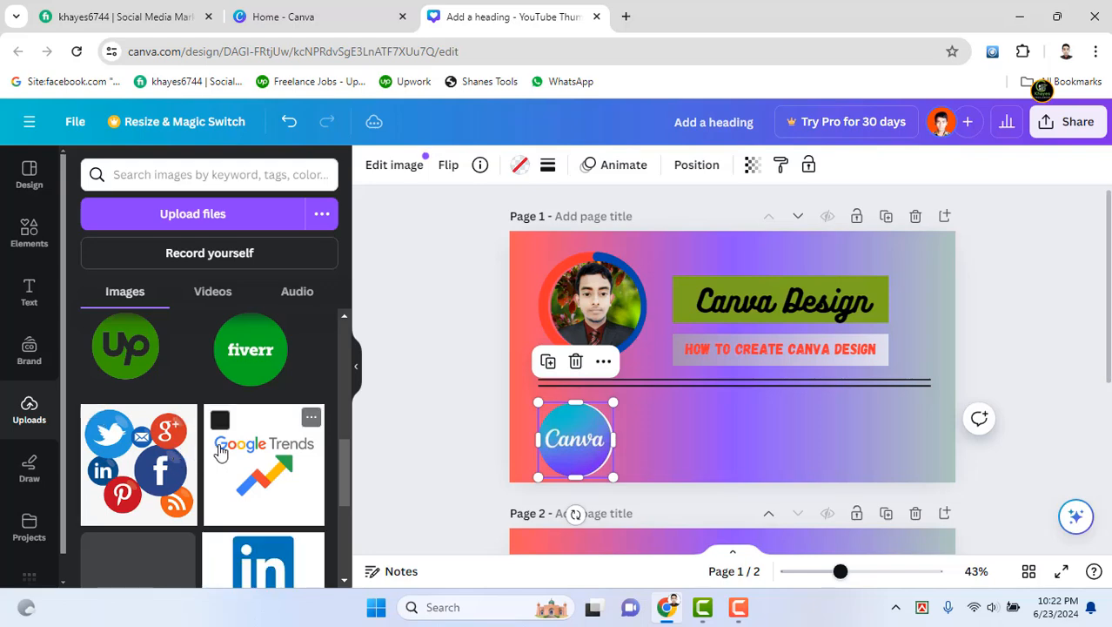
{"action": "scroll", "coordinate": [218, 461], "scroll_direction": "down", "scroll_amount": 3}
{"action": "scroll", "coordinate": [219, 402], "scroll_direction": "up", "scroll_amount": 10}
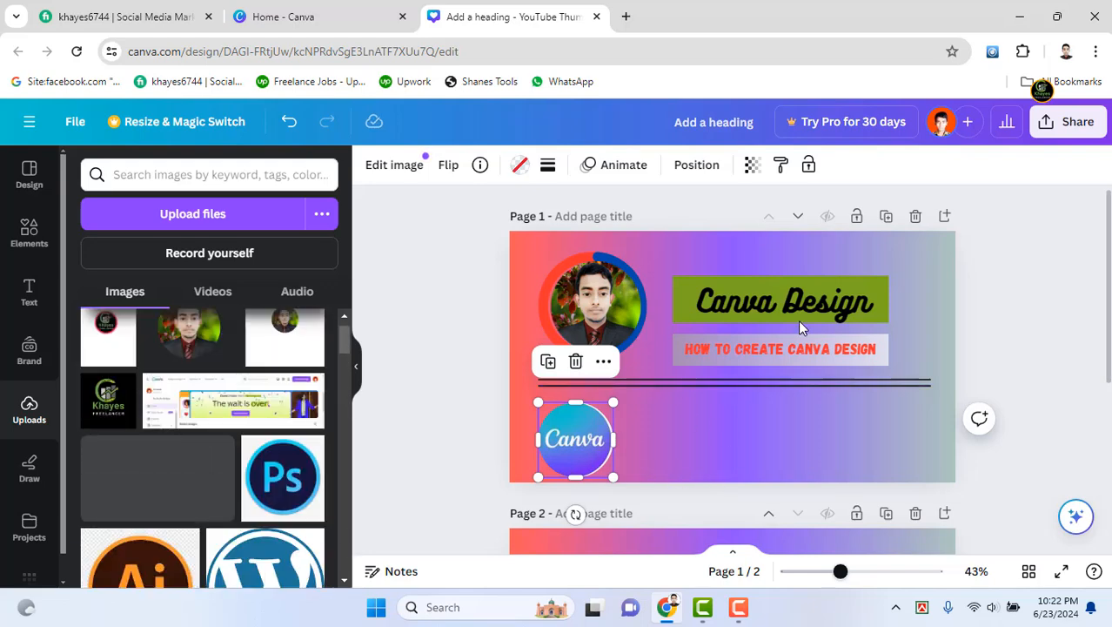
Add a default heading text box and place it below the double lines, beside the Canva logo
{"action": "left_click", "coordinate": [810, 304]}
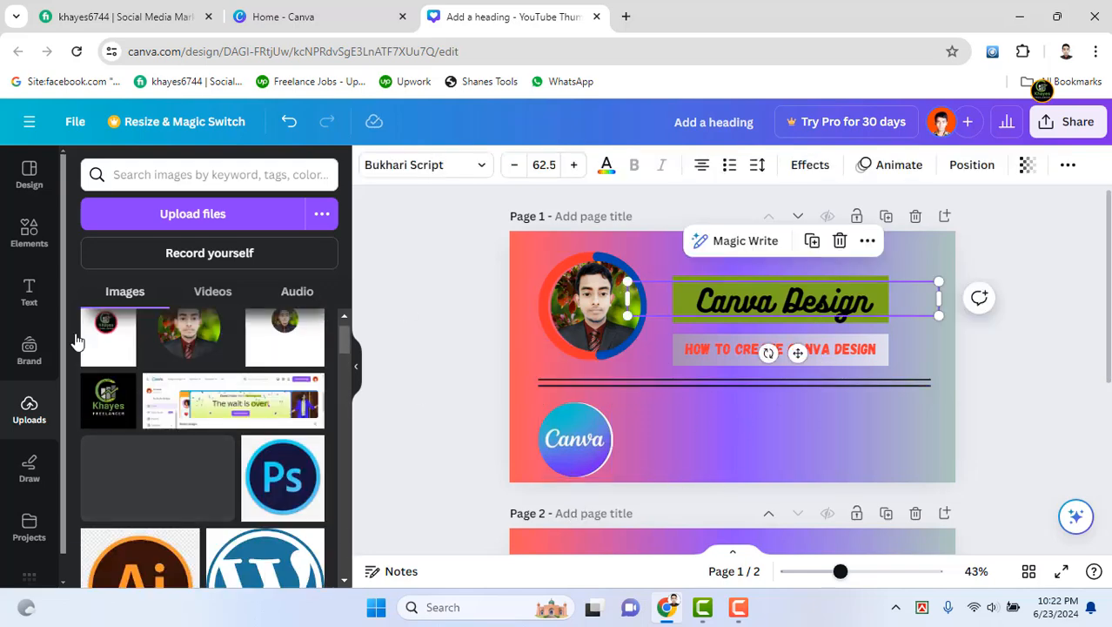
{"action": "left_click", "coordinate": [30, 280]}
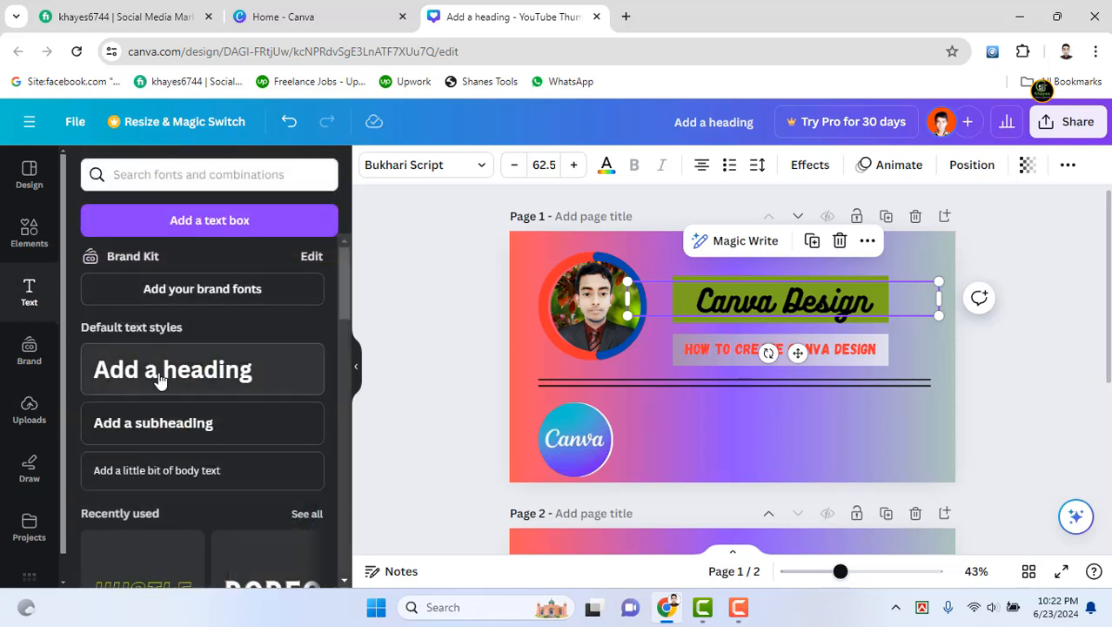
{"action": "left_click", "coordinate": [159, 377]}
{"action": "left_click_drag", "start_coordinate": [798, 383], "coordinate": [775, 472]}
Switch the keyboard input to Bengali and replace the new heading's text with "কেনবা ডিজাইন শিখুন"
{"action": "right_click", "coordinate": [923, 607]}
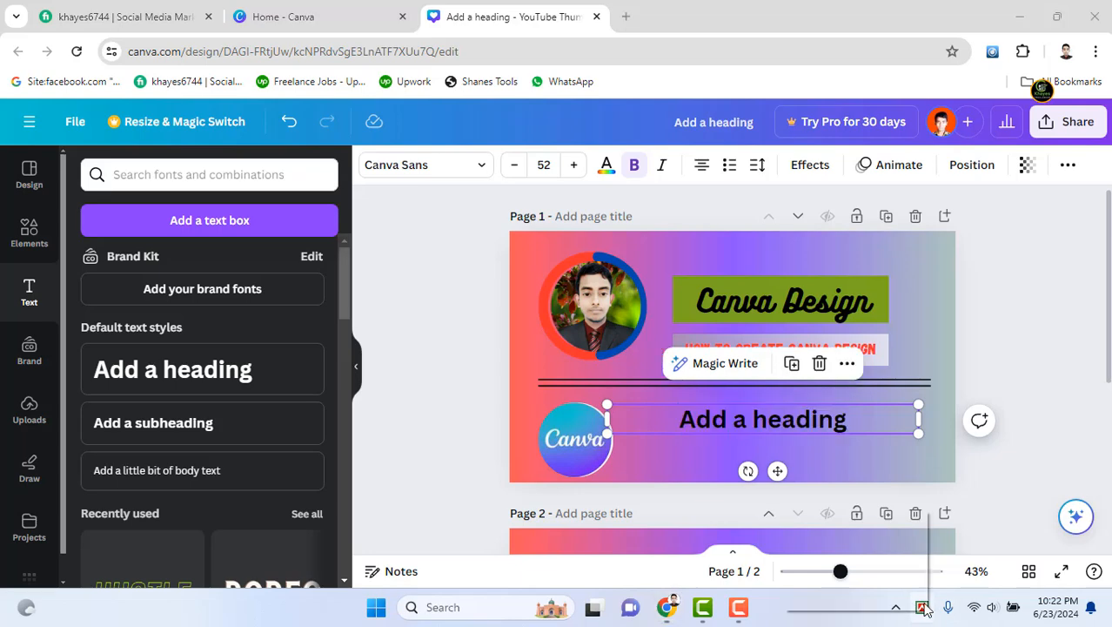
{"action": "left_click", "coordinate": [849, 519]}
{"action": "double_click", "coordinate": [850, 424]}
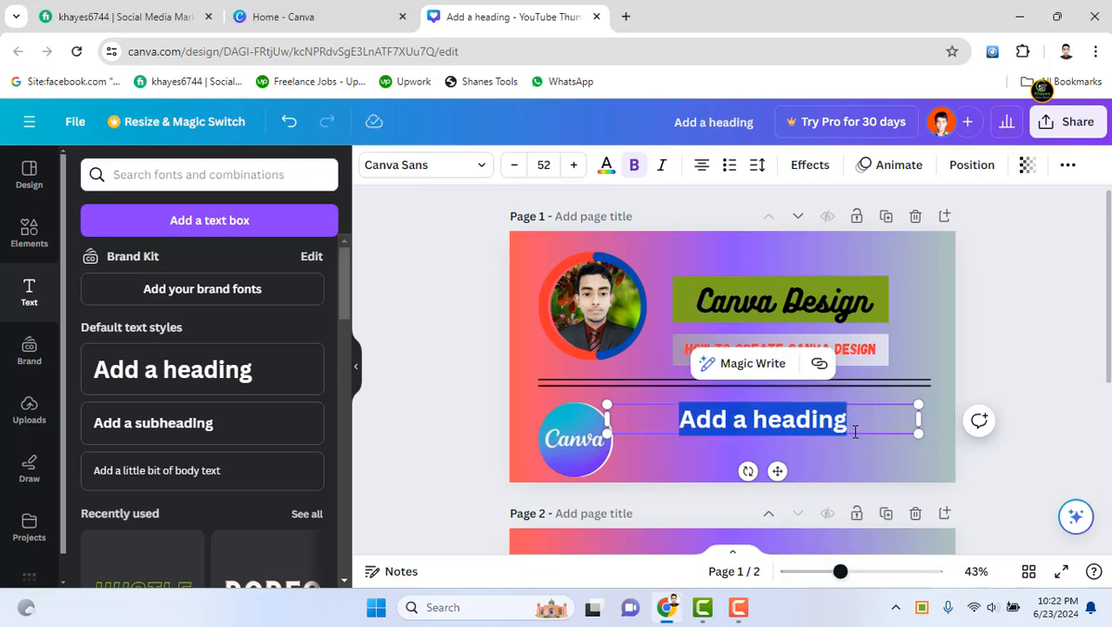
{"action": "type", "text": "কেন"}
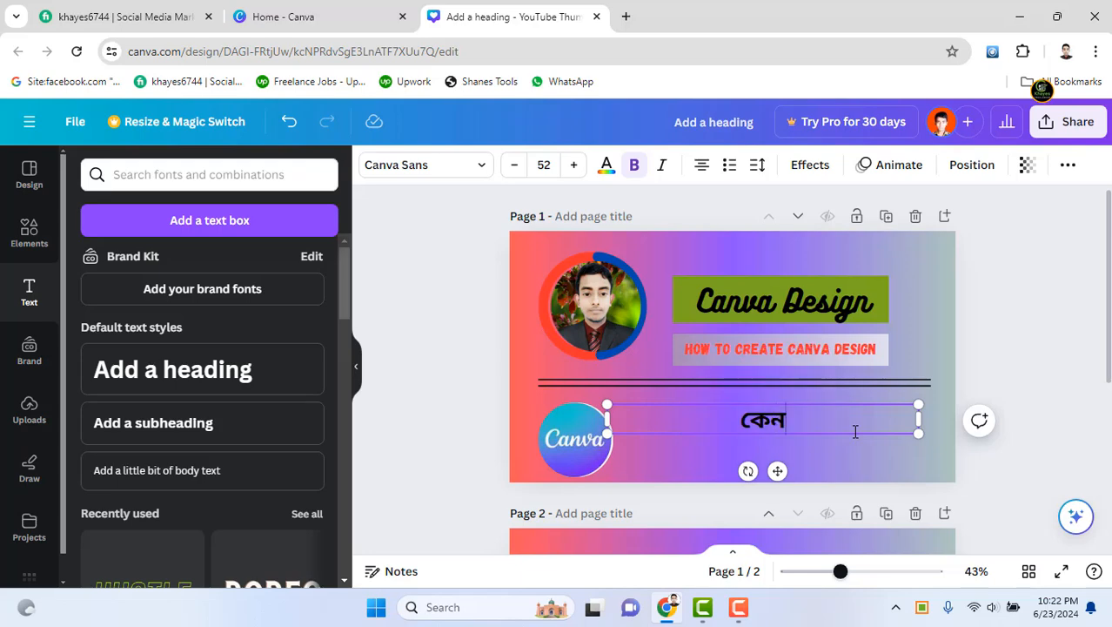
{"action": "type", "text": "বা ডিজা"}
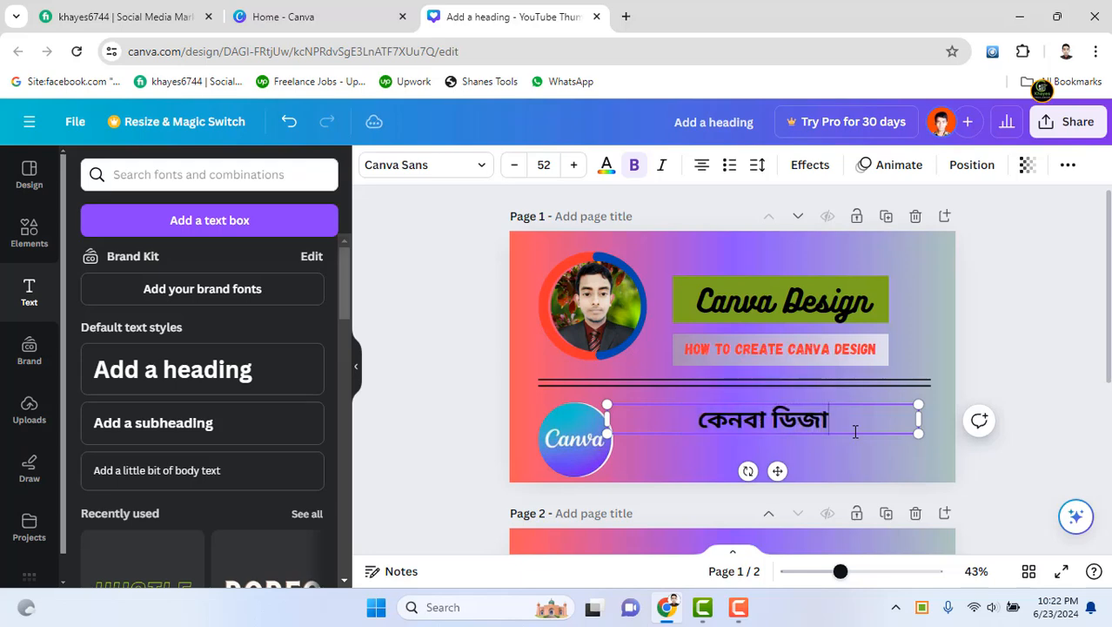
{"action": "type", "text": "ইন "}
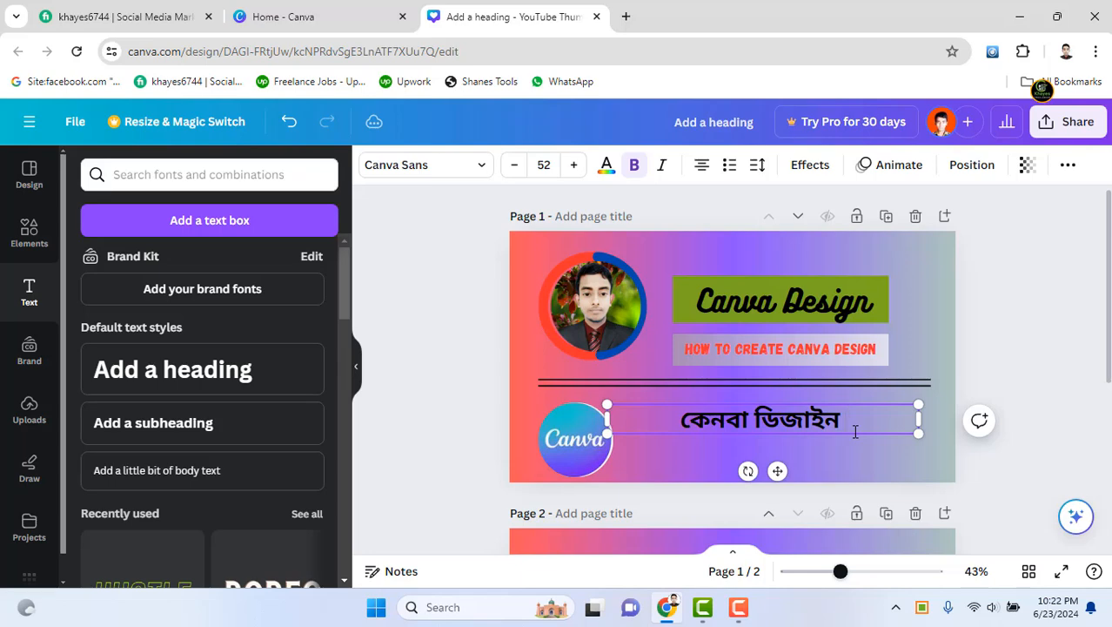
{"action": "type", "text": "শিখুন"}
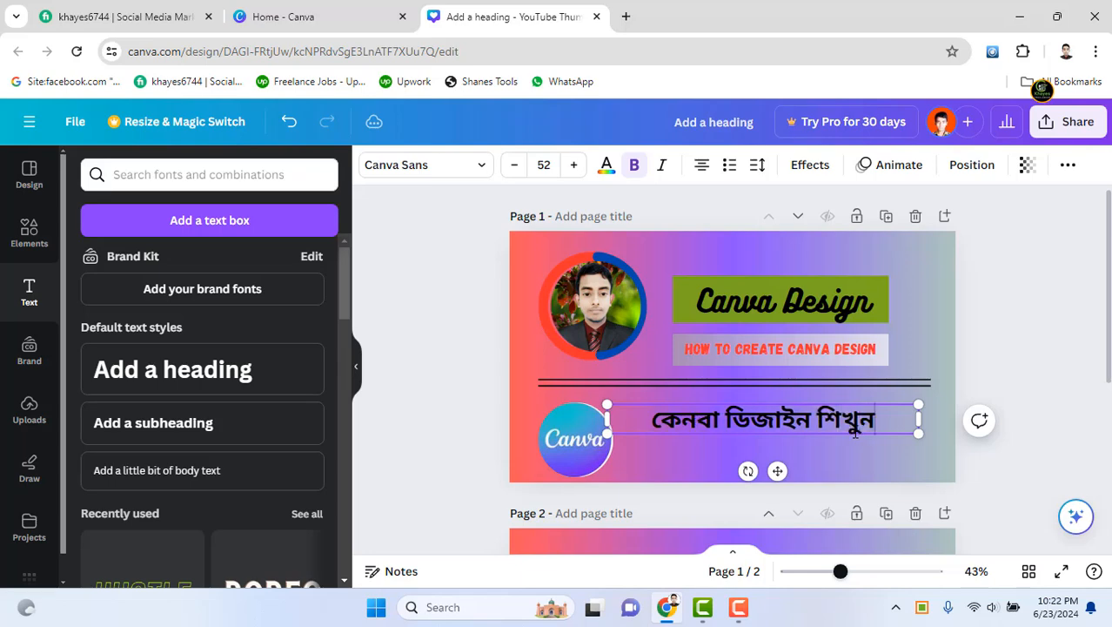
Shift the "কেনবা ডিজাইন শিখুন" heading slightly up and to the right, and colour its text white
{"action": "left_click", "coordinate": [797, 419]}
{"action": "mouse_move", "coordinate": [777, 471]}
{"action": "left_mouse_down"}
{"action": "mouse_move", "coordinate": [787, 456]}
{"action": "mouse_move", "coordinate": [784, 464]}
{"action": "left_mouse_up"}
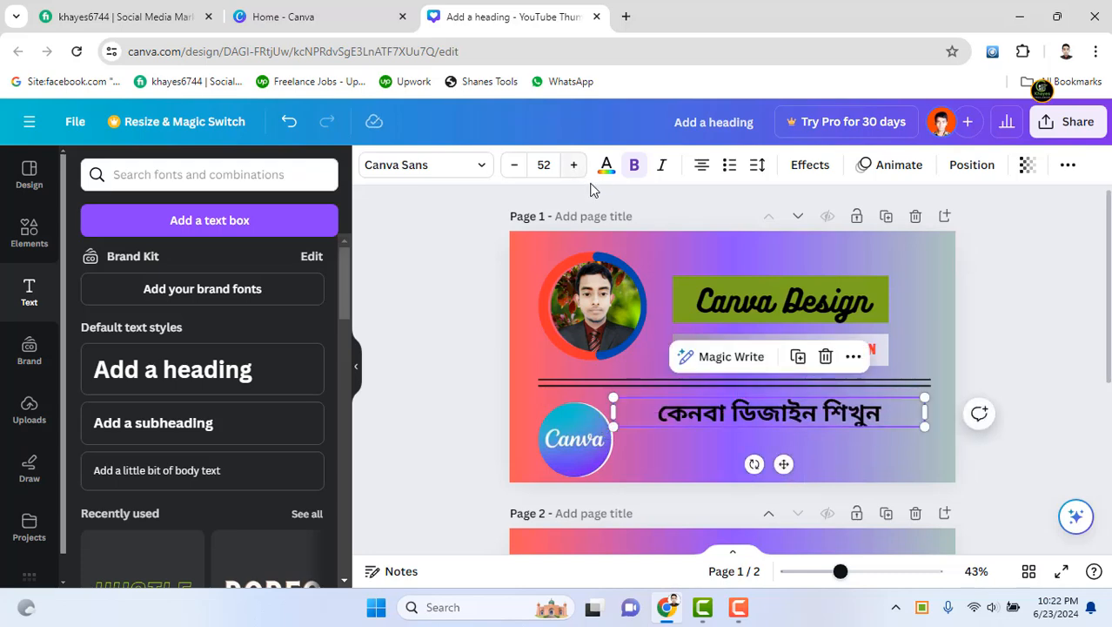
{"action": "left_click", "coordinate": [1076, 309]}
{"action": "left_click", "coordinate": [771, 407]}
{"action": "left_click", "coordinate": [609, 170]}
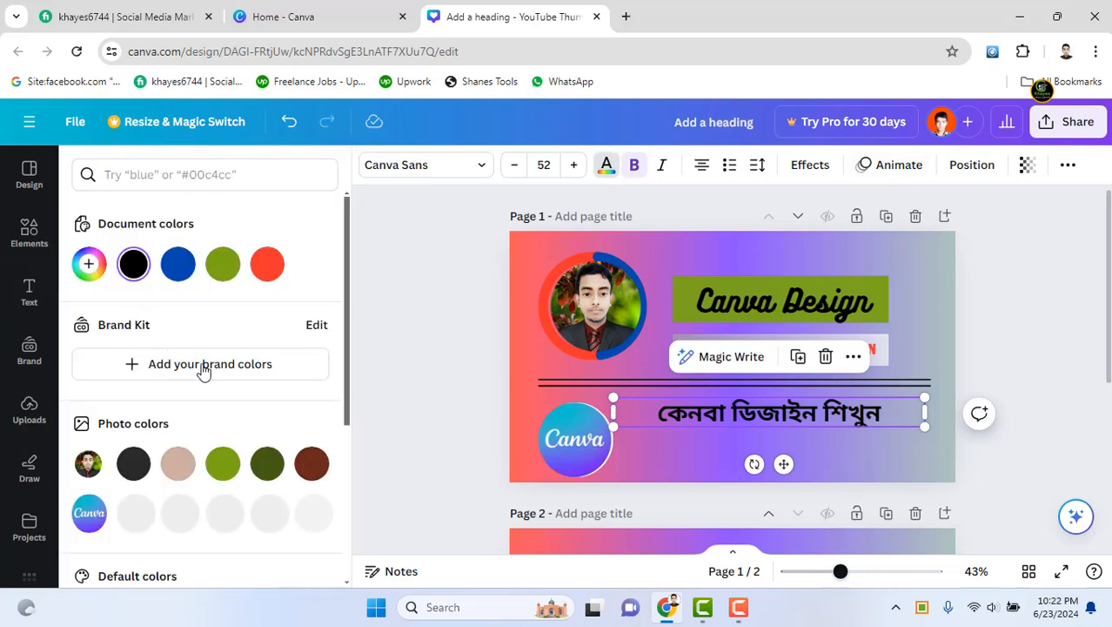
{"action": "scroll", "coordinate": [206, 391], "scroll_direction": "down", "scroll_amount": 3}
{"action": "left_click", "coordinate": [136, 249]}
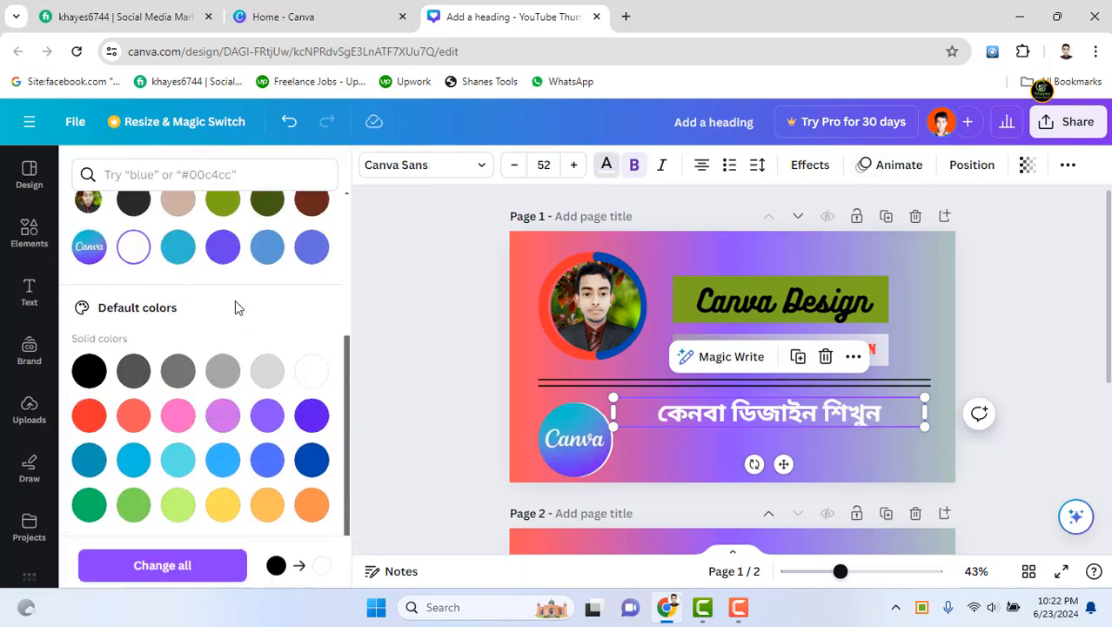
{"action": "left_click", "coordinate": [910, 257]}
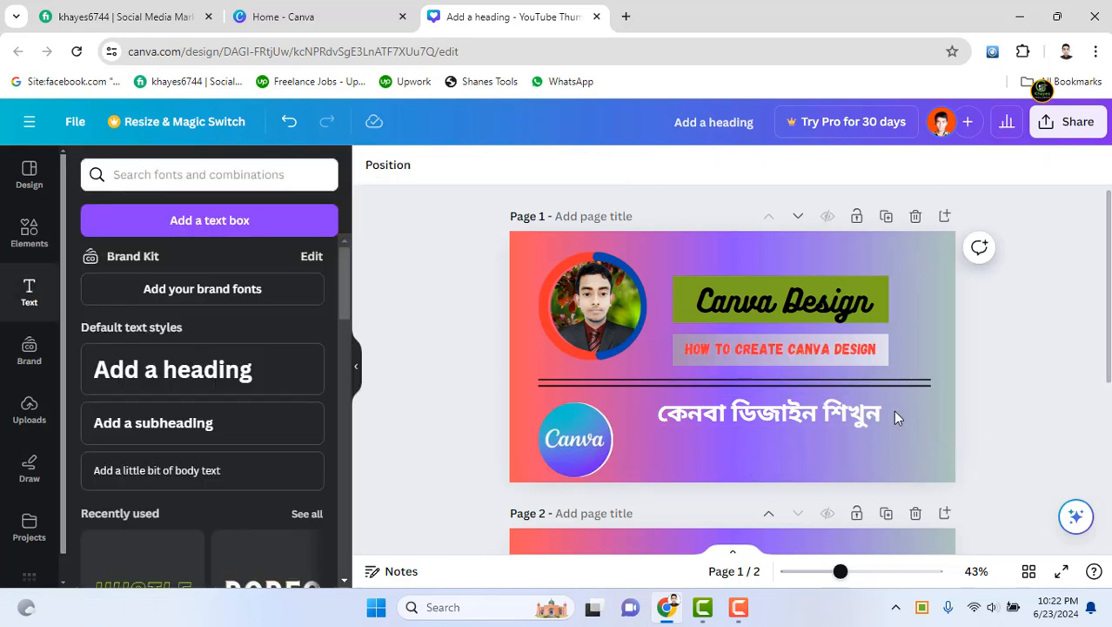
Shift the round Canva logo slightly up and to the right, level with the Bengali heading
{"action": "left_click", "coordinate": [778, 407]}
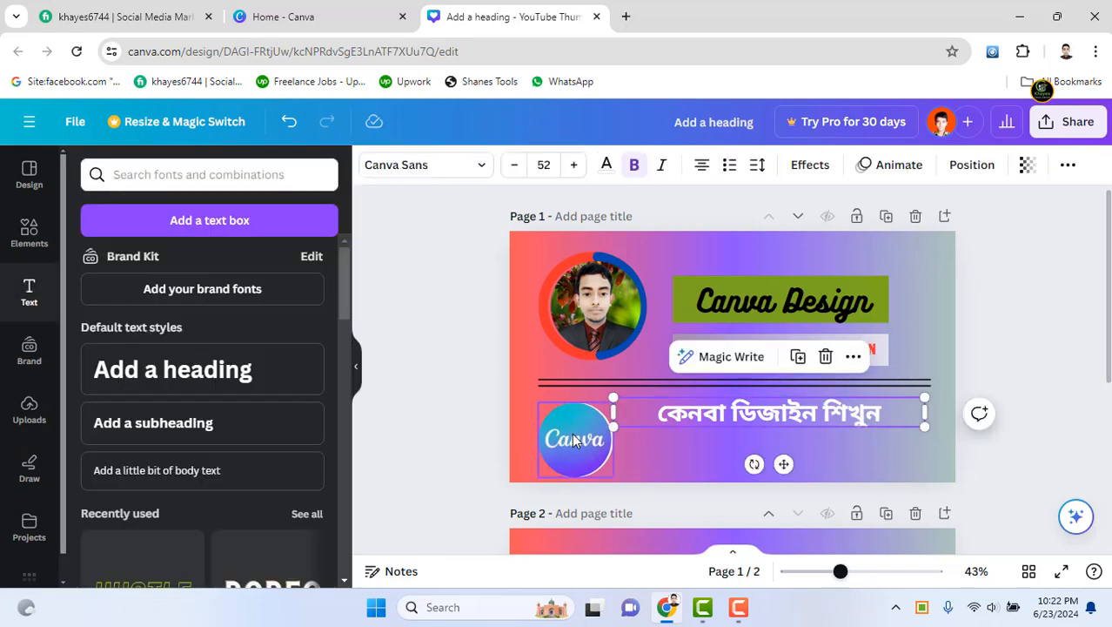
{"action": "left_click_drag", "start_coordinate": [573, 439], "coordinate": [578, 432]}
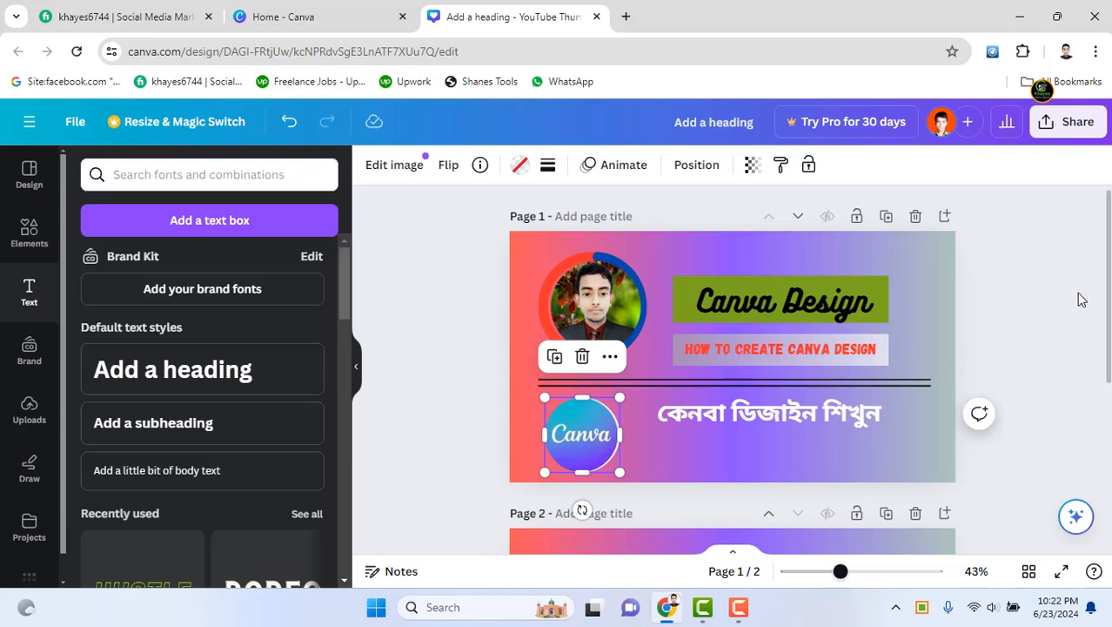
{"action": "left_click", "coordinate": [690, 484]}
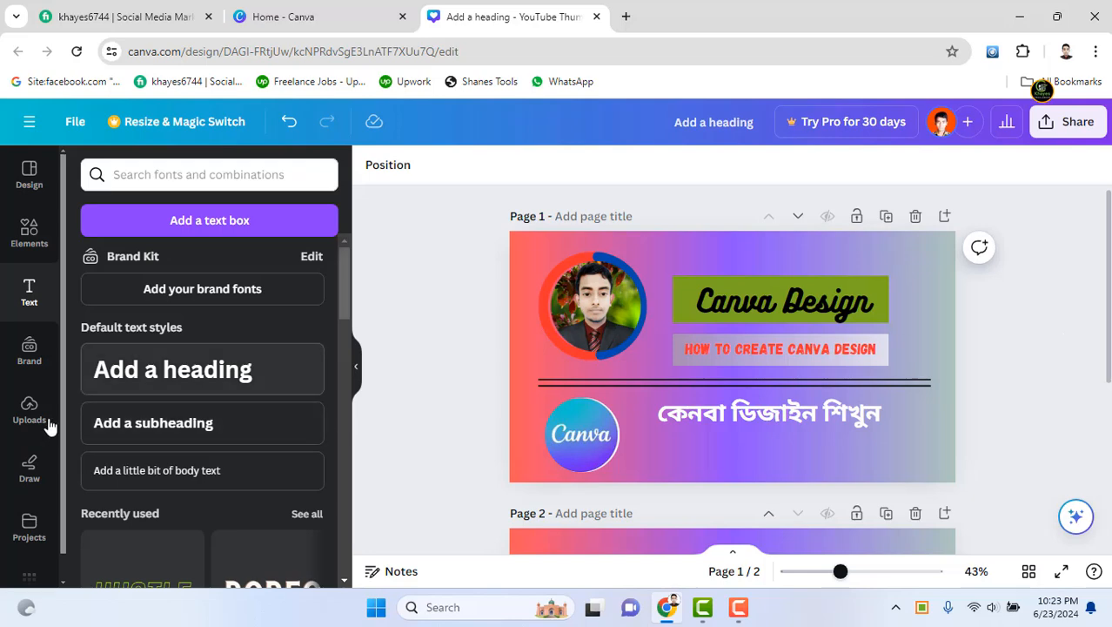
Switch the keyboard input back to English, open canva.com in a new browser tab and reload the page
{"action": "left_click", "coordinate": [626, 16]}
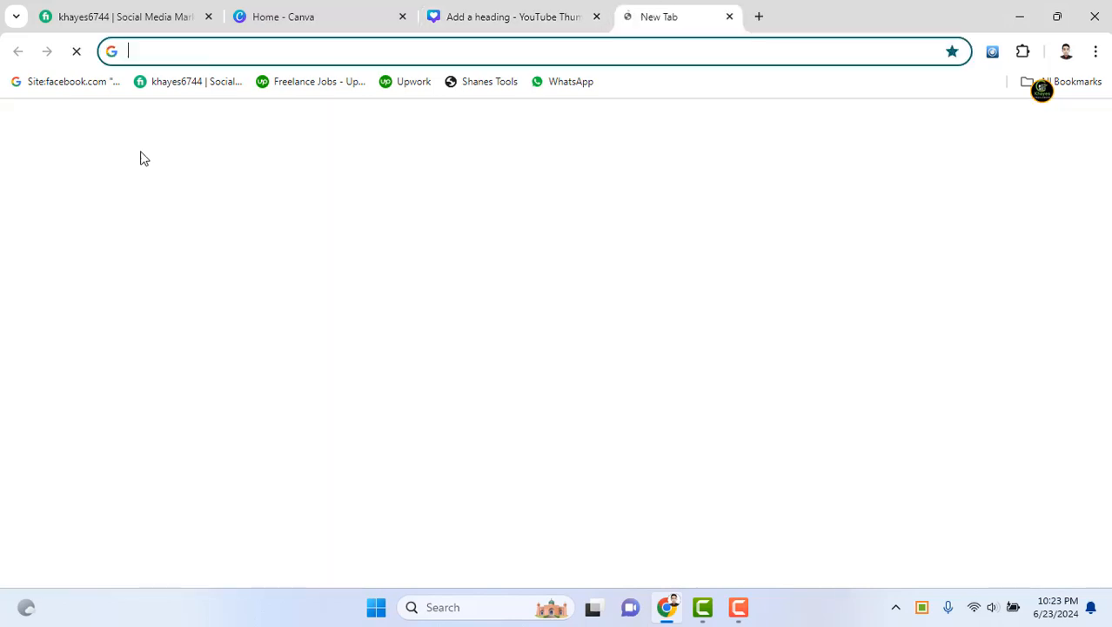
{"action": "left_click", "coordinate": [167, 52]}
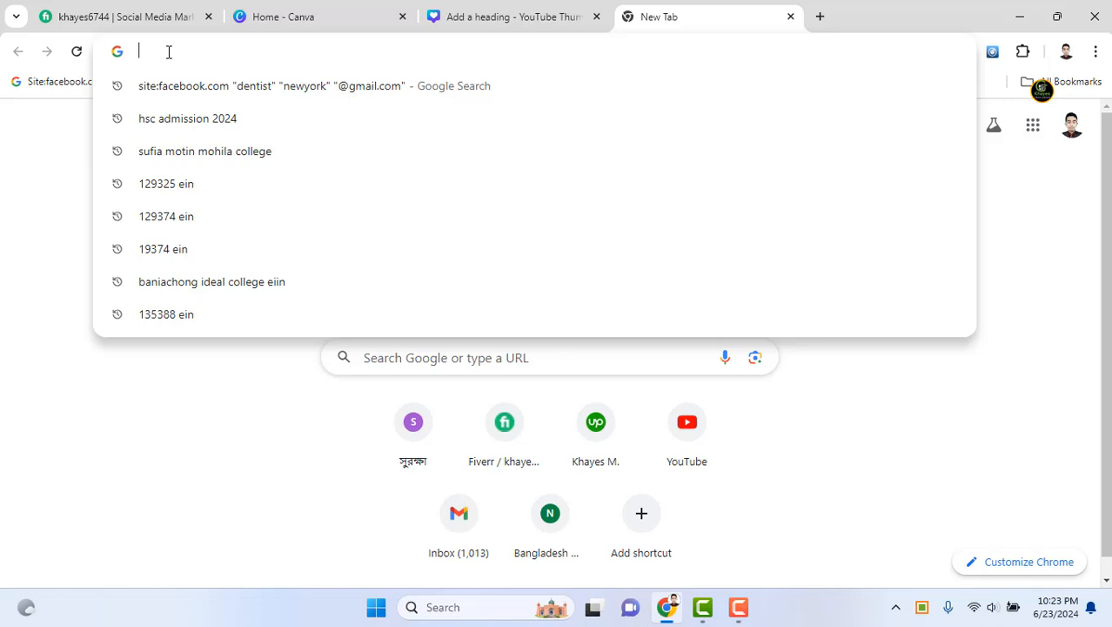
{"action": "left_click", "coordinate": [922, 614]}
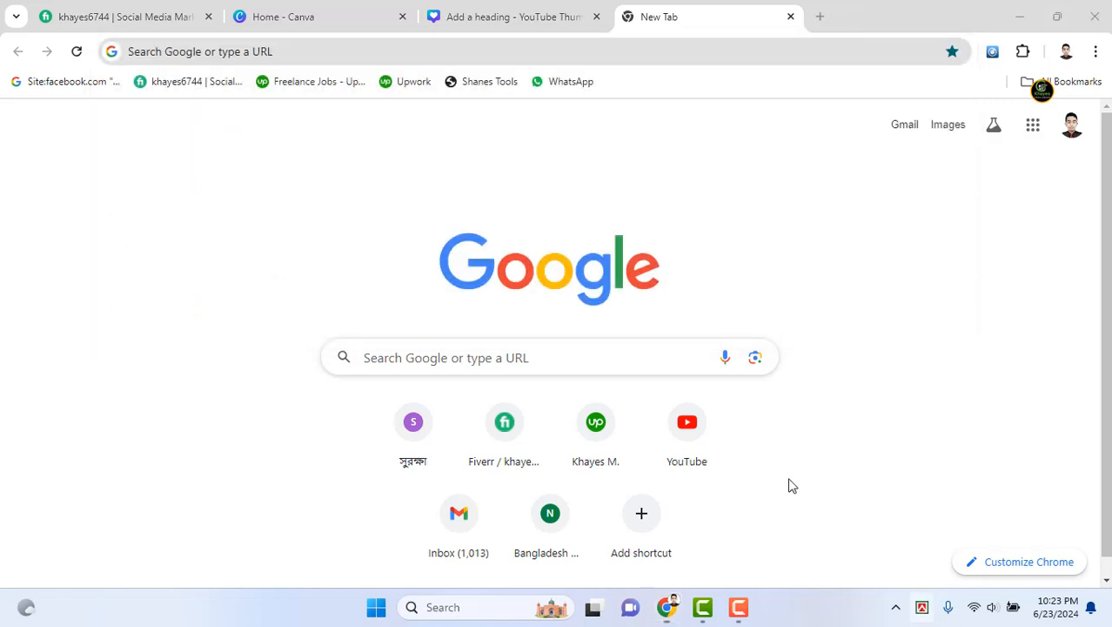
{"action": "left_click", "coordinate": [194, 51]}
{"action": "type", "text": "canva.com"}
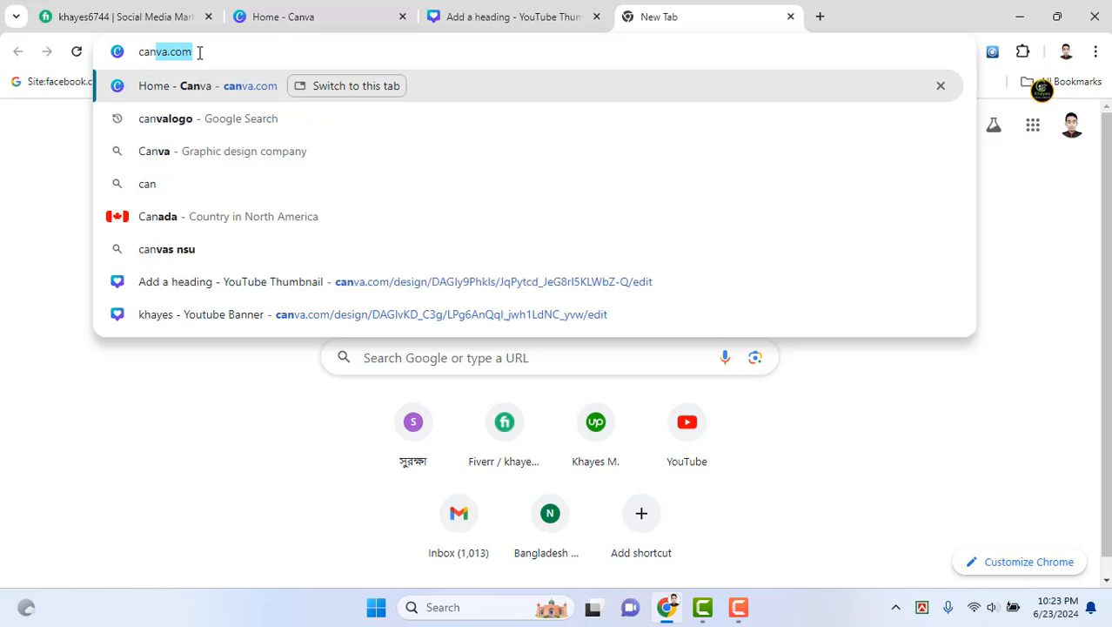
{"action": "key", "text": "Return"}
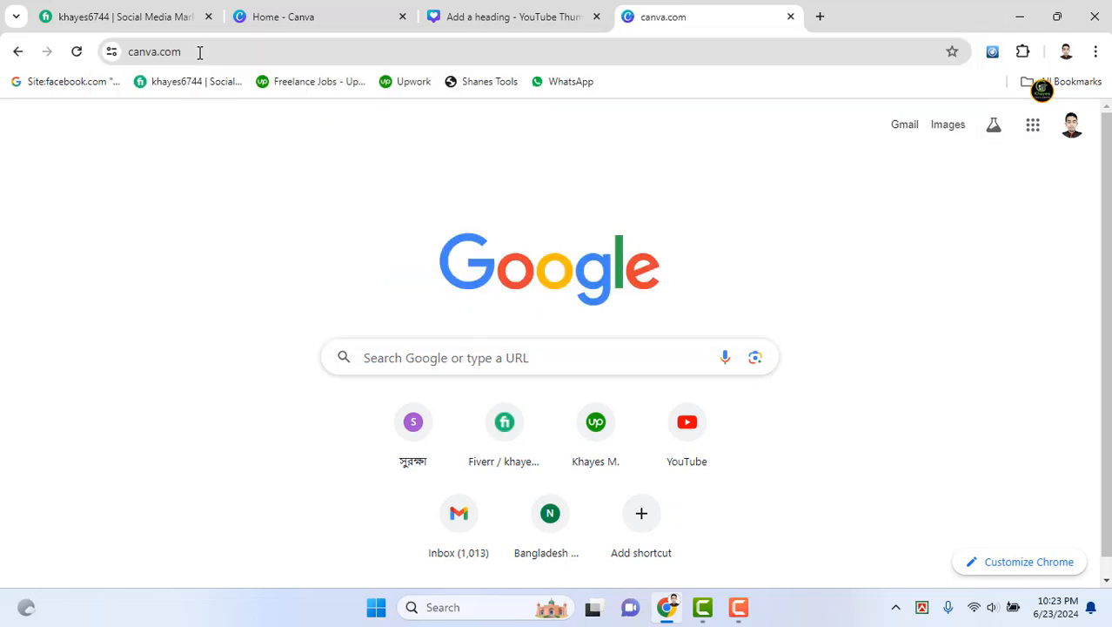
{"action": "left_click", "coordinate": [446, 26]}
{"action": "left_click", "coordinate": [706, 22]}
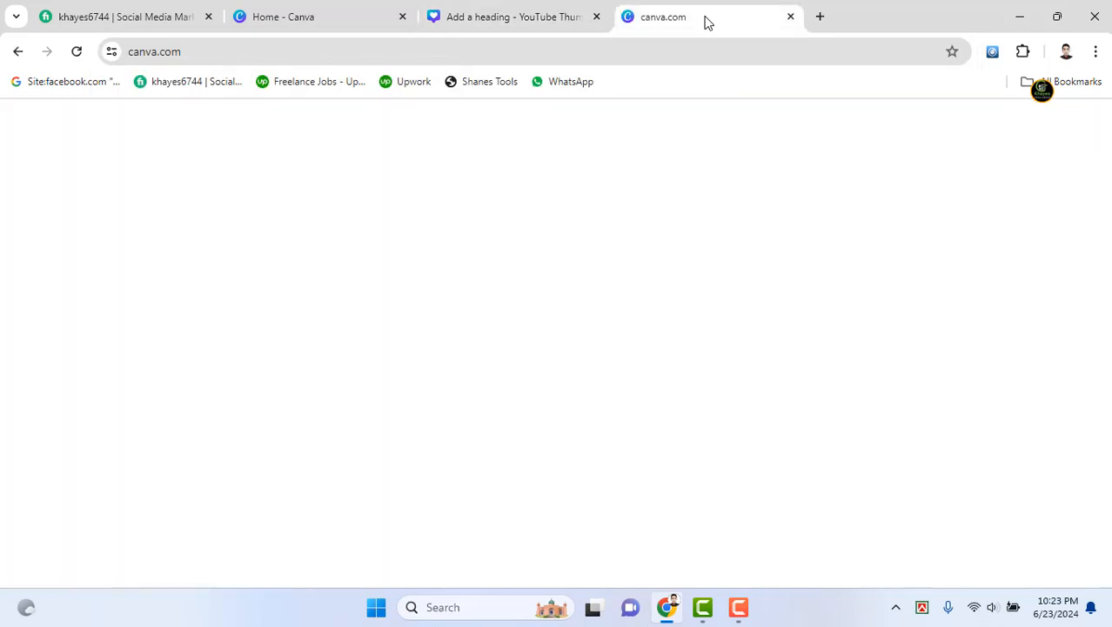
{"action": "left_click", "coordinate": [230, 51]}
{"action": "left_click", "coordinate": [76, 51]}
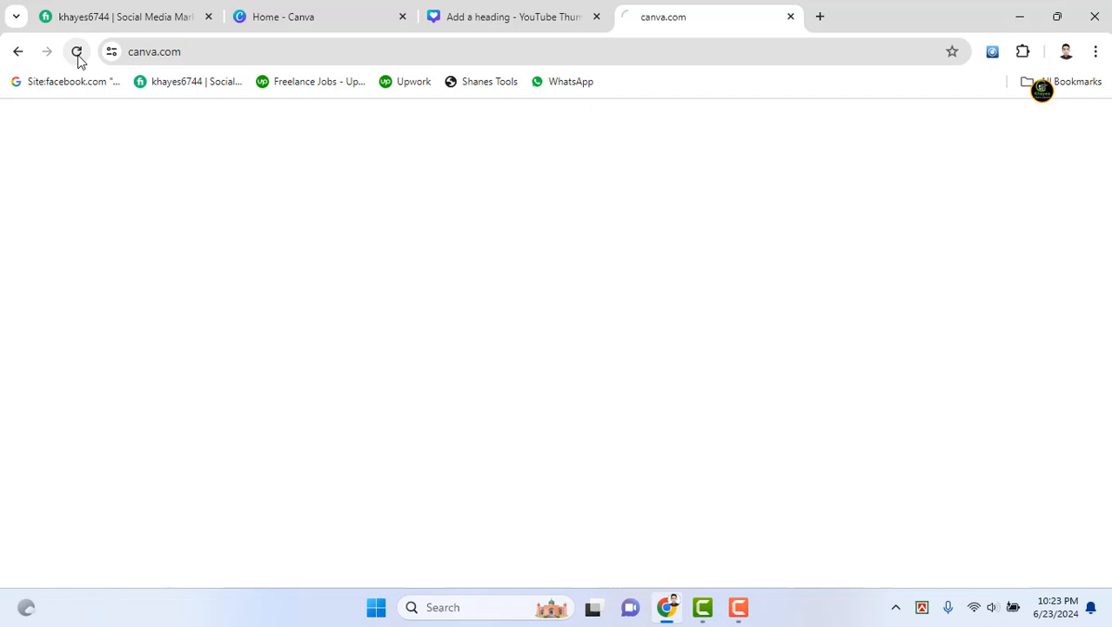
{"action": "left_click", "coordinate": [472, 21]}
{"action": "left_click", "coordinate": [685, 17]}
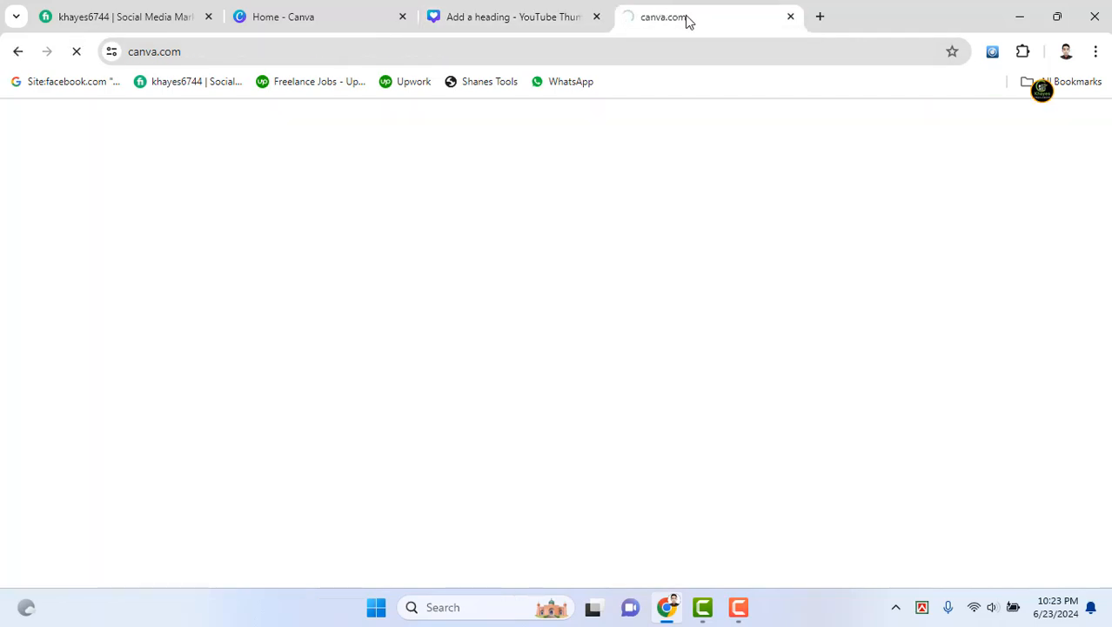
{"action": "left_click", "coordinate": [470, 52]}
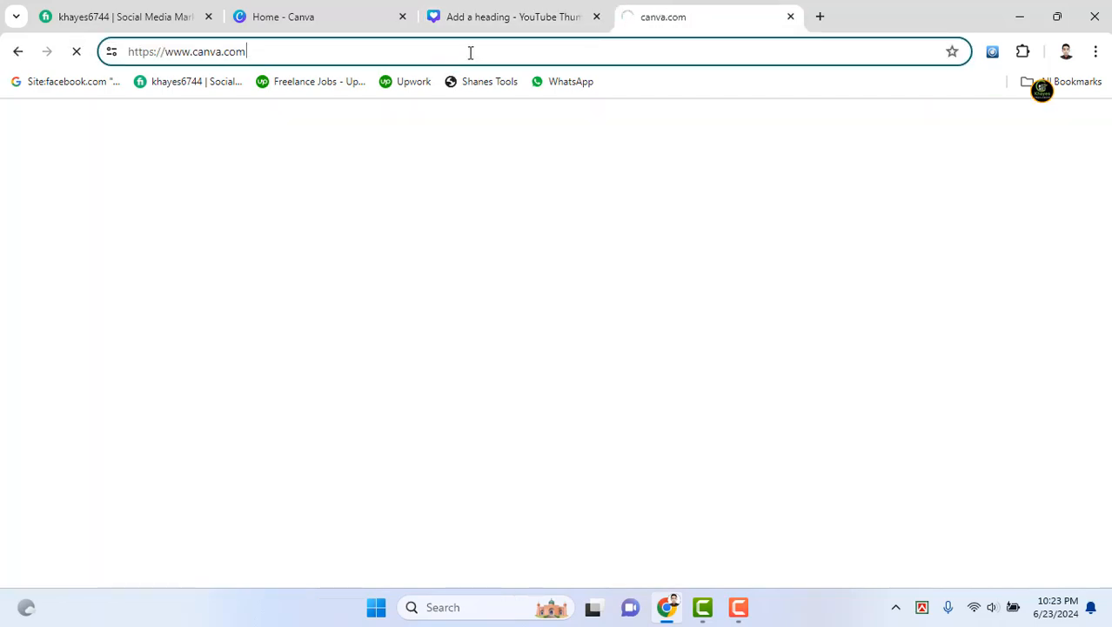
{"action": "left_click", "coordinate": [503, 22]}
{"action": "left_click", "coordinate": [694, 11]}
{"action": "left_click", "coordinate": [479, 11]}
{"action": "left_click", "coordinate": [652, 14]}
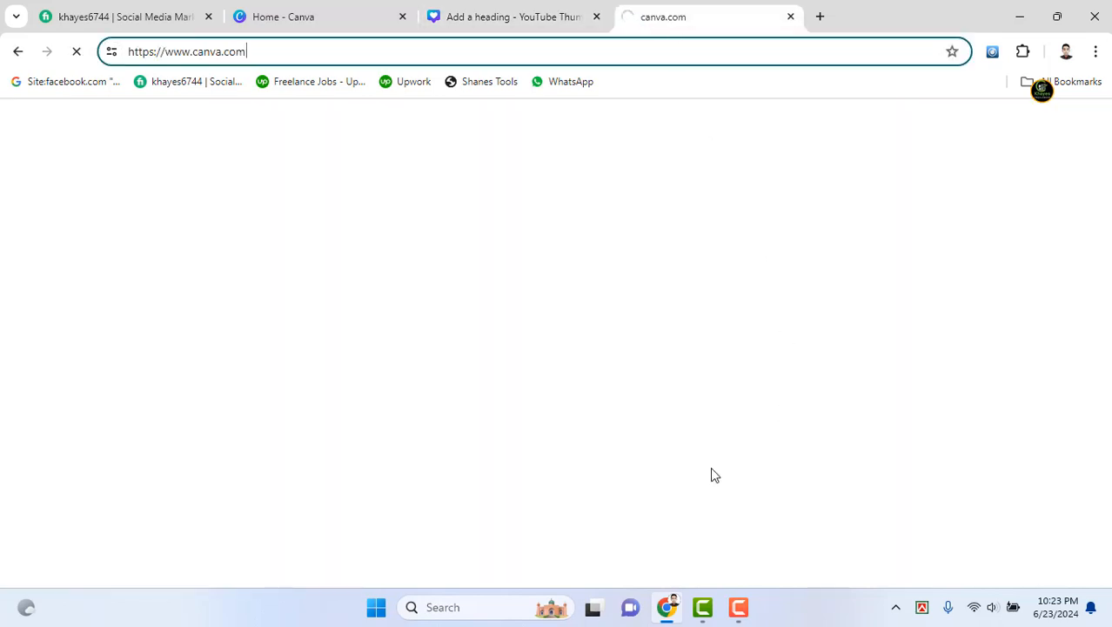
Return to the thumbnail design and apply the Old Standard font to the letters "anva Design" in the top heading
{"action": "left_click", "coordinate": [518, 7]}
{"action": "left_click", "coordinate": [759, 316]}
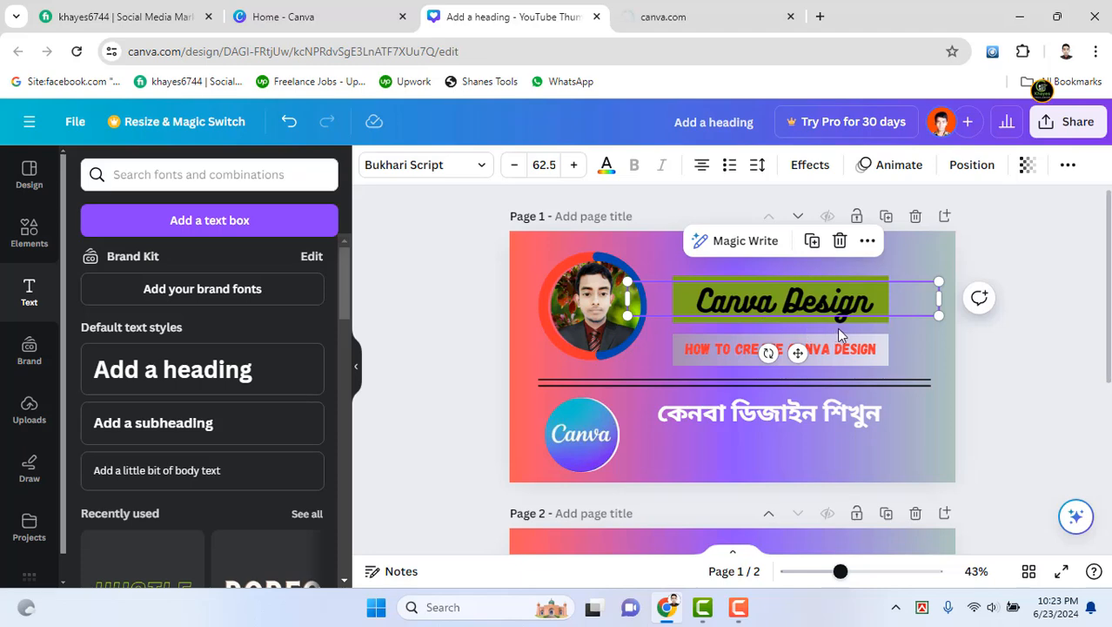
{"action": "left_click", "coordinate": [802, 303]}
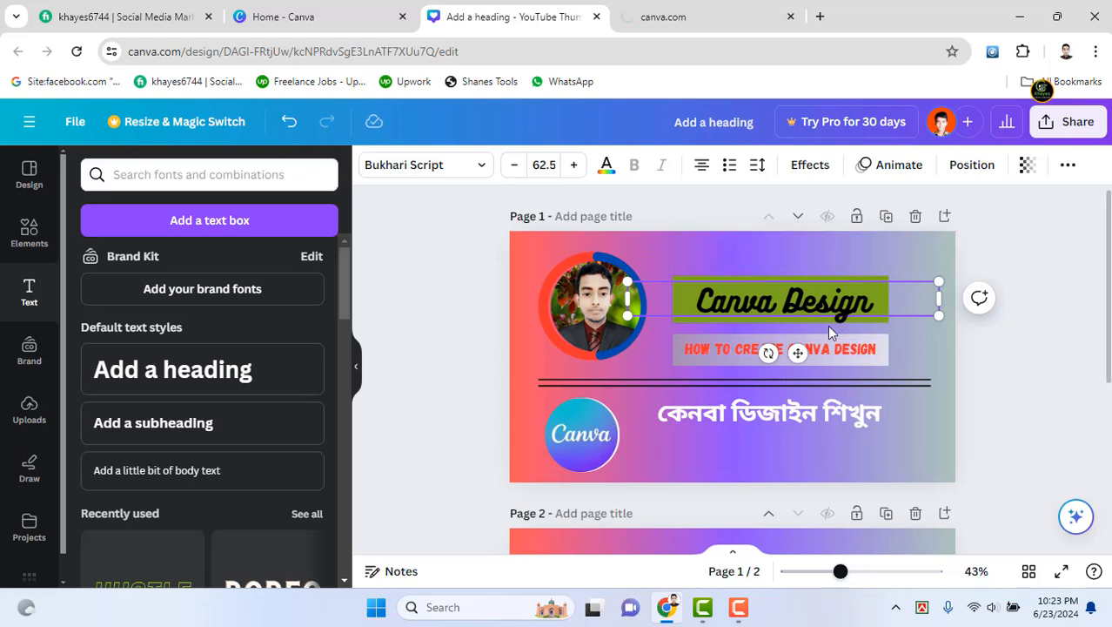
{"action": "left_click_drag", "start_coordinate": [870, 300], "coordinate": [706, 303]}
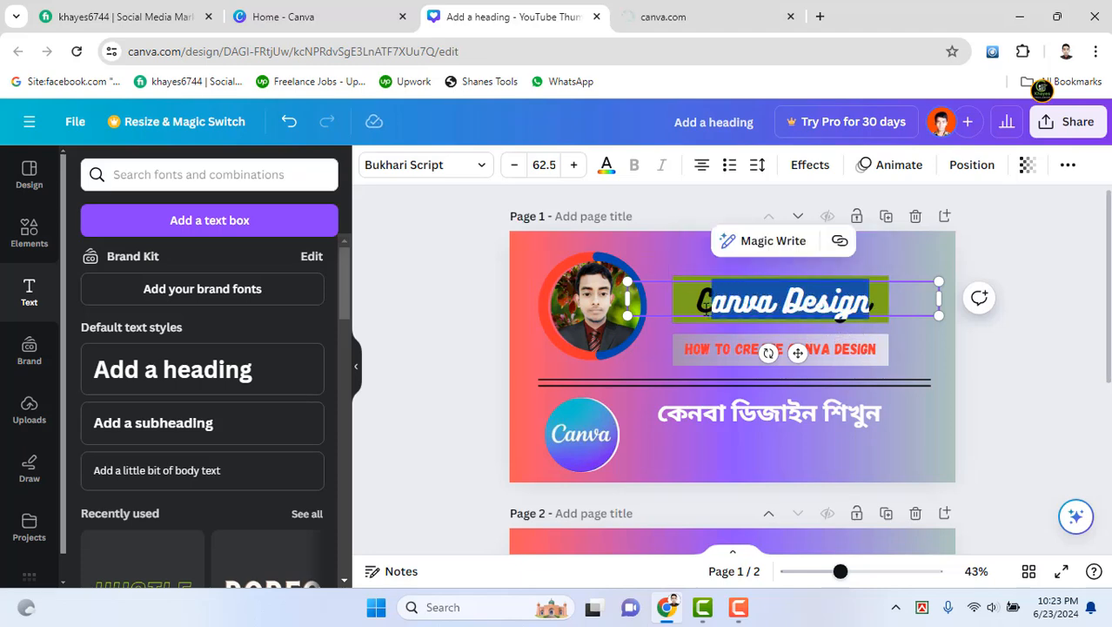
{"action": "left_click", "coordinate": [422, 166]}
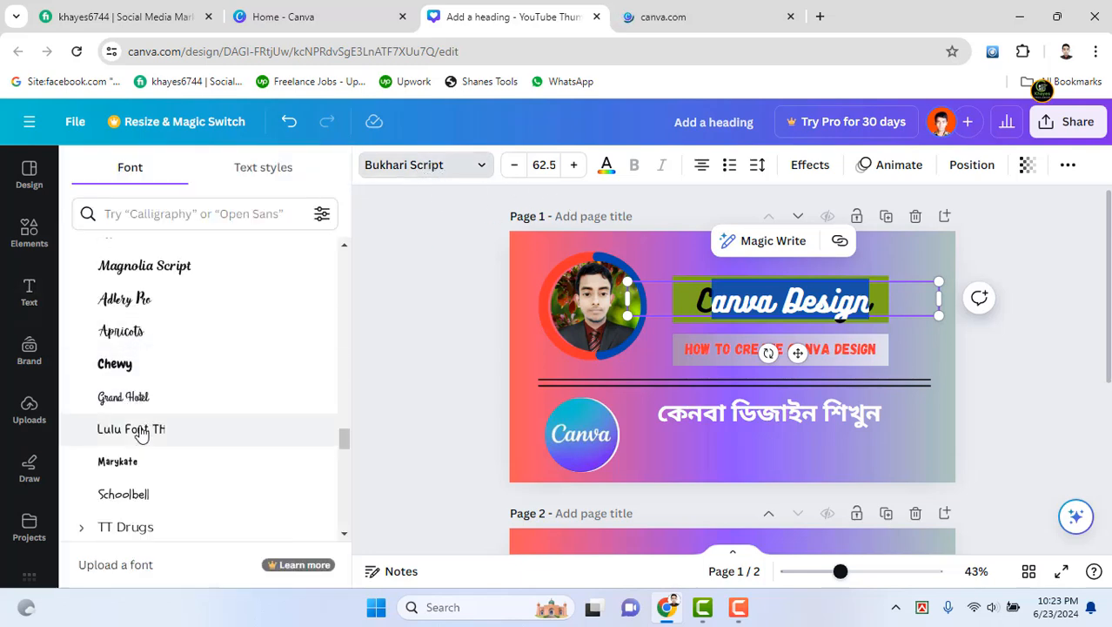
{"action": "scroll", "coordinate": [142, 435], "scroll_direction": "down", "scroll_amount": 3}
{"action": "left_click", "coordinate": [135, 362]}
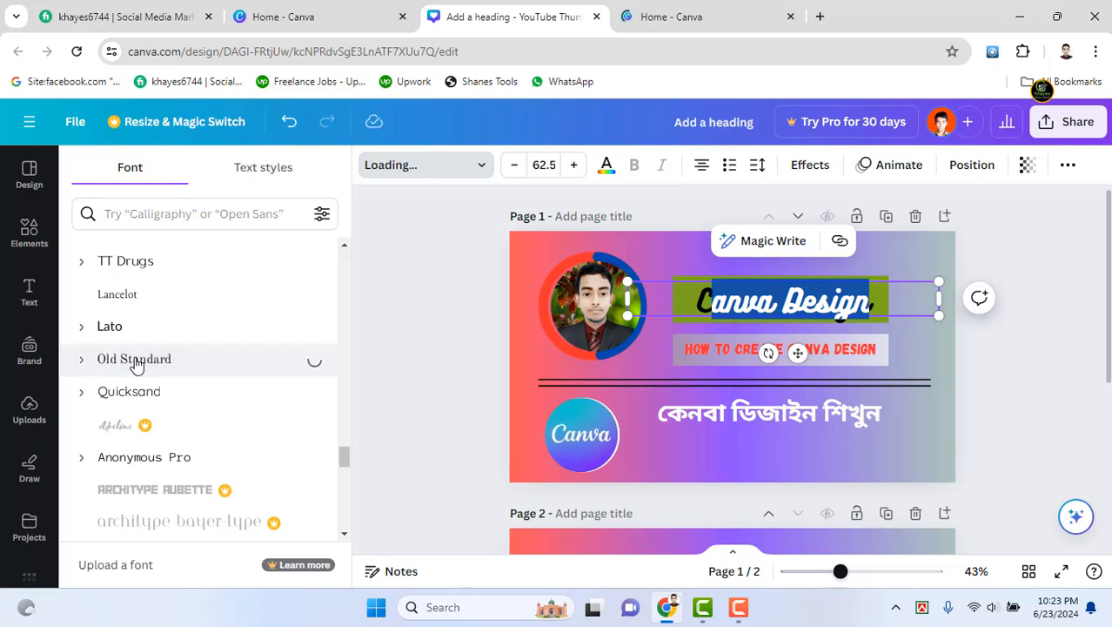
Select the Bengali heading and look through the ready-made text styles and font combinations
{"action": "left_click", "coordinate": [877, 306]}
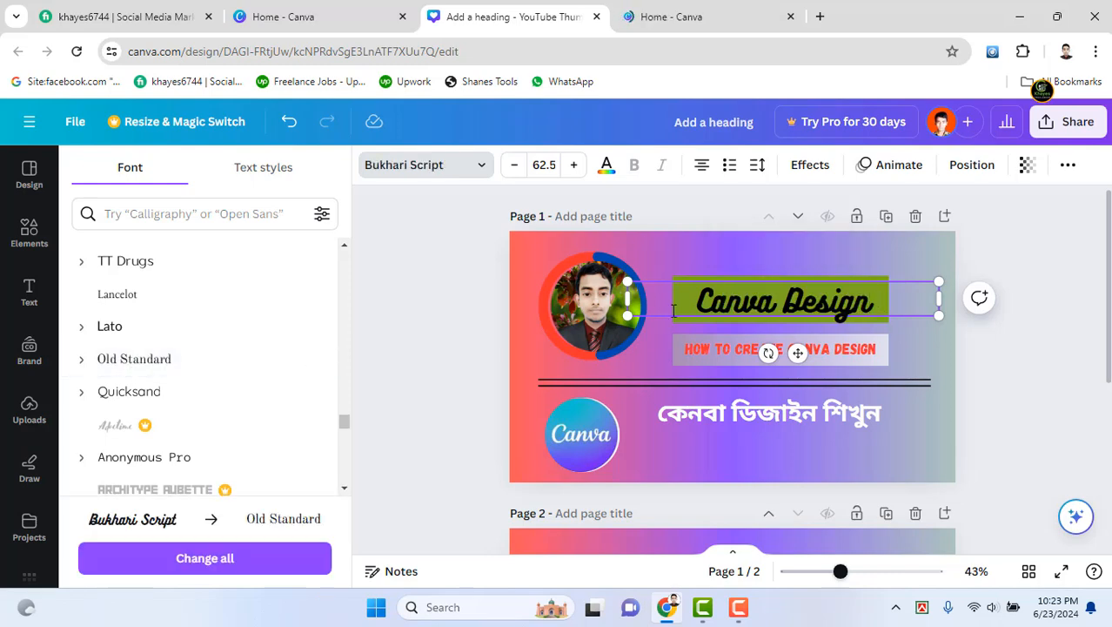
{"action": "left_click", "coordinate": [766, 413]}
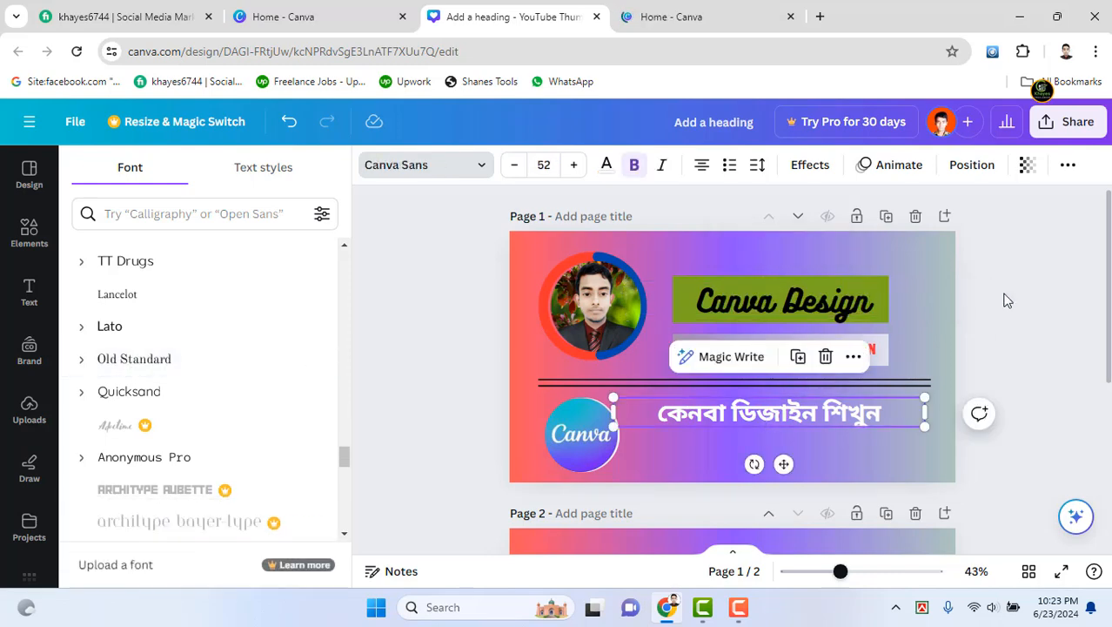
{"action": "left_click", "coordinate": [426, 165]}
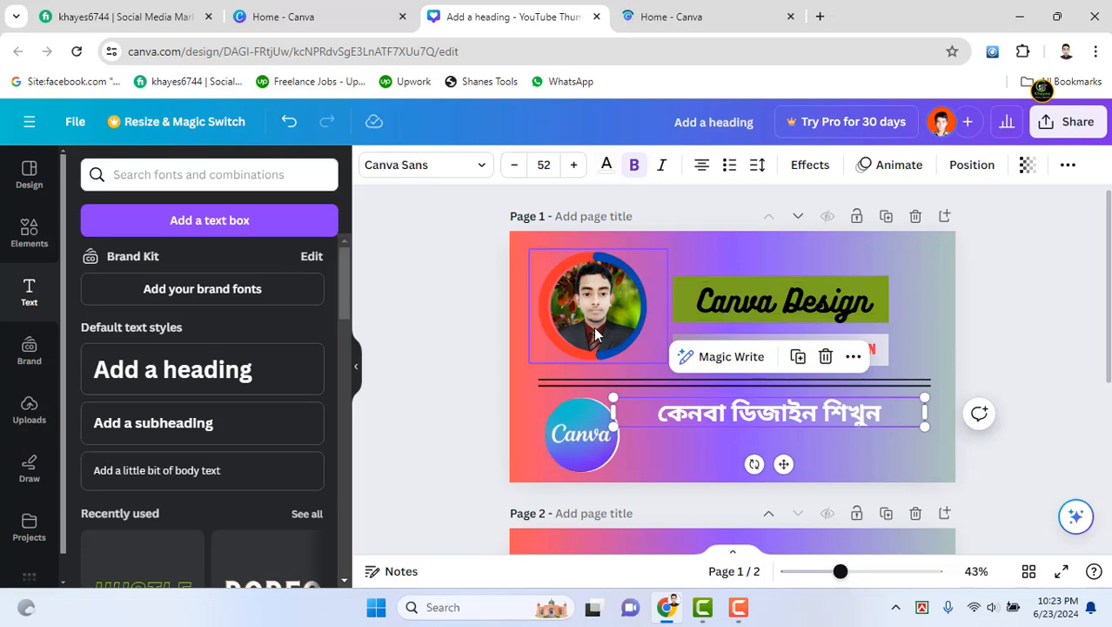
{"action": "scroll", "coordinate": [161, 422], "scroll_direction": "down", "scroll_amount": 5}
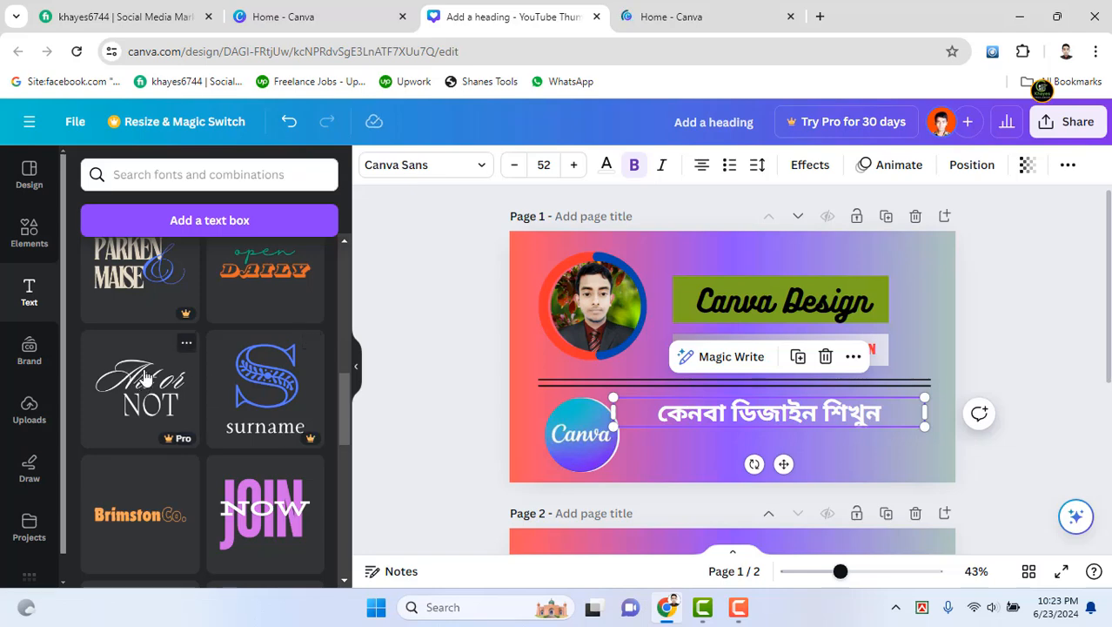
{"action": "scroll", "coordinate": [182, 396], "scroll_direction": "down", "scroll_amount": 3}
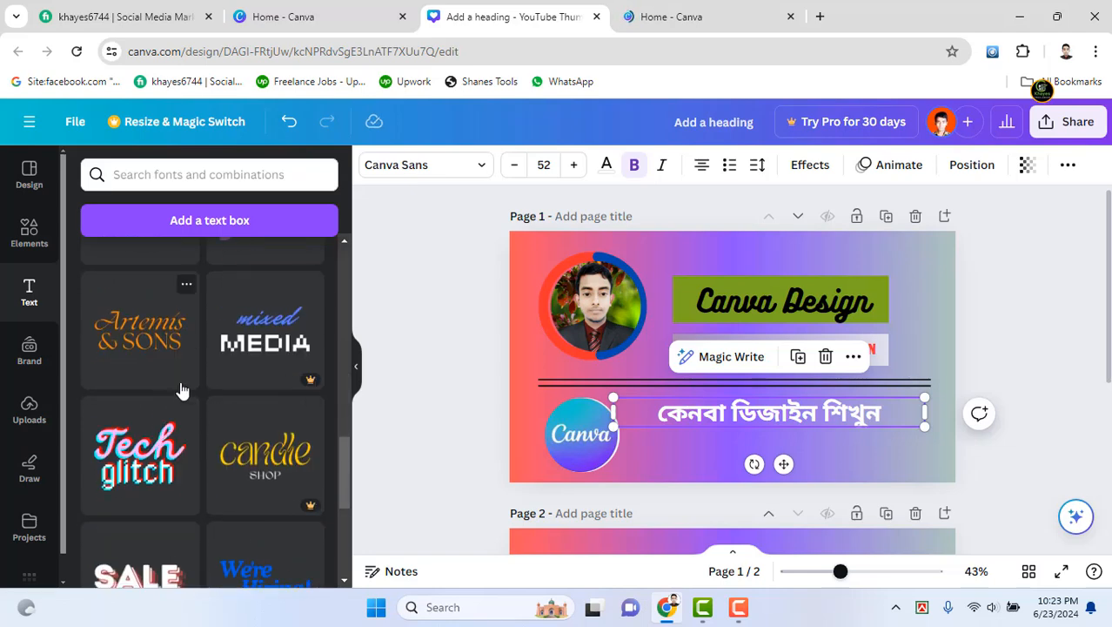
{"action": "scroll", "coordinate": [186, 410], "scroll_direction": "up", "scroll_amount": 10}
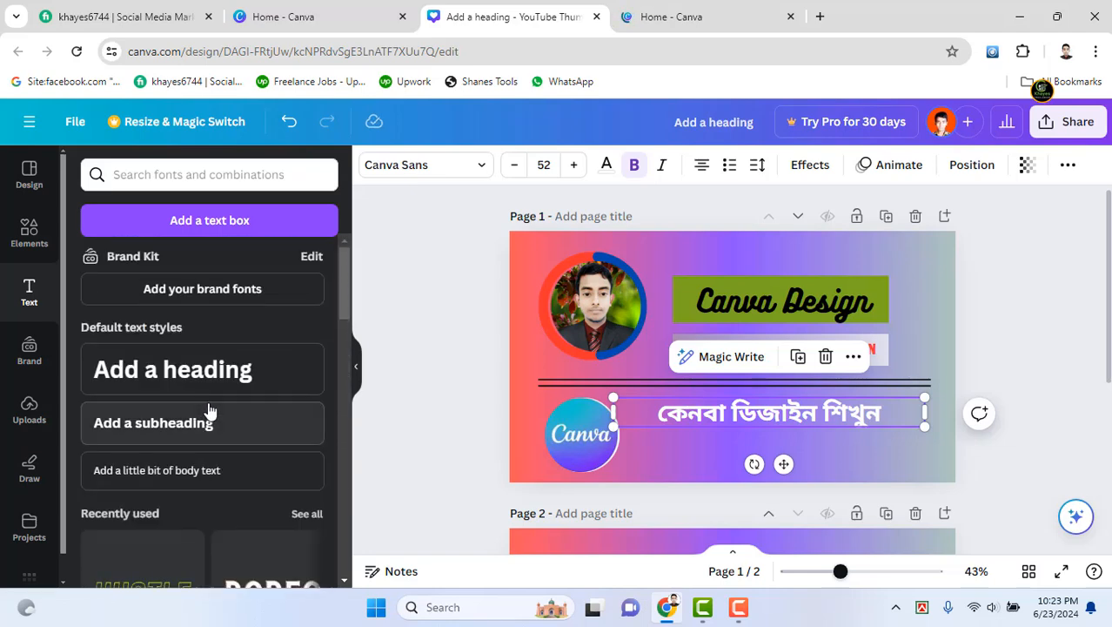
{"action": "scroll", "coordinate": [226, 391], "scroll_direction": "down", "scroll_amount": 3}
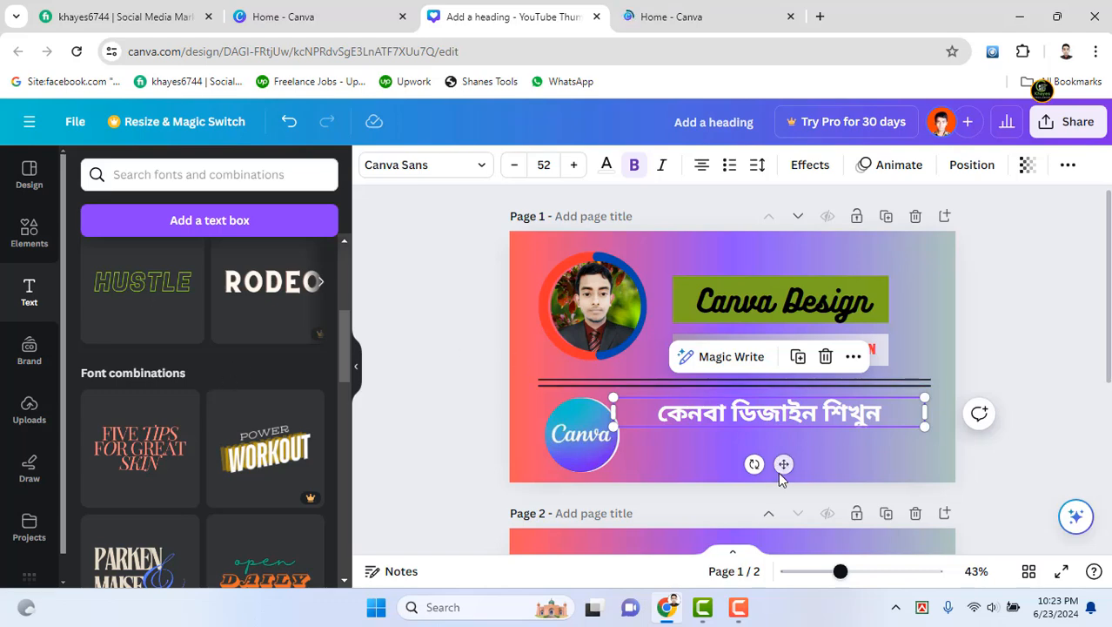
Move the Bengali heading to the top edge of page 1, above the "Canva Design" heading
{"action": "left_click_drag", "start_coordinate": [779, 472], "coordinate": [775, 472]}
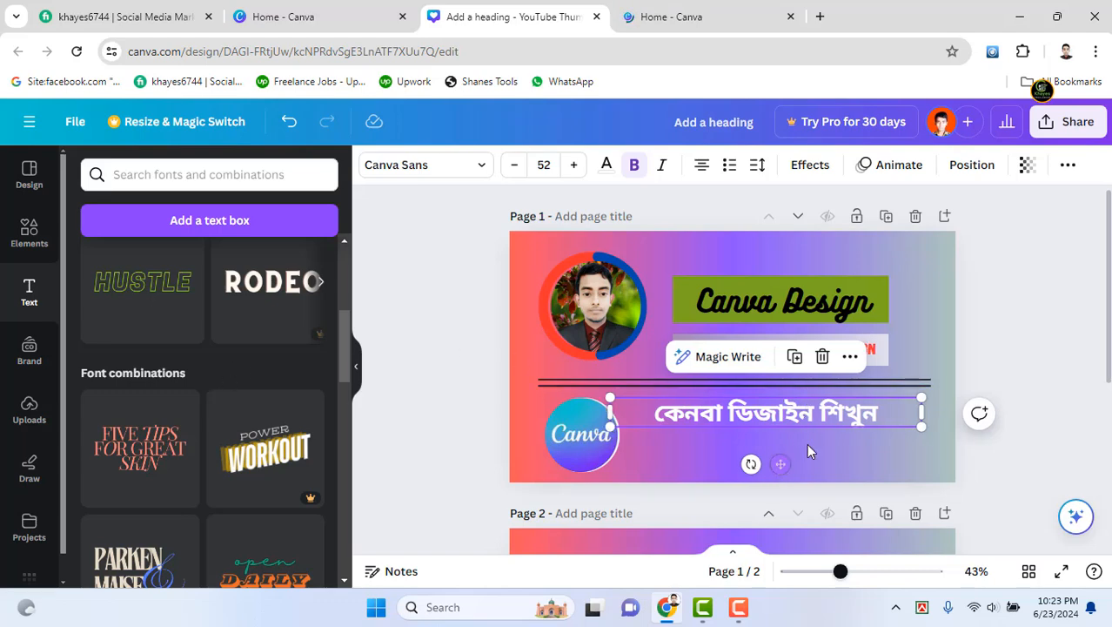
{"action": "left_click_drag", "start_coordinate": [810, 436], "coordinate": [794, 411]}
{"action": "left_click_drag", "start_coordinate": [795, 465], "coordinate": [799, 304]}
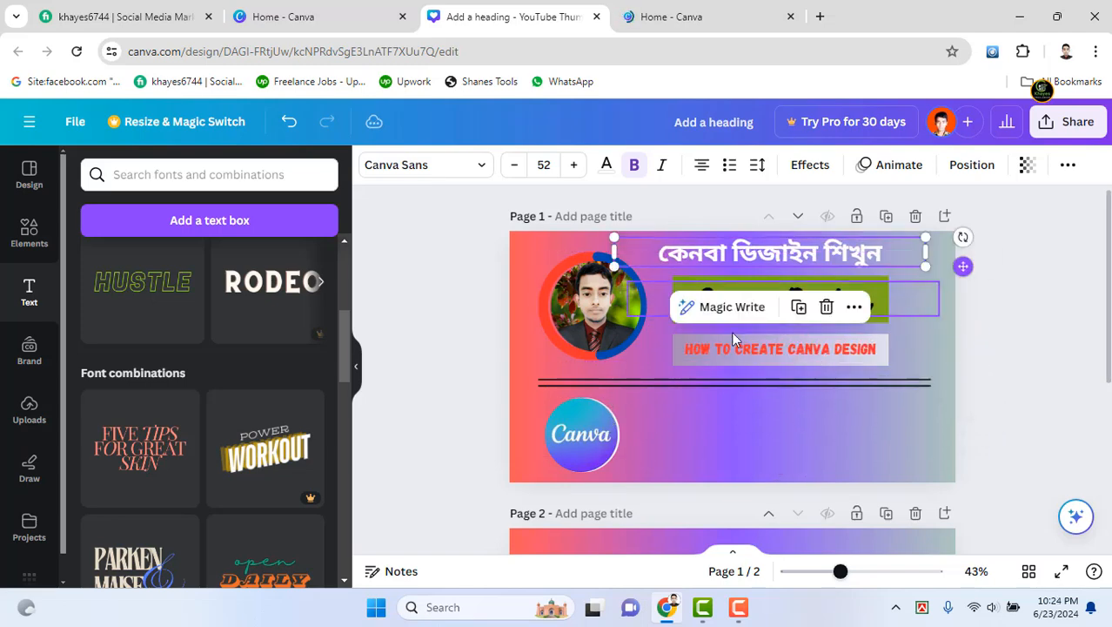
Examine the font combinations for a bold decorative style that suits the empty area beside the round Canva logo
{"action": "scroll", "coordinate": [234, 395], "scroll_direction": "up", "scroll_amount": 4}
{"action": "scroll", "coordinate": [245, 370], "scroll_direction": "down", "scroll_amount": 8}
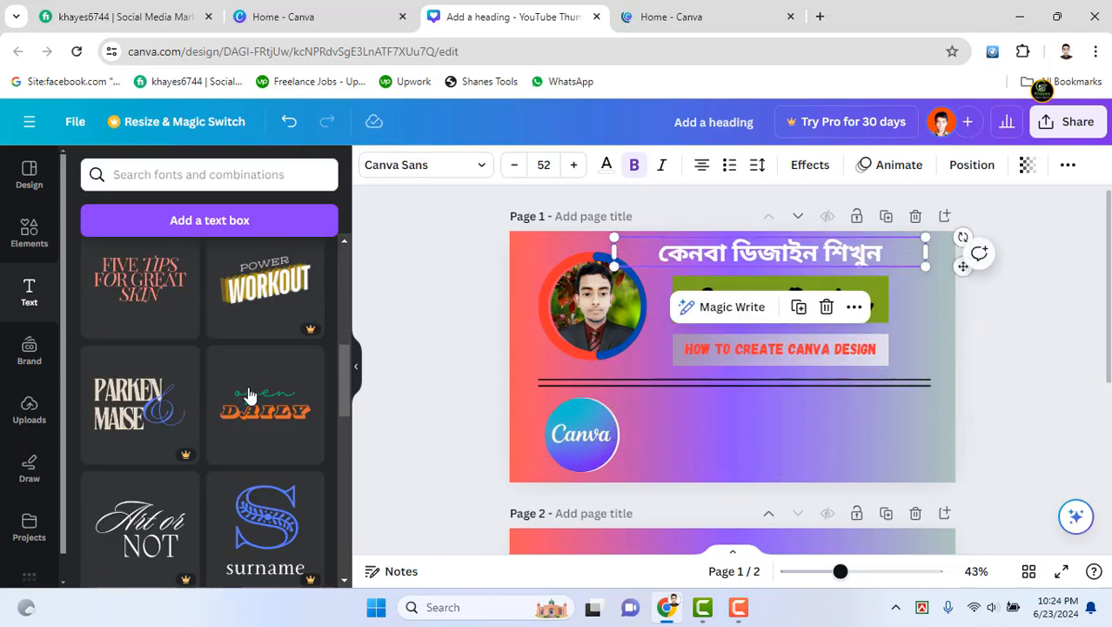
{"action": "scroll", "coordinate": [223, 352], "scroll_direction": "down", "scroll_amount": 4}
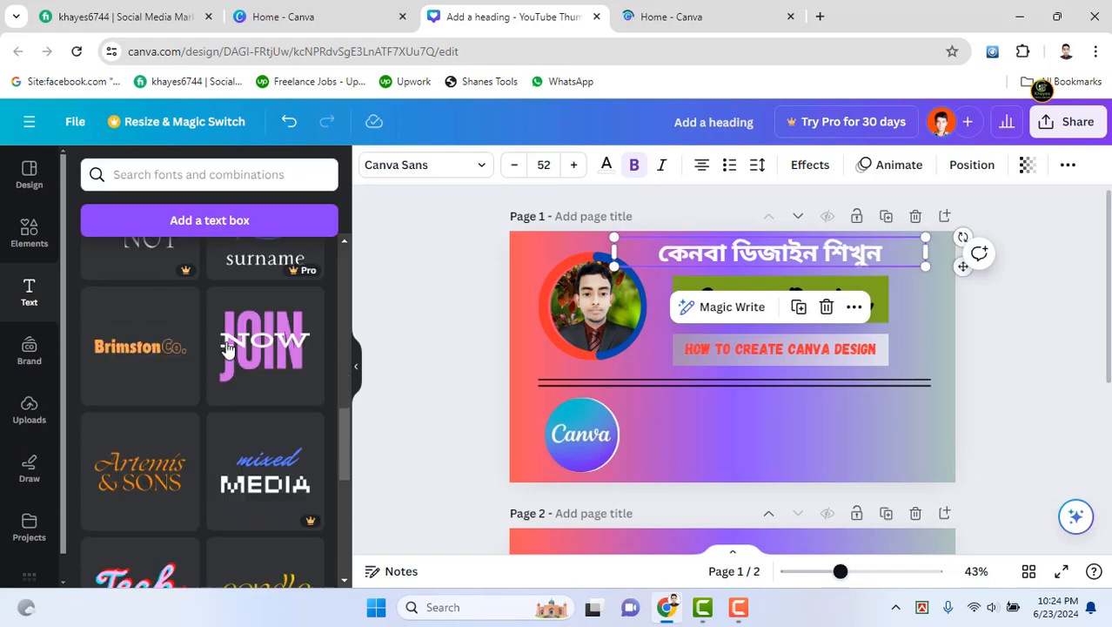
{"action": "scroll", "coordinate": [242, 359], "scroll_direction": "down", "scroll_amount": 4}
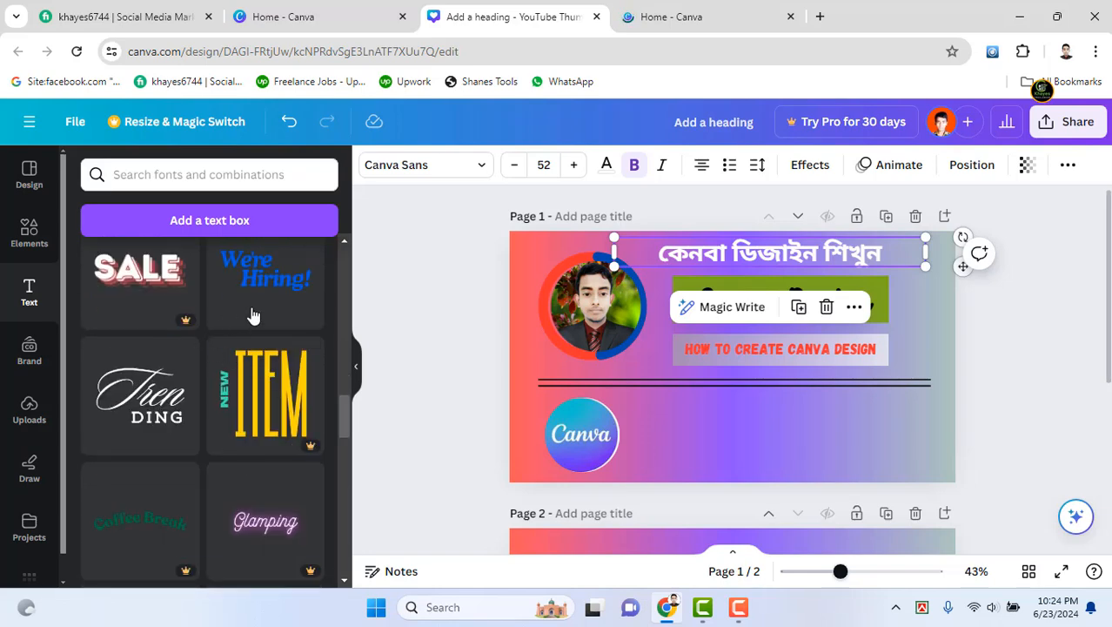
{"action": "scroll", "coordinate": [266, 323], "scroll_direction": "down", "scroll_amount": 5}
{"action": "scroll", "coordinate": [247, 352], "scroll_direction": "up", "scroll_amount": 5}
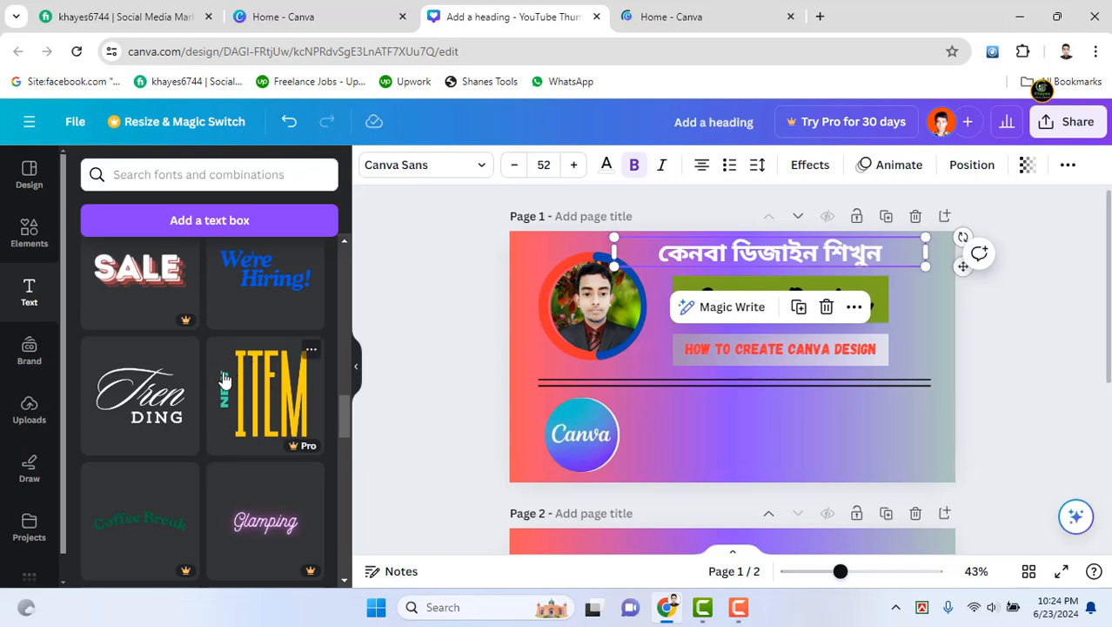
{"action": "scroll", "coordinate": [217, 374], "scroll_direction": "down", "scroll_amount": 4}
{"action": "scroll", "coordinate": [235, 359], "scroll_direction": "up", "scroll_amount": 4}
{"action": "scroll", "coordinate": [236, 373], "scroll_direction": "down", "scroll_amount": 5}
{"action": "scroll", "coordinate": [235, 348], "scroll_direction": "up", "scroll_amount": 2}
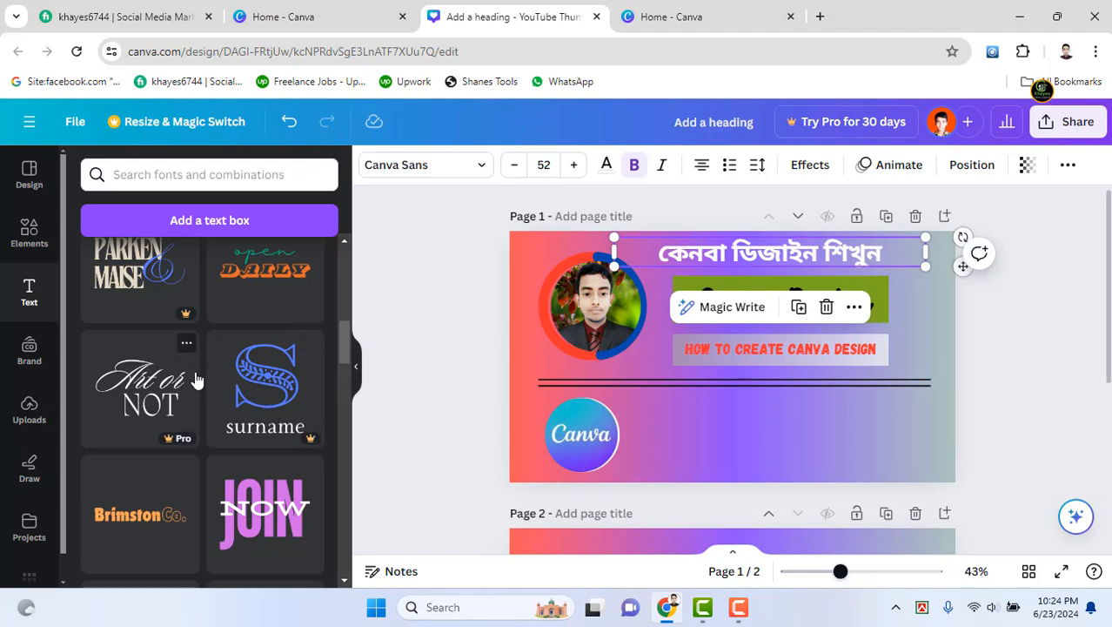
{"action": "scroll", "coordinate": [208, 388], "scroll_direction": "down", "scroll_amount": 5}
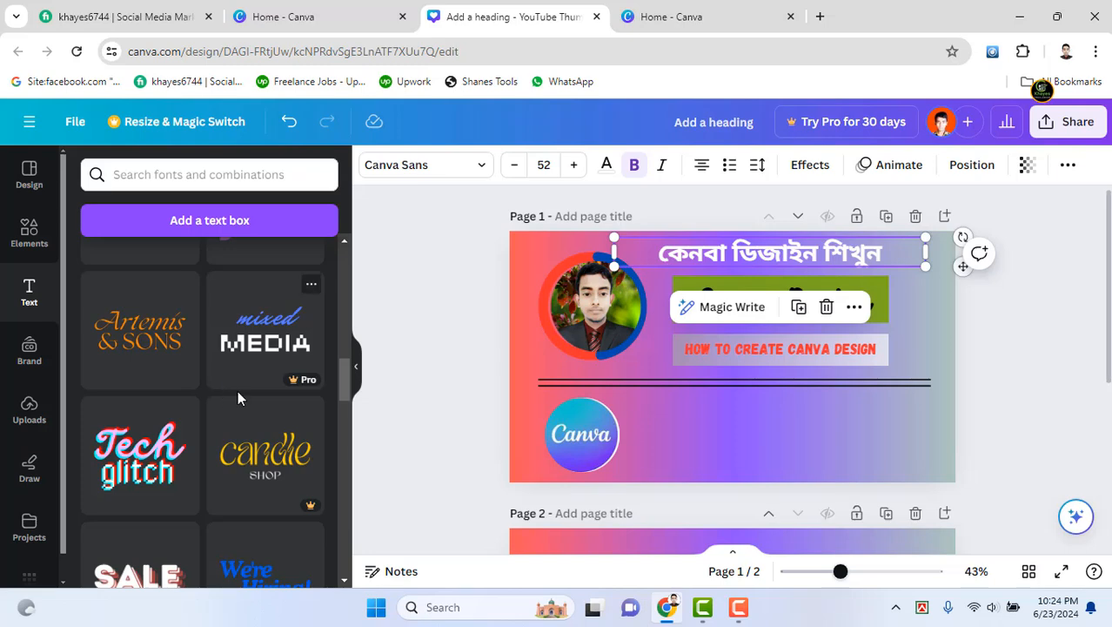
{"action": "scroll", "coordinate": [254, 396], "scroll_direction": "down", "scroll_amount": 10}
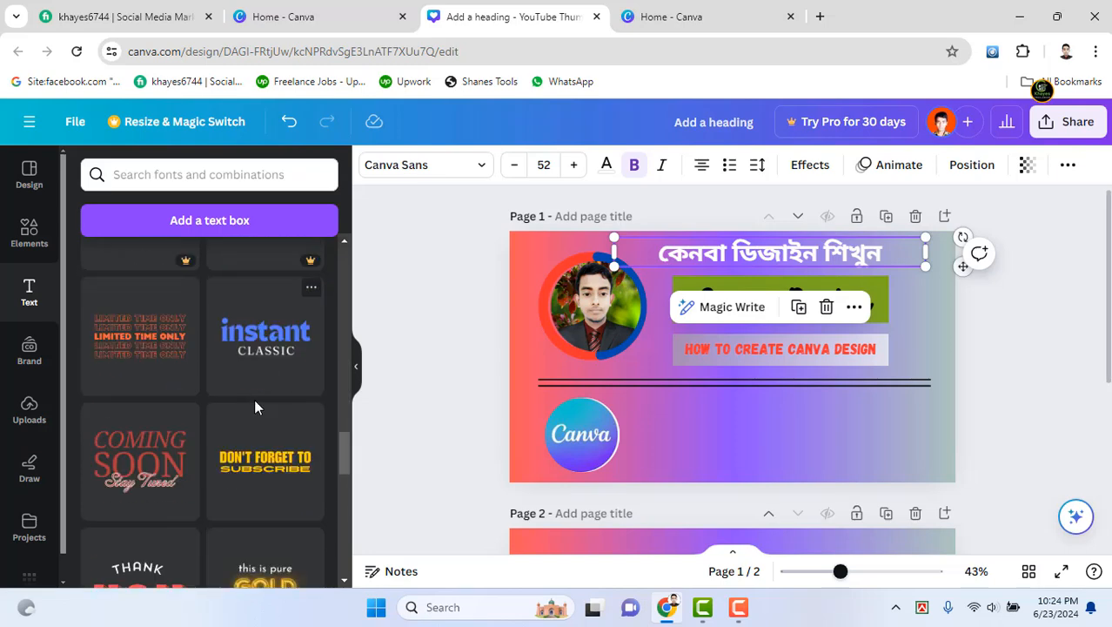
{"action": "scroll", "coordinate": [258, 418], "scroll_direction": "up", "scroll_amount": 3}
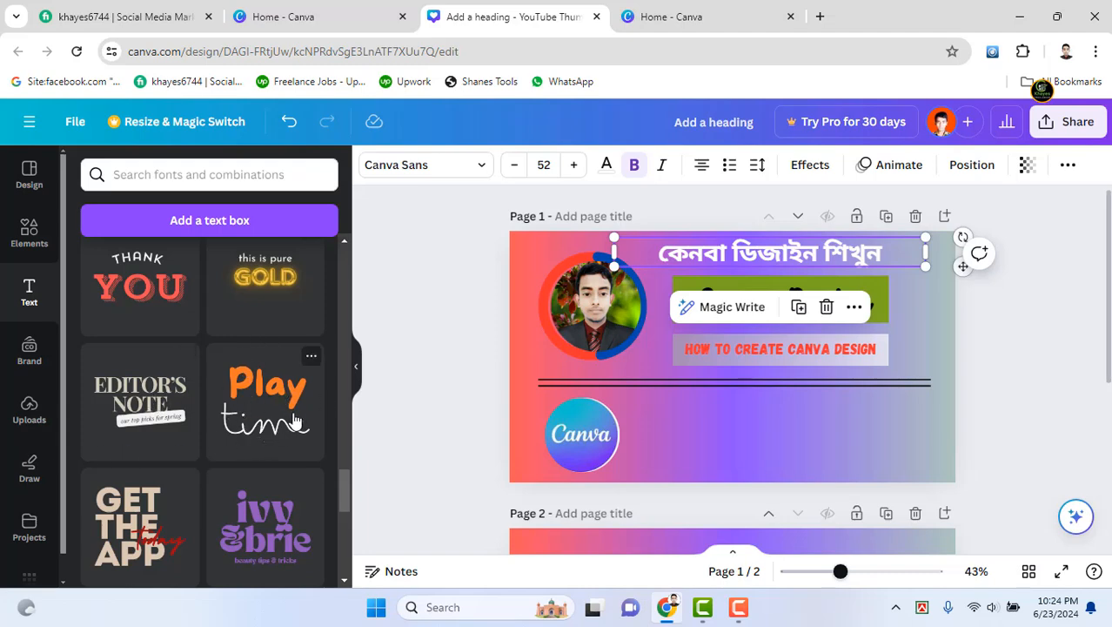
{"action": "scroll", "coordinate": [279, 409], "scroll_direction": "down", "scroll_amount": 4}
{"action": "scroll", "coordinate": [192, 415], "scroll_direction": "down", "scroll_amount": 2}
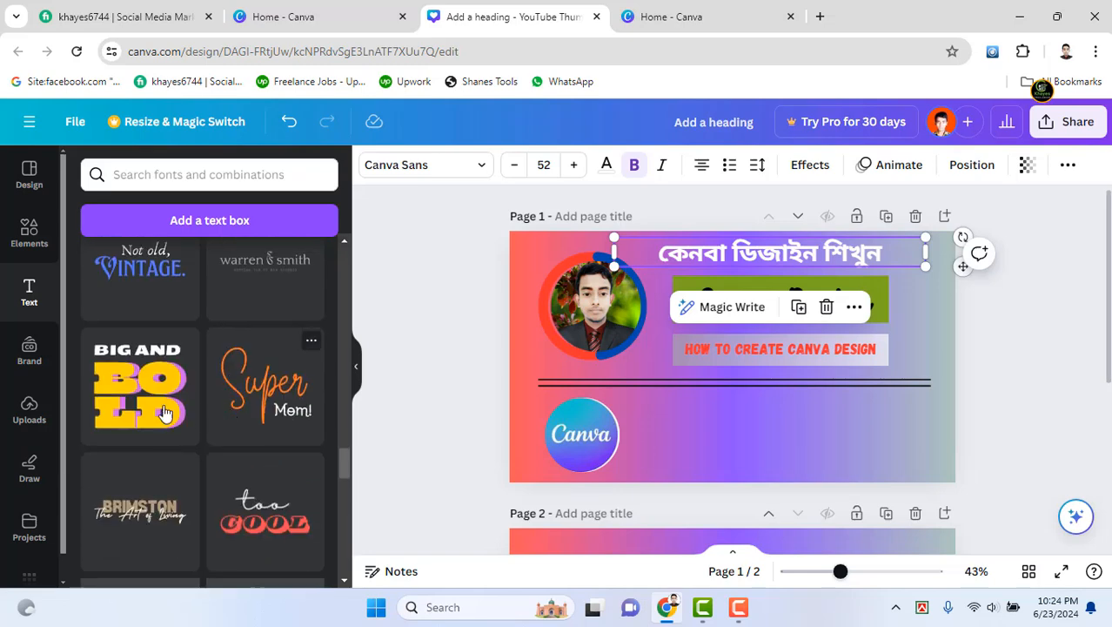
Insert the "BIG AND BOLD" font combination, shrink it and place it beside the round Canva logo, under the double line
{"action": "left_click", "coordinate": [117, 404]}
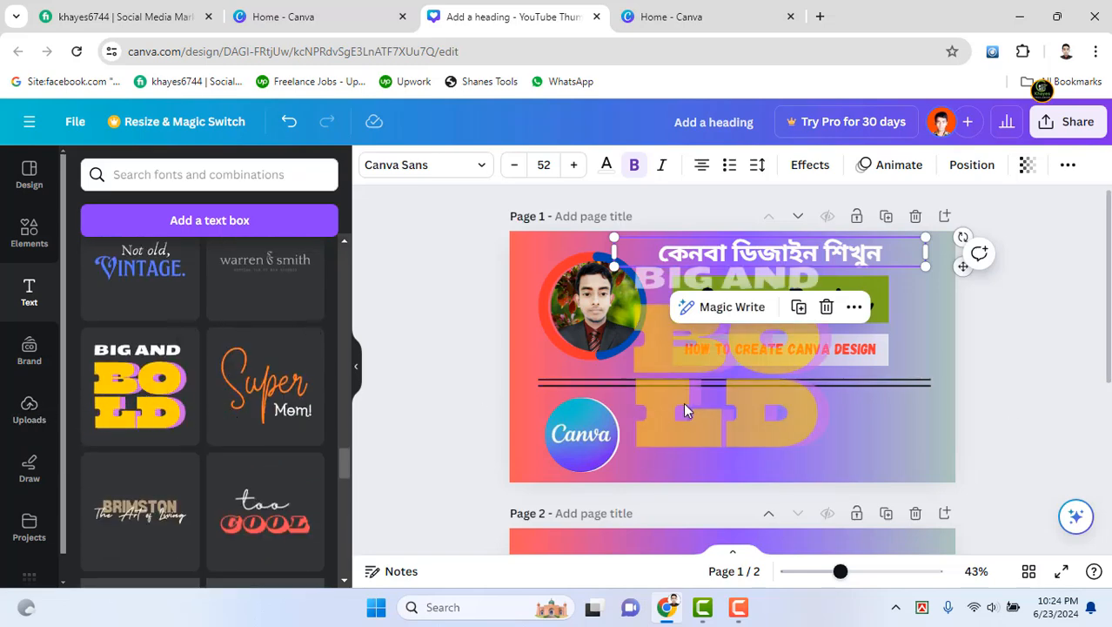
{"action": "left_click_drag", "start_coordinate": [759, 395], "coordinate": [785, 445]}
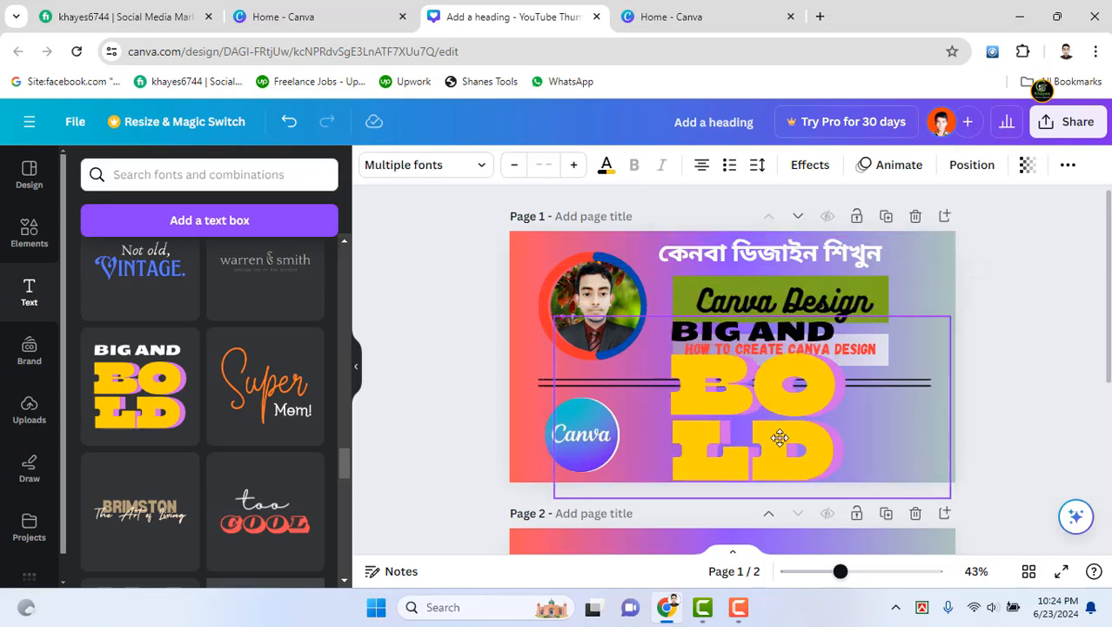
{"action": "left_click_drag", "start_coordinate": [558, 319], "coordinate": [748, 403]}
{"action": "left_click_drag", "start_coordinate": [904, 458], "coordinate": [824, 441]}
Replace the word "BOLD" in the inserted font combination with "CANVA DESIGN"
{"action": "double_click", "coordinate": [824, 441]}
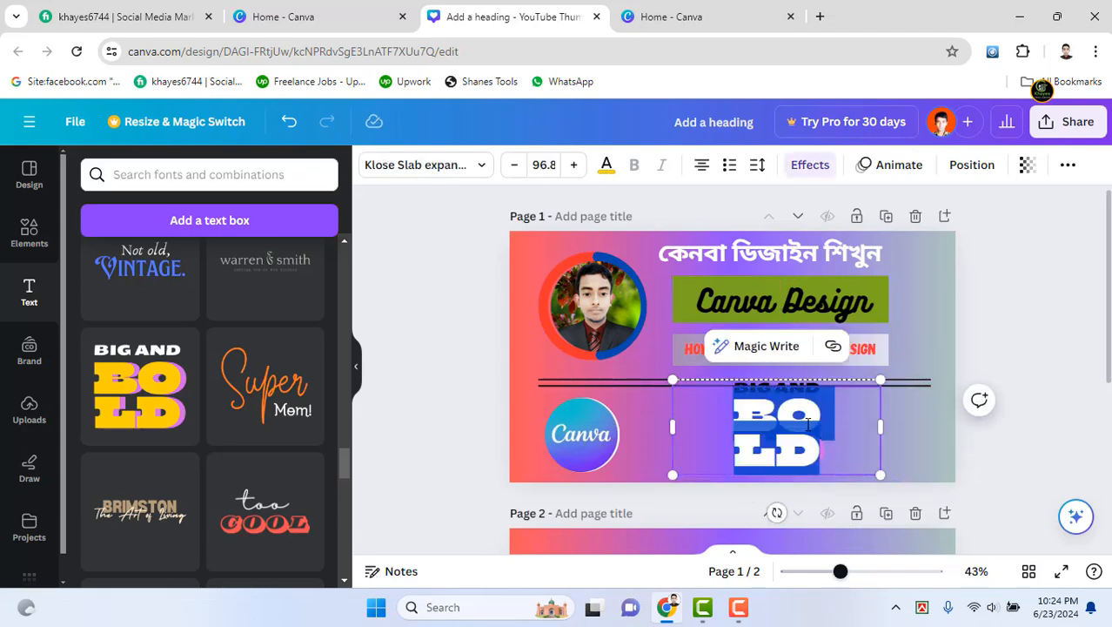
{"action": "type", "text": "CA"}
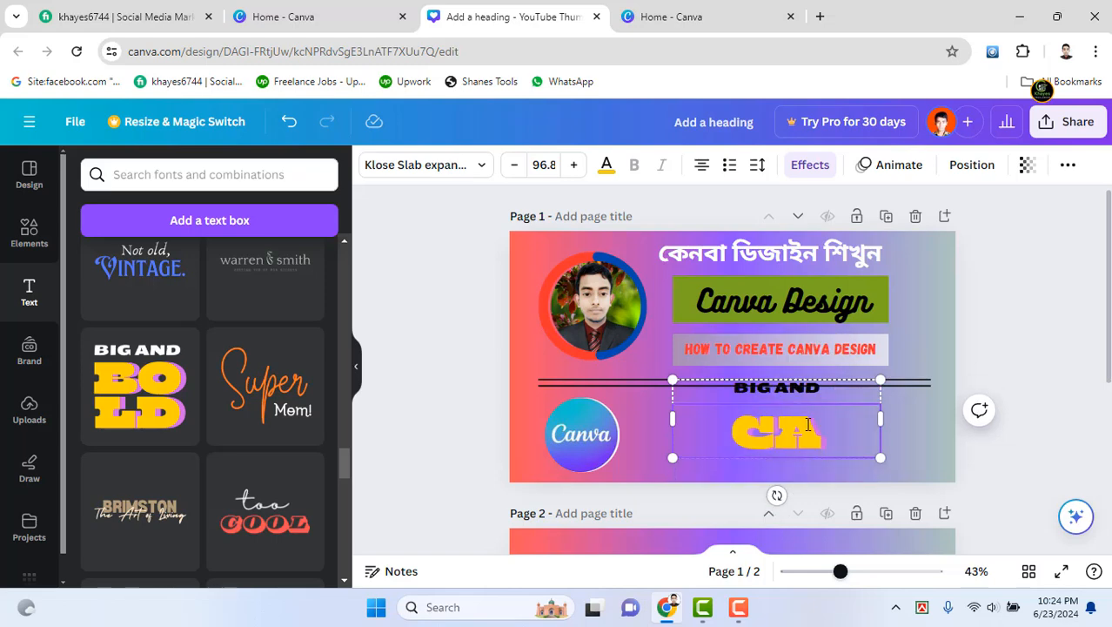
{"action": "type", "text": "NVA D"}
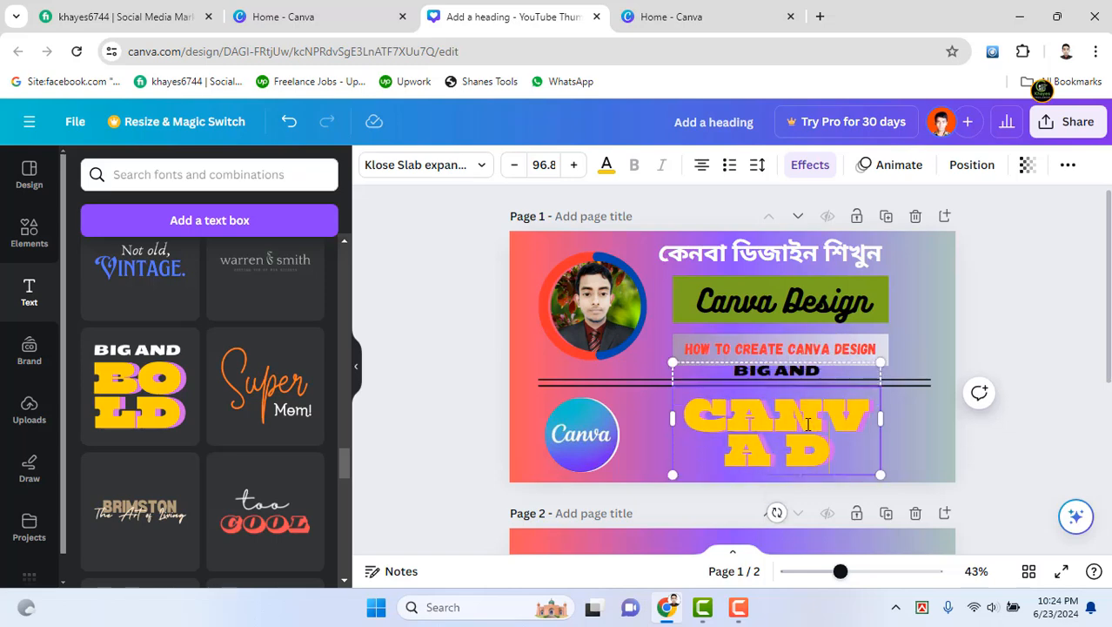
{"action": "type", "text": "ESIGN"}
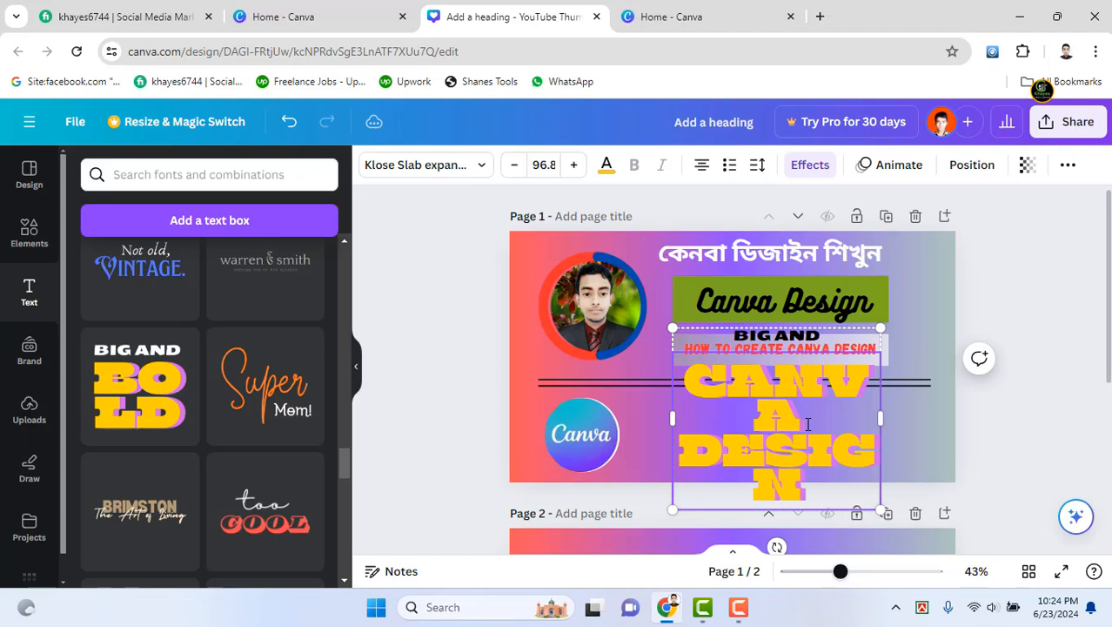
Shrink the yellow "CANVA DESIGN" text group and position it beside the round logo so it clears the subtitle
{"action": "left_click", "coordinate": [886, 515]}
{"action": "scroll", "coordinate": [889, 415], "scroll_direction": "up", "scroll_amount": 3}
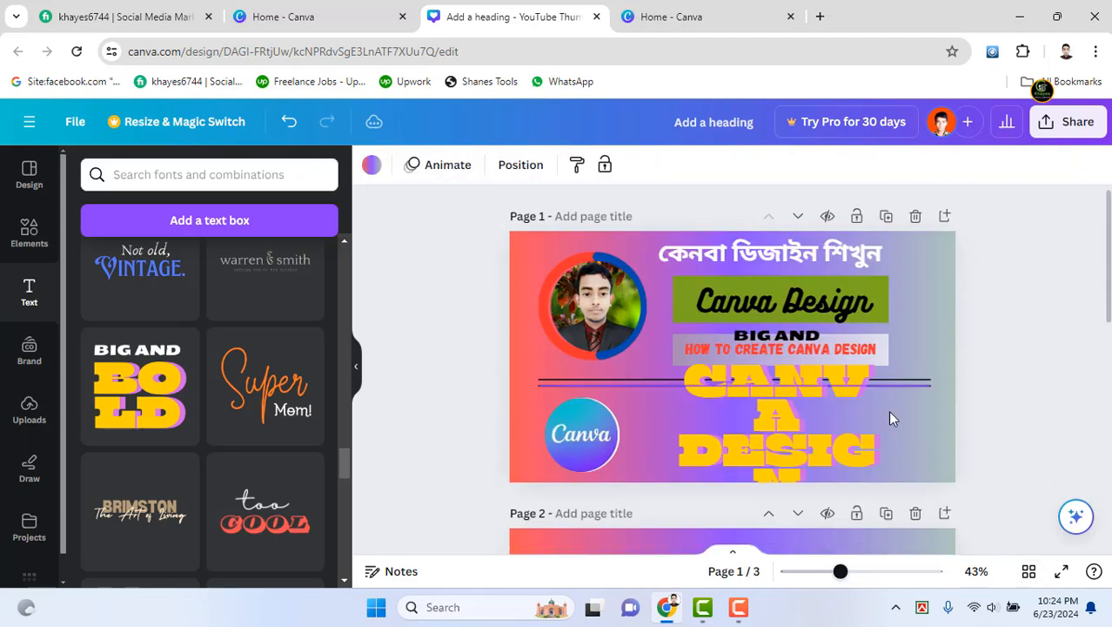
{"action": "left_click", "coordinate": [866, 475]}
{"action": "left_click_drag", "start_coordinate": [880, 509], "coordinate": [800, 439]}
{"action": "left_click_drag", "start_coordinate": [802, 385], "coordinate": [805, 414]}
{"action": "left_click", "coordinate": [1044, 344]}
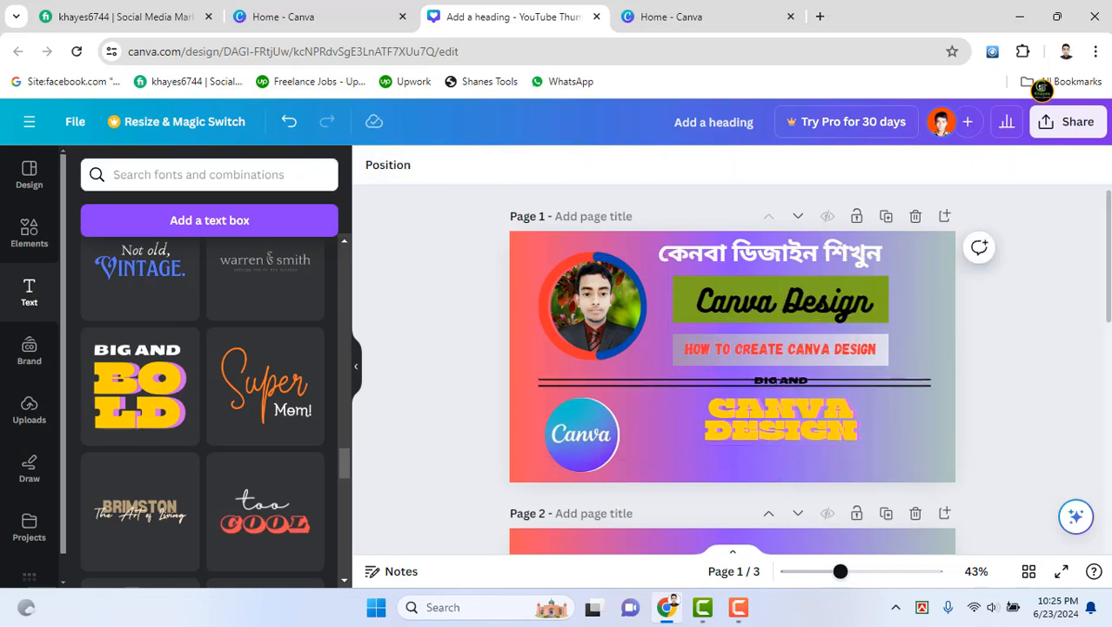
Delete the words "BIG AND" above the yellow "CANVA DESIGN" text
{"action": "left_click", "coordinate": [781, 419]}
{"action": "left_click", "coordinate": [1079, 324]}
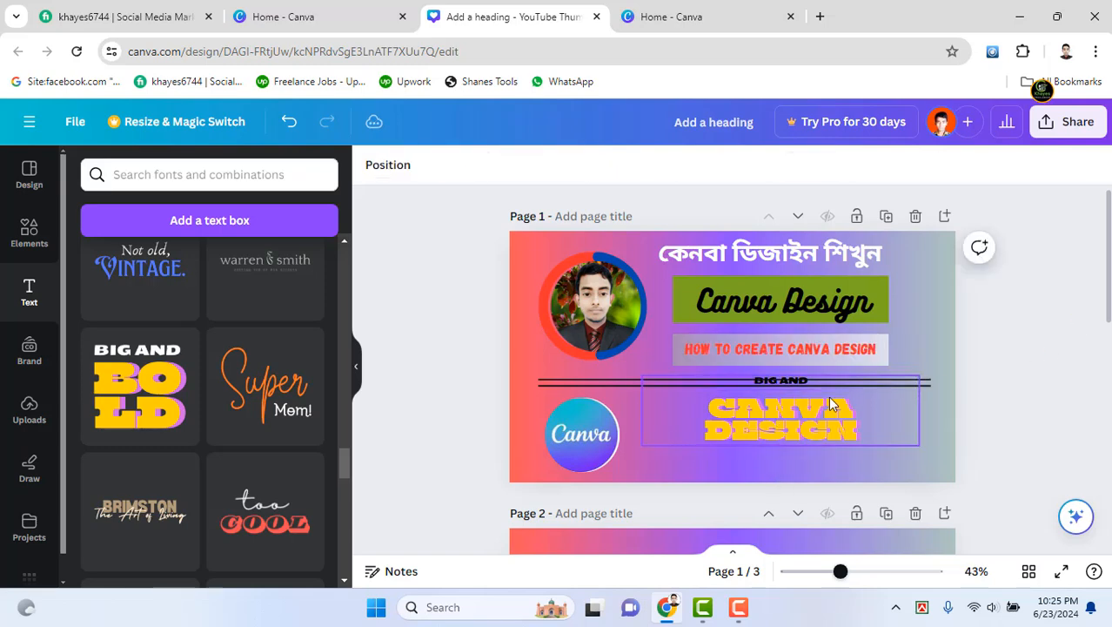
{"action": "left_click", "coordinate": [801, 407]}
{"action": "left_click", "coordinate": [799, 381]}
{"action": "left_click", "coordinate": [804, 382]}
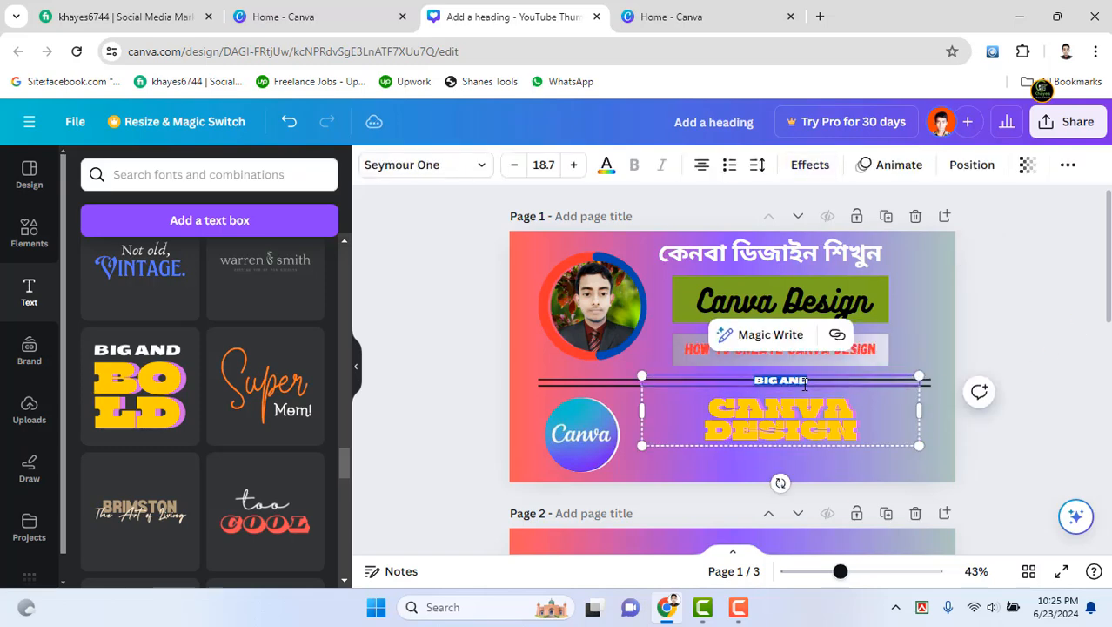
{"action": "key", "text": "BackSpace"}
{"action": "left_click", "coordinate": [781, 451]}
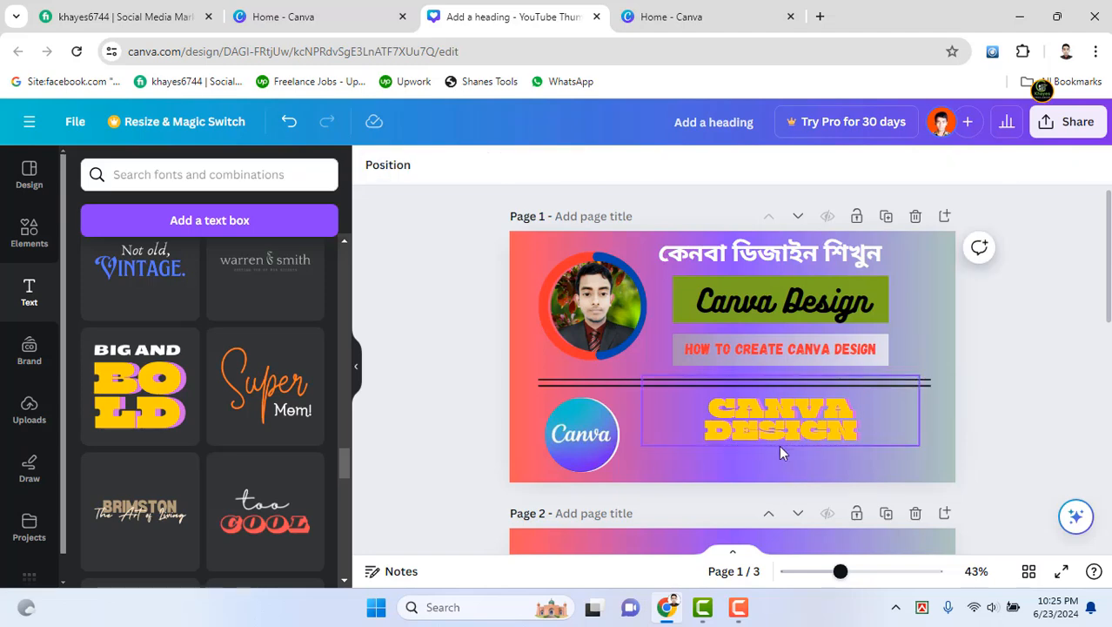
Shrink the yellow "CANVA DESIGN" text a little more and centre it in the space beside the round logo
{"action": "left_click_drag", "start_coordinate": [780, 421], "coordinate": [720, 421]}
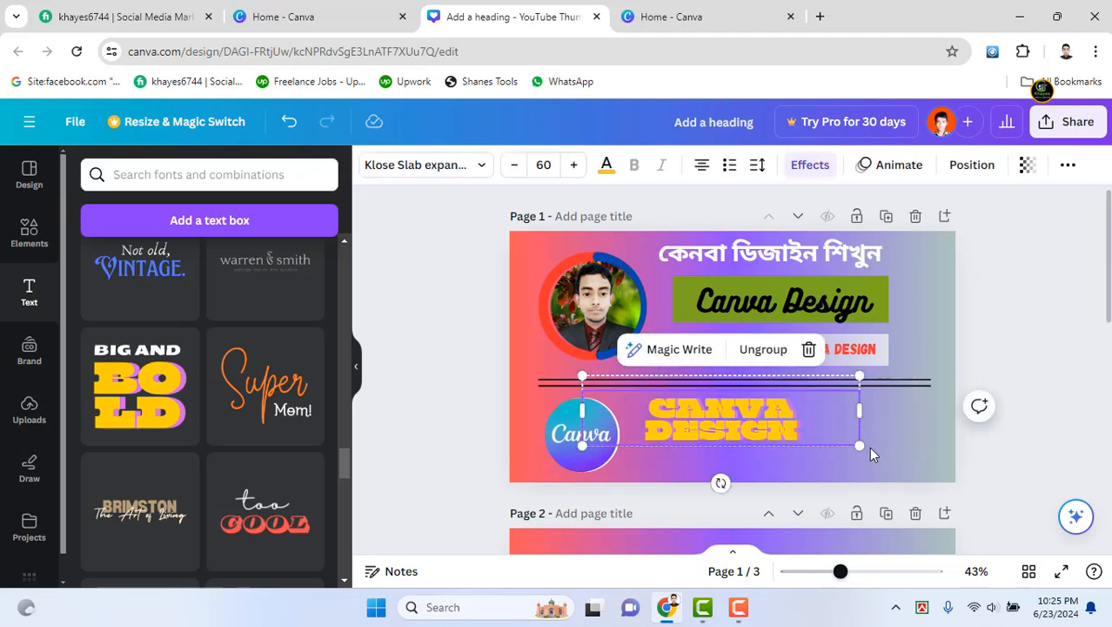
{"action": "left_click_drag", "start_coordinate": [852, 439], "coordinate": [803, 429]}
{"action": "left_click_drag", "start_coordinate": [679, 407], "coordinate": [747, 414]}
Delete the yellow "CANVA DESIGN" text from the lower part of page 1
{"action": "scroll", "coordinate": [175, 375], "scroll_direction": "down", "scroll_amount": 10}
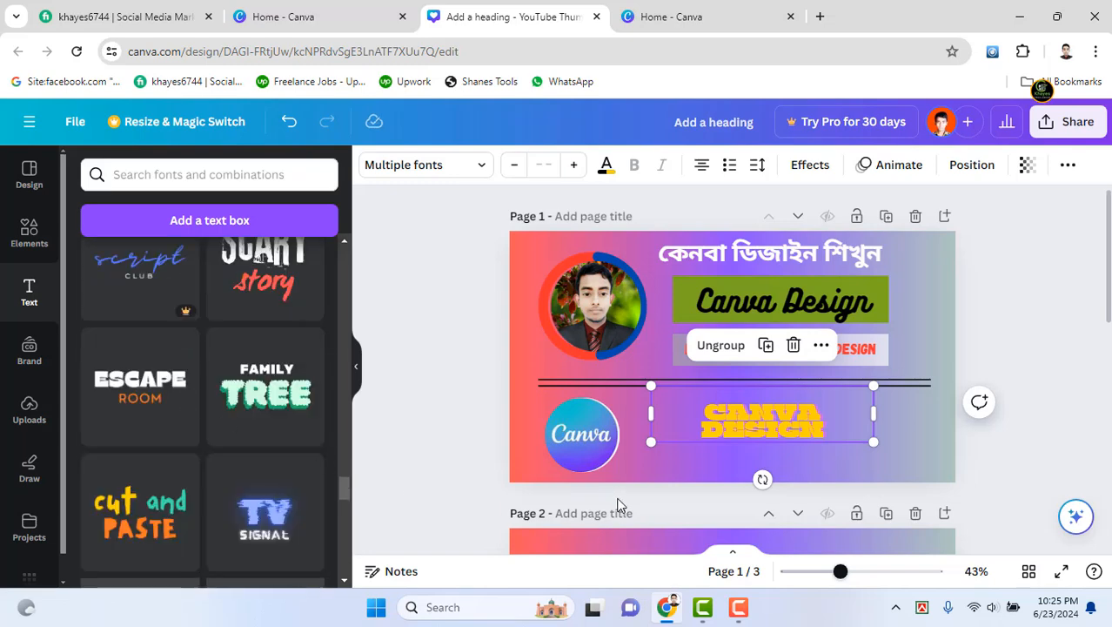
{"action": "left_click", "coordinate": [743, 423]}
{"action": "key", "text": "Delete"}
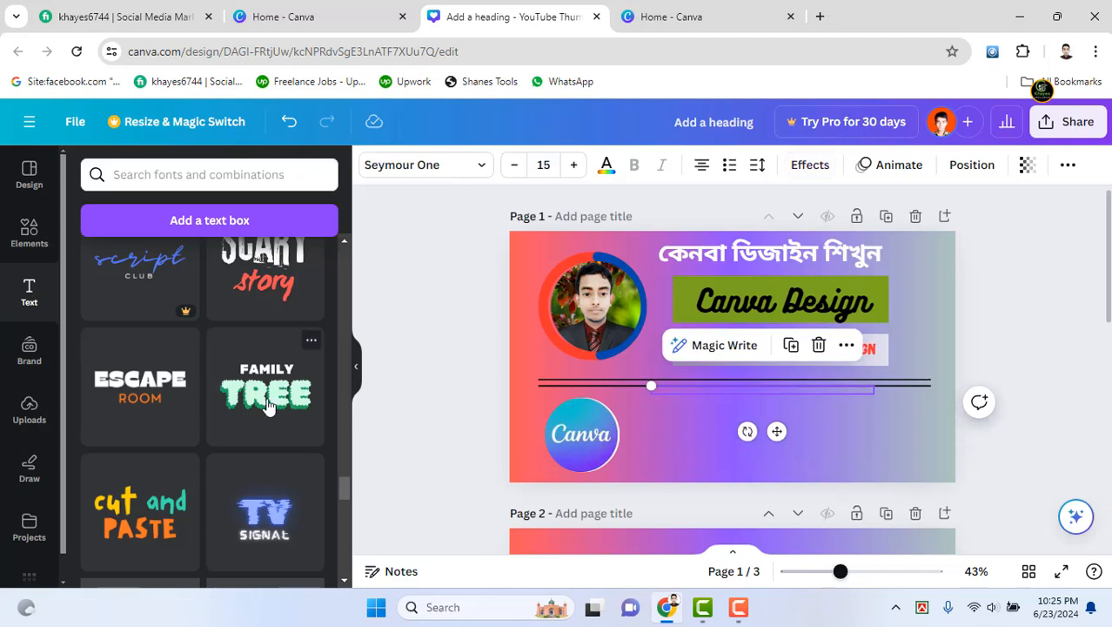
Add the "Day & NIGHT" font combination to page 1
{"action": "scroll", "coordinate": [257, 403], "scroll_direction": "down", "scroll_amount": 5}
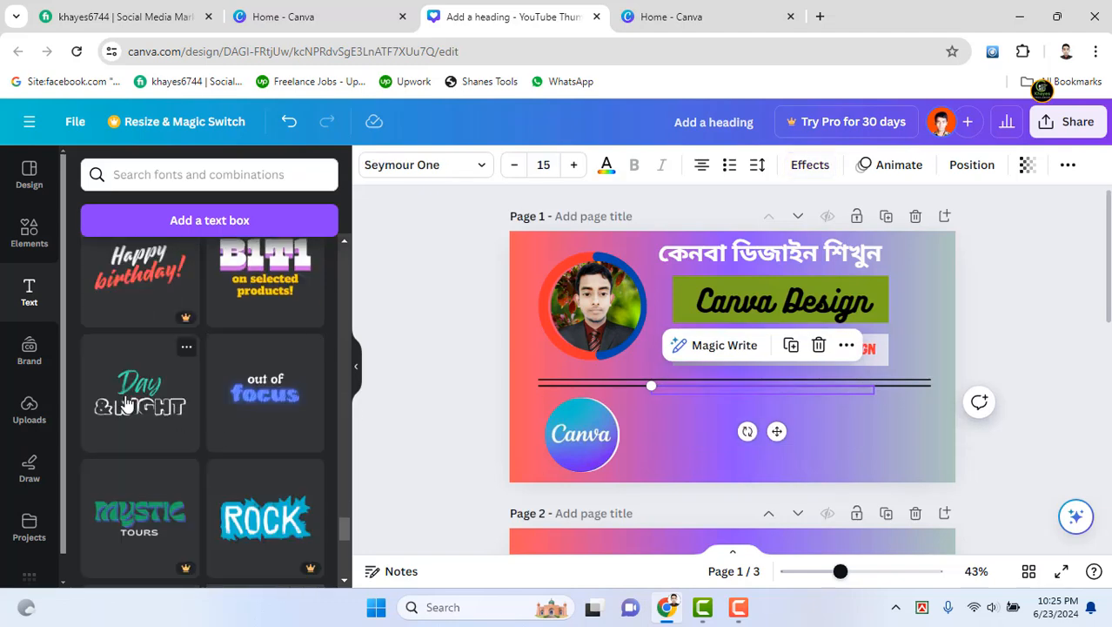
{"action": "scroll", "coordinate": [177, 403], "scroll_direction": "down", "scroll_amount": 5}
{"action": "scroll", "coordinate": [164, 437], "scroll_direction": "up", "scroll_amount": 3}
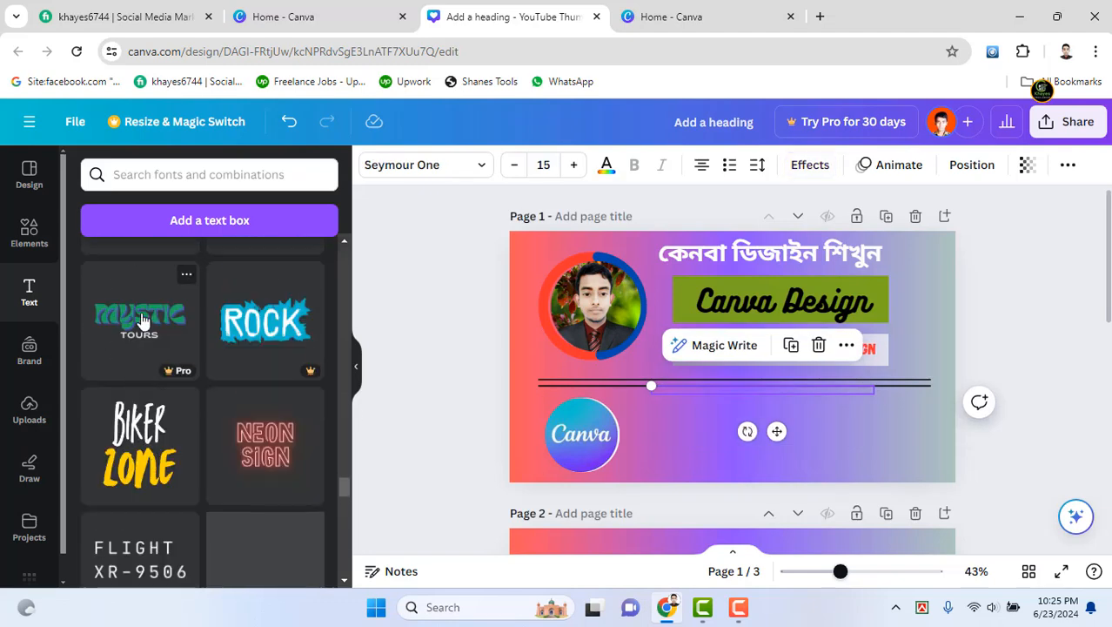
{"action": "scroll", "coordinate": [168, 369], "scroll_direction": "up", "scroll_amount": 3}
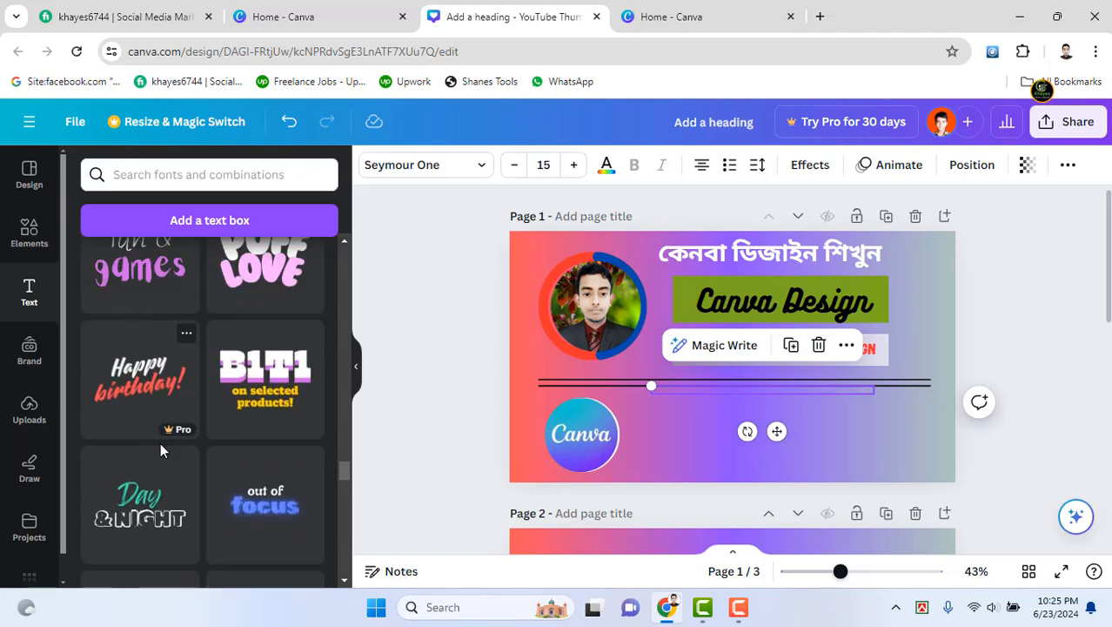
{"action": "left_click", "coordinate": [132, 498]}
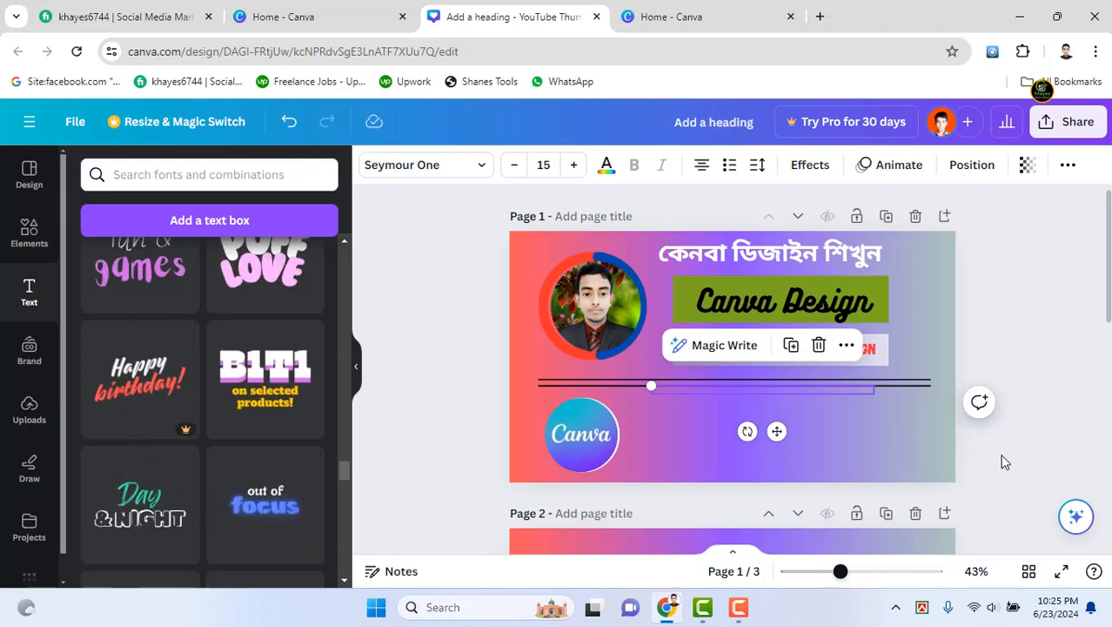
{"action": "left_click_drag", "start_coordinate": [776, 433], "coordinate": [818, 462]}
Undo the recent changes on page 1, clearing the "Day & NIGHT" combination and deleting the yellow "CANVA DESIGN" text again
{"action": "key", "text": "ctrl+z"}
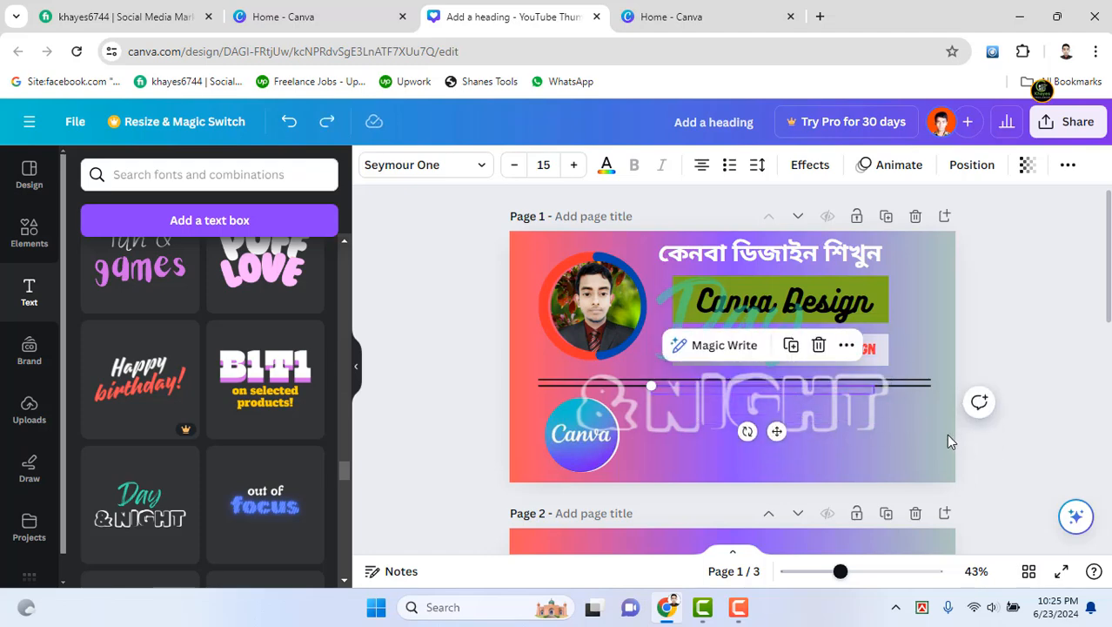
{"action": "key", "text": "ctrl+z"}
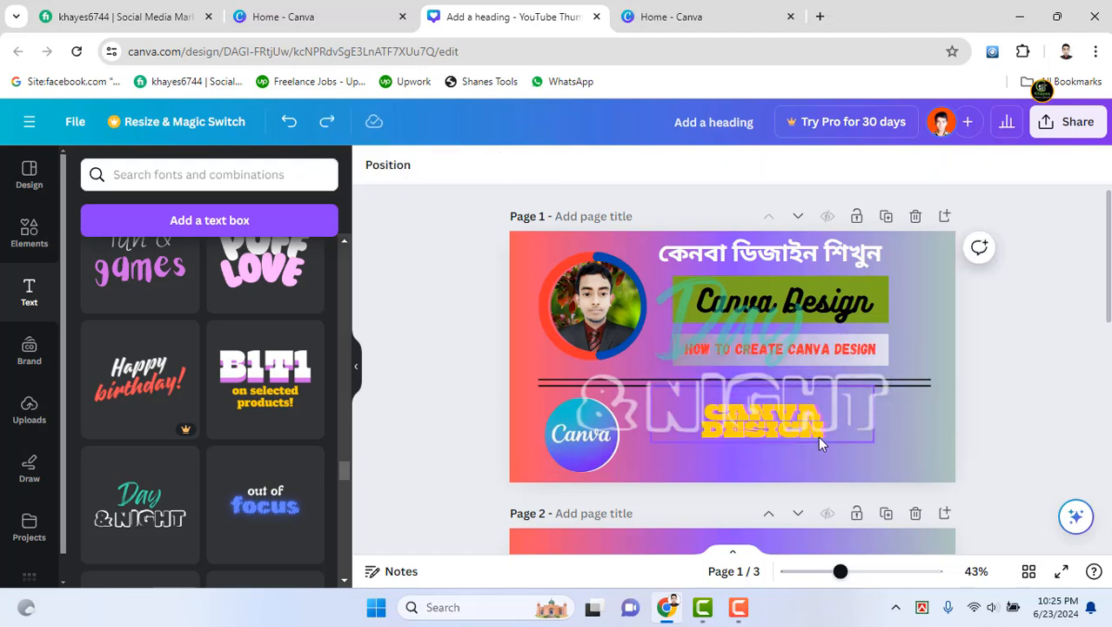
{"action": "left_click", "coordinate": [753, 423]}
{"action": "key", "text": "Delete"}
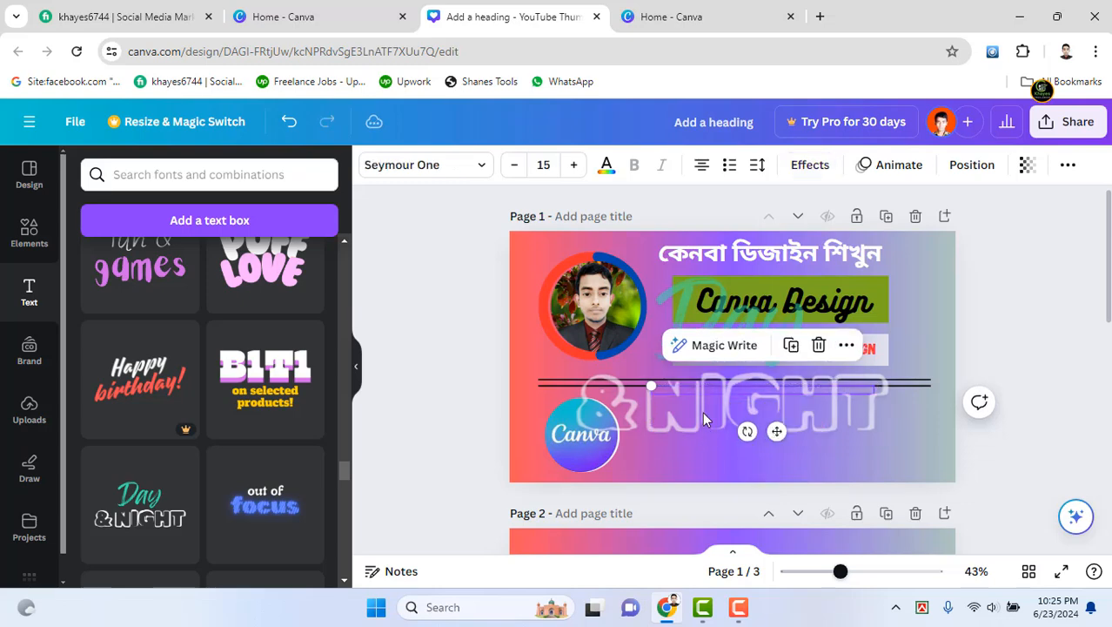
{"action": "left_click", "coordinate": [703, 414]}
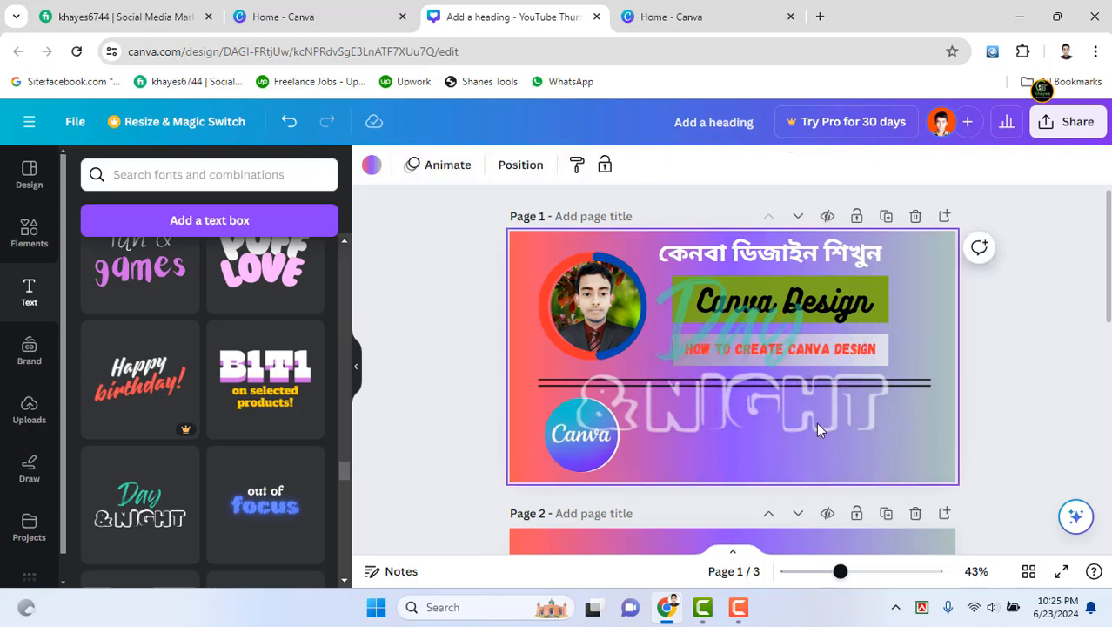
{"action": "key", "text": "ctrl+z"}
Delete the two empty gradient pages, page 3 and page 2, leaving only the thumbnail page
{"action": "scroll", "coordinate": [723, 411], "scroll_direction": "down", "scroll_amount": 4}
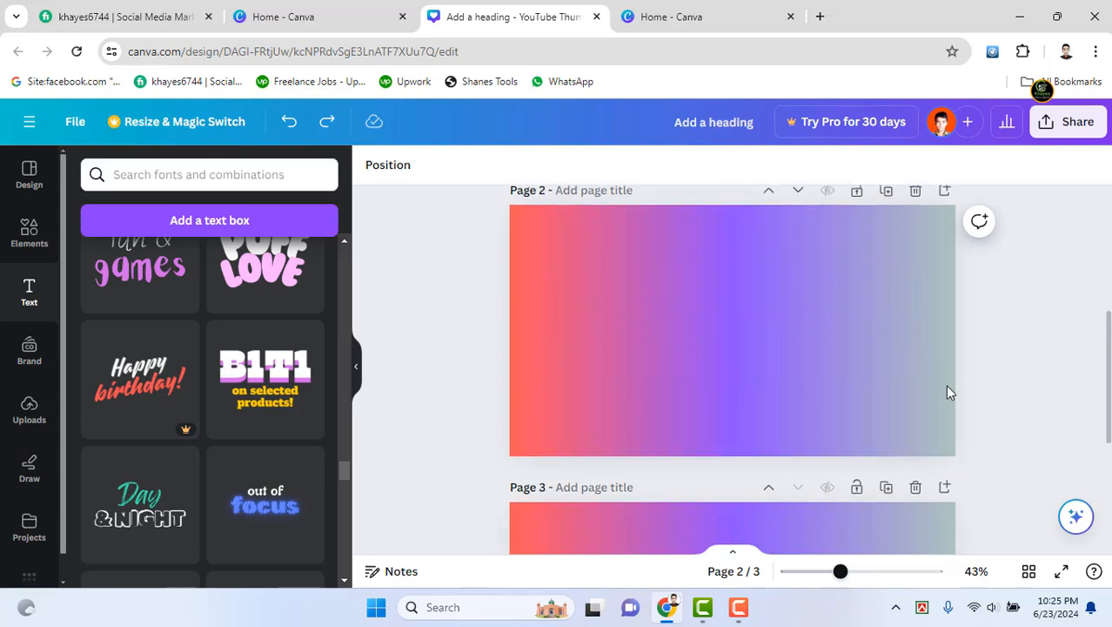
{"action": "scroll", "coordinate": [948, 392], "scroll_direction": "up", "scroll_amount": 4}
{"action": "left_click_drag", "start_coordinate": [1108, 286], "coordinate": [1105, 346]}
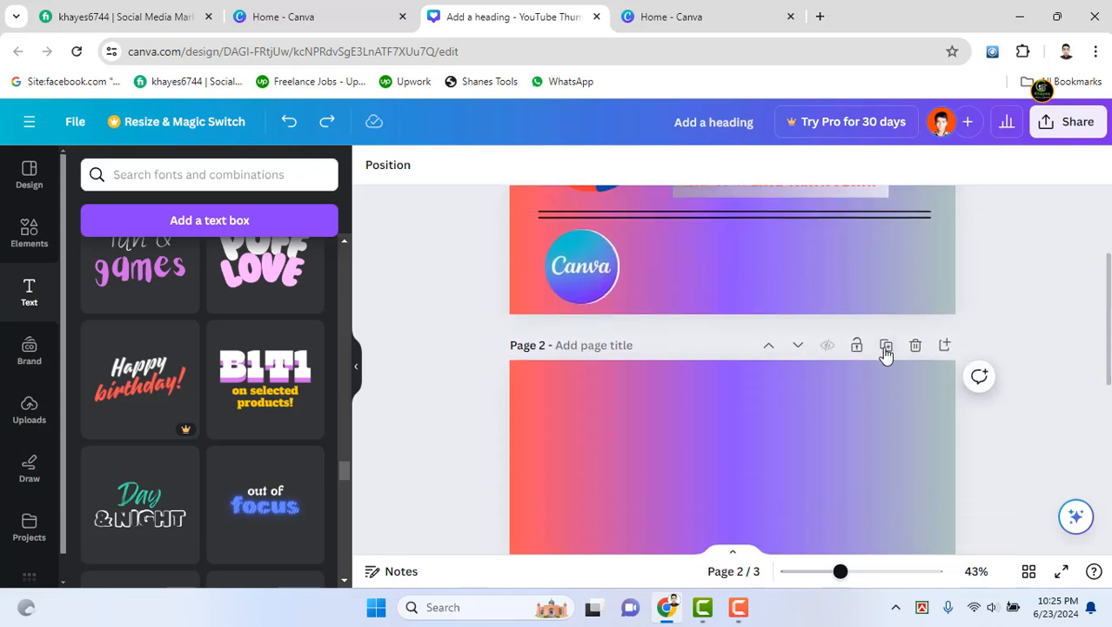
{"action": "scroll", "coordinate": [883, 423], "scroll_direction": "down", "scroll_amount": 4}
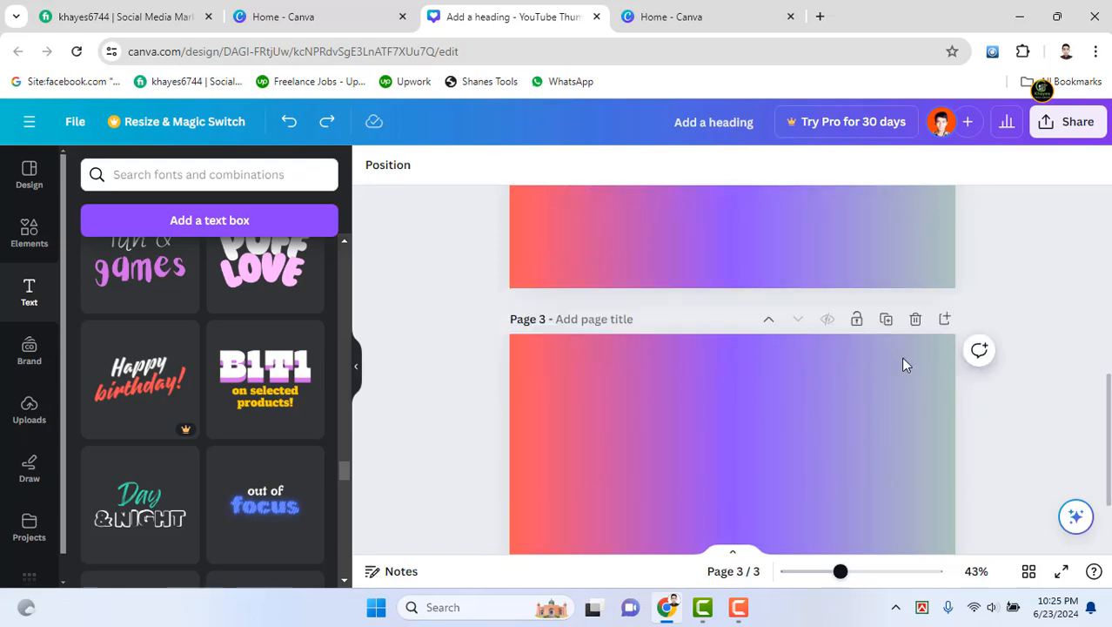
{"action": "scroll", "coordinate": [903, 370], "scroll_direction": "down", "scroll_amount": 1}
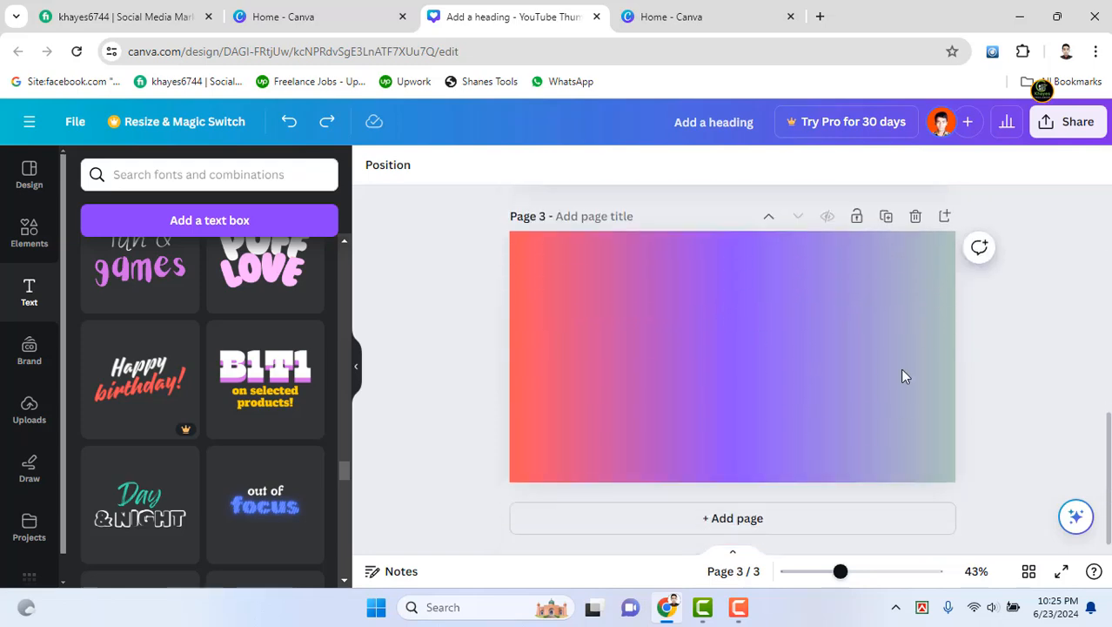
{"action": "left_click", "coordinate": [916, 219]}
{"action": "scroll", "coordinate": [897, 400], "scroll_direction": "up", "scroll_amount": 4}
{"action": "scroll", "coordinate": [939, 448], "scroll_direction": "down", "scroll_amount": 3}
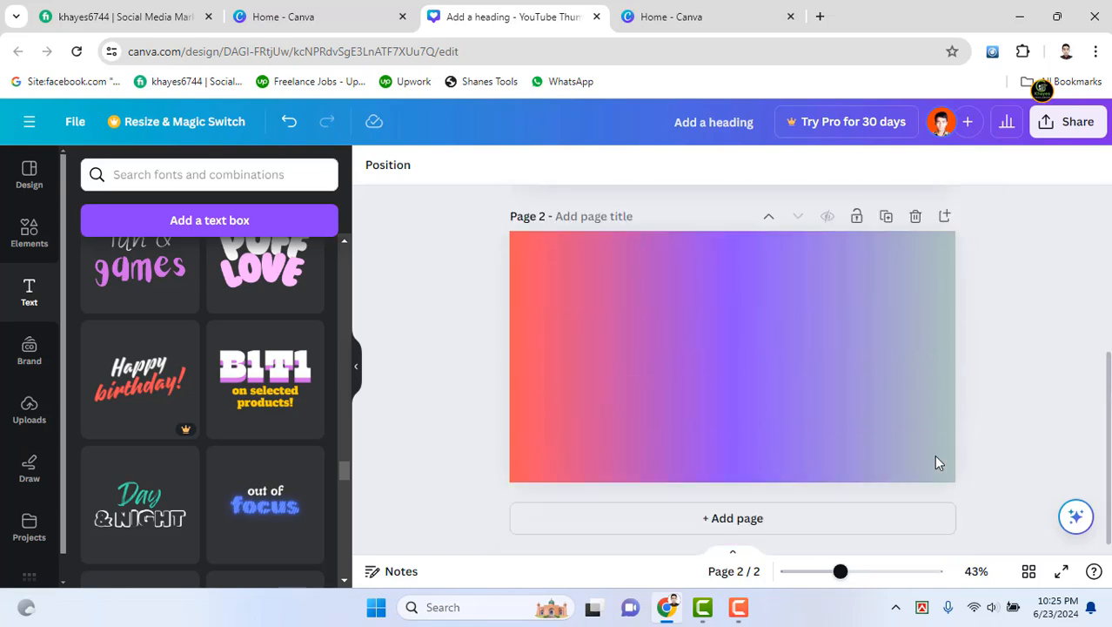
{"action": "left_click", "coordinate": [914, 217]}
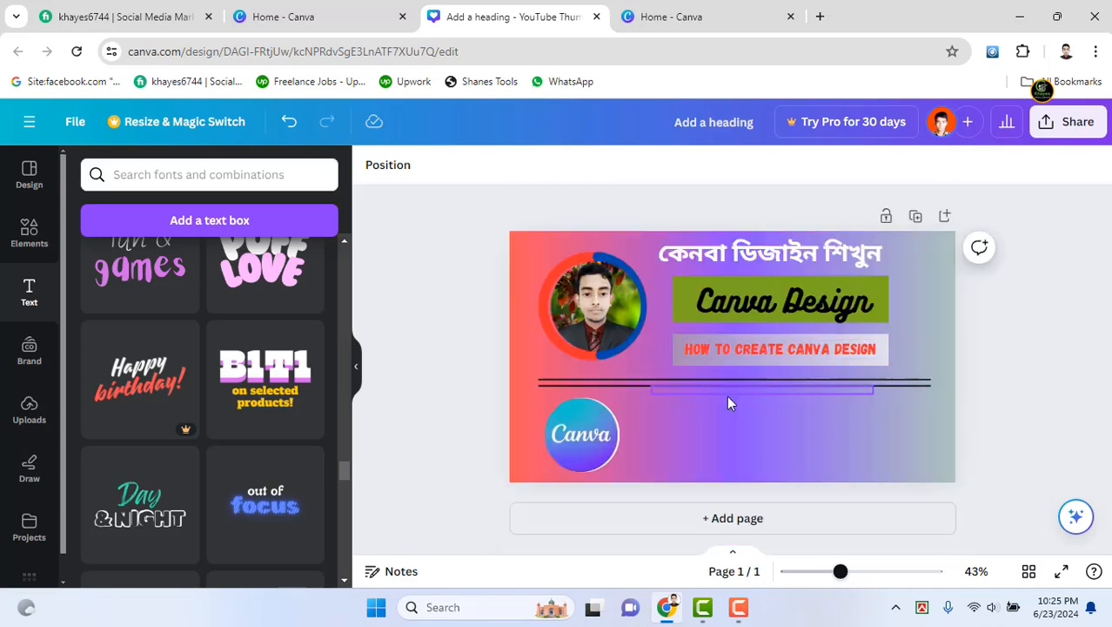
{"action": "left_click", "coordinate": [770, 348]}
{"action": "left_click", "coordinate": [1073, 282]}
{"action": "left_click", "coordinate": [803, 259]}
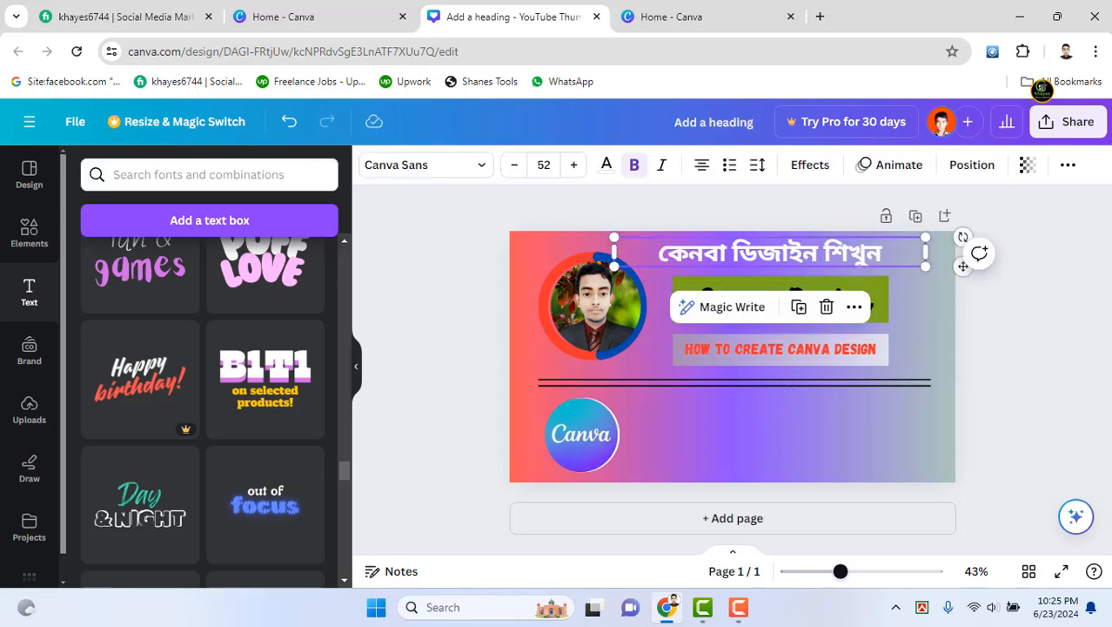
{"action": "left_click", "coordinate": [435, 327]}
{"action": "scroll", "coordinate": [152, 381], "scroll_direction": "down", "scroll_amount": 5}
{"action": "scroll", "coordinate": [147, 409], "scroll_direction": "down", "scroll_amount": 5}
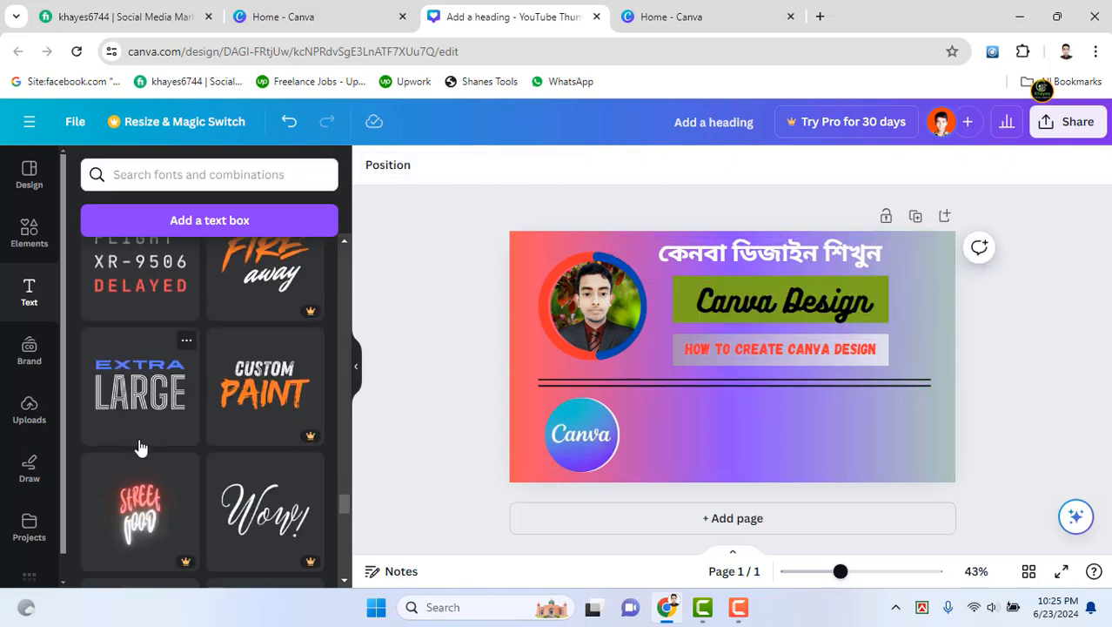
{"action": "left_click", "coordinate": [29, 528]}
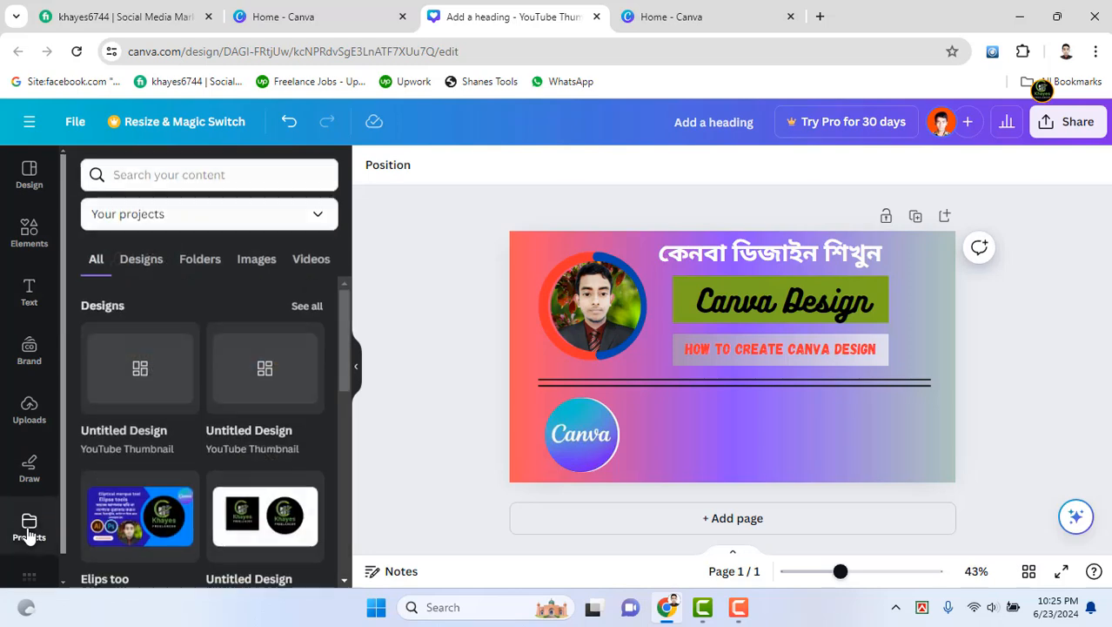
Try the blue drawing pen with a wavy line beside the round Canva logo and undo it
{"action": "left_click", "coordinate": [29, 470]}
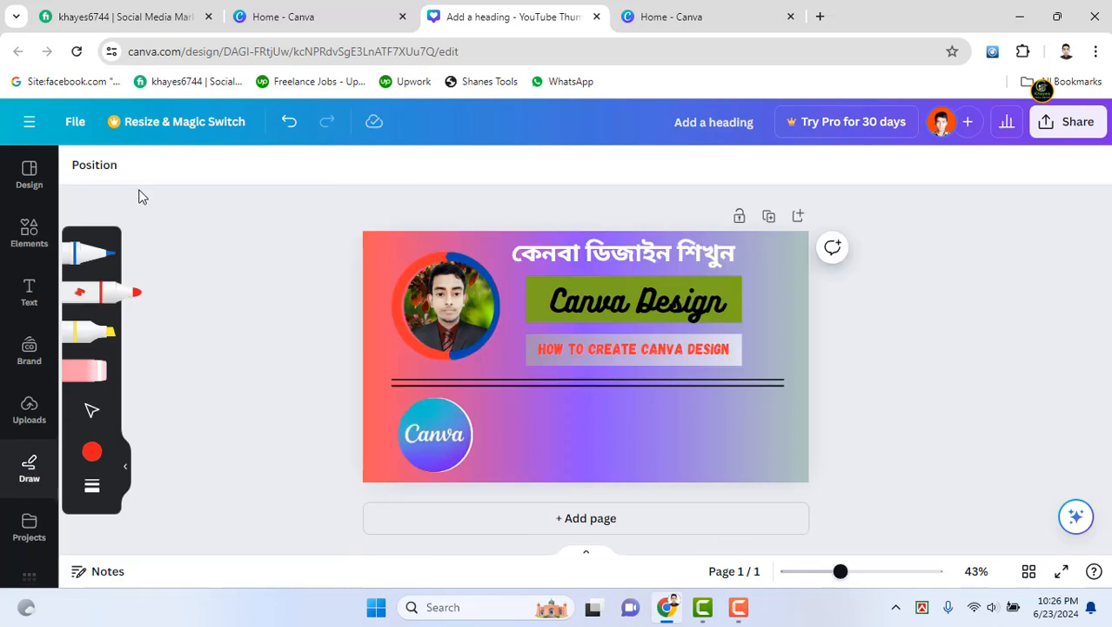
{"action": "left_click", "coordinate": [94, 250]}
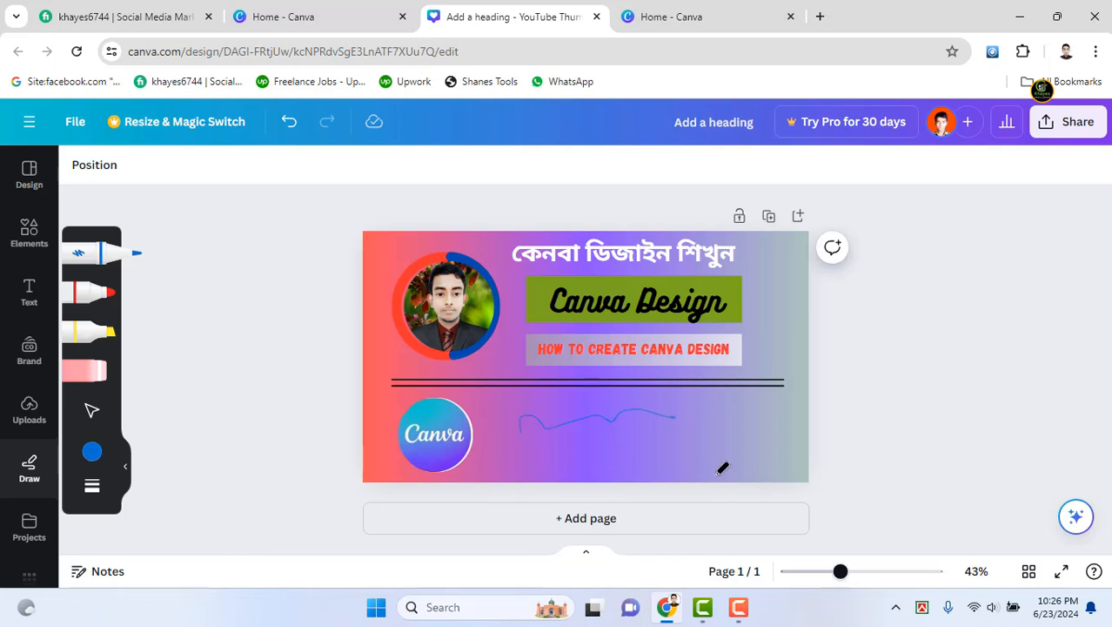
{"action": "key", "text": "ctrl+z"}
Try the red marker with a freehand stroke near the round Canva logo and undo it
{"action": "left_click", "coordinate": [101, 291]}
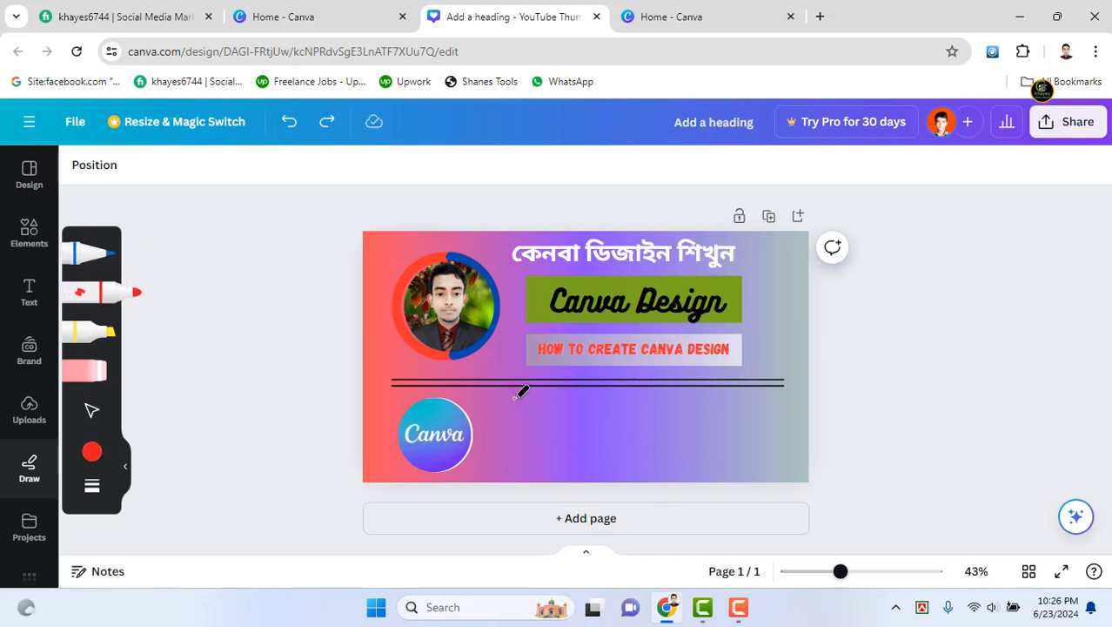
{"action": "mouse_move", "coordinate": [521, 393]}
{"action": "left_mouse_down"}
{"action": "mouse_move", "coordinate": [514, 448]}
{"action": "mouse_move", "coordinate": [542, 409]}
{"action": "mouse_move", "coordinate": [513, 441]}
{"action": "mouse_move", "coordinate": [549, 466]}
{"action": "mouse_move", "coordinate": [590, 370]}
{"action": "mouse_move", "coordinate": [588, 451]}
{"action": "mouse_move", "coordinate": [710, 386]}
{"action": "mouse_move", "coordinate": [709, 414]}
{"action": "mouse_move", "coordinate": [654, 397]}
{"action": "mouse_move", "coordinate": [656, 389]}
{"action": "mouse_move", "coordinate": [440, 447]}
{"action": "left_mouse_up"}
{"action": "key", "text": "ctrl+z"}
Try the yellow highlighter with a wavy stroke in the space beside the round logo and undo it
{"action": "left_click", "coordinate": [96, 332]}
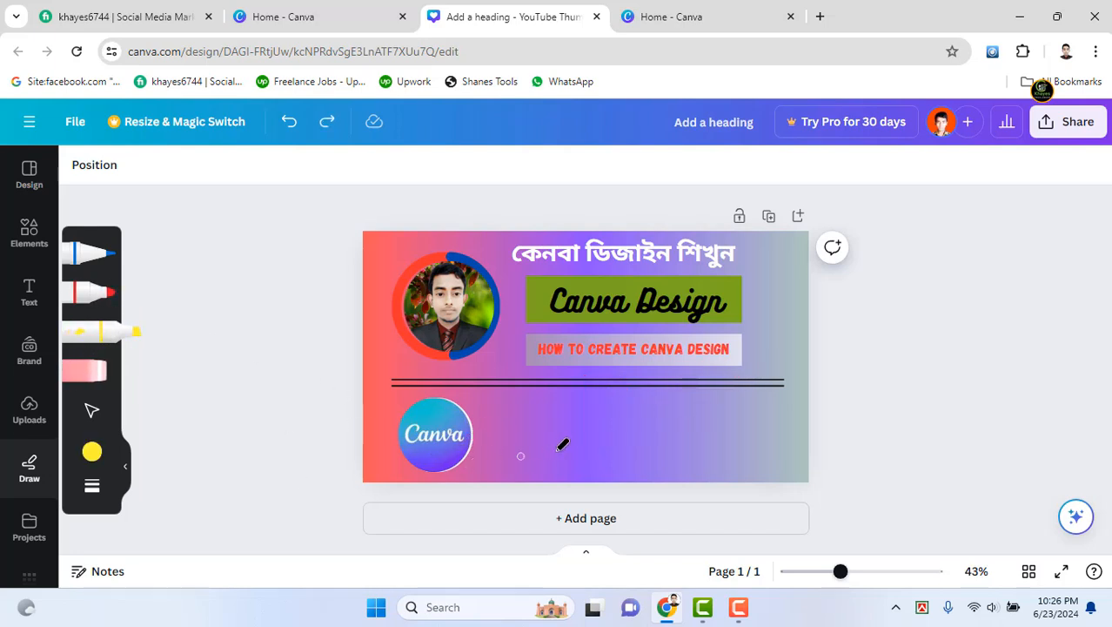
{"action": "left_click_drag", "start_coordinate": [549, 418], "coordinate": [759, 402]}
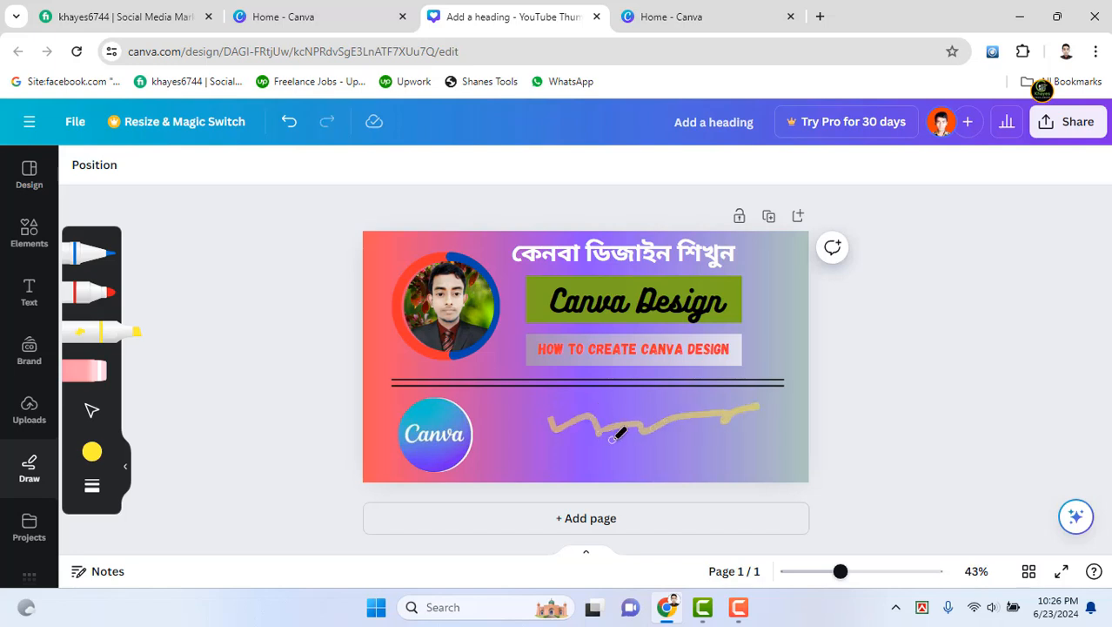
{"action": "key", "text": "ctrl+z"}
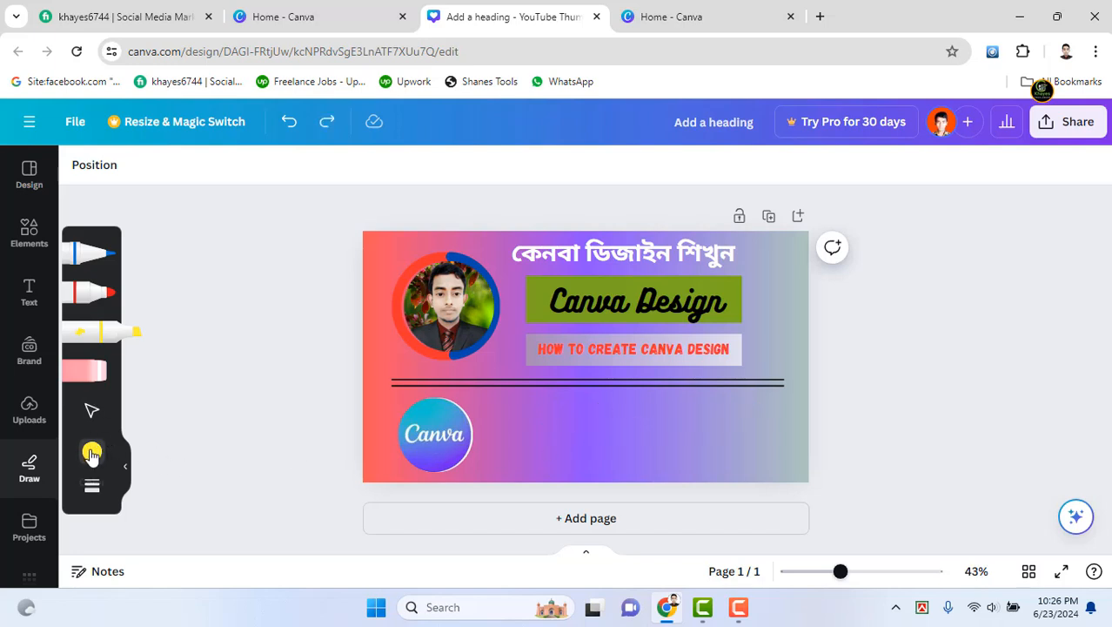
Set the highlighter to the dark blue document color, try a stroke beside the round logo and undo it
{"action": "left_click", "coordinate": [92, 449]}
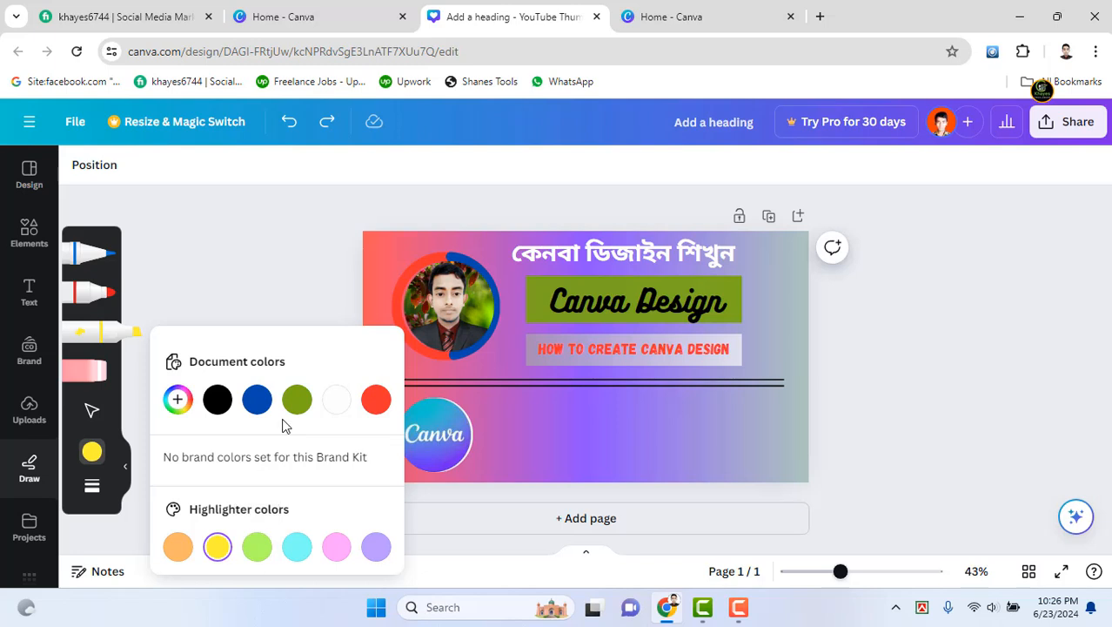
{"action": "left_click", "coordinate": [257, 399]}
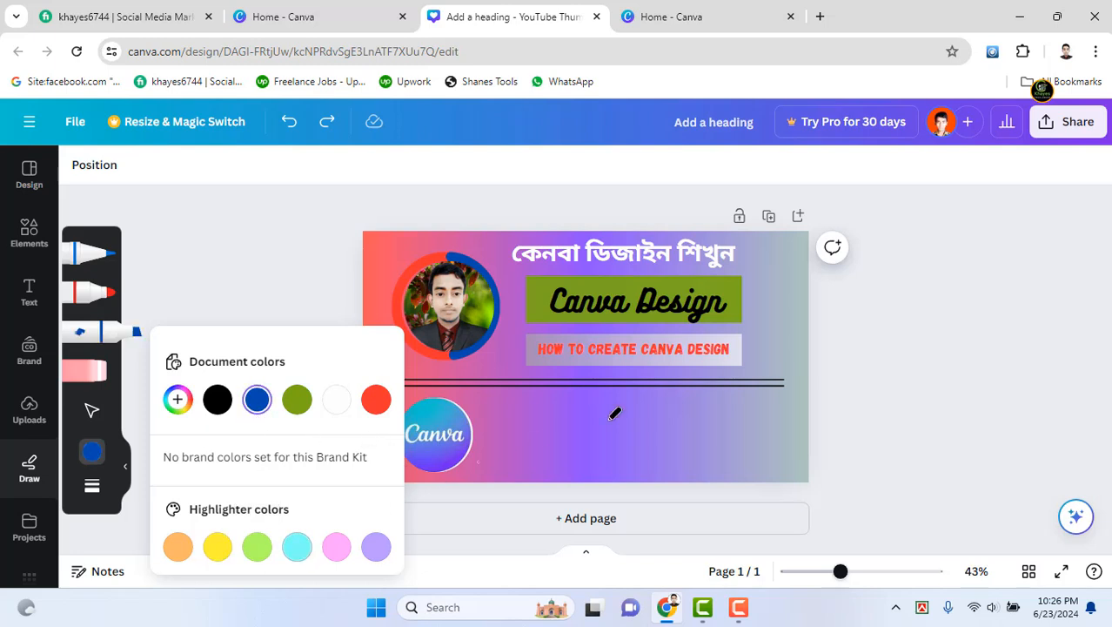
{"action": "left_click_drag", "start_coordinate": [549, 420], "coordinate": [684, 418]}
{"action": "key", "text": "ctrl+z"}
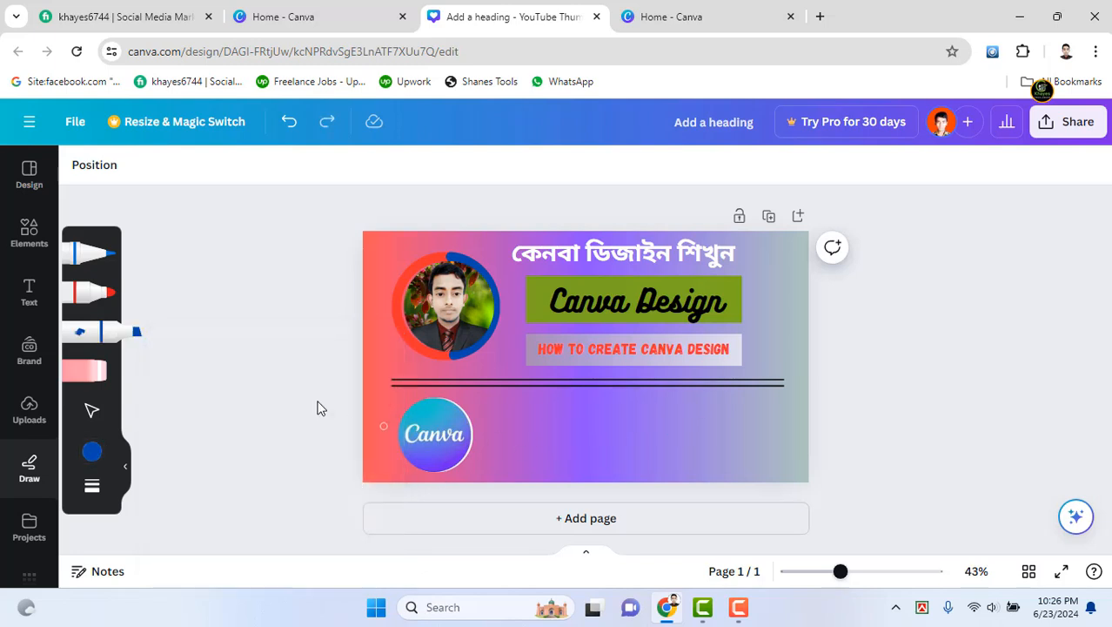
Draw another trial line with the blue pen beside the round logo and undo it
{"action": "left_click", "coordinate": [92, 253]}
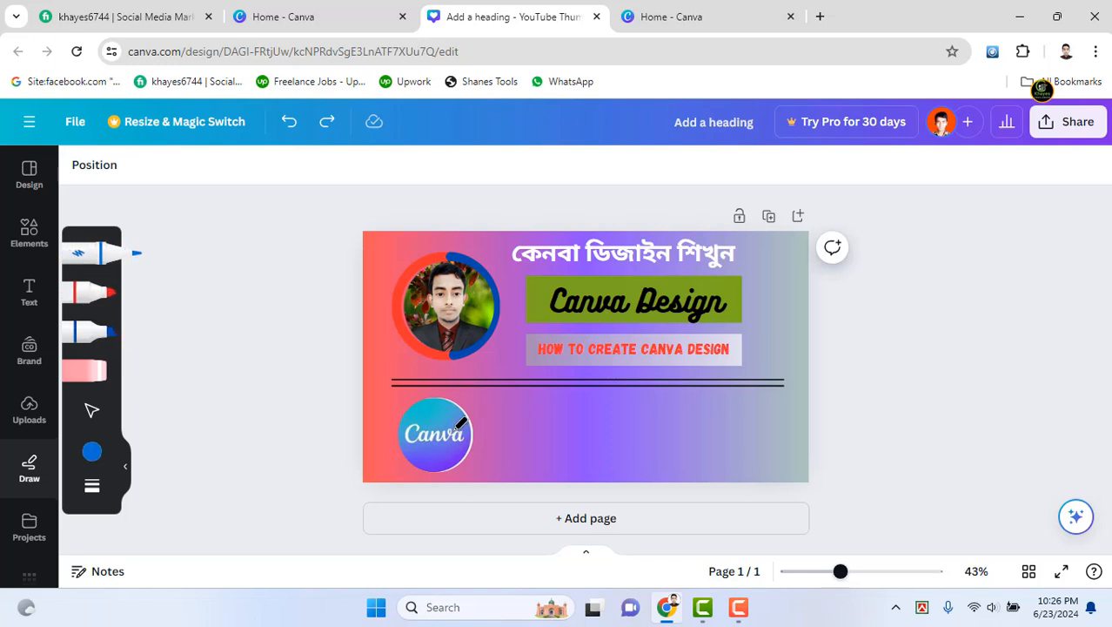
{"action": "mouse_move", "coordinate": [520, 425]}
{"action": "left_mouse_down"}
{"action": "mouse_move", "coordinate": [769, 360]}
{"action": "mouse_move", "coordinate": [707, 399]}
{"action": "left_mouse_up"}
{"action": "key", "text": "ctrl+z"}
Draw a dark blue highlighter stroke beside the round logo and remove it with the eraser
{"action": "left_click", "coordinate": [87, 371]}
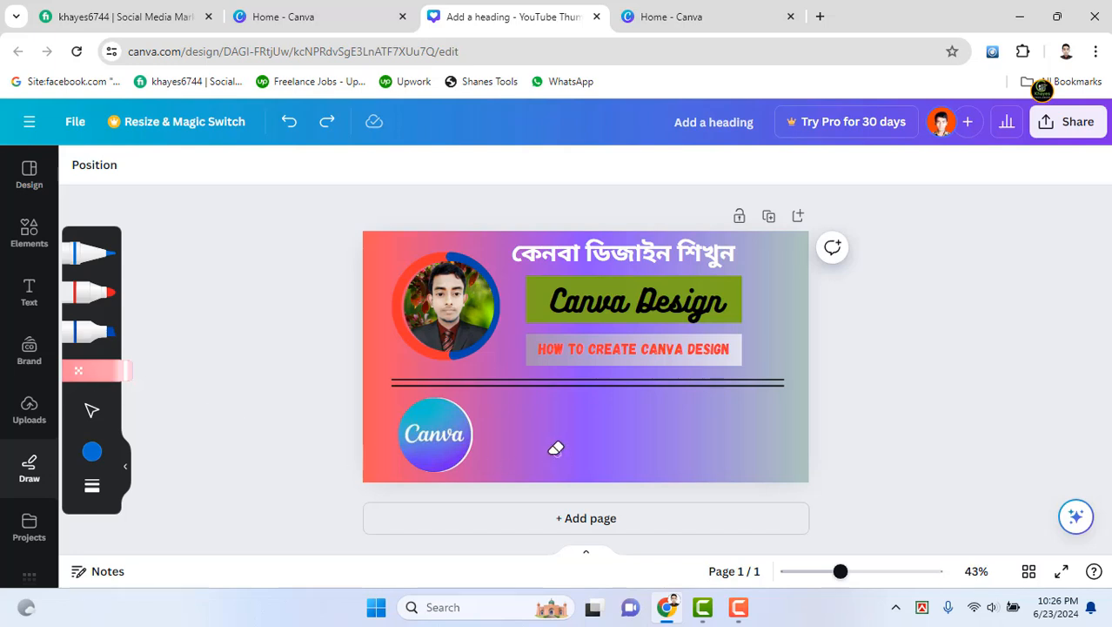
{"action": "left_click", "coordinate": [91, 331]}
{"action": "mouse_move", "coordinate": [570, 430]}
{"action": "left_mouse_down"}
{"action": "mouse_move", "coordinate": [629, 403]}
{"action": "mouse_move", "coordinate": [757, 398]}
{"action": "mouse_move", "coordinate": [720, 454]}
{"action": "left_mouse_up"}
{"action": "left_click", "coordinate": [102, 372]}
Handwrite a name in red marker beside the round logo and erase the handwriting
{"action": "left_click", "coordinate": [104, 293]}
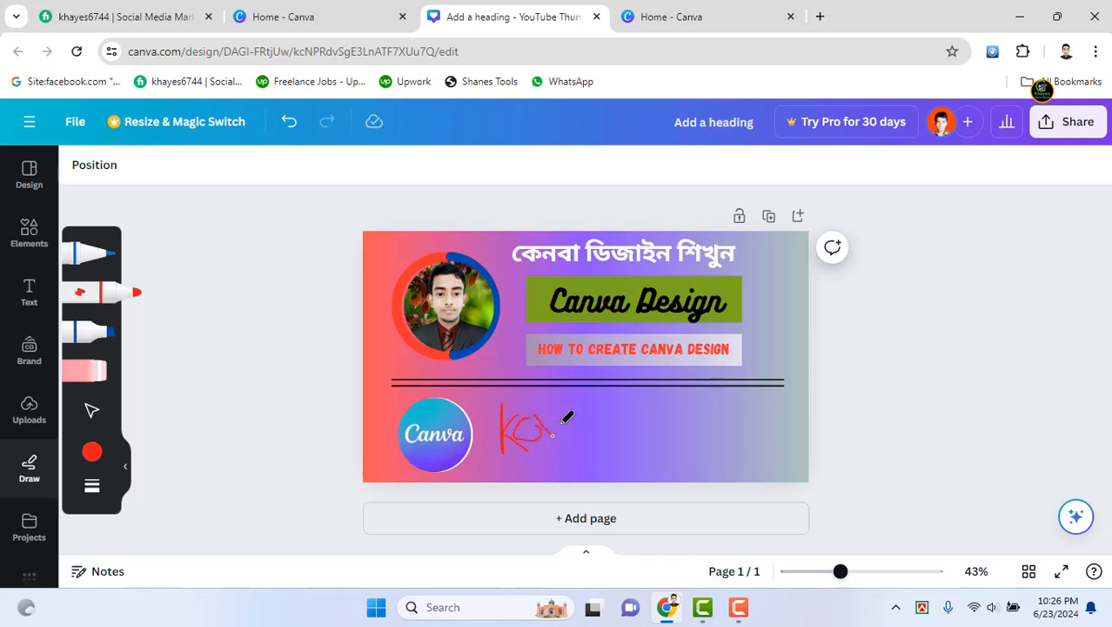
{"action": "left_click_drag", "start_coordinate": [609, 409], "coordinate": [641, 449]}
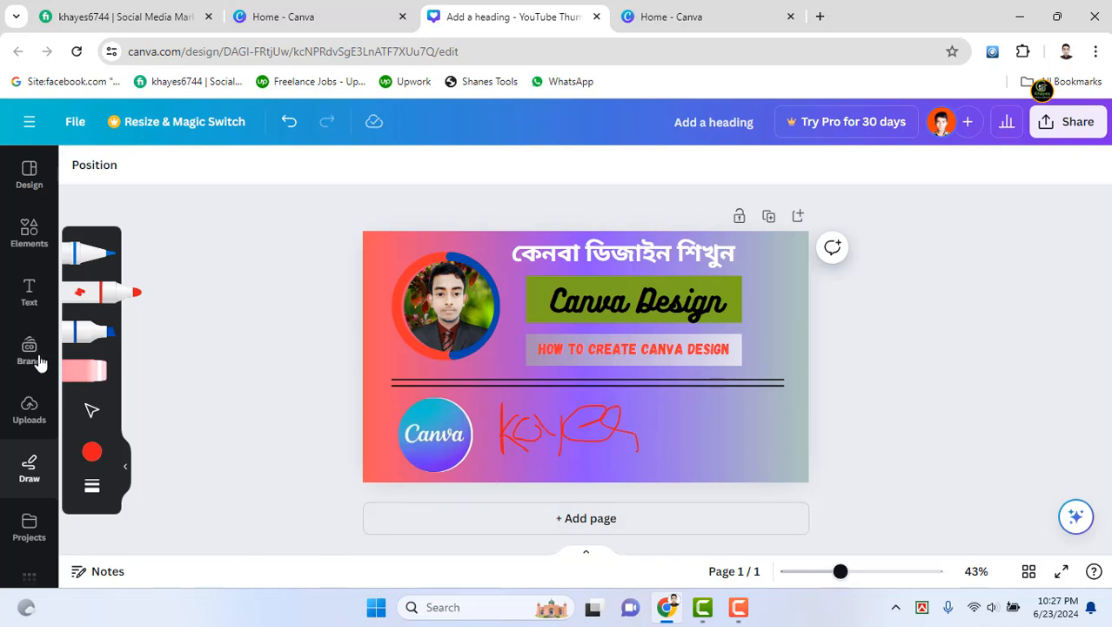
{"action": "left_click", "coordinate": [94, 371]}
{"action": "mouse_move", "coordinate": [584, 423]}
{"action": "left_mouse_down"}
{"action": "mouse_move", "coordinate": [630, 427]}
{"action": "mouse_move", "coordinate": [494, 423]}
{"action": "mouse_move", "coordinate": [533, 454]}
{"action": "mouse_move", "coordinate": [571, 429]}
{"action": "left_mouse_up"}
Draw a trial blue pen stroke beside the round logo, remove it, and set the pen to the olive green document color
{"action": "left_click", "coordinate": [91, 253]}
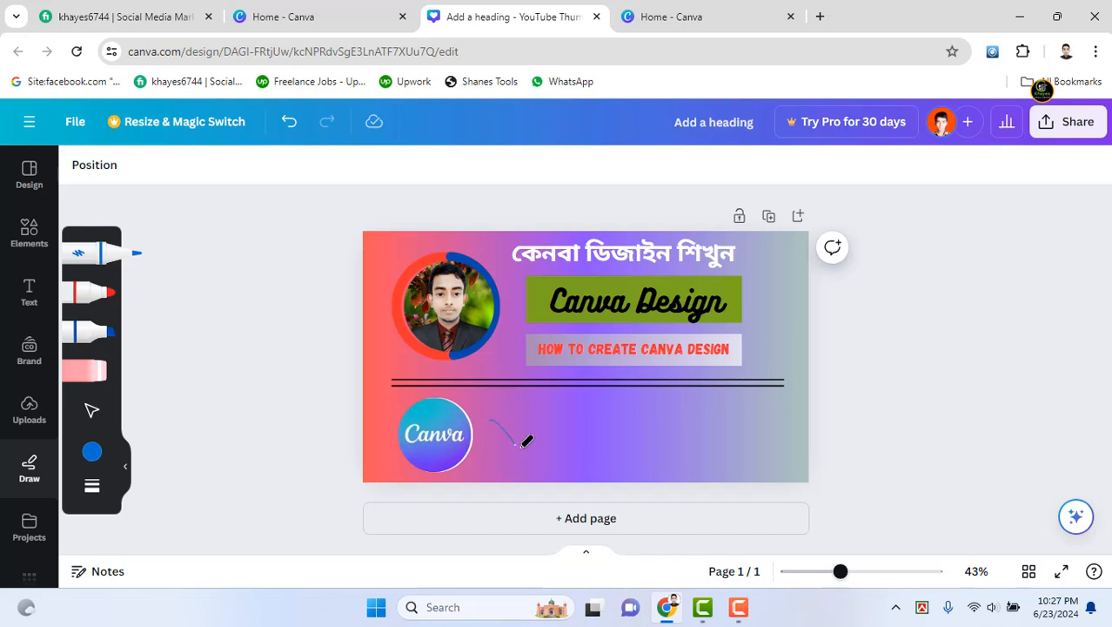
{"action": "left_click", "coordinate": [92, 450]}
{"action": "left_click", "coordinate": [297, 399]}
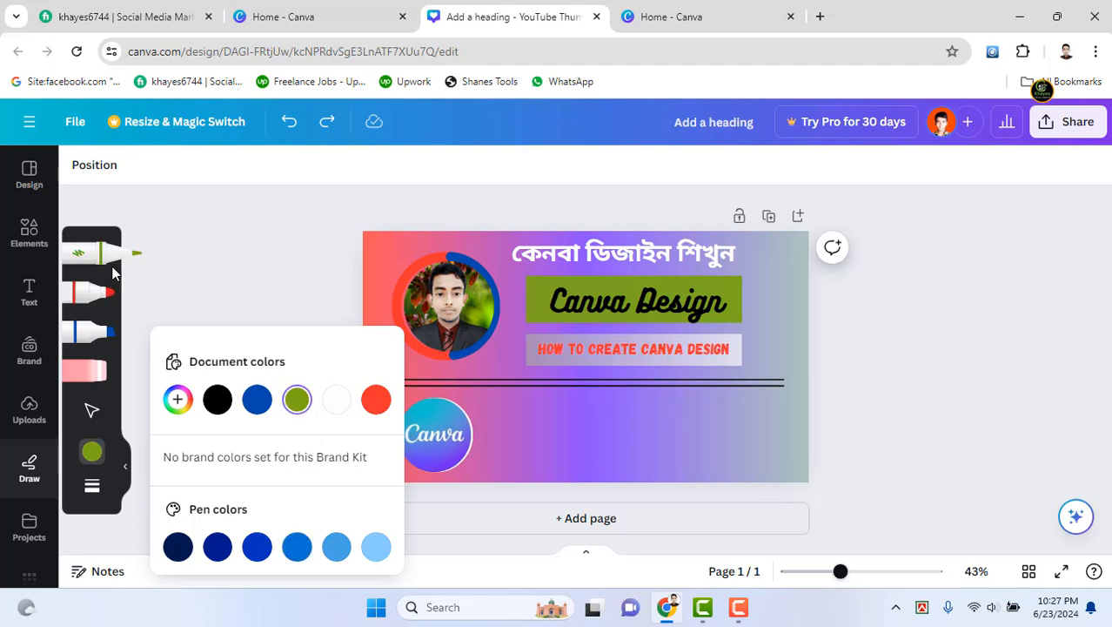
{"action": "key", "text": "Escape"}
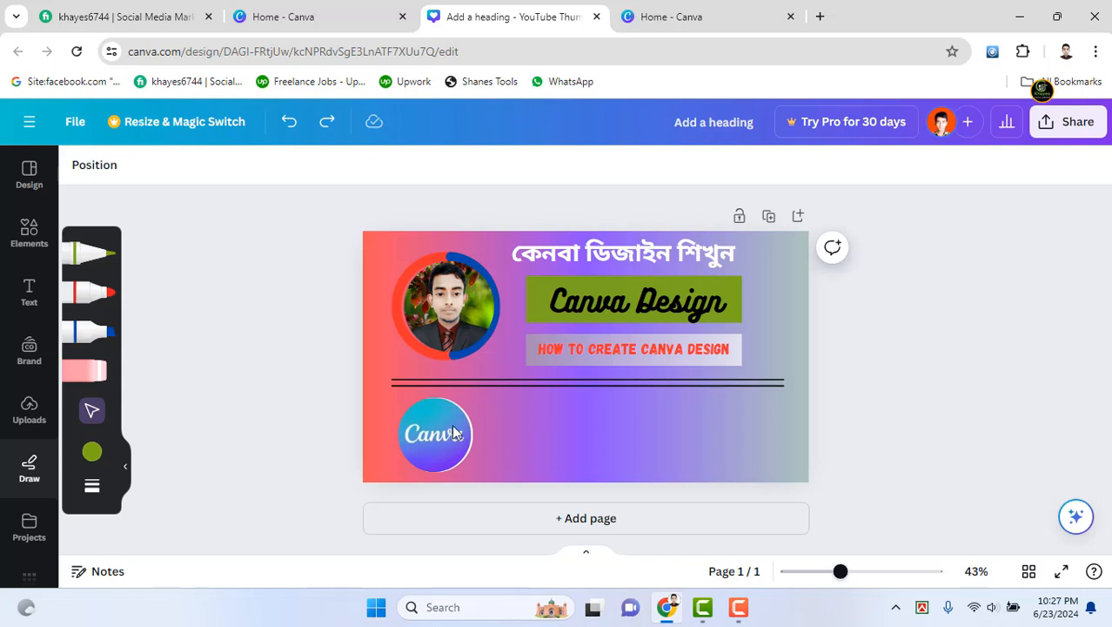
Draw a green and a red check mark with the pen beside the round logo and erase both
{"action": "left_click", "coordinate": [87, 252]}
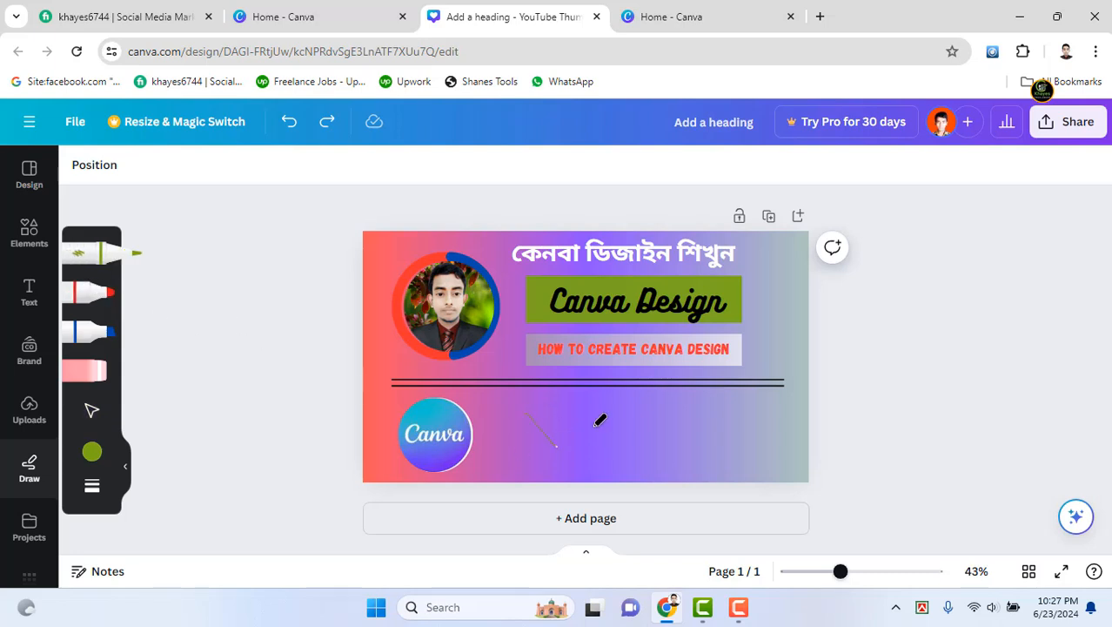
{"action": "left_click", "coordinate": [92, 452]}
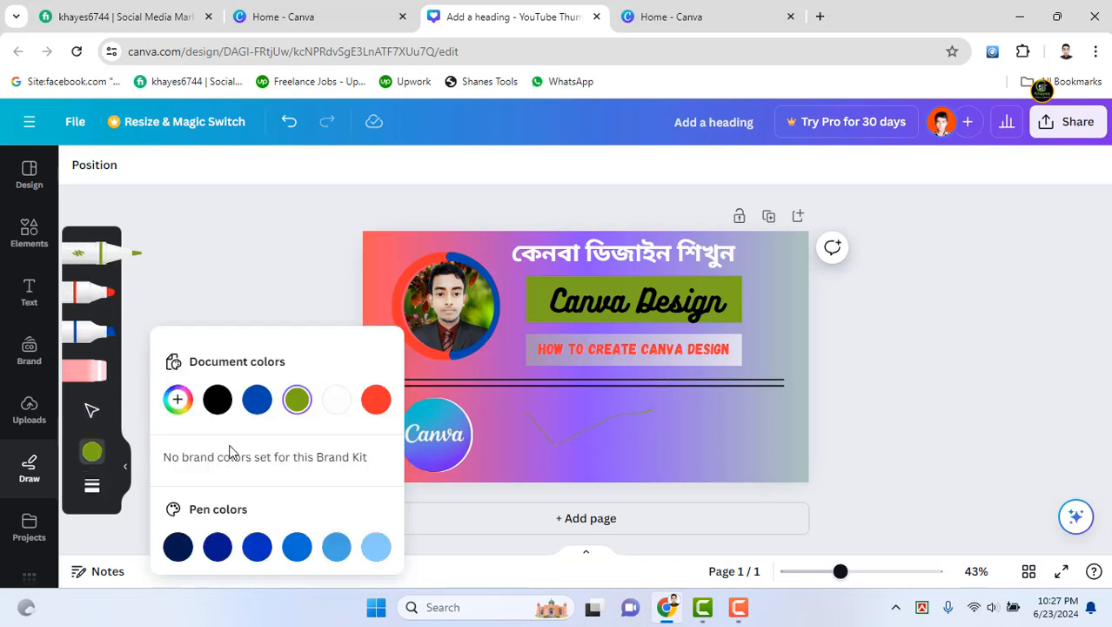
{"action": "left_click", "coordinate": [375, 401]}
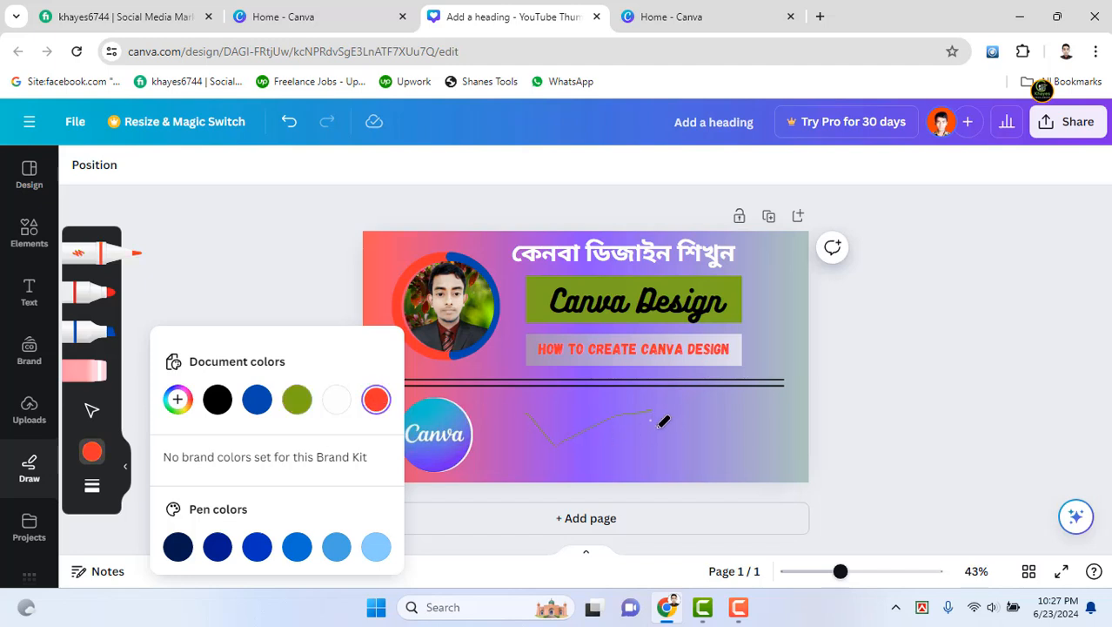
{"action": "left_click_drag", "start_coordinate": [660, 426], "coordinate": [694, 452]}
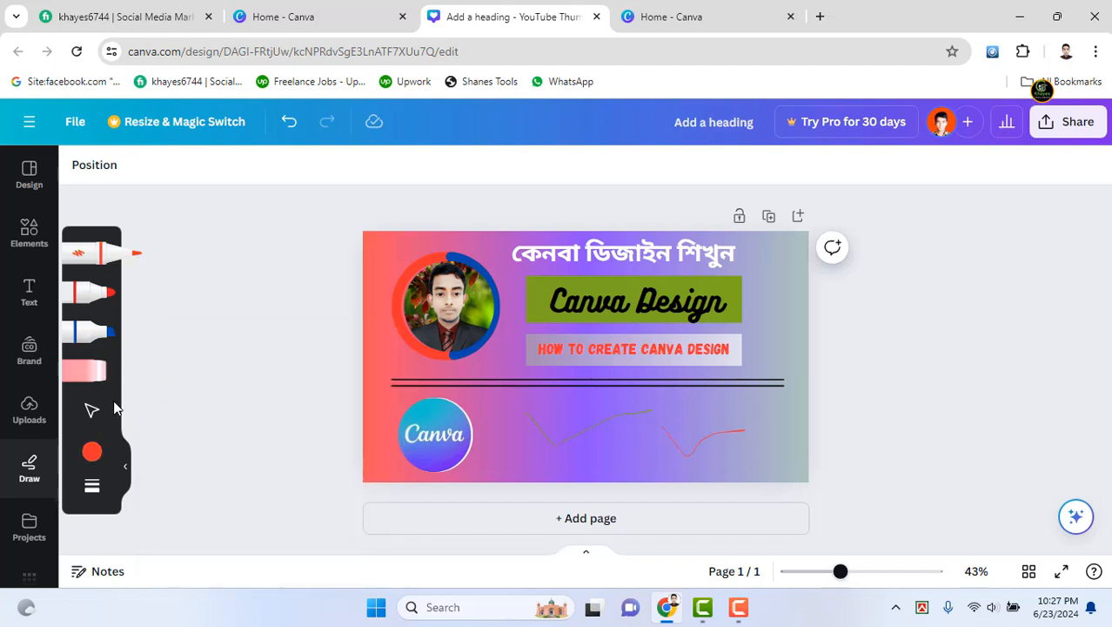
{"action": "left_click", "coordinate": [92, 365]}
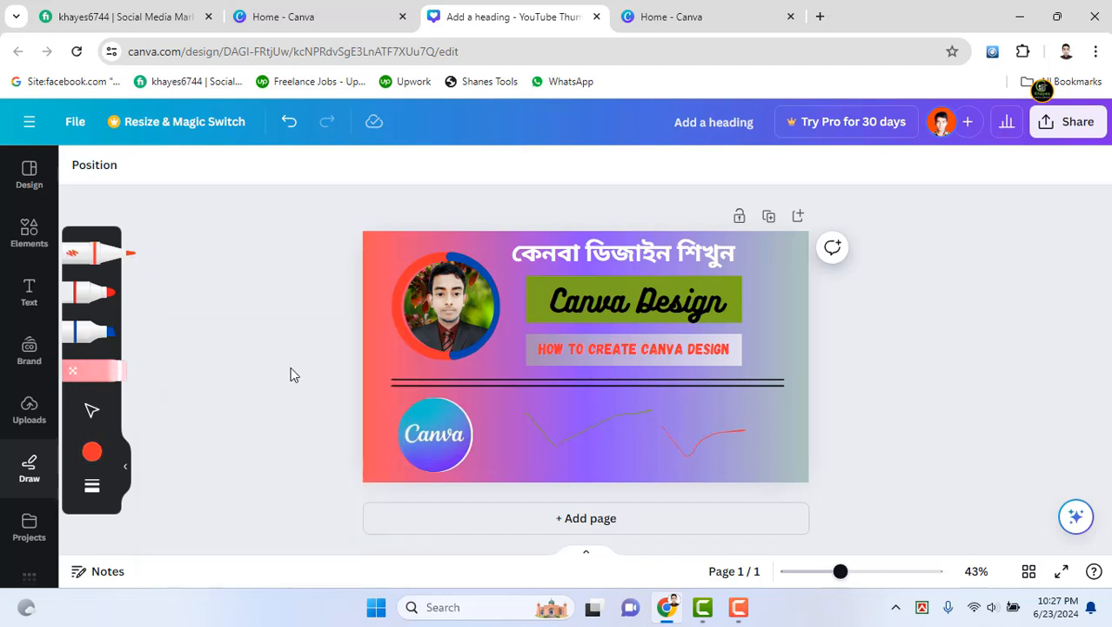
{"action": "left_click", "coordinate": [673, 426]}
{"action": "mouse_move", "coordinate": [667, 433]}
{"action": "left_mouse_down"}
{"action": "mouse_move", "coordinate": [671, 406]}
{"action": "mouse_move", "coordinate": [633, 397]}
{"action": "left_mouse_up"}
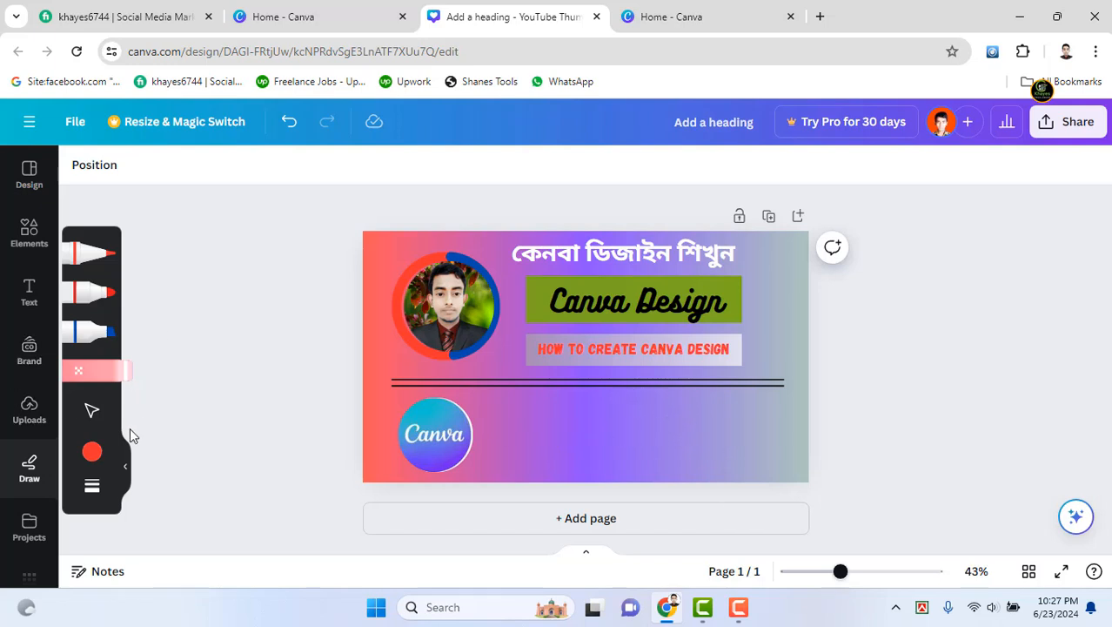
Look through the design templates and styles and the available element categories, including shapes
{"action": "left_click", "coordinate": [29, 174]}
{"action": "left_click", "coordinate": [759, 430]}
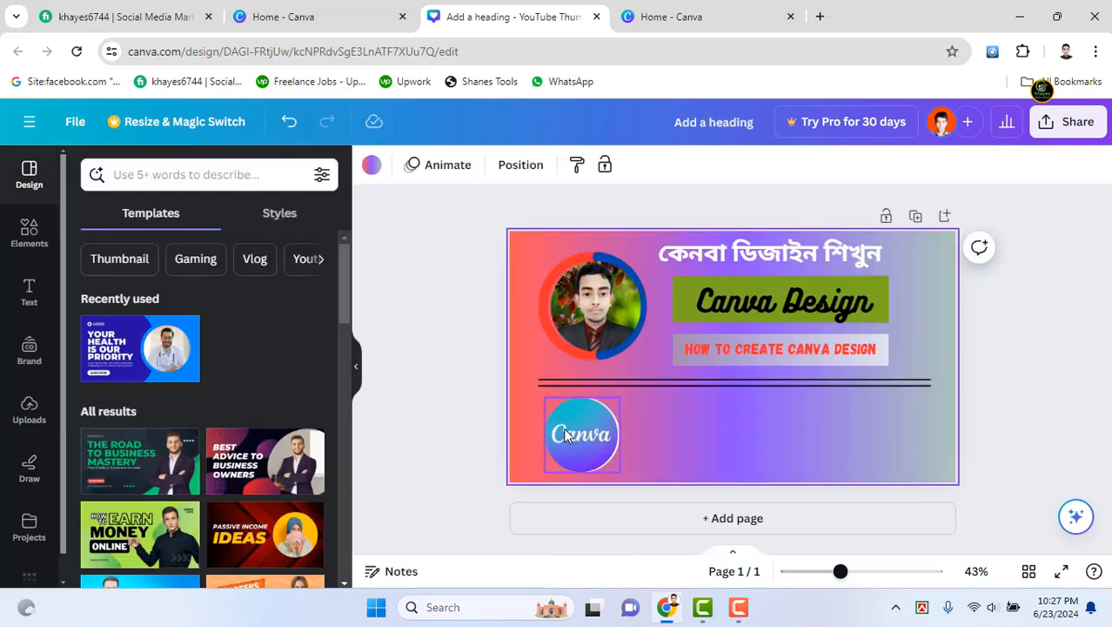
{"action": "left_click", "coordinate": [582, 434]}
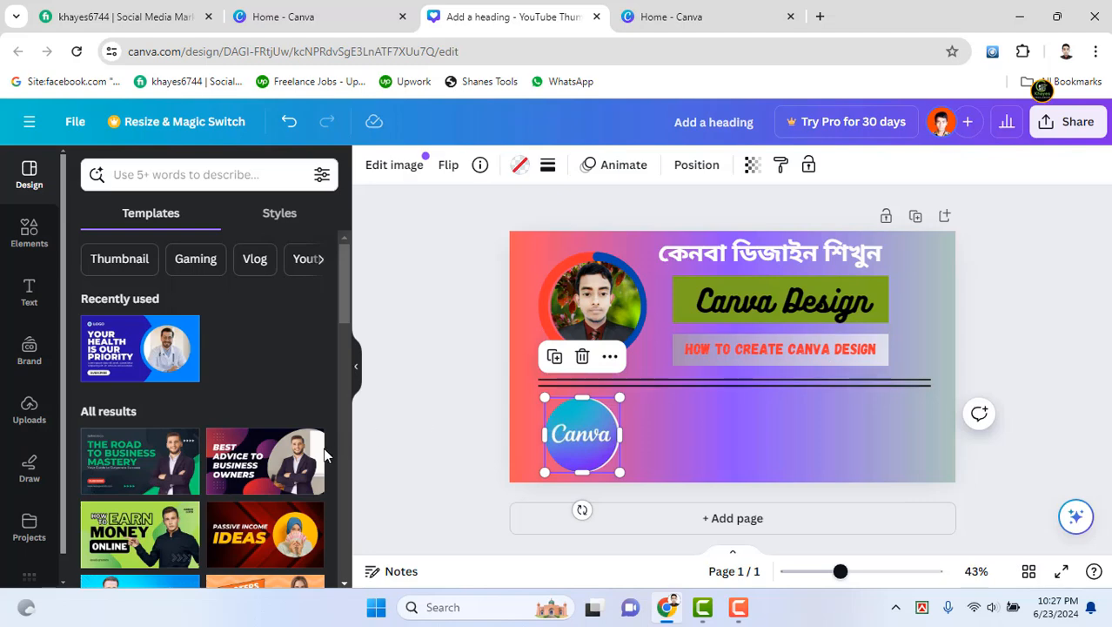
{"action": "scroll", "coordinate": [191, 357], "scroll_direction": "down", "scroll_amount": 2}
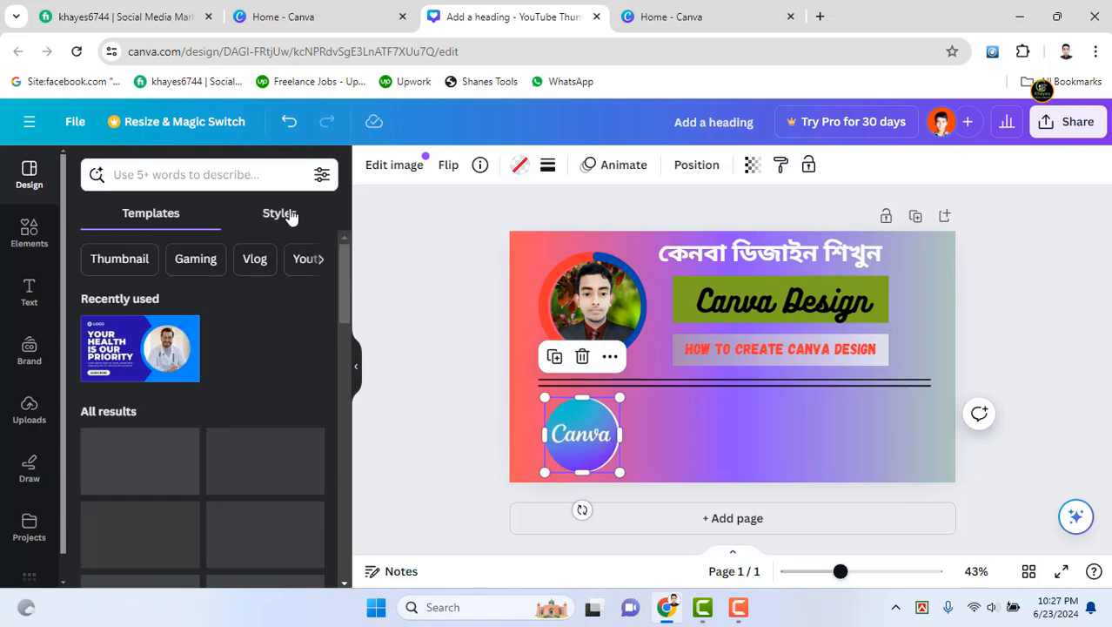
{"action": "left_click", "coordinate": [288, 214]}
{"action": "left_click", "coordinate": [152, 212]}
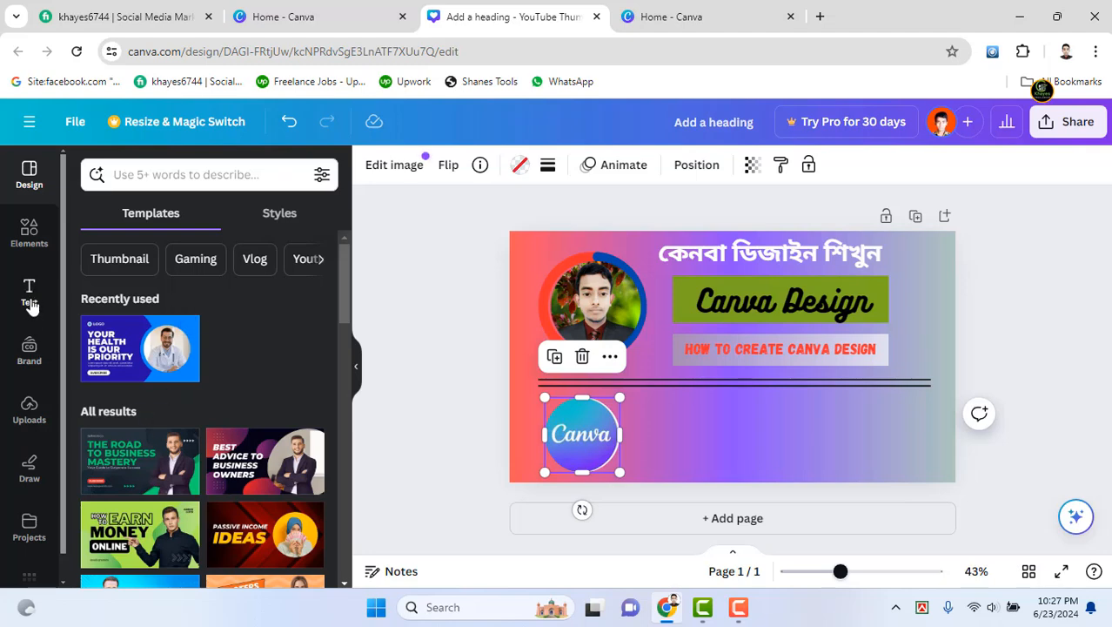
{"action": "left_click", "coordinate": [29, 230]}
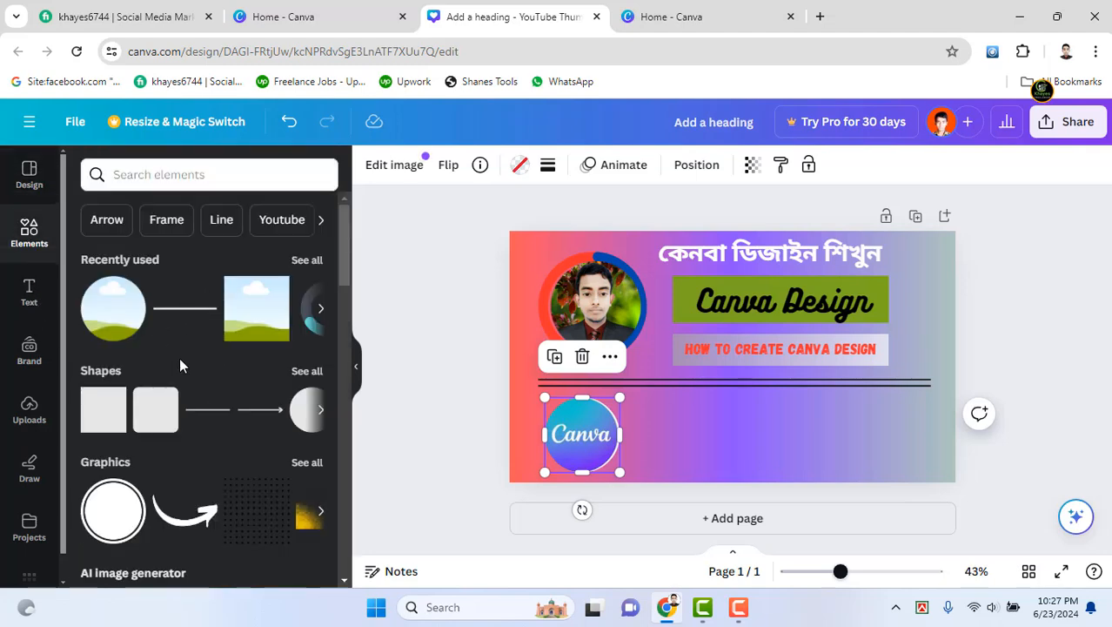
{"action": "scroll", "coordinate": [243, 360], "scroll_direction": "down", "scroll_amount": 8}
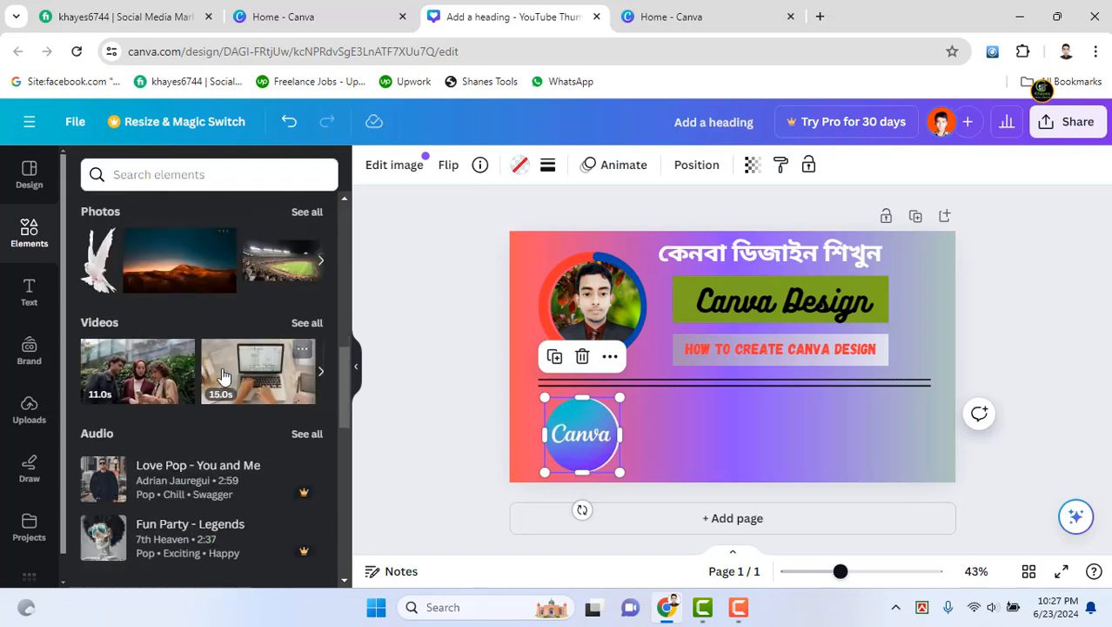
{"action": "scroll", "coordinate": [228, 381], "scroll_direction": "up", "scroll_amount": 8}
{"action": "scroll", "coordinate": [228, 380], "scroll_direction": "up", "scroll_amount": 1}
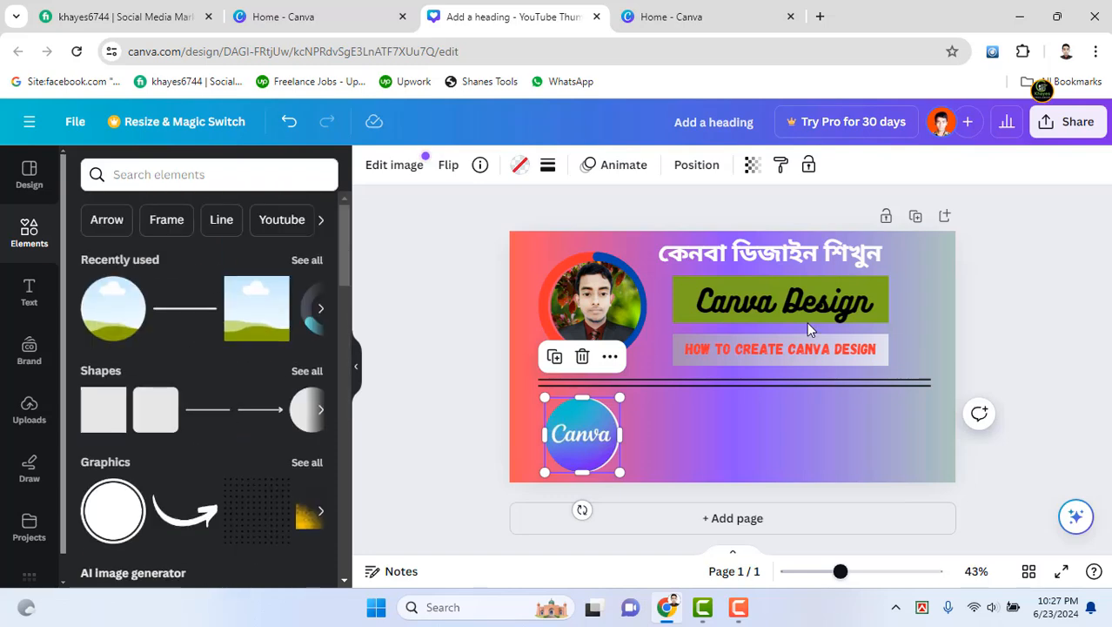
{"action": "left_click", "coordinate": [320, 409]}
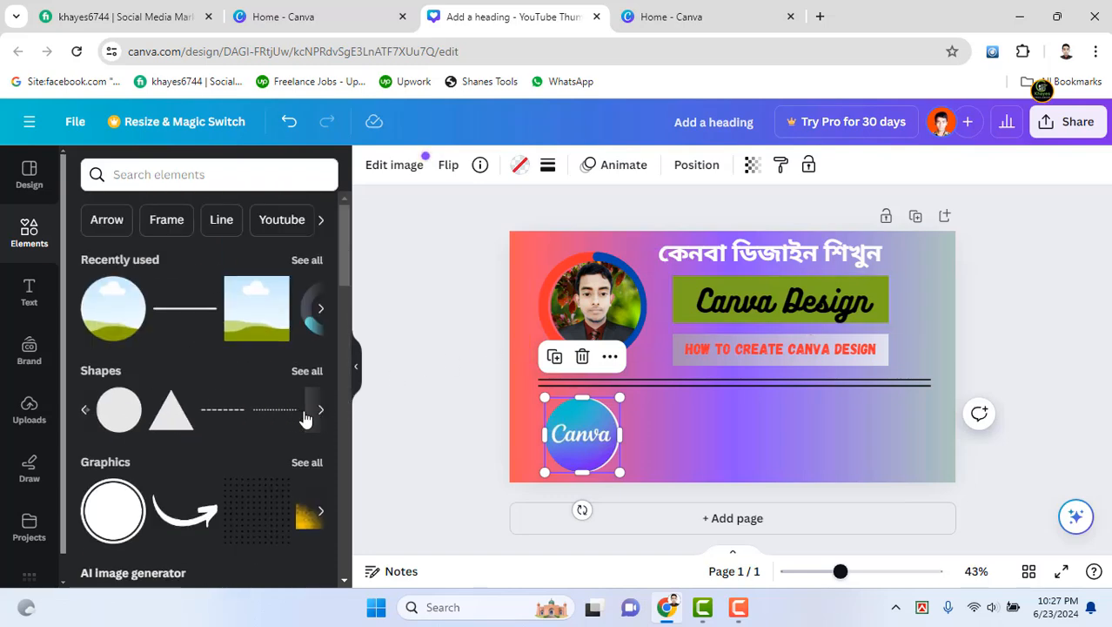
Insert the circular peeled-sticker mockup from the recently used elements
{"action": "left_click", "coordinate": [319, 309]}
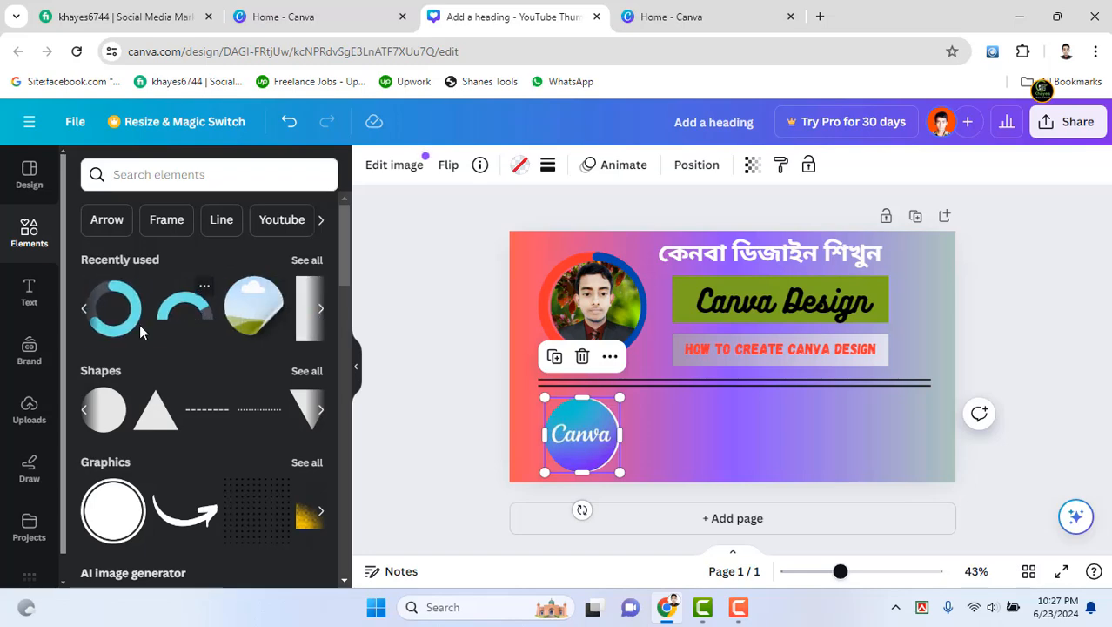
{"action": "left_click", "coordinate": [84, 308]}
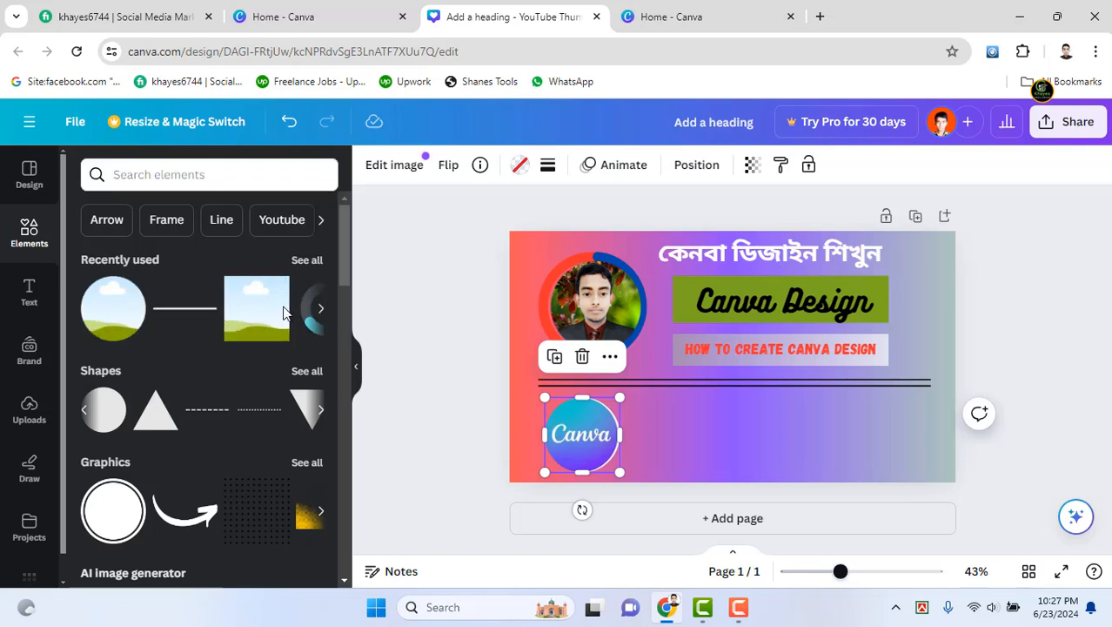
{"action": "left_click", "coordinate": [319, 308]}
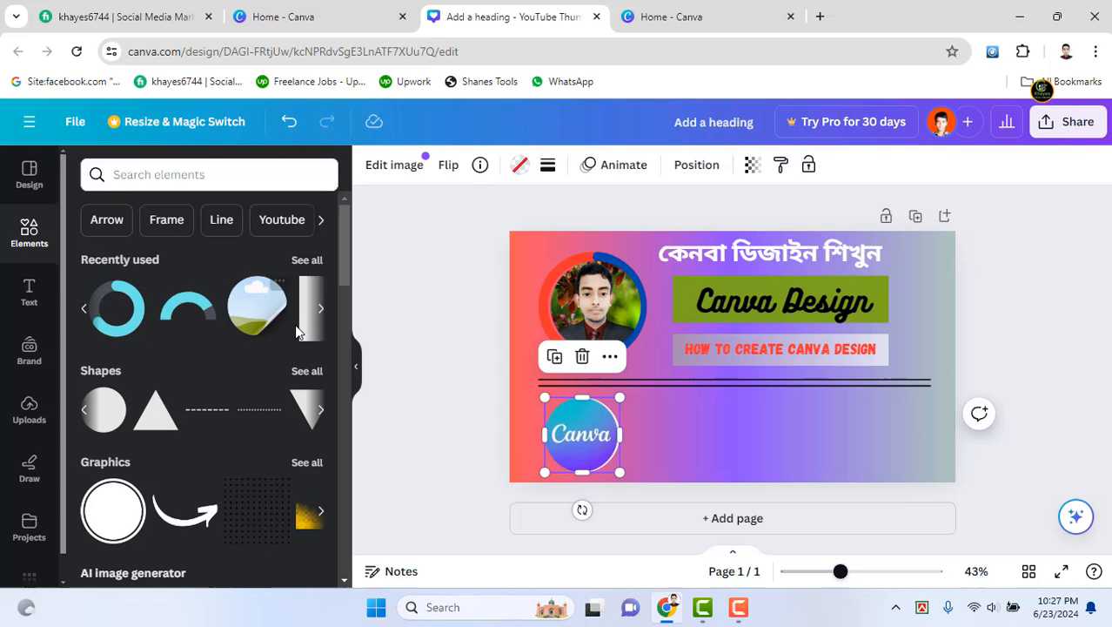
{"action": "left_click", "coordinate": [251, 311]}
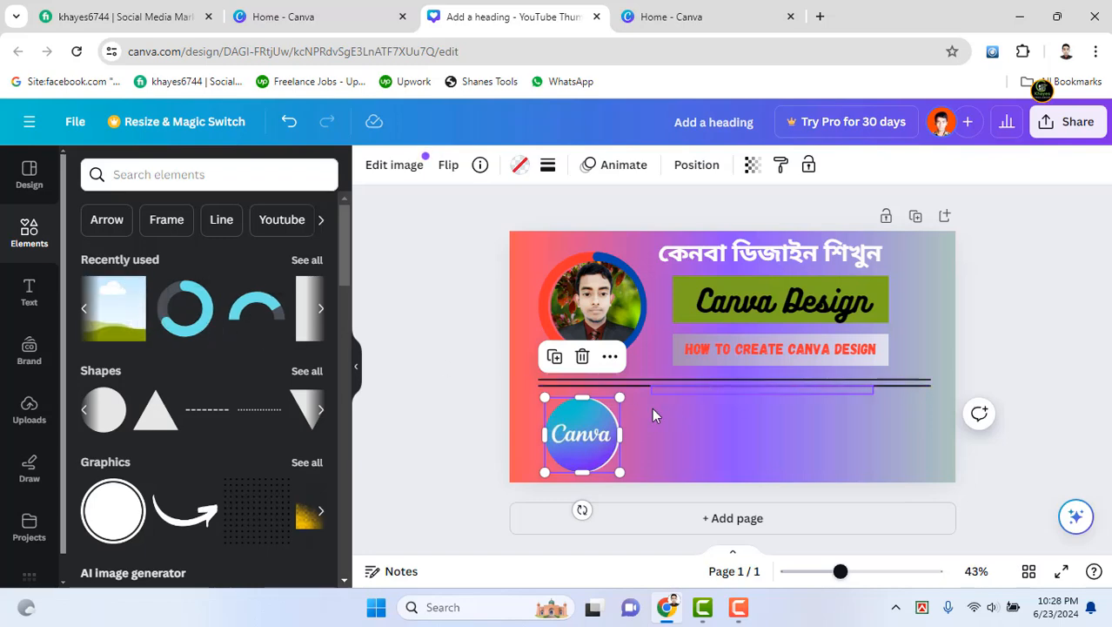
Insert the black globe icon from the recently used elements, shrink it and place it beside the round Canva logo
{"action": "left_click", "coordinate": [320, 311]}
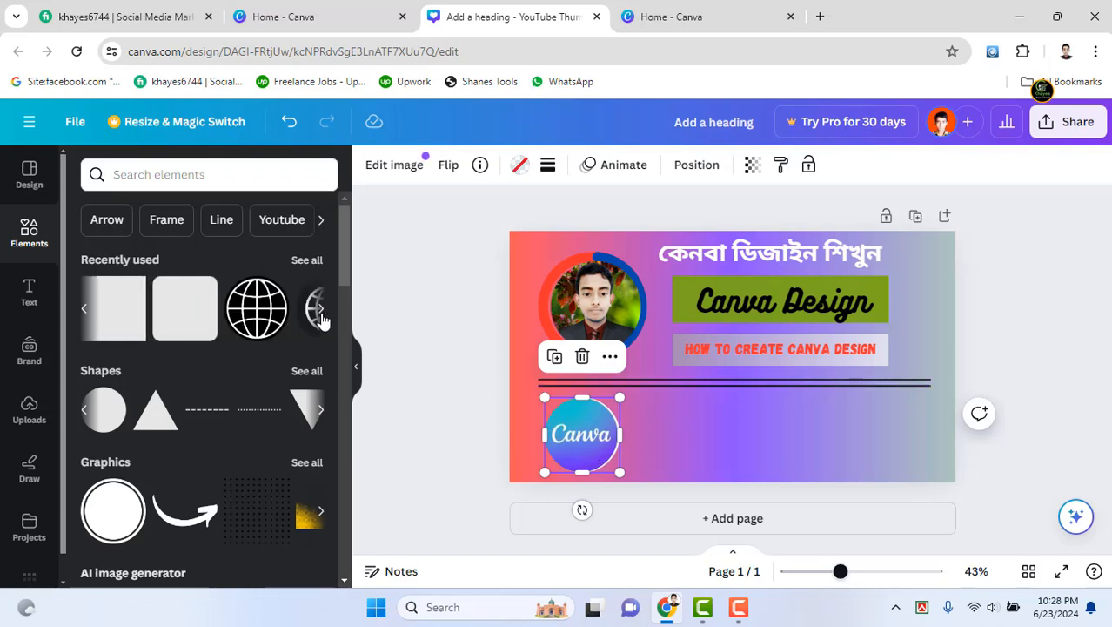
{"action": "left_click", "coordinate": [258, 315]}
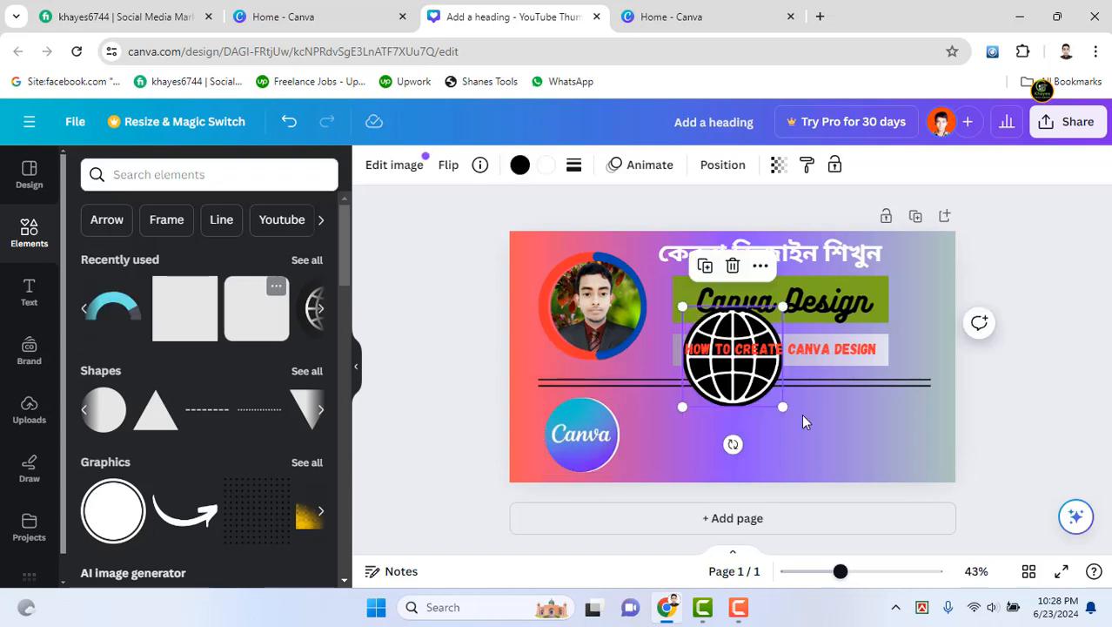
{"action": "left_click_drag", "start_coordinate": [732, 376], "coordinate": [712, 452]}
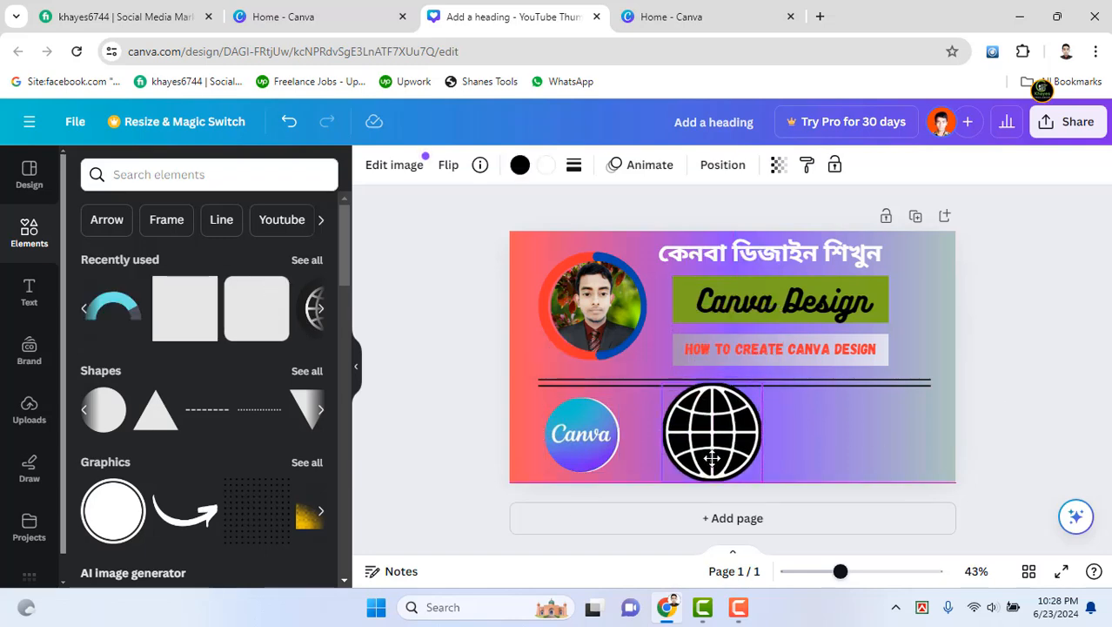
{"action": "left_click_drag", "start_coordinate": [741, 464], "coordinate": [732, 456]}
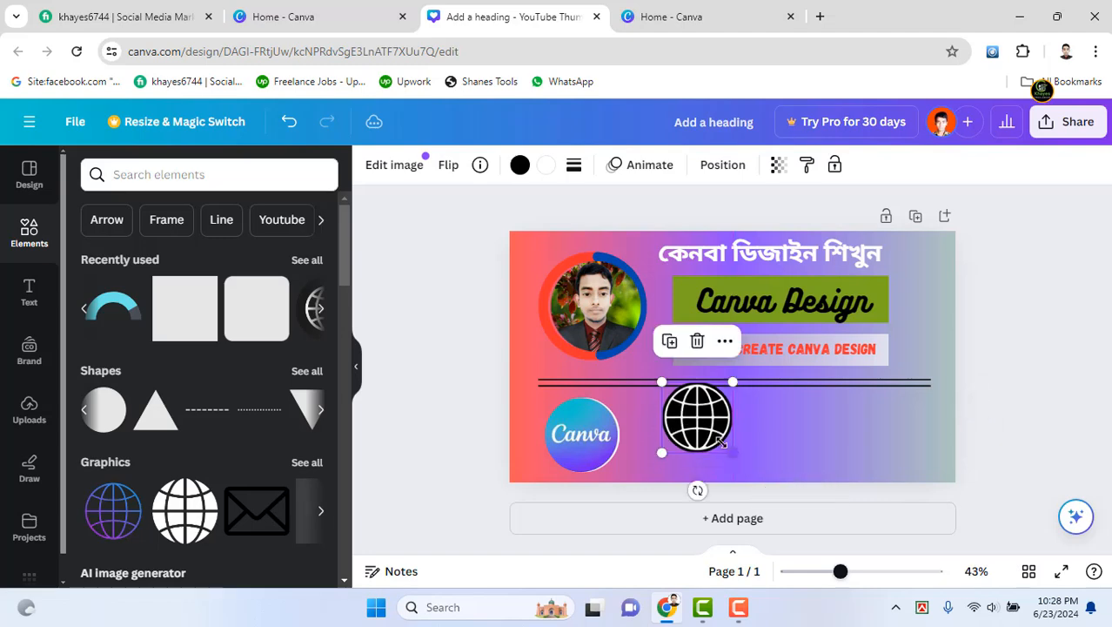
{"action": "left_click_drag", "start_coordinate": [696, 419], "coordinate": [683, 421]}
{"action": "scroll", "coordinate": [95, 320], "scroll_direction": "down", "scroll_amount": 15}
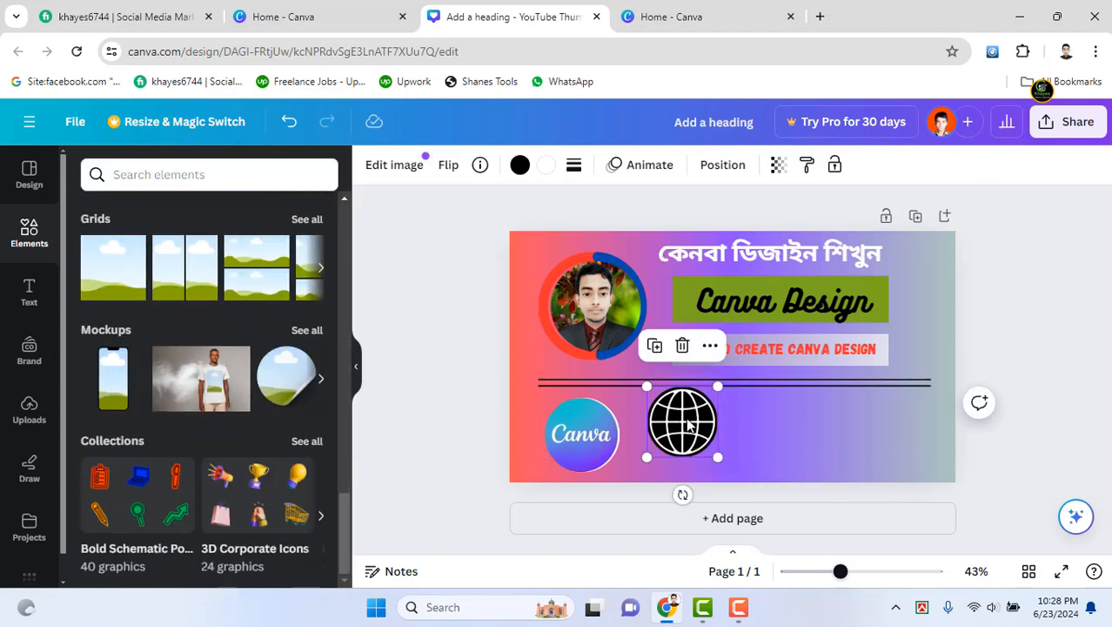
{"action": "left_click_drag", "start_coordinate": [688, 424], "coordinate": [668, 432]}
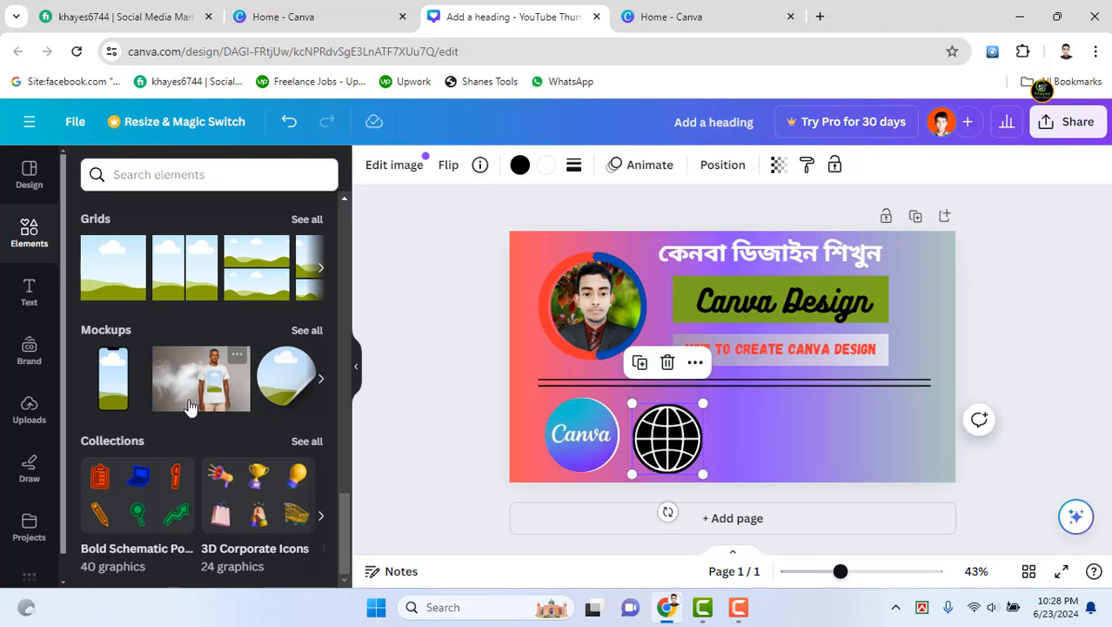
{"action": "scroll", "coordinate": [141, 349], "scroll_direction": "up", "scroll_amount": 15}
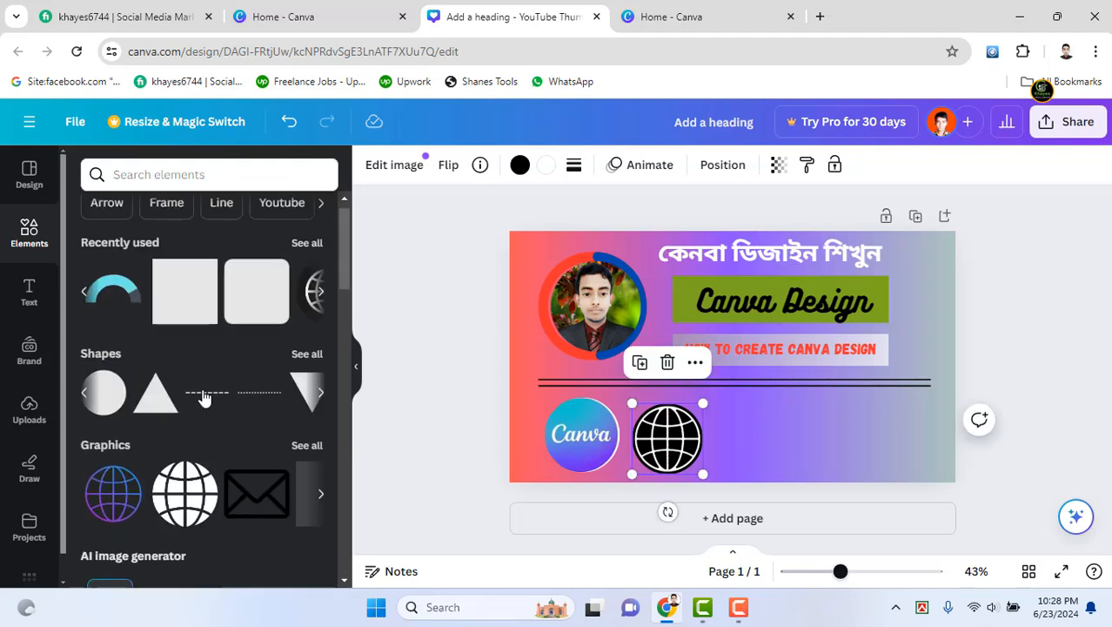
{"action": "left_click", "coordinate": [29, 348]}
{"action": "left_click", "coordinate": [43, 178]}
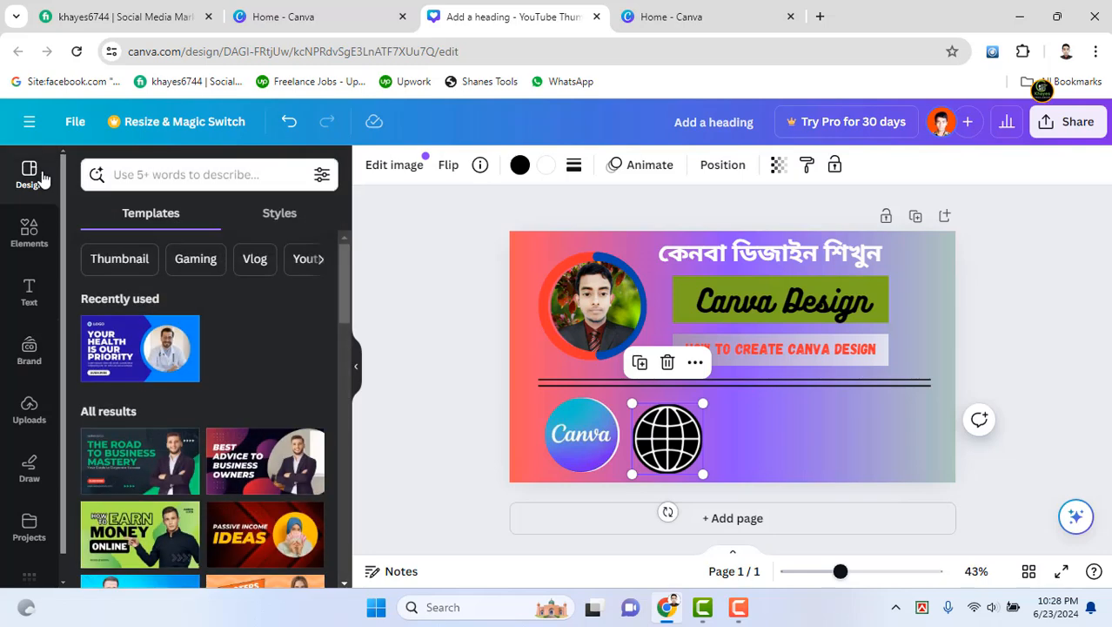
{"action": "scroll", "coordinate": [209, 352], "scroll_direction": "down", "scroll_amount": 4}
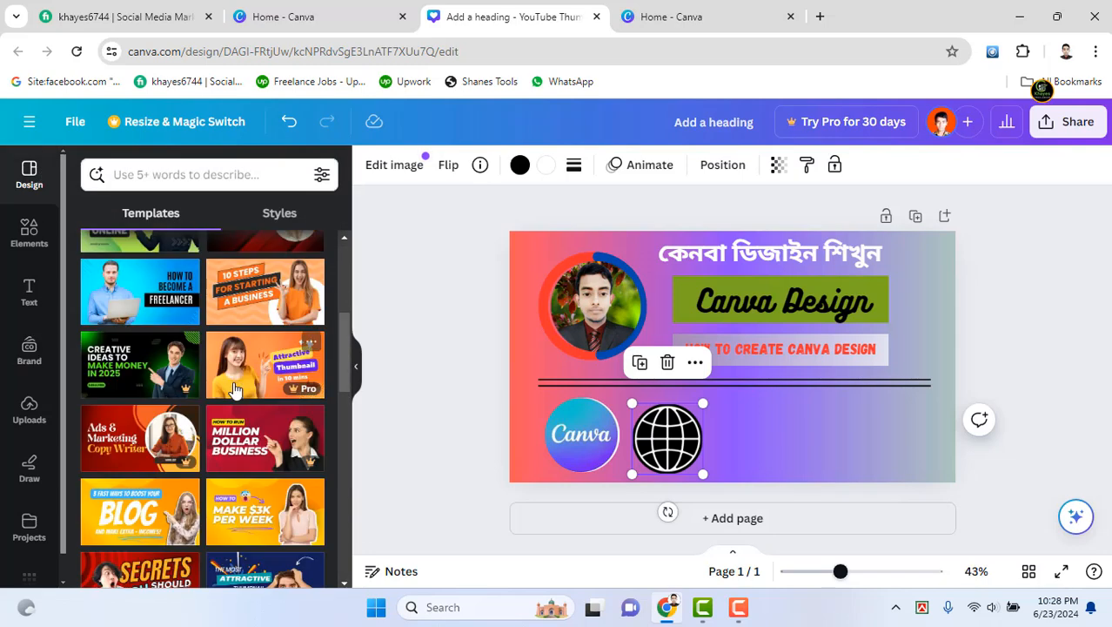
{"action": "scroll", "coordinate": [234, 390], "scroll_direction": "up", "scroll_amount": 5}
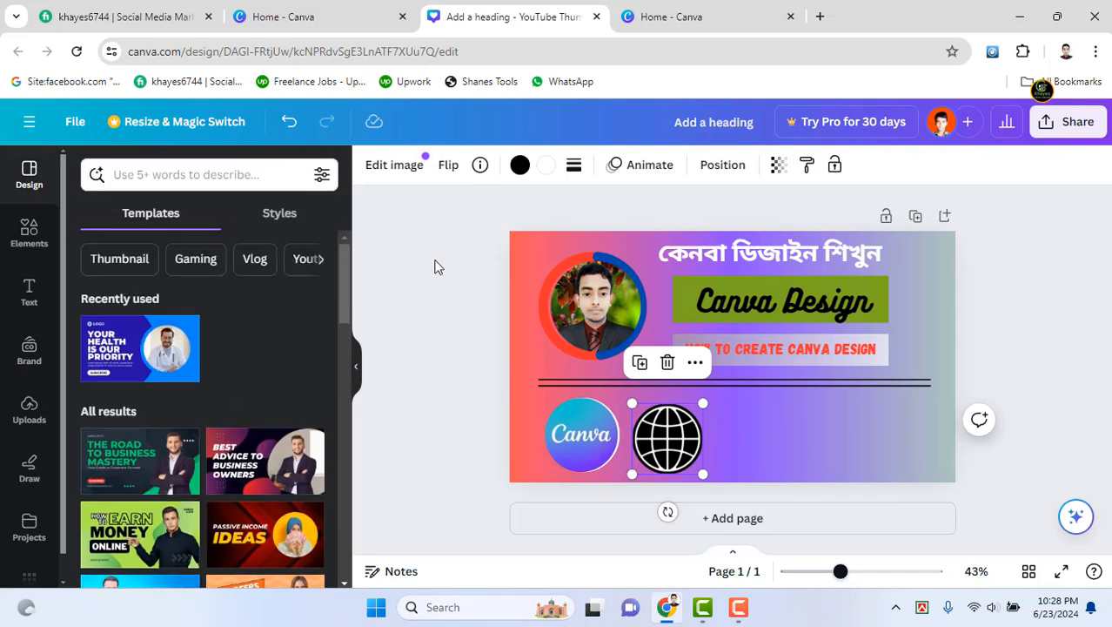
{"action": "left_click_drag", "start_coordinate": [397, 225], "coordinate": [468, 284]}
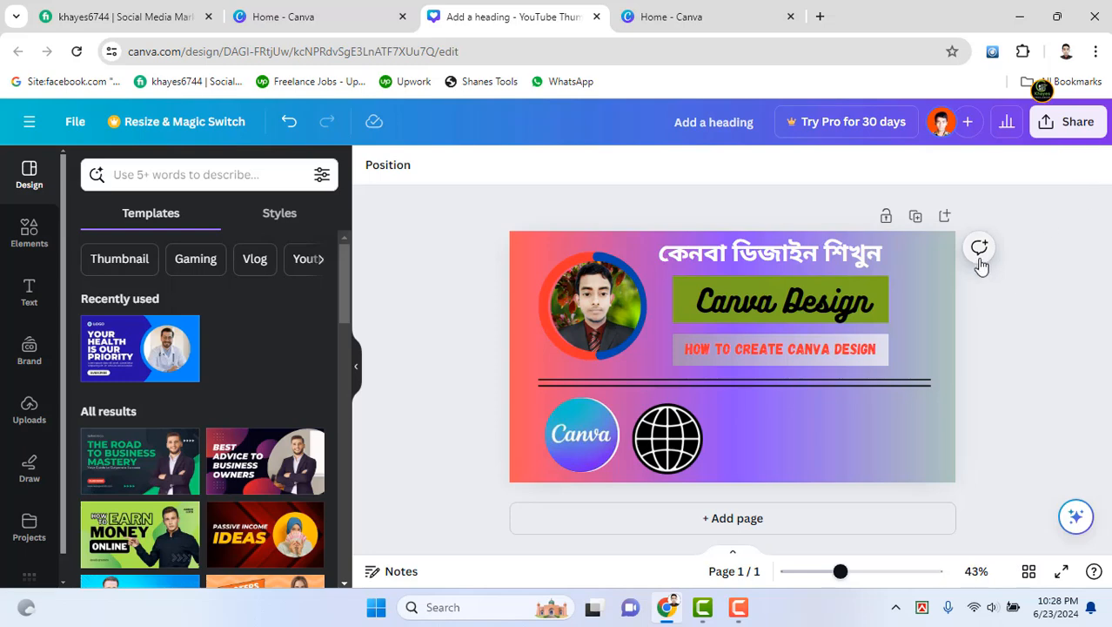
Download the thumbnail design with JPG as the file type
{"action": "left_click", "coordinate": [1072, 122]}
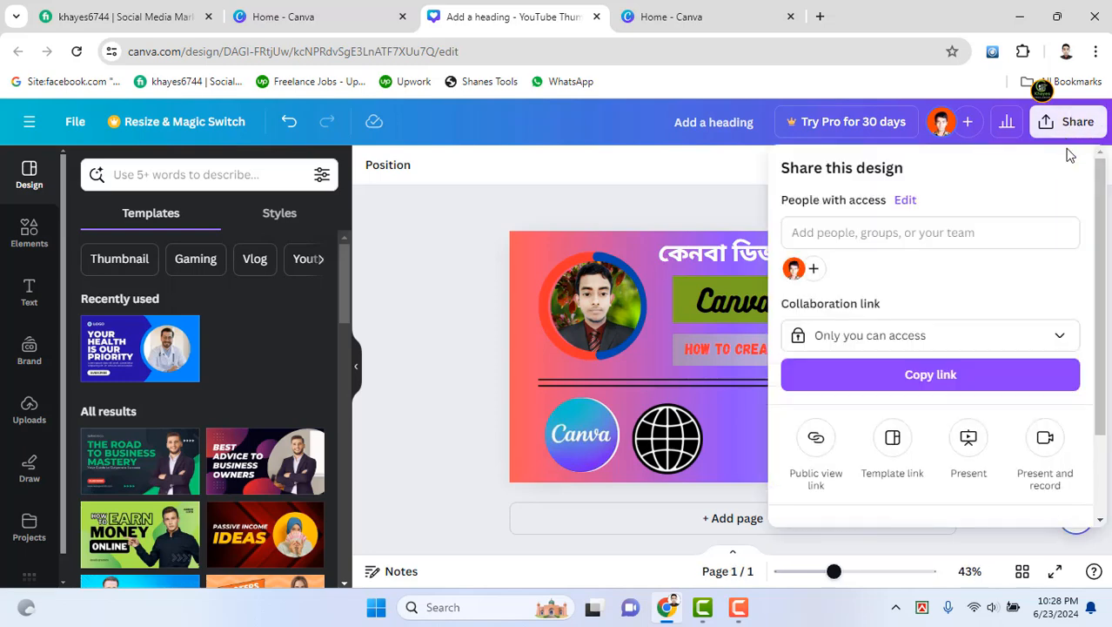
{"action": "scroll", "coordinate": [982, 295], "scroll_direction": "down", "scroll_amount": 2}
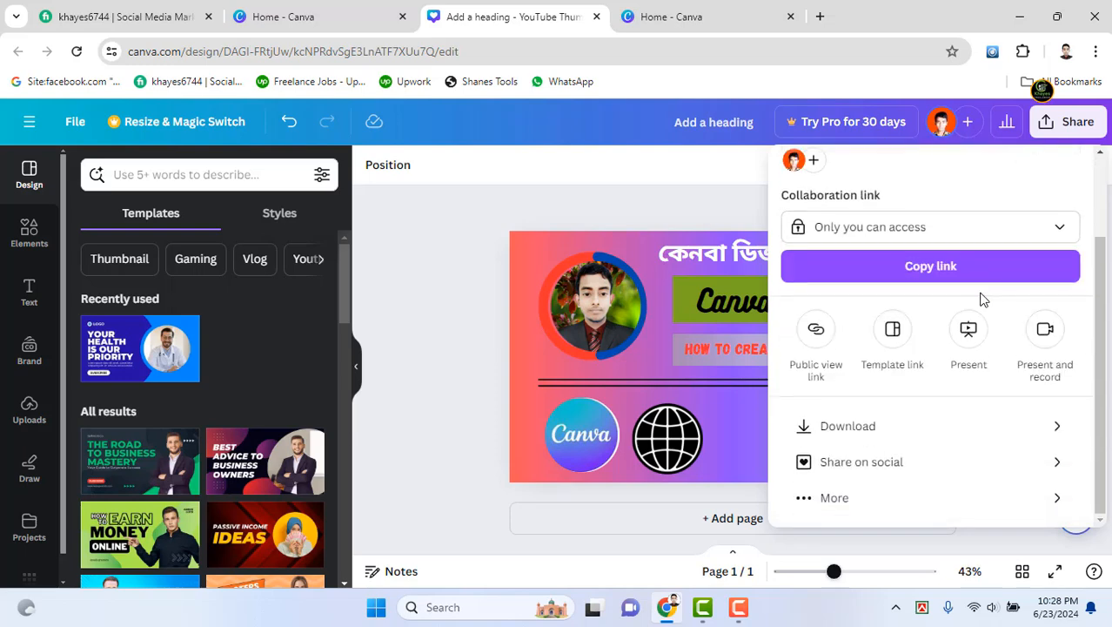
{"action": "left_click", "coordinate": [878, 435]}
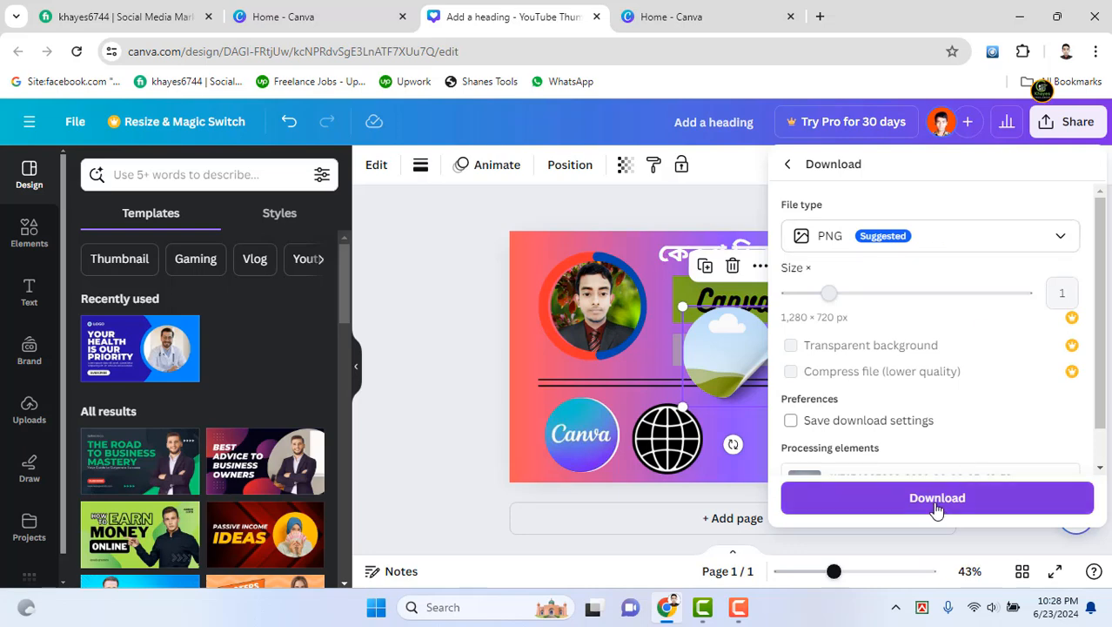
{"action": "left_click", "coordinate": [937, 249]}
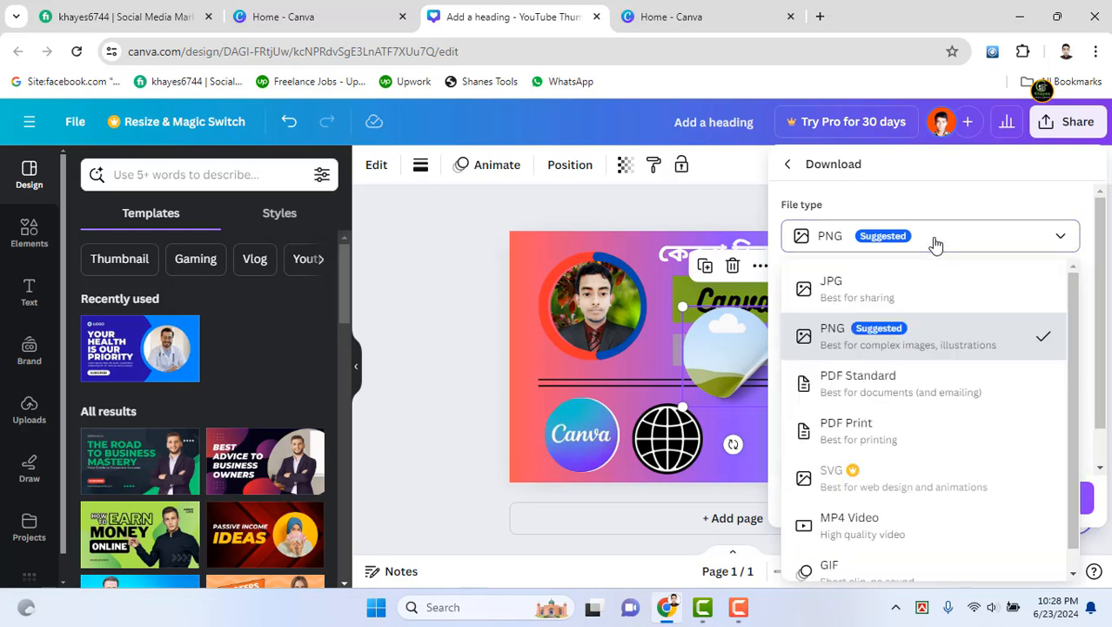
{"action": "left_click", "coordinate": [834, 291]}
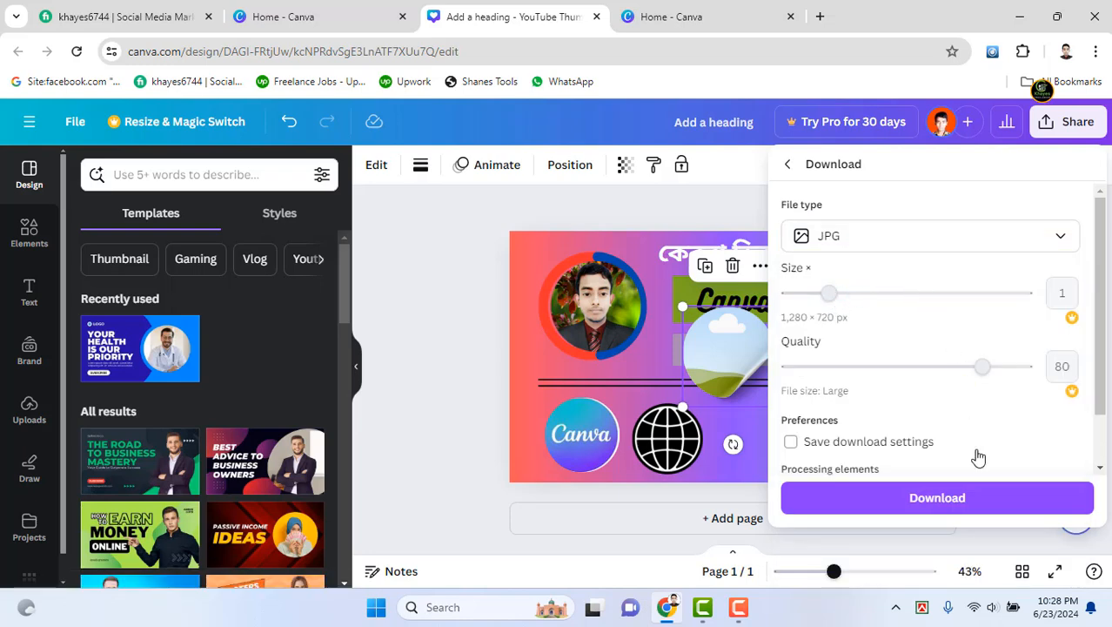
{"action": "left_click", "coordinate": [935, 499]}
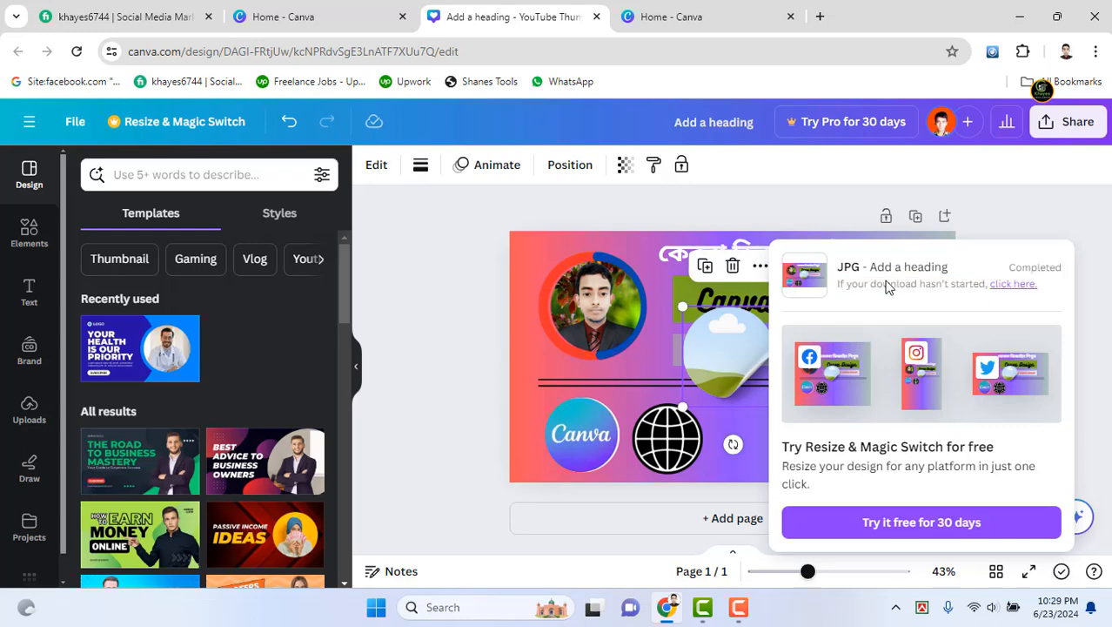
Open the newly downloaded JPG from the browser's downloads to view it, and minimize the open windows to reach the desktop
{"action": "left_click", "coordinate": [1036, 51]}
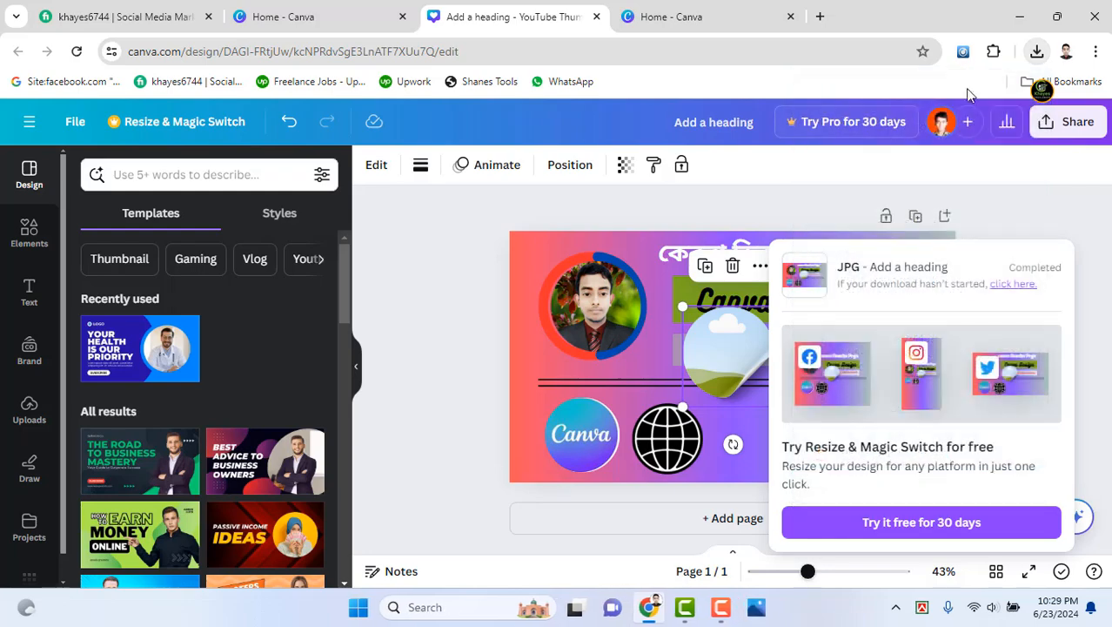
{"action": "left_click", "coordinate": [1037, 54]}
{"action": "left_click", "coordinate": [861, 135]}
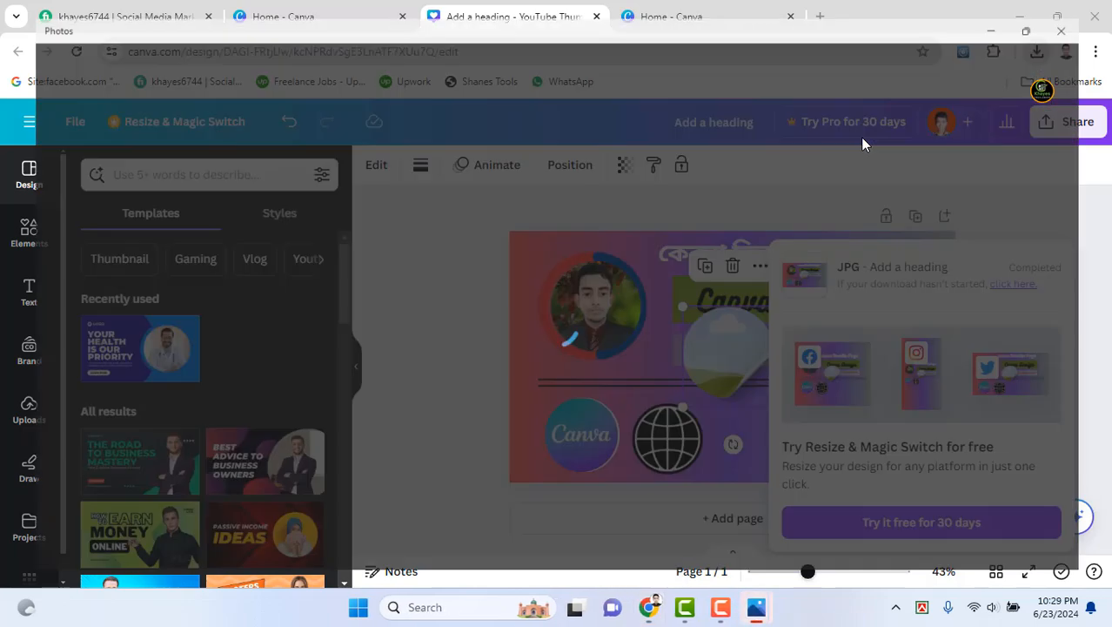
{"action": "left_click", "coordinate": [1020, 13]}
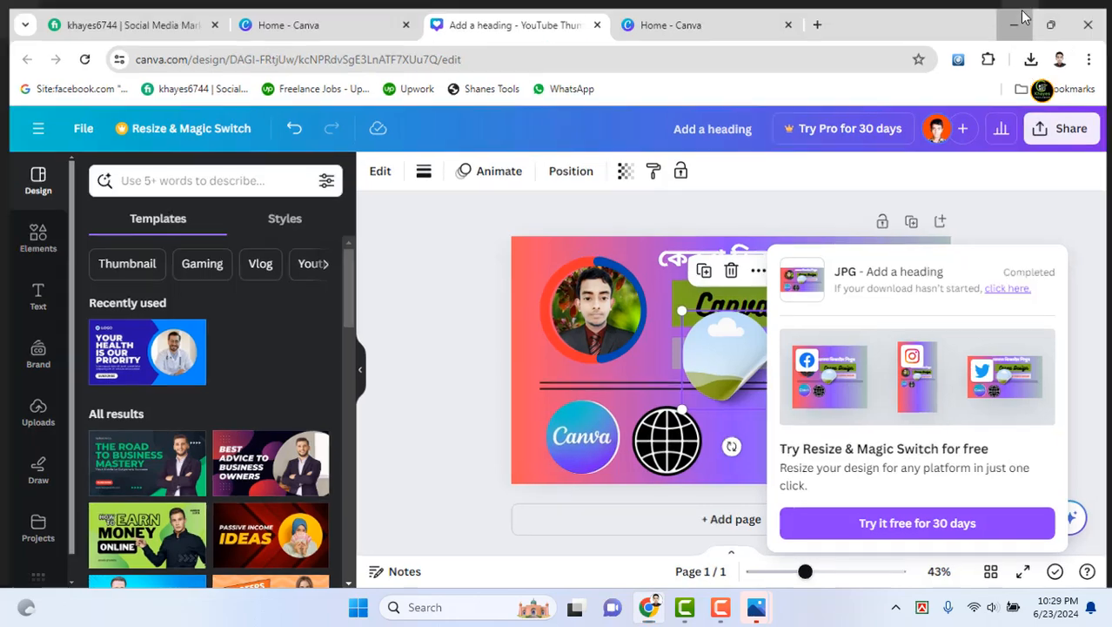
{"action": "left_click", "coordinate": [1024, 17]}
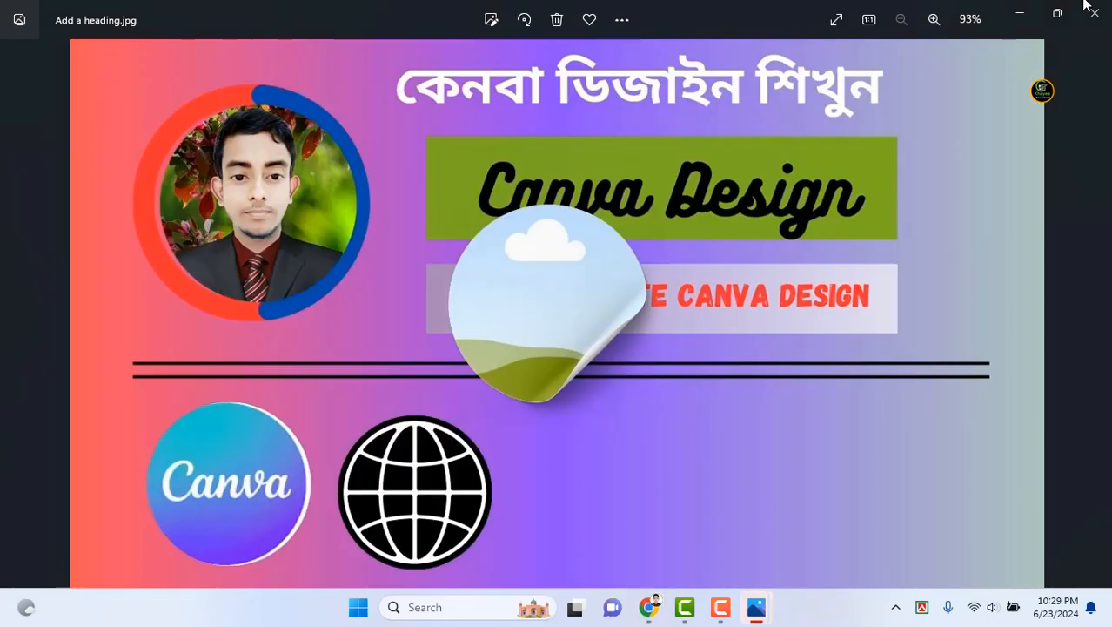
{"action": "left_click", "coordinate": [1018, 13]}
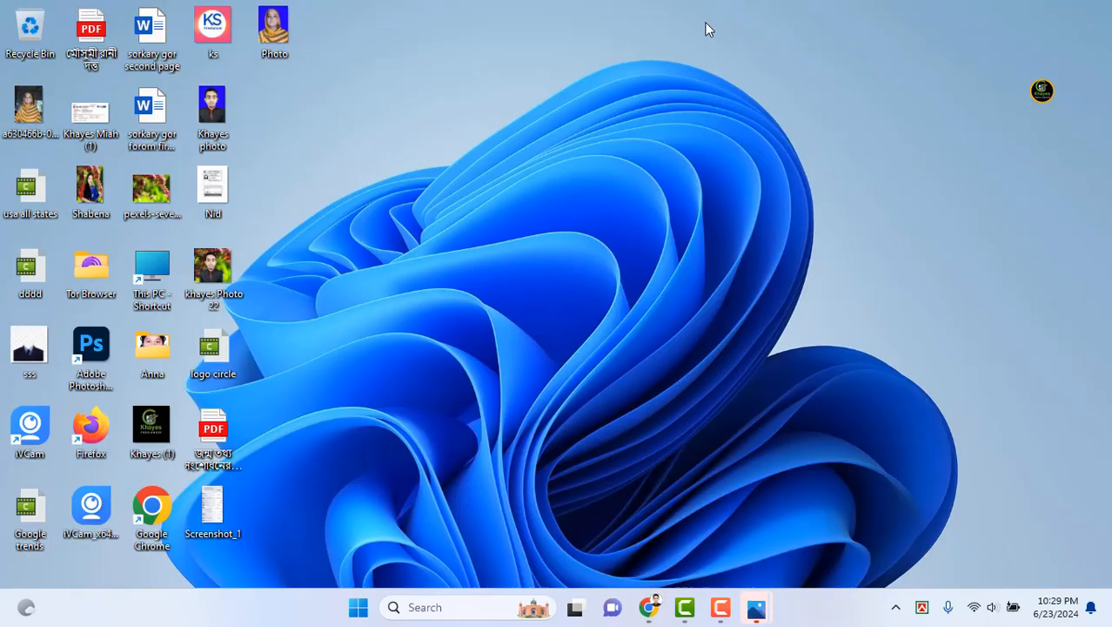
Open the "Add a heading" JPG from the Downloads folder in File Explorer, view it and close the image viewer
{"action": "double_click", "coordinate": [158, 274]}
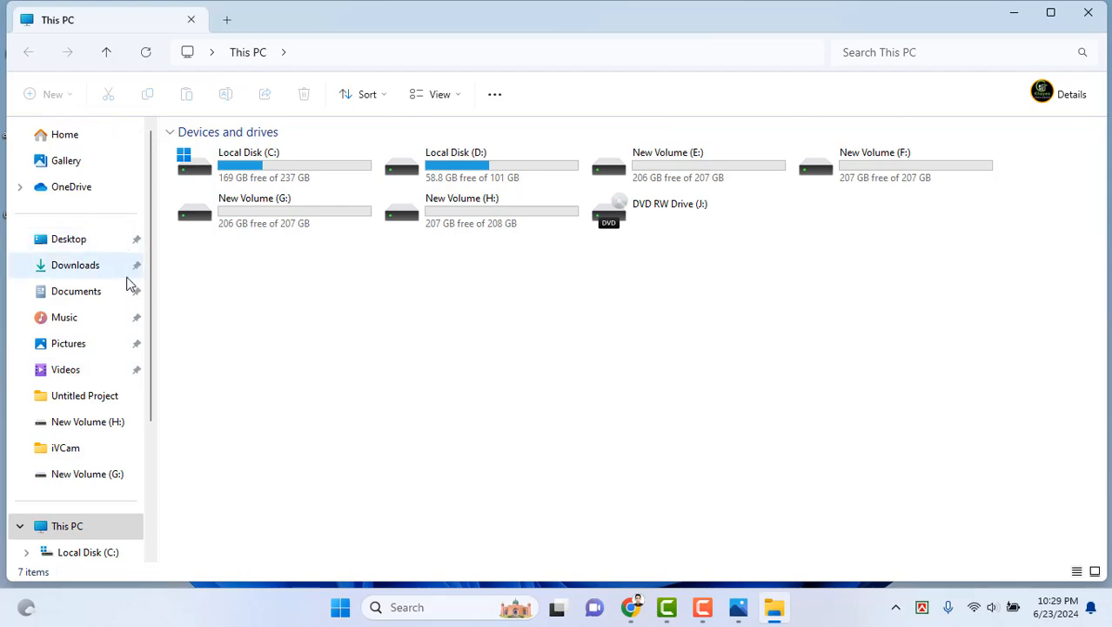
{"action": "left_click", "coordinate": [61, 268]}
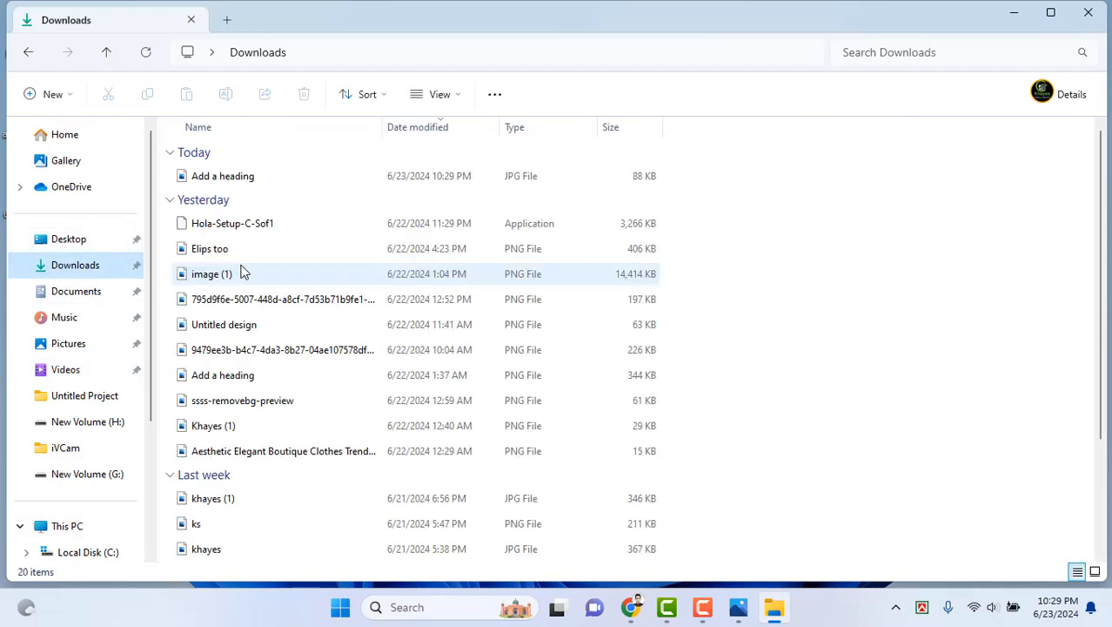
{"action": "left_click", "coordinate": [230, 182]}
{"action": "double_click", "coordinate": [231, 182]}
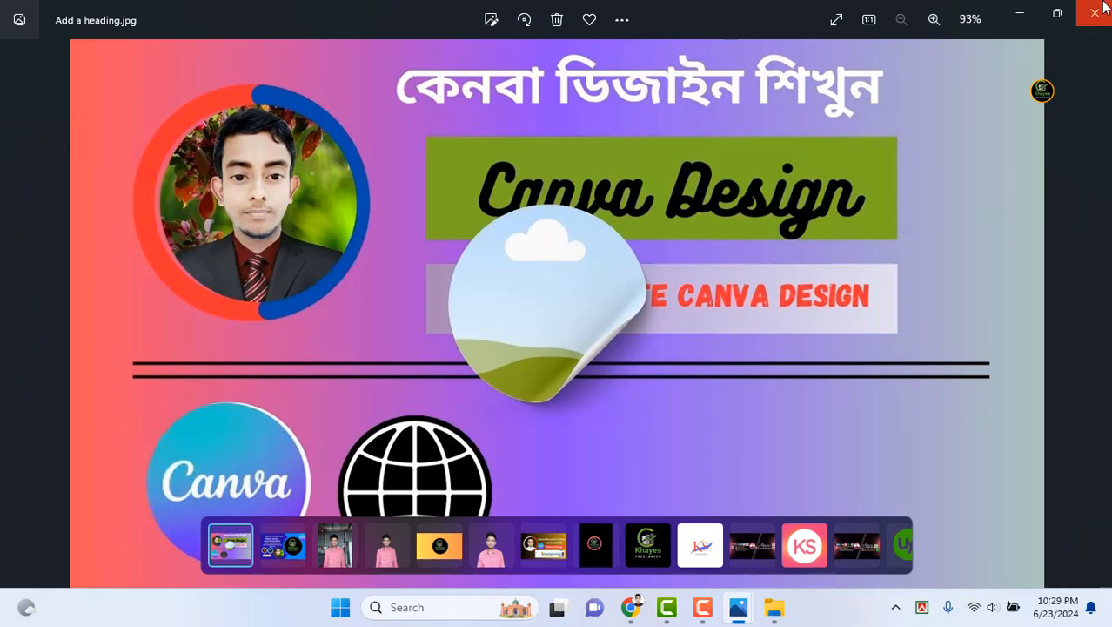
{"action": "left_click", "coordinate": [1103, 7]}
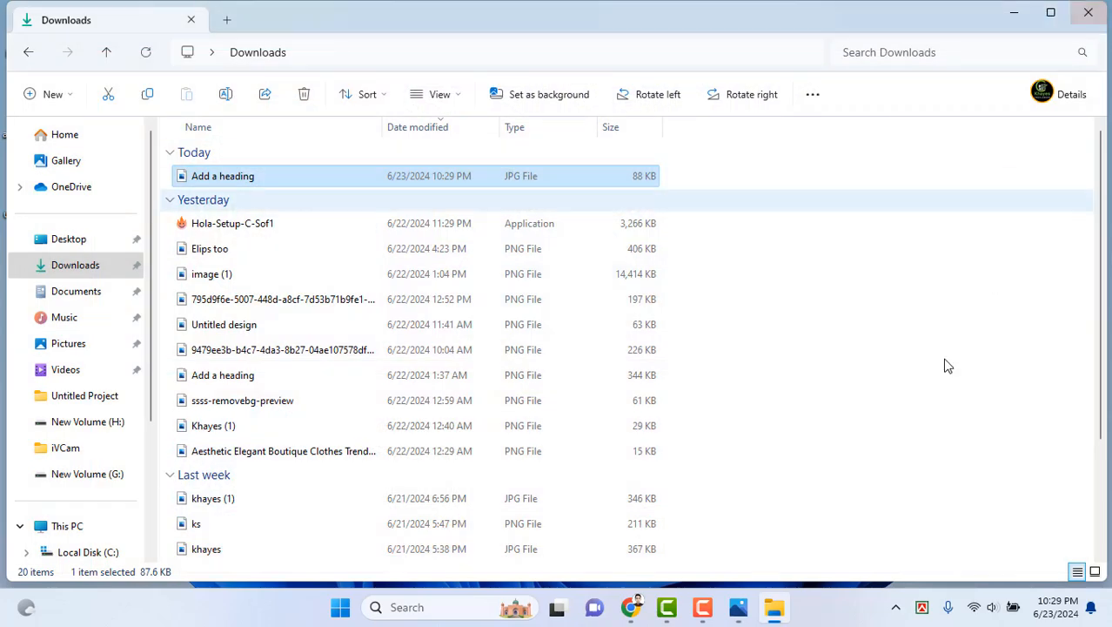
Switch back to Canva in Chrome and move the circular sticker mockup below the headline text, to the right of the globe icon
{"action": "left_click", "coordinate": [635, 611]}
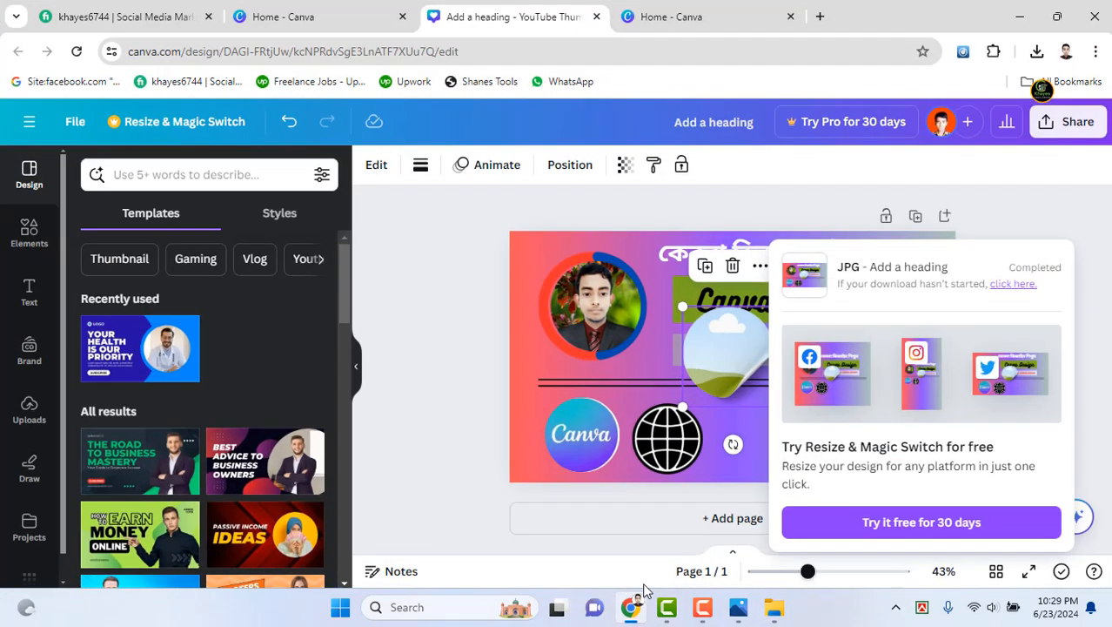
{"action": "left_click", "coordinate": [417, 419]}
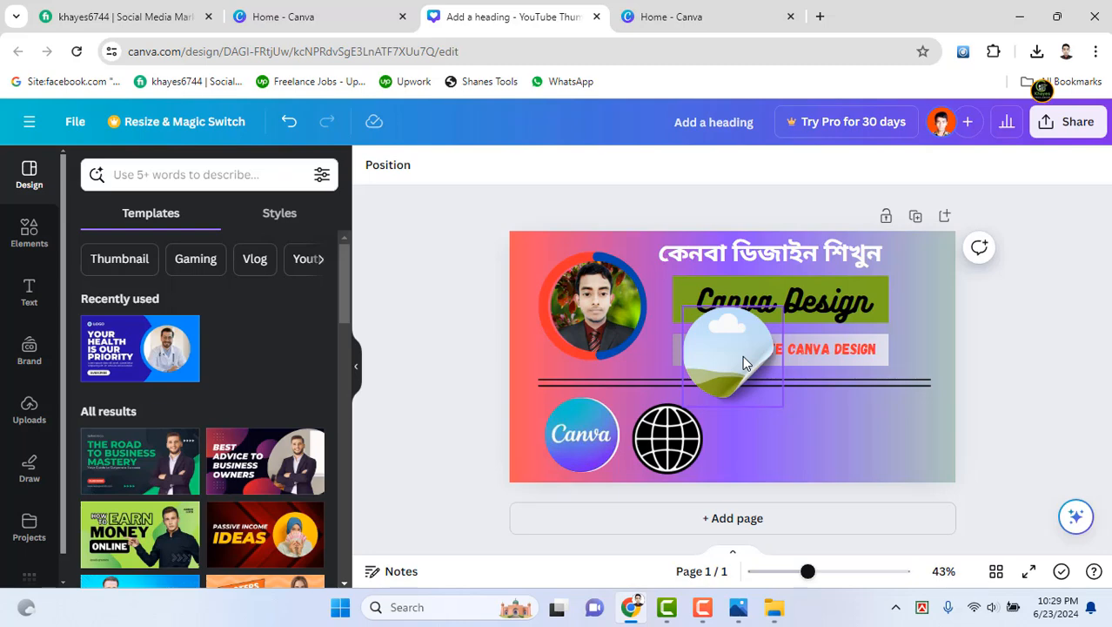
{"action": "left_click_drag", "start_coordinate": [744, 363], "coordinate": [793, 432]}
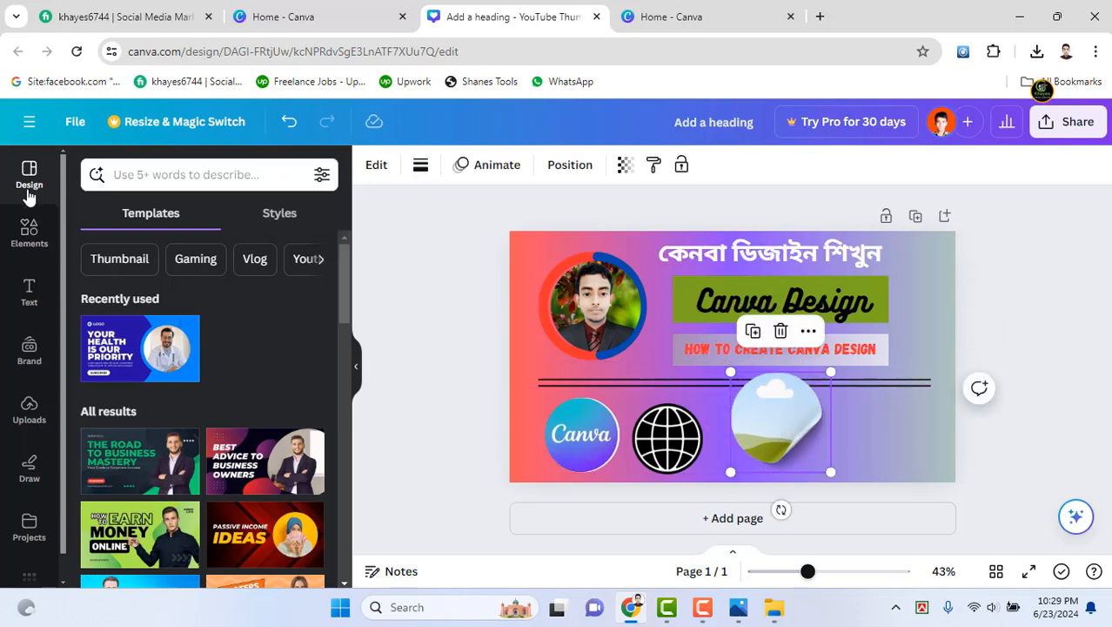
{"action": "left_click", "coordinate": [32, 296]}
{"action": "left_click", "coordinate": [35, 235]}
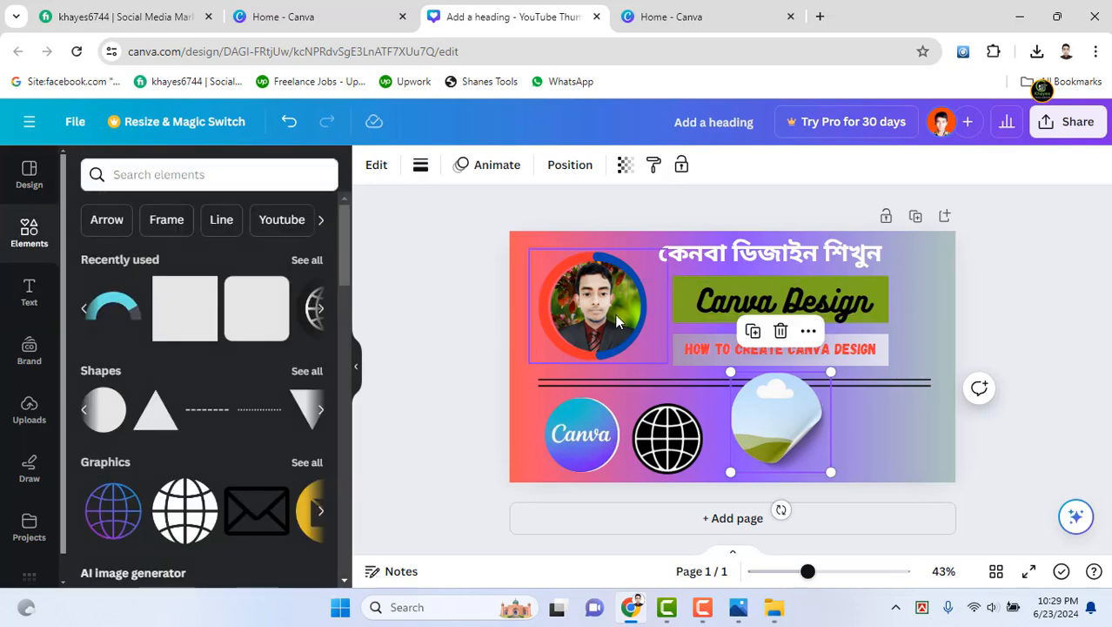
{"action": "left_click_drag", "start_coordinate": [777, 409], "coordinate": [789, 420]}
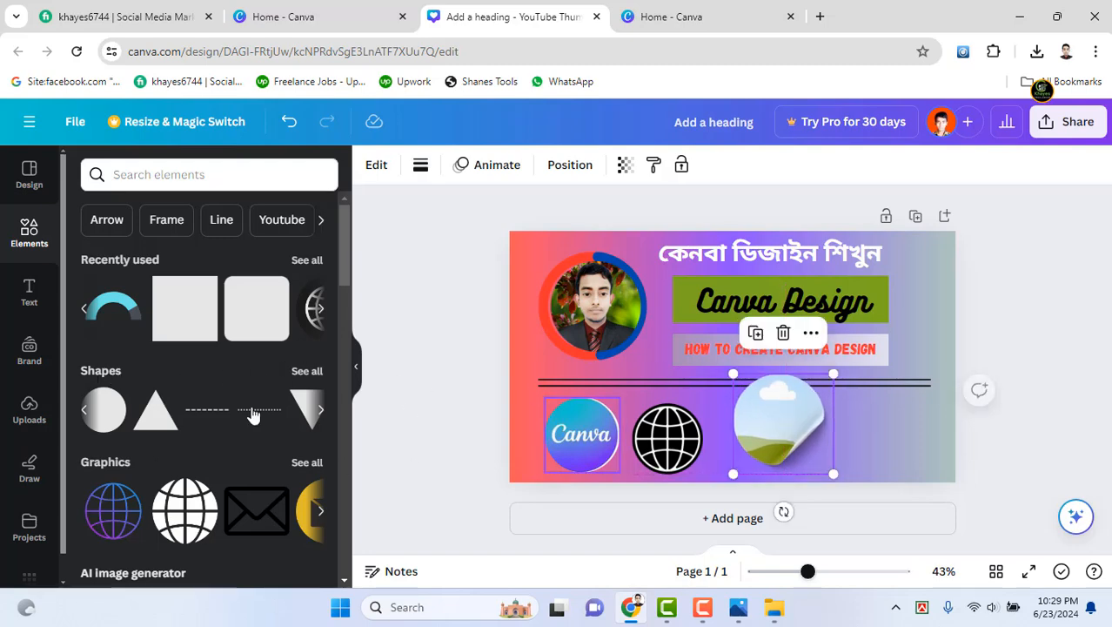
Place the uploaded circular portrait into the sticker mockup and move the mockup further right, away from the globe icon
{"action": "left_click", "coordinate": [30, 409]}
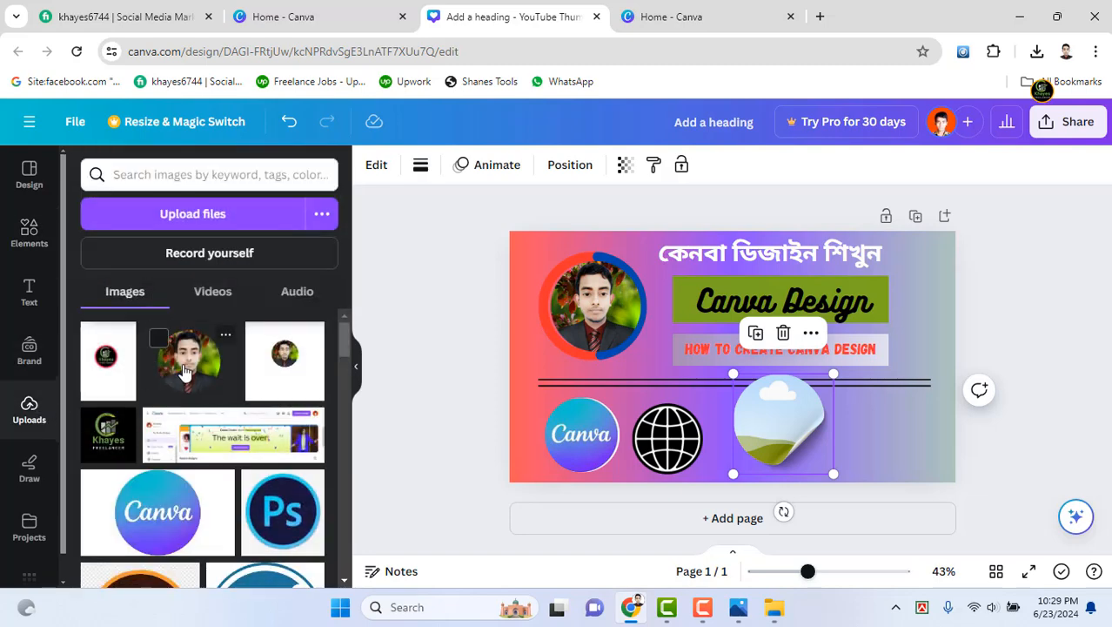
{"action": "left_click_drag", "start_coordinate": [190, 370], "coordinate": [774, 432]}
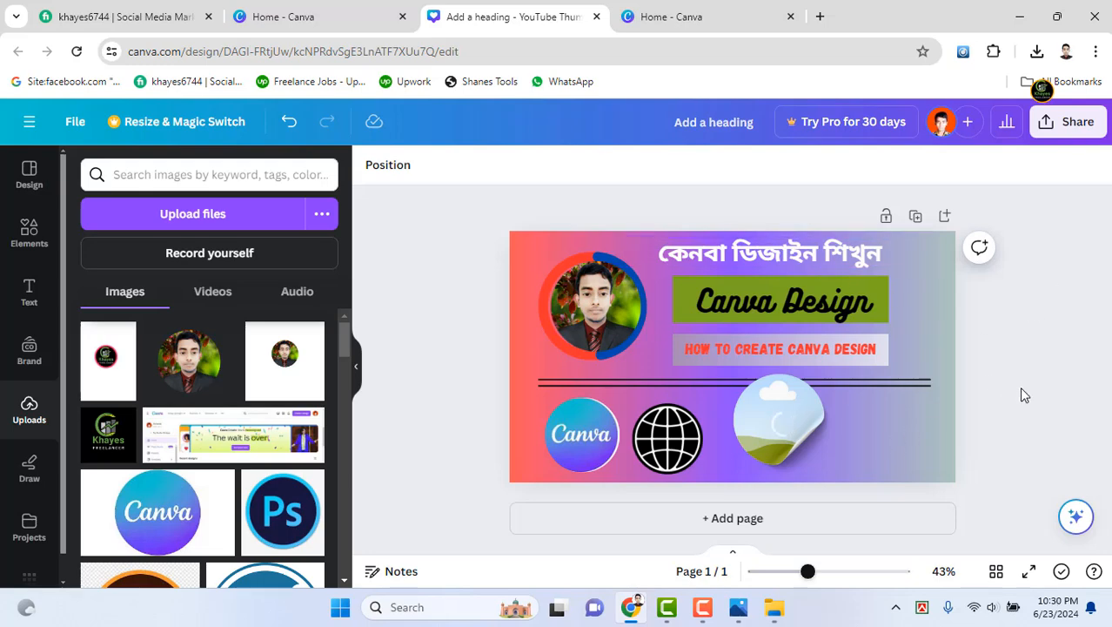
{"action": "left_click_drag", "start_coordinate": [783, 424], "coordinate": [837, 424]}
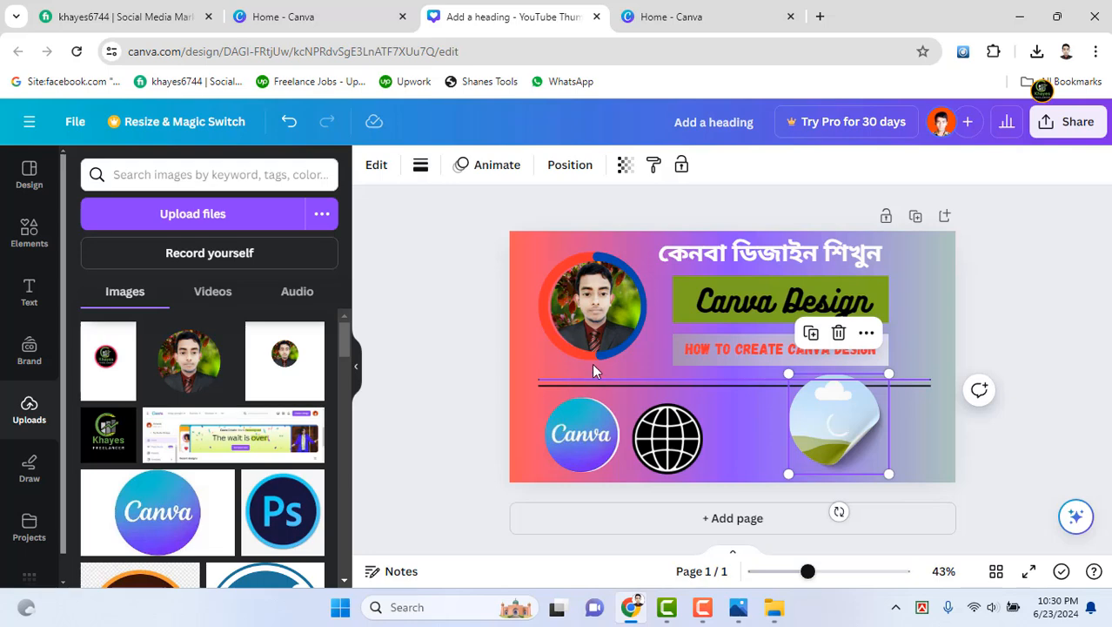
Upload the blue-background portrait photo from the Desktop folder to the image uploads
{"action": "left_click", "coordinate": [32, 190]}
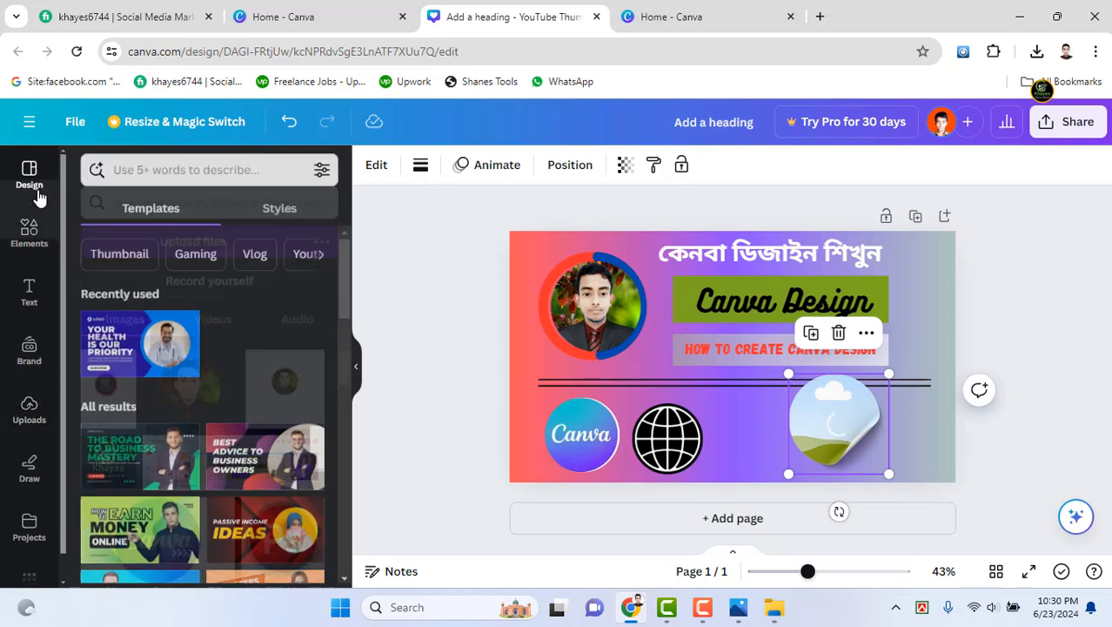
{"action": "left_click", "coordinate": [29, 410]}
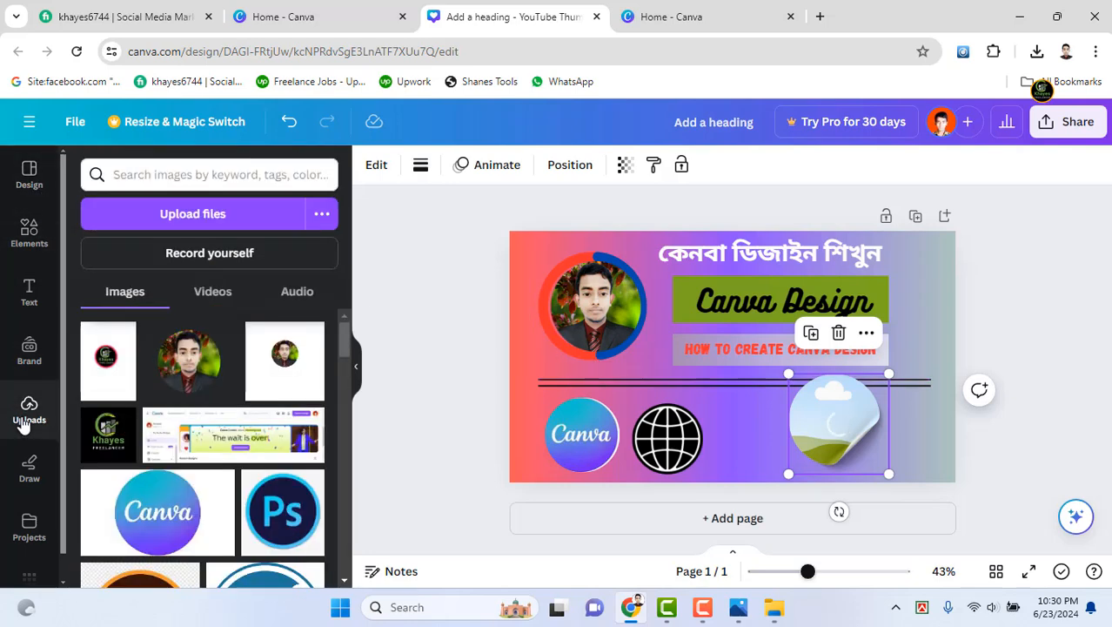
{"action": "left_click", "coordinate": [220, 215]}
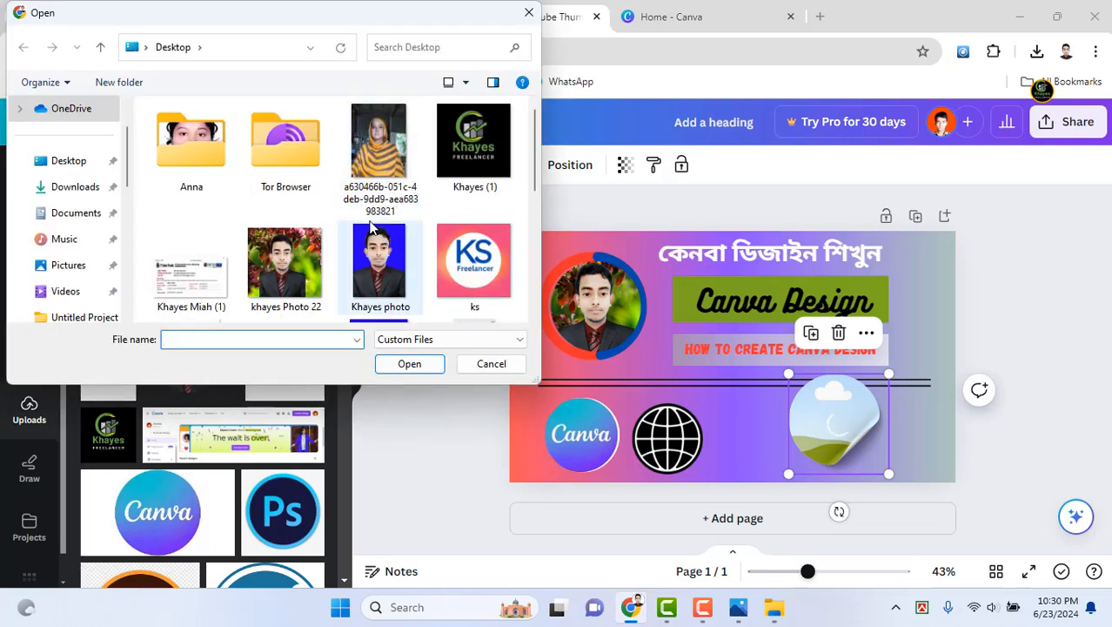
{"action": "scroll", "coordinate": [286, 117], "scroll_direction": "down", "scroll_amount": 5}
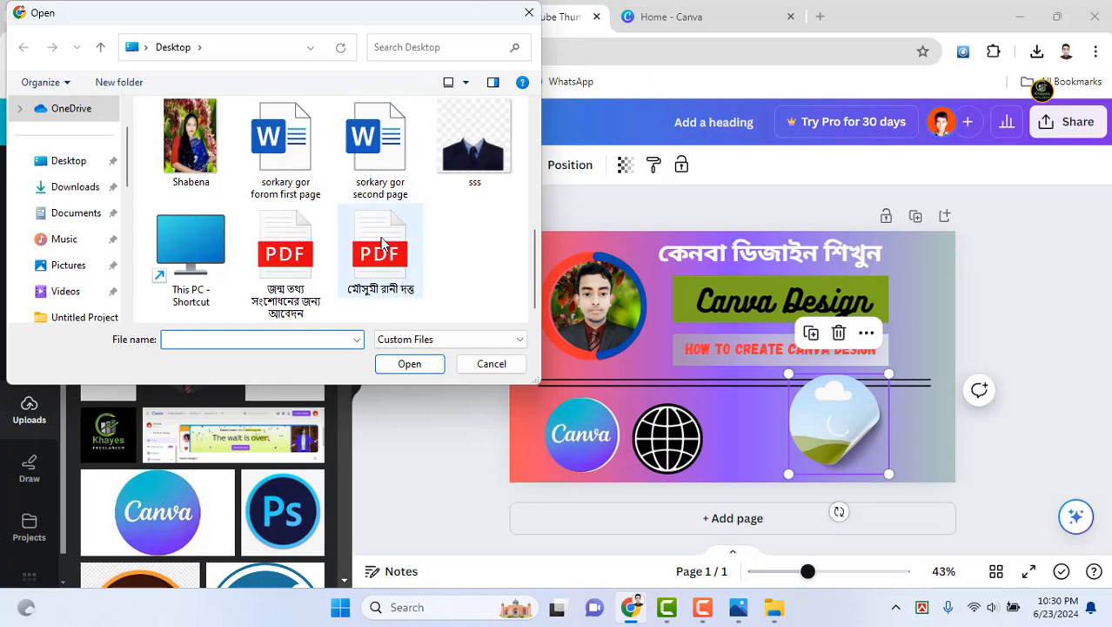
{"action": "scroll", "coordinate": [381, 243], "scroll_direction": "up", "scroll_amount": 3}
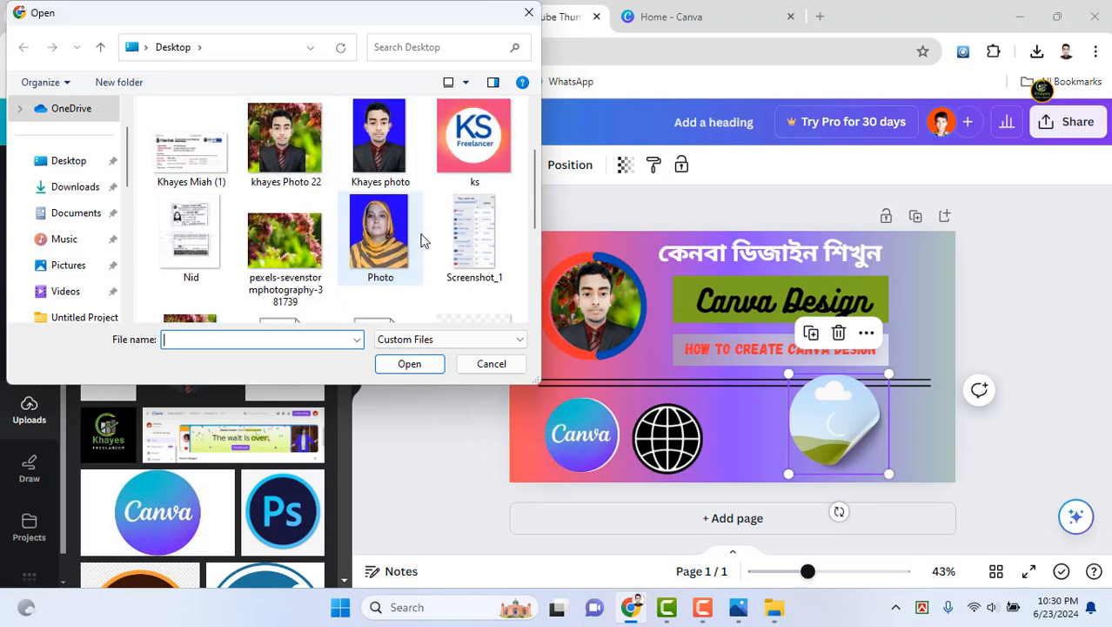
{"action": "left_click", "coordinate": [382, 148]}
{"action": "left_click", "coordinate": [415, 369]}
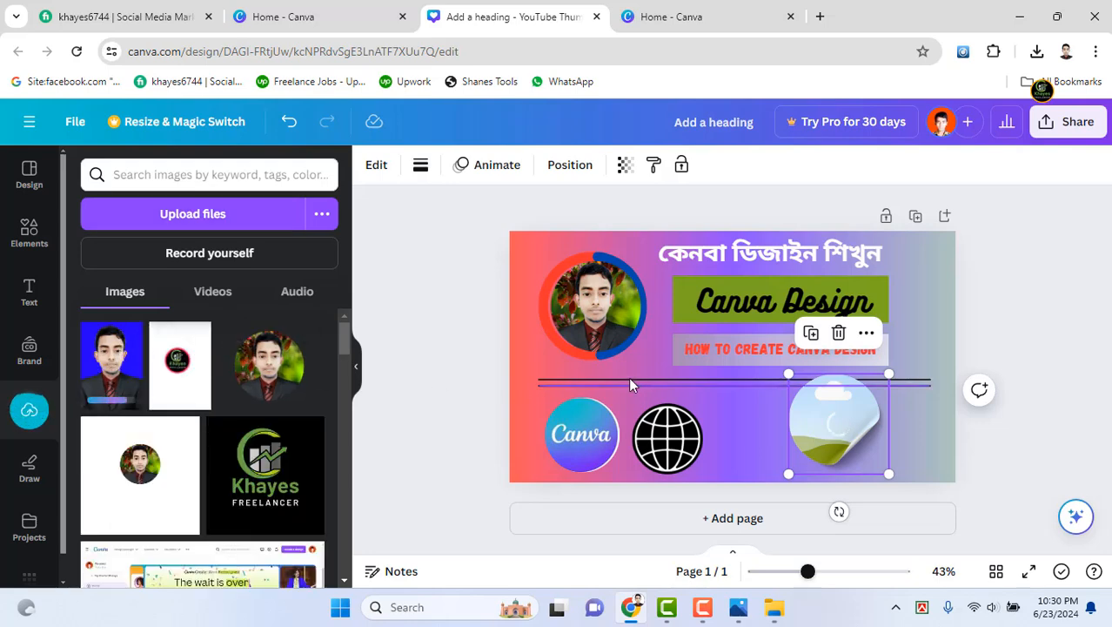
Look through the uploaded images, templates, elements, default text styles and font combinations
{"action": "scroll", "coordinate": [248, 401], "scroll_direction": "down", "scroll_amount": 10}
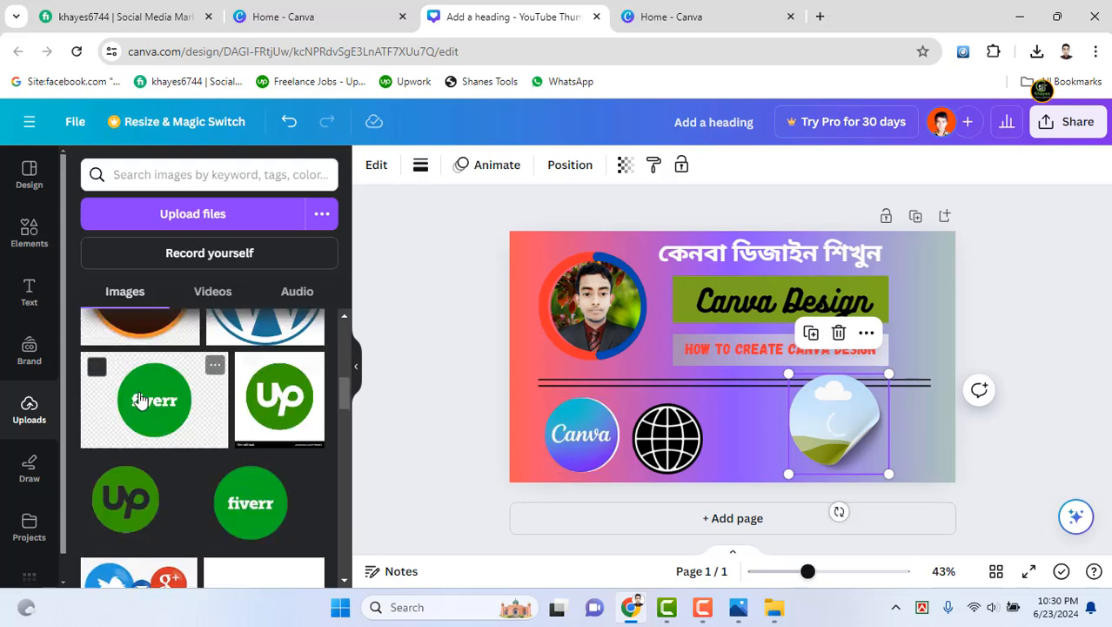
{"action": "left_click", "coordinate": [31, 179]}
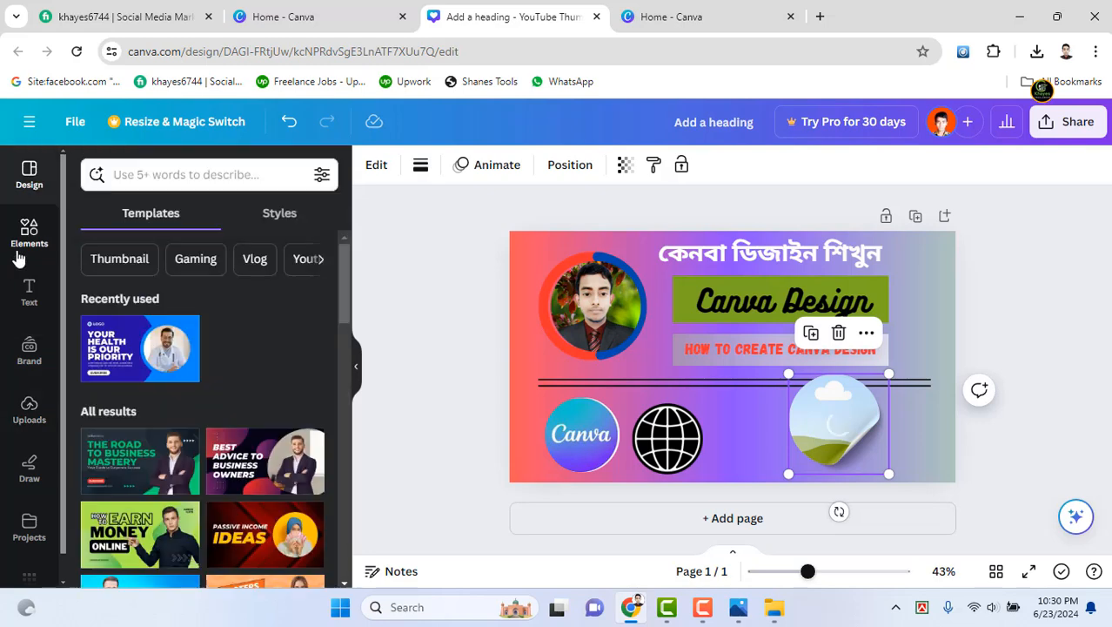
{"action": "left_click", "coordinate": [27, 252]}
{"action": "left_click", "coordinate": [27, 293]}
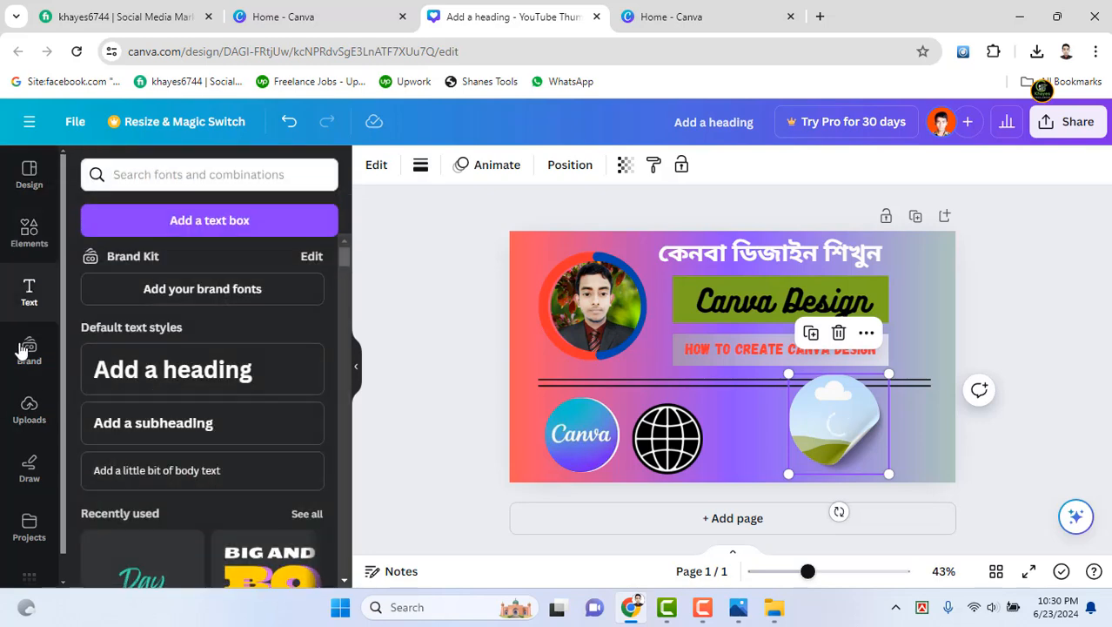
{"action": "left_click", "coordinate": [29, 231]}
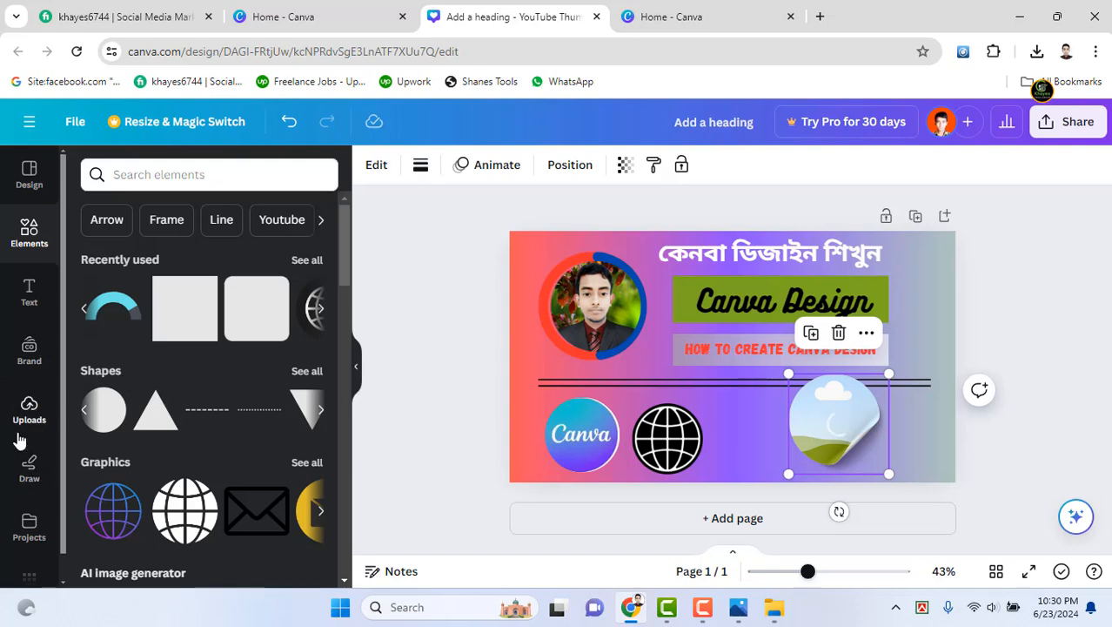
{"action": "left_click", "coordinate": [29, 291]}
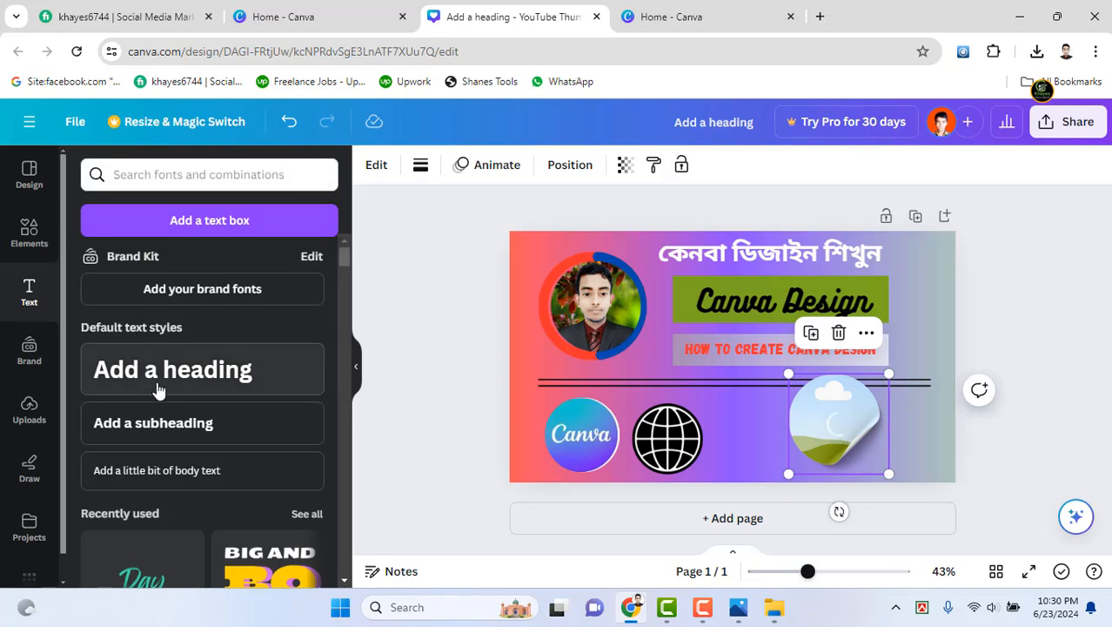
{"action": "scroll", "coordinate": [174, 391], "scroll_direction": "down", "scroll_amount": 3}
{"action": "scroll", "coordinate": [220, 400], "scroll_direction": "down", "scroll_amount": 1}
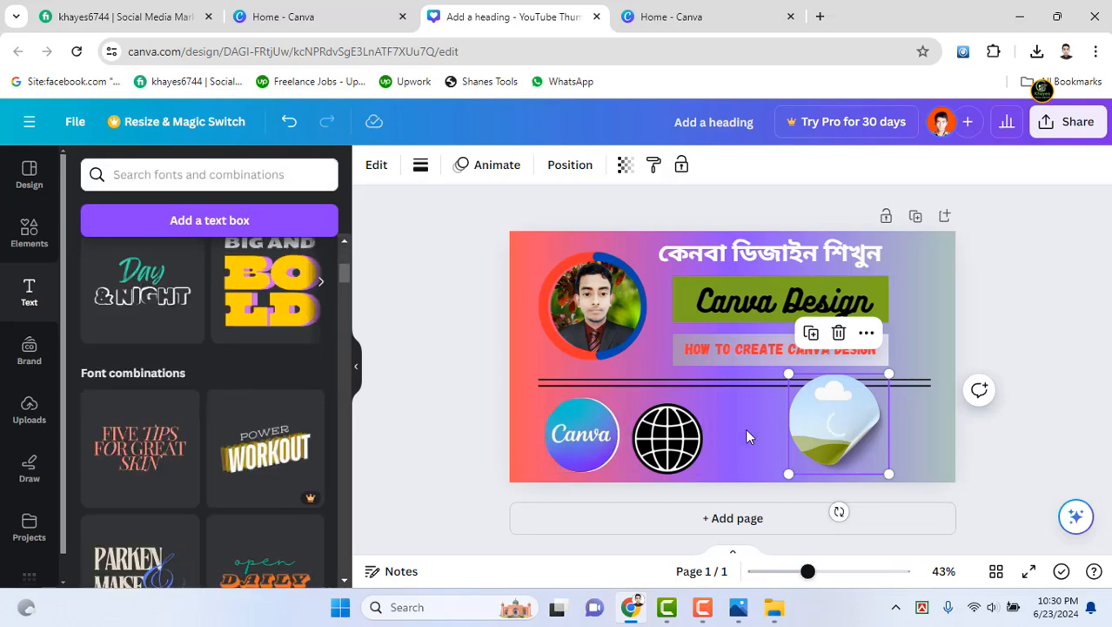
Shrink the circular sticker mockup and place it below the subtitle, to the right of the globe icon
{"action": "left_click_drag", "start_coordinate": [840, 421], "coordinate": [924, 396]}
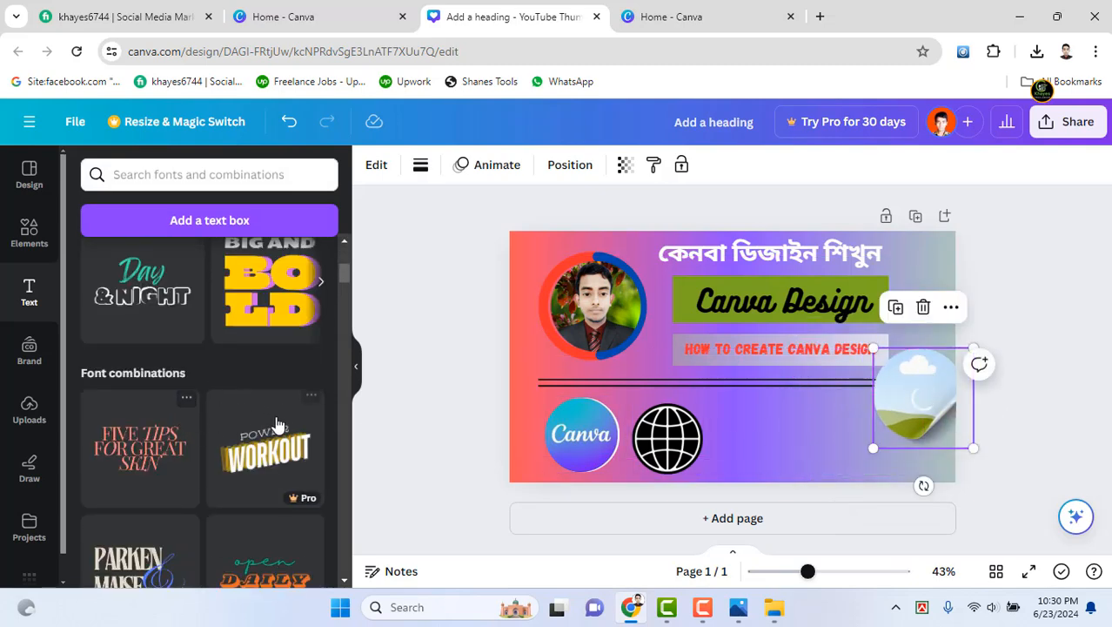
{"action": "scroll", "coordinate": [244, 424], "scroll_direction": "up", "scroll_amount": 4}
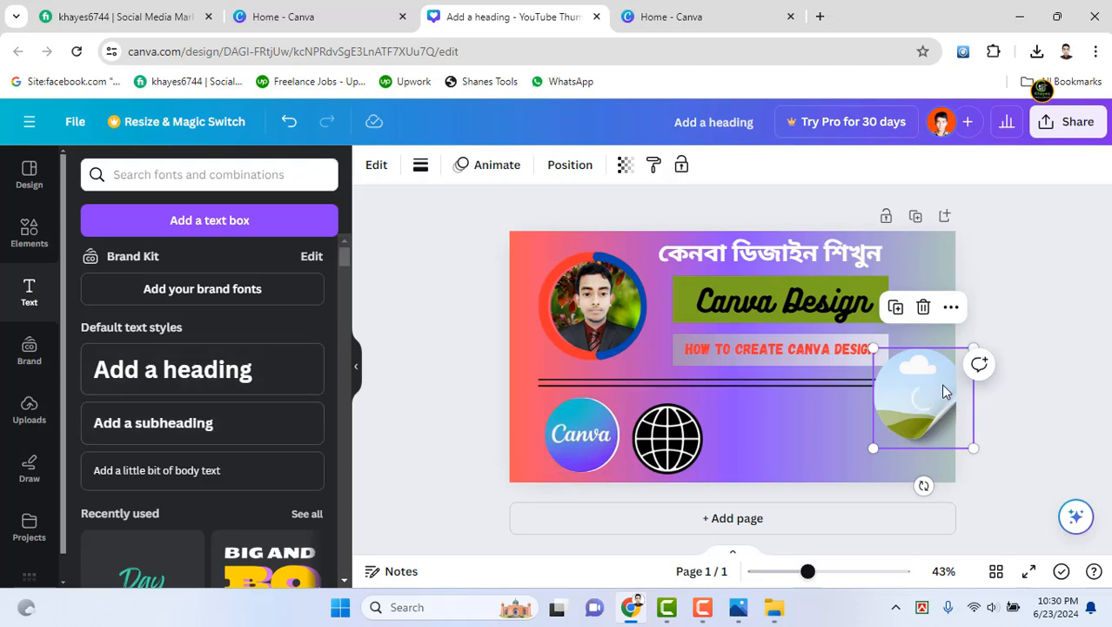
{"action": "left_click_drag", "start_coordinate": [942, 388], "coordinate": [902, 384]}
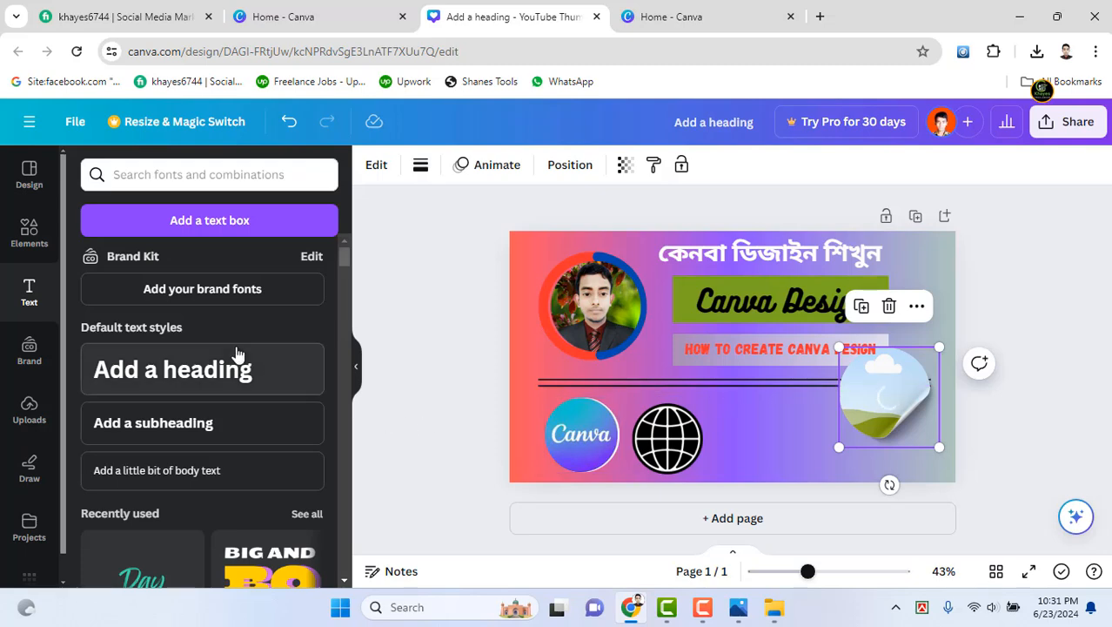
{"action": "scroll", "coordinate": [261, 383], "scroll_direction": "down", "scroll_amount": 6}
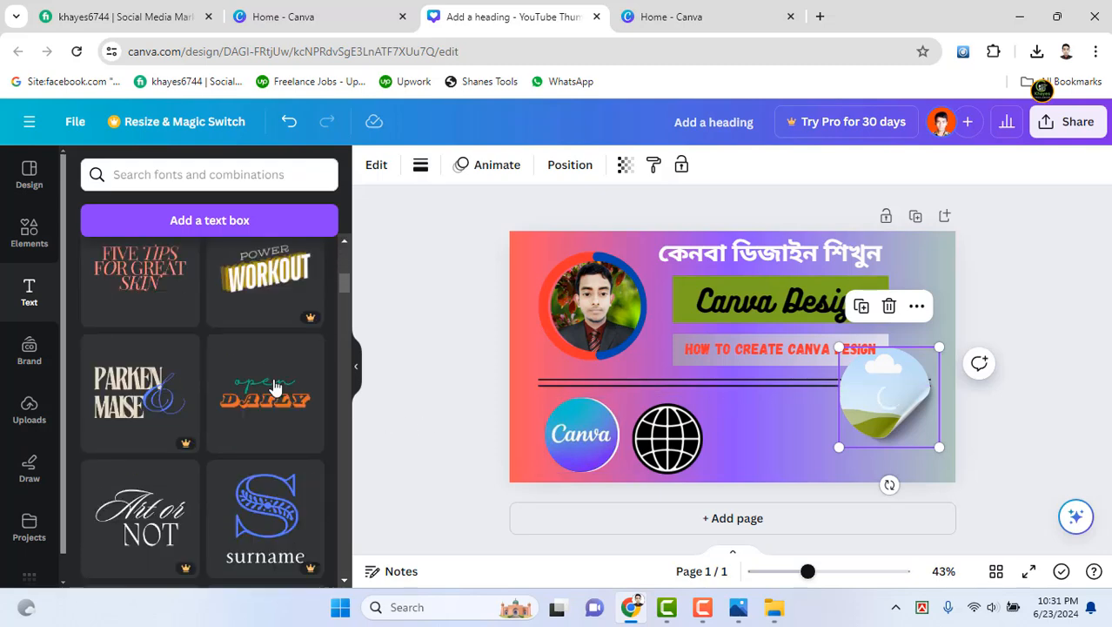
{"action": "left_click_drag", "start_coordinate": [913, 418], "coordinate": [863, 420]}
{"action": "left_click_drag", "start_coordinate": [801, 356], "coordinate": [824, 381]}
{"action": "left_click_drag", "start_coordinate": [796, 416], "coordinate": [714, 417]}
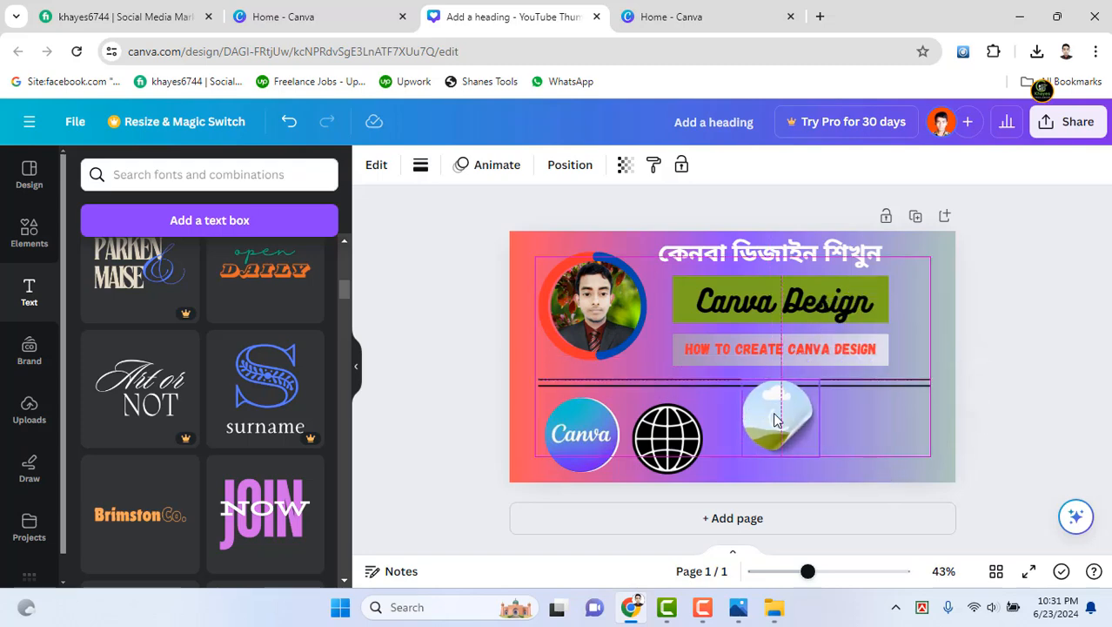
Add the uploaded circular portrait to the thumbnail, shrink it and set it above the globe icon, clear of the sticker mockup
{"action": "scroll", "coordinate": [200, 392], "scroll_direction": "up", "scroll_amount": 6}
{"action": "left_click", "coordinate": [46, 426]}
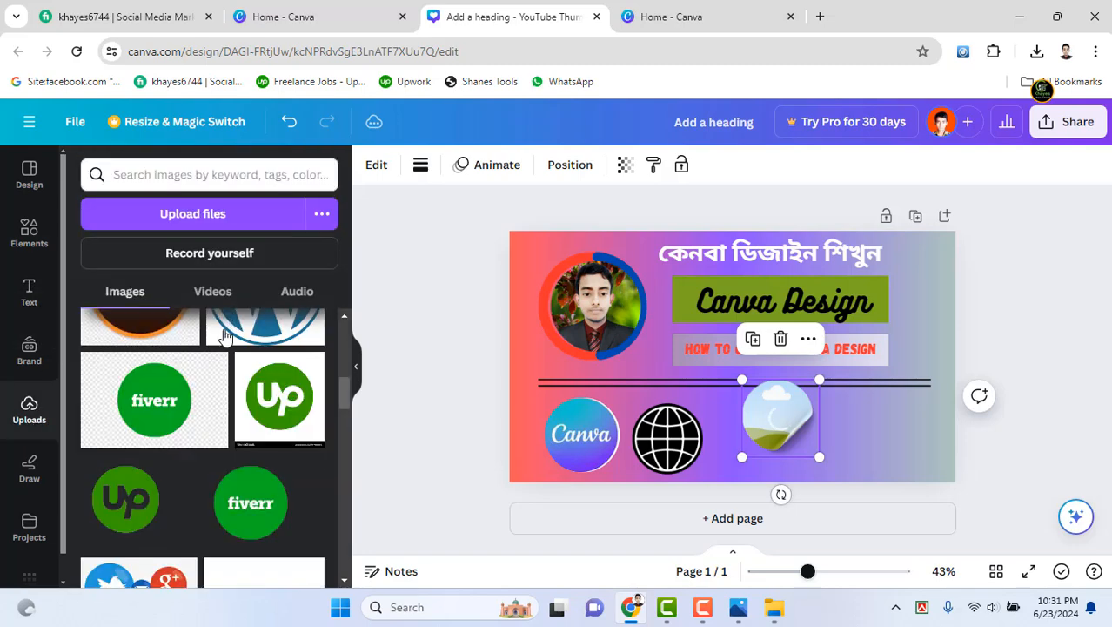
{"action": "left_click_drag", "start_coordinate": [464, 432], "coordinate": [787, 430]}
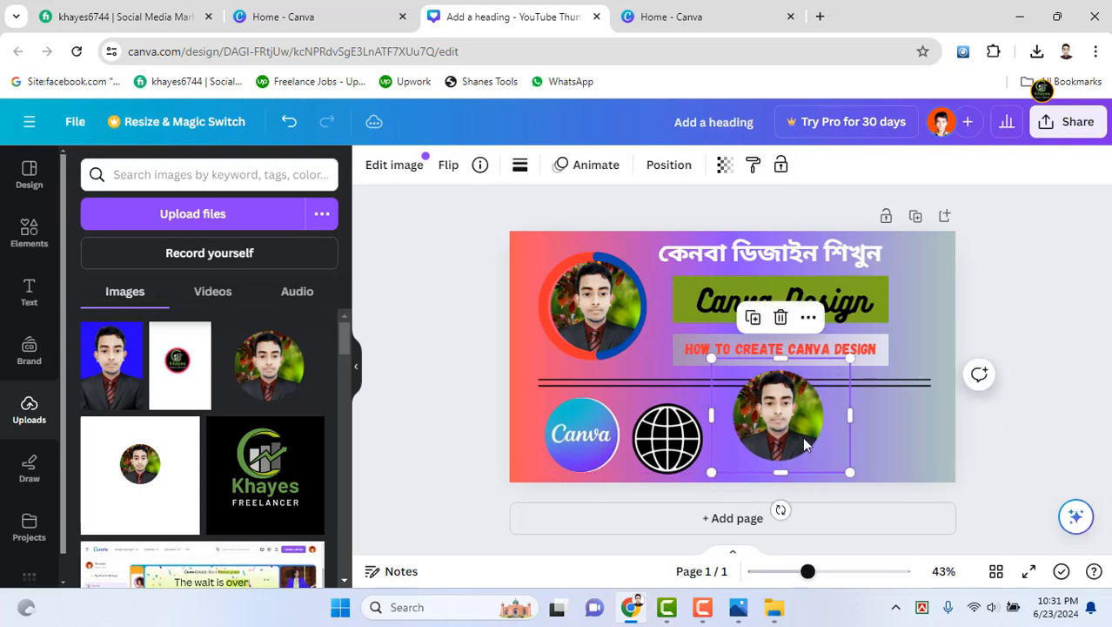
{"action": "left_click_drag", "start_coordinate": [851, 474], "coordinate": [836, 457]}
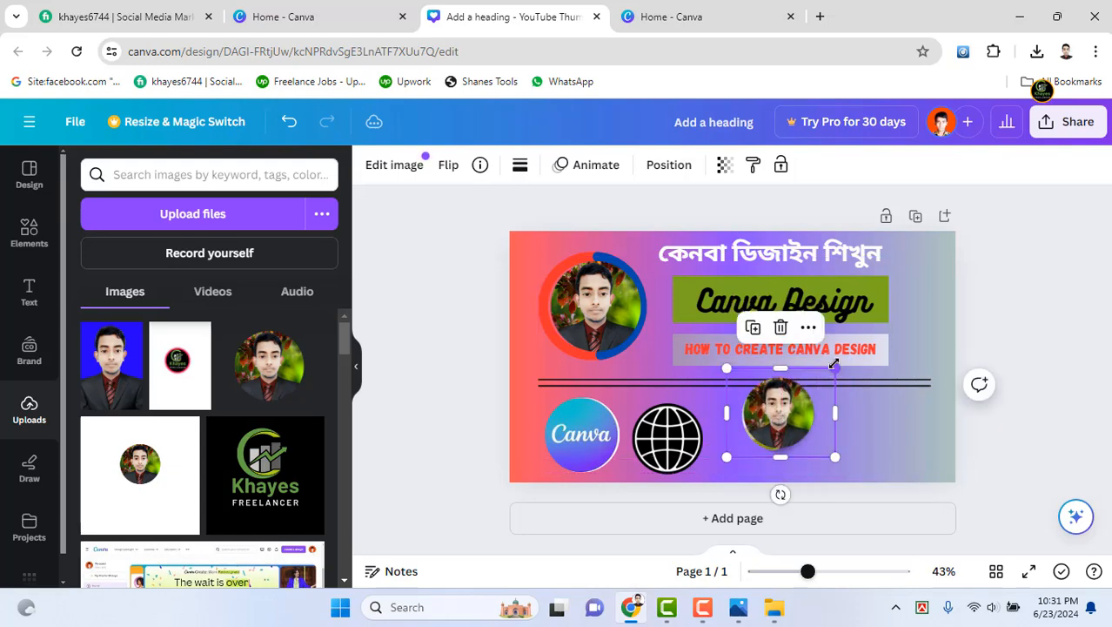
{"action": "left_click_drag", "start_coordinate": [834, 365], "coordinate": [820, 379]}
{"action": "mouse_move", "coordinate": [785, 435]}
{"action": "left_mouse_down"}
{"action": "mouse_move", "coordinate": [788, 426]}
{"action": "mouse_move", "coordinate": [817, 446]}
{"action": "mouse_move", "coordinate": [784, 424]}
{"action": "left_mouse_up"}
{"action": "left_click_drag", "start_coordinate": [783, 426], "coordinate": [707, 380]}
Enlarge the sticker mockup slightly and move it further right, just below the double line
{"action": "left_click", "coordinate": [787, 423]}
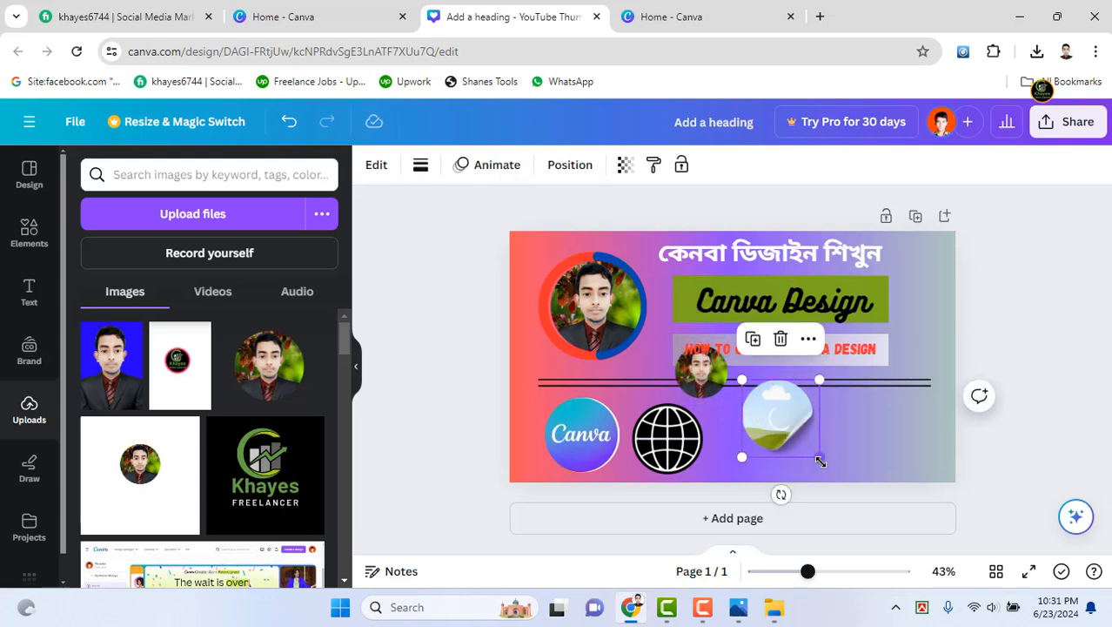
{"action": "left_click_drag", "start_coordinate": [819, 461], "coordinate": [829, 408]}
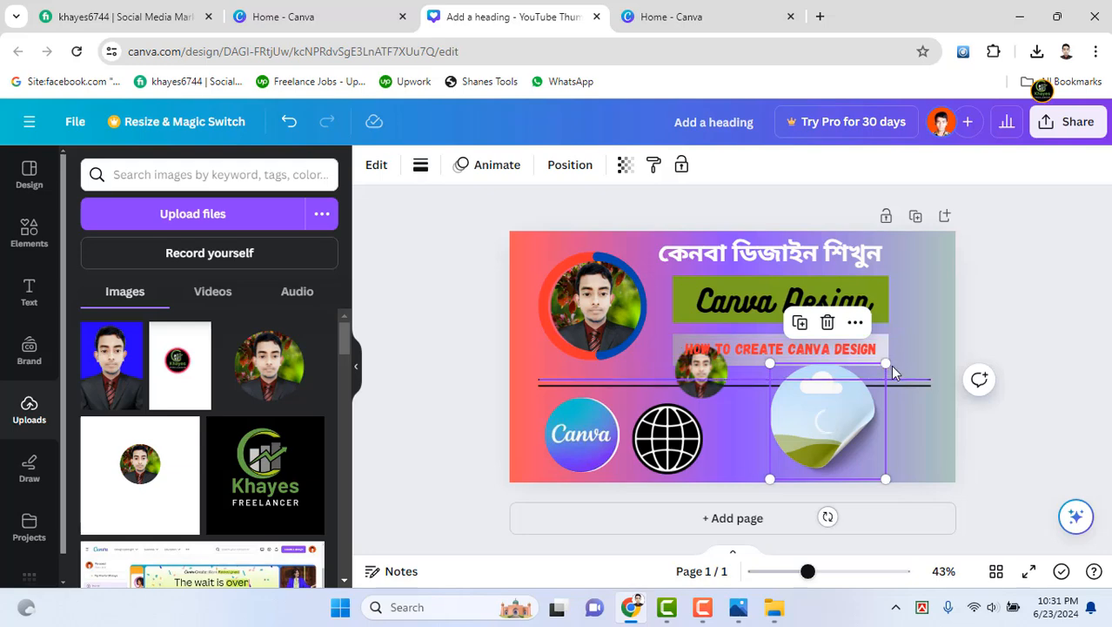
{"action": "left_click_drag", "start_coordinate": [888, 365], "coordinate": [869, 379]}
Move the small circular portrait onto the sticker mockup and fill the mockup with it
{"action": "left_click", "coordinate": [699, 373]}
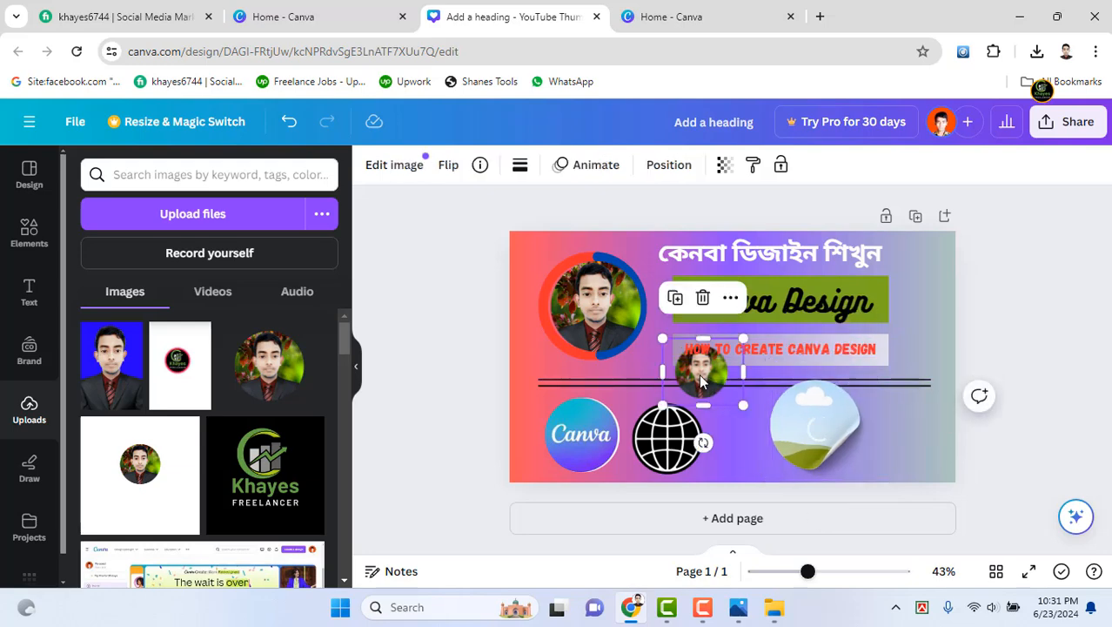
{"action": "left_click_drag", "start_coordinate": [696, 374], "coordinate": [813, 432]}
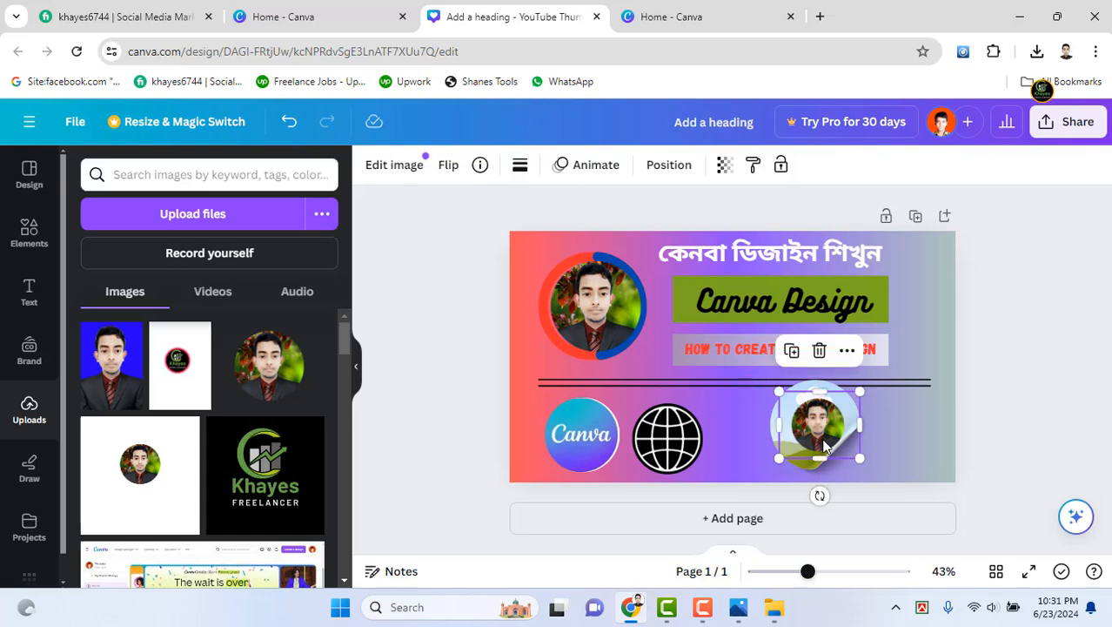
{"action": "left_click_drag", "start_coordinate": [778, 393], "coordinate": [759, 375]}
{"action": "mouse_move", "coordinate": [860, 457]}
{"action": "left_mouse_down"}
{"action": "mouse_move", "coordinate": [887, 484]}
{"action": "mouse_move", "coordinate": [865, 438]}
{"action": "left_mouse_up"}
{"action": "left_click", "coordinate": [924, 441]}
{"action": "left_click", "coordinate": [833, 434]}
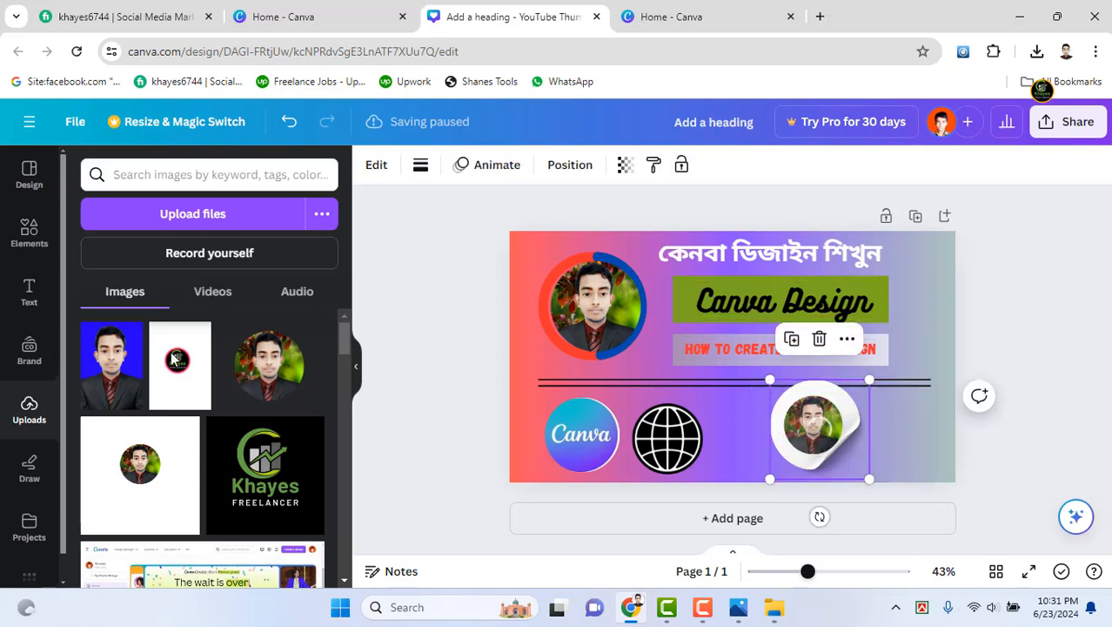
{"action": "scroll", "coordinate": [283, 393], "scroll_direction": "down", "scroll_amount": 5}
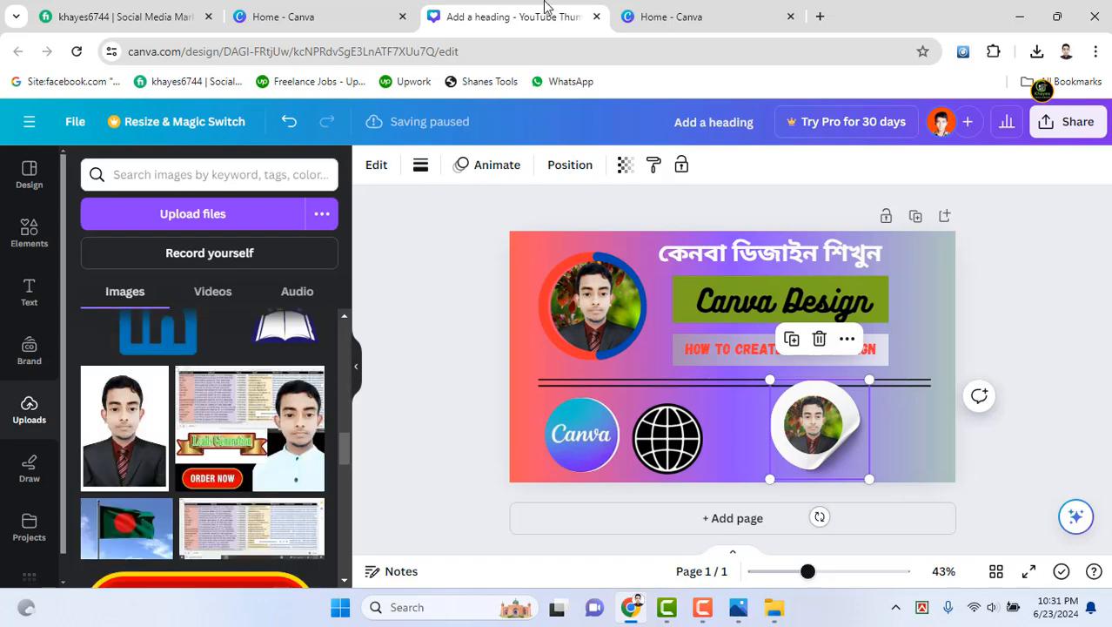
{"action": "left_click", "coordinate": [724, 19]}
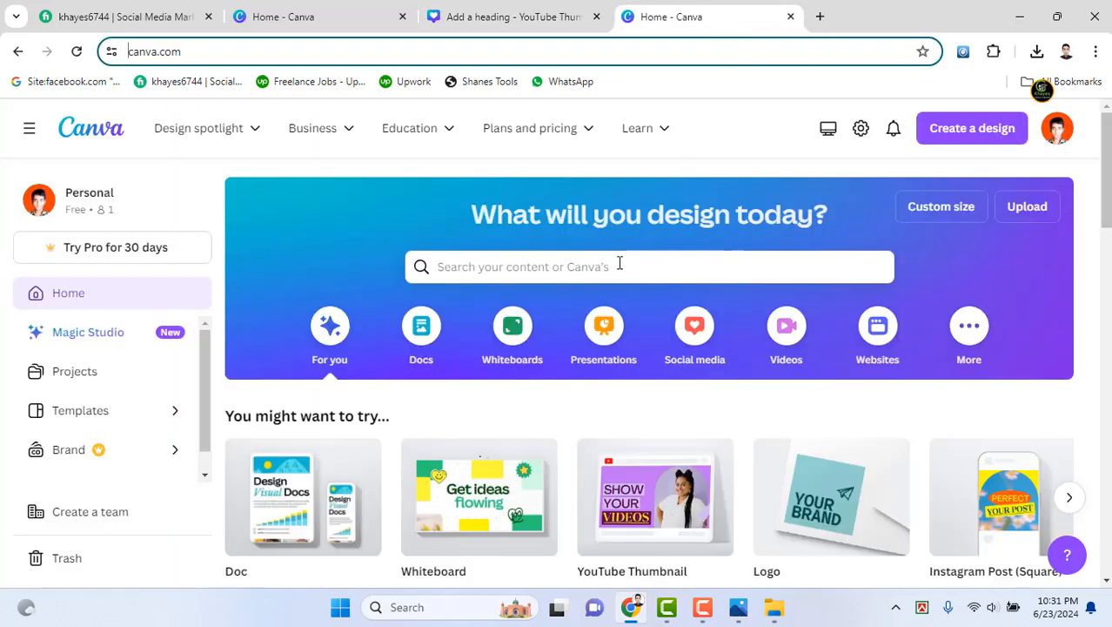
{"action": "scroll", "coordinate": [609, 281], "scroll_direction": "down", "scroll_amount": 15}
{"action": "scroll", "coordinate": [603, 338], "scroll_direction": "up", "scroll_amount": 15}
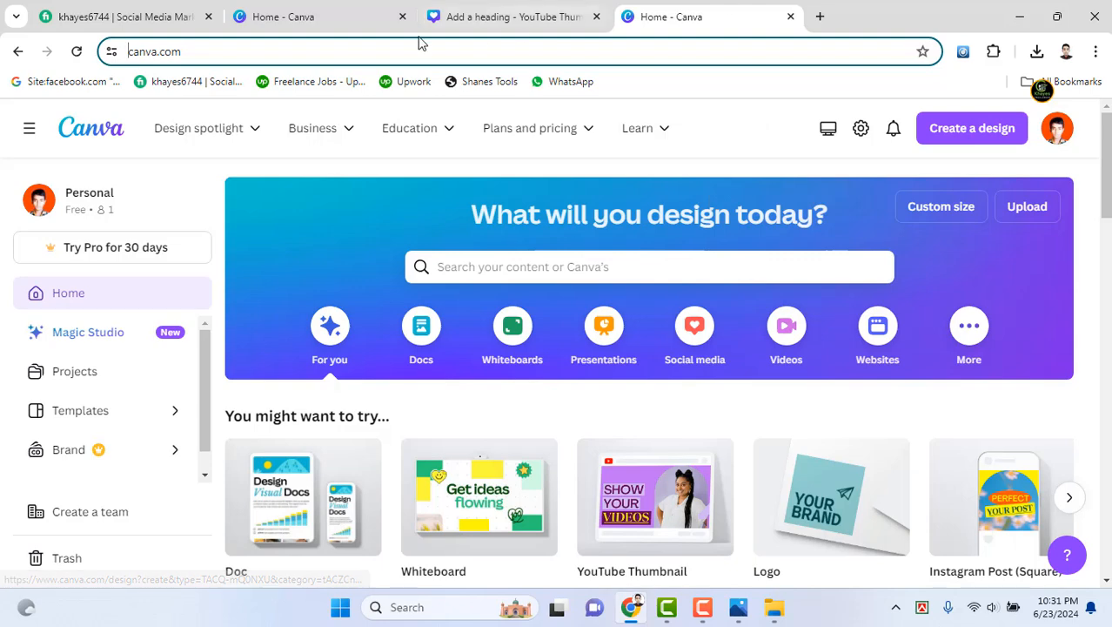
{"action": "left_click", "coordinate": [529, 26]}
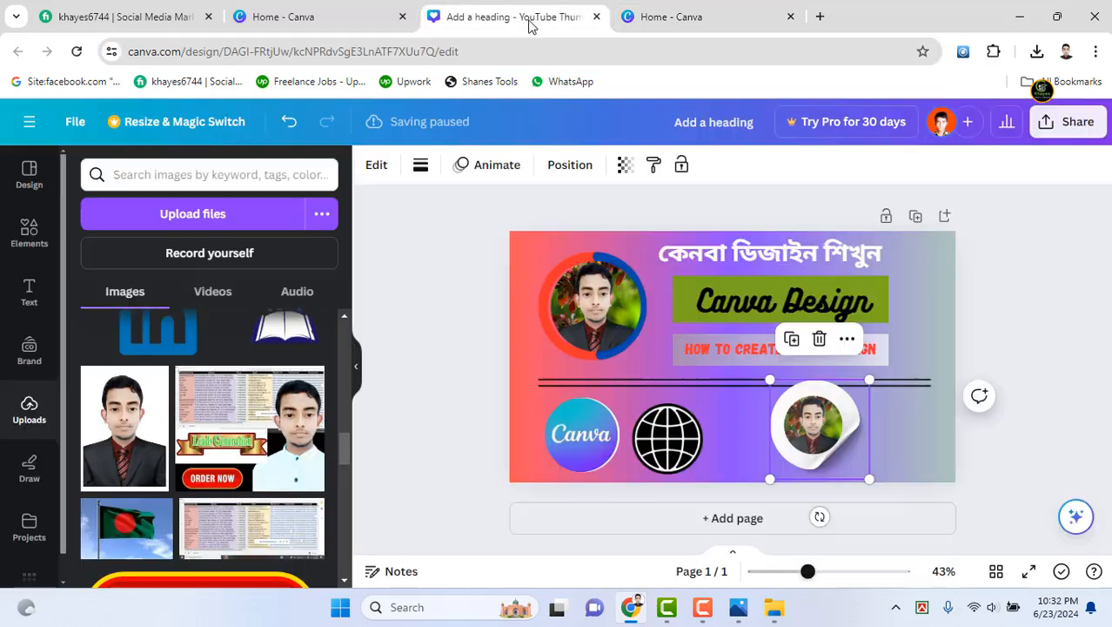
Open the canva.com home page in a new browser tab
{"action": "left_click", "coordinate": [732, 14]}
{"action": "left_click", "coordinate": [823, 22]}
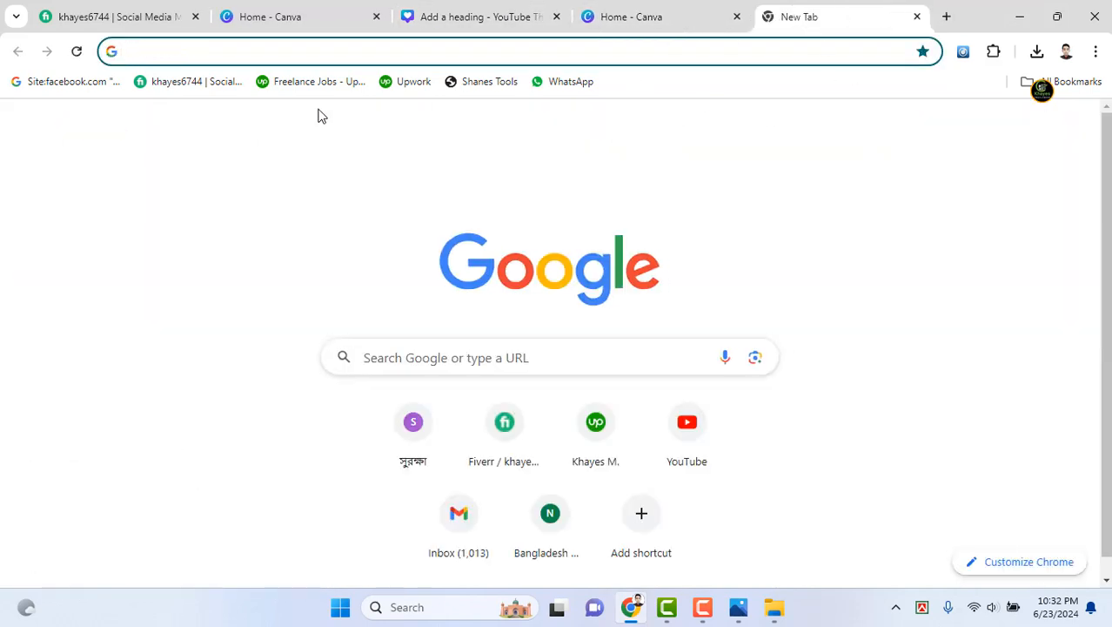
{"action": "type", "text": "ca"}
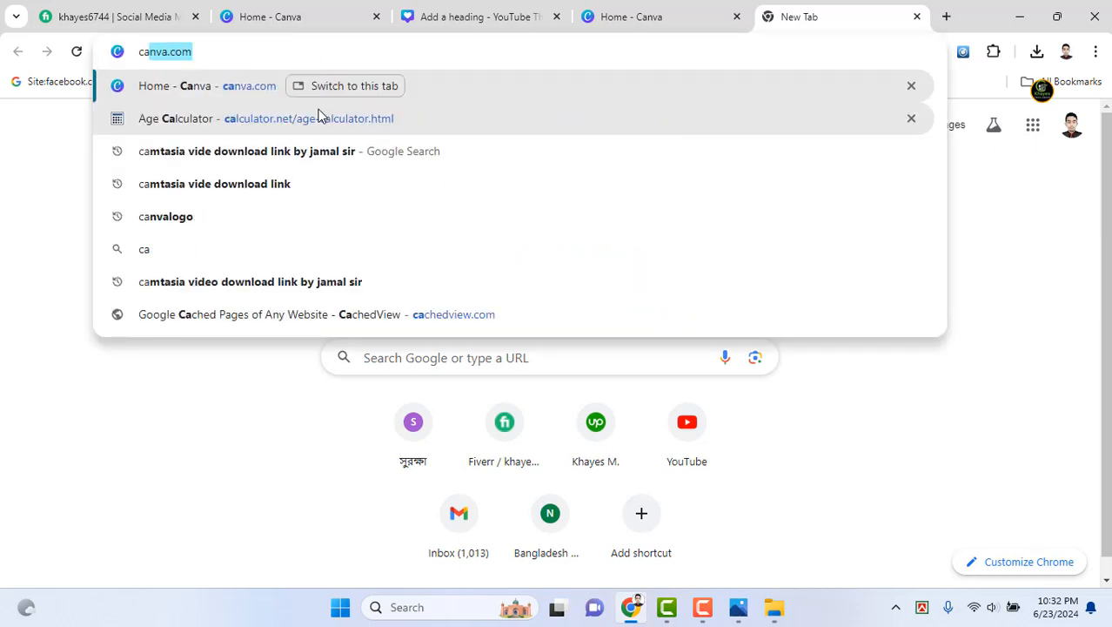
{"action": "key", "text": "Return"}
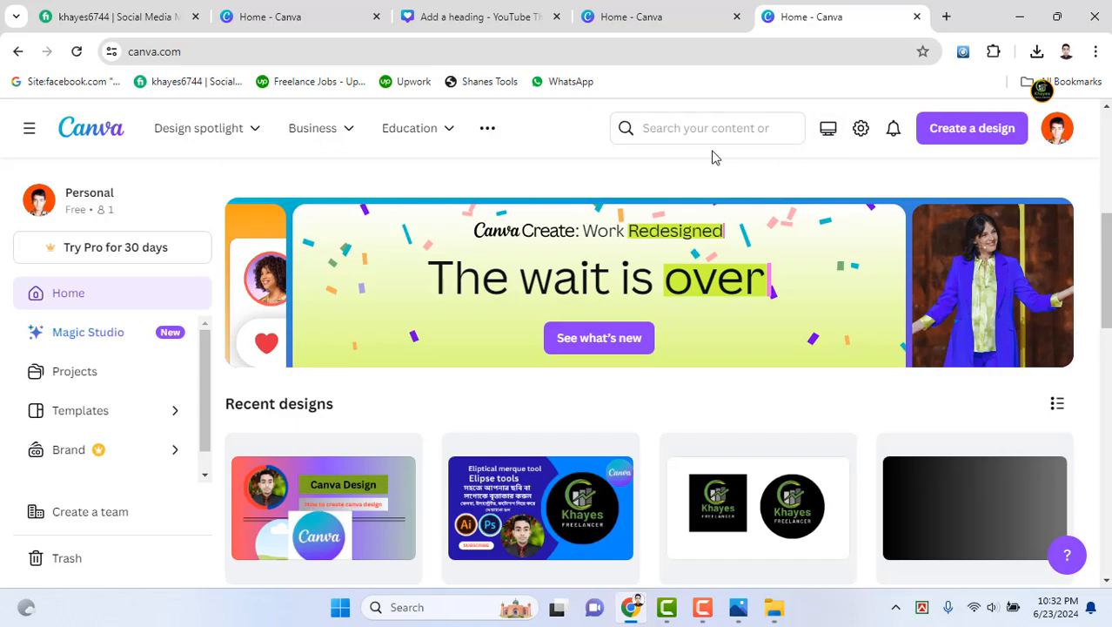
{"action": "scroll", "coordinate": [713, 157], "scroll_direction": "down", "scroll_amount": 5}
{"action": "scroll", "coordinate": [712, 157], "scroll_direction": "up", "scroll_amount": 5}
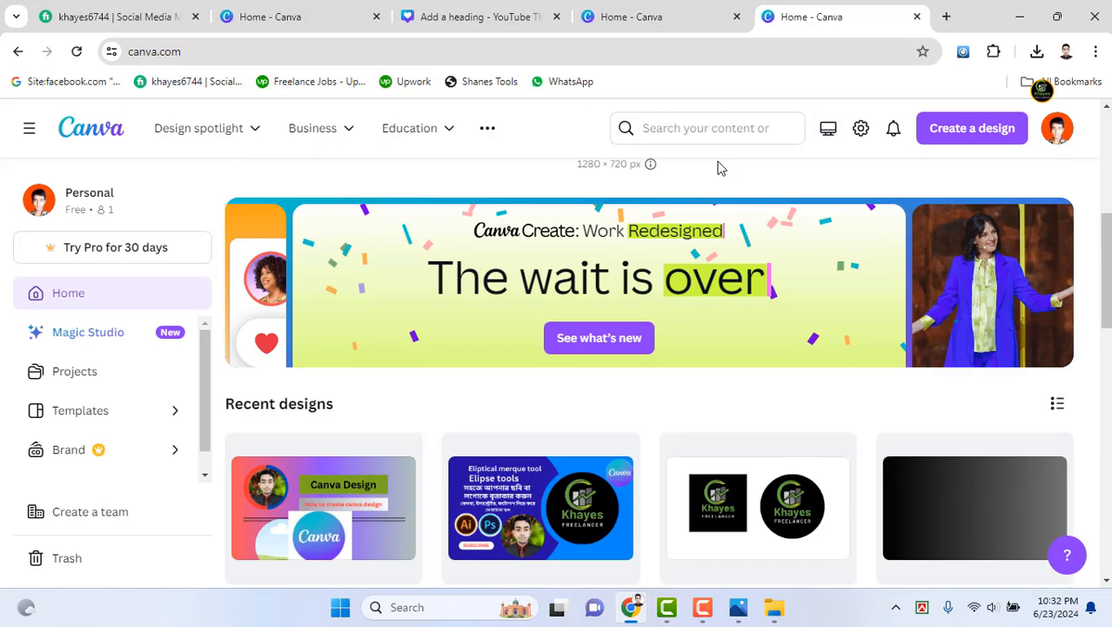
{"action": "left_click", "coordinate": [567, 17]}
{"action": "left_click", "coordinate": [583, 16]}
{"action": "left_click", "coordinate": [510, 19]}
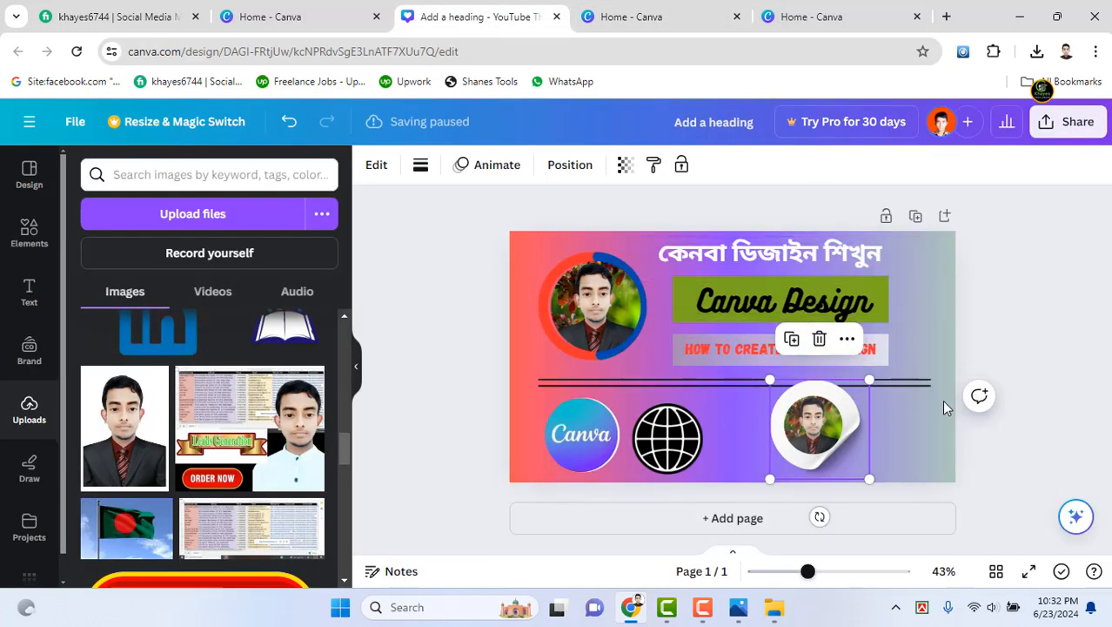
{"action": "left_click", "coordinate": [803, 300]}
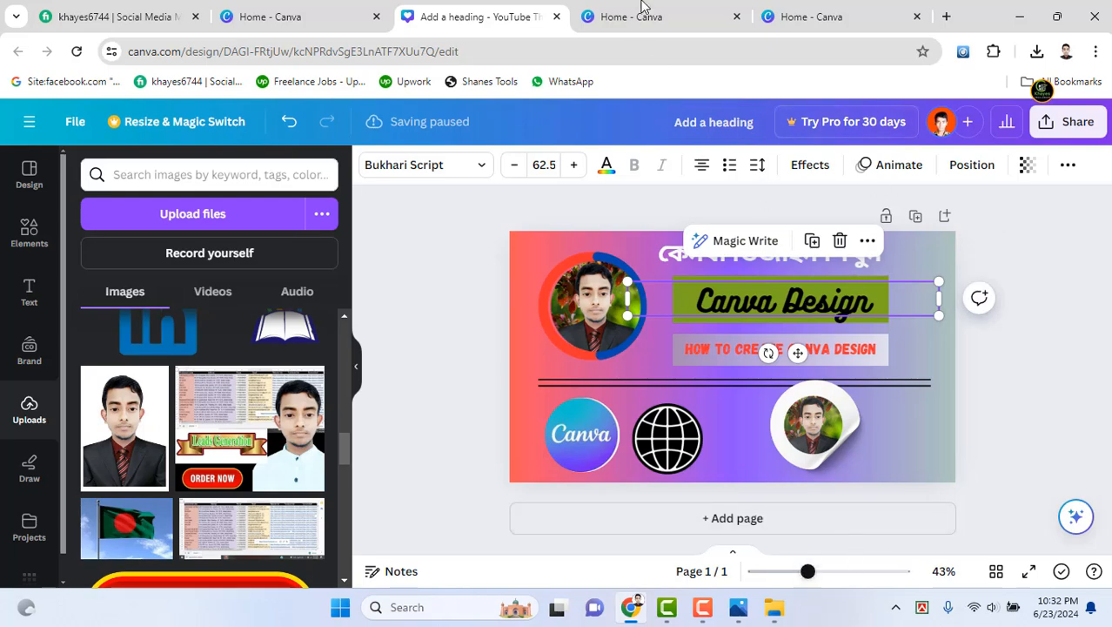
{"action": "left_click", "coordinate": [851, 18]}
{"action": "left_click", "coordinate": [640, 18]}
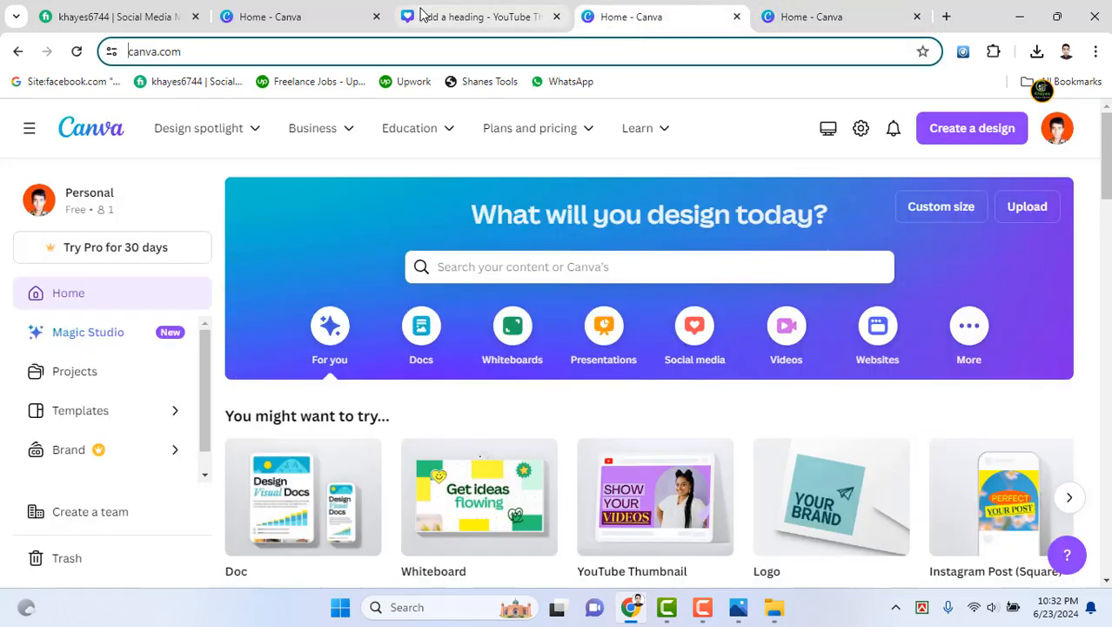
{"action": "left_click", "coordinate": [420, 13]}
Look through the recent designs on the newly opened Canva home page
{"action": "left_click", "coordinate": [815, 23]}
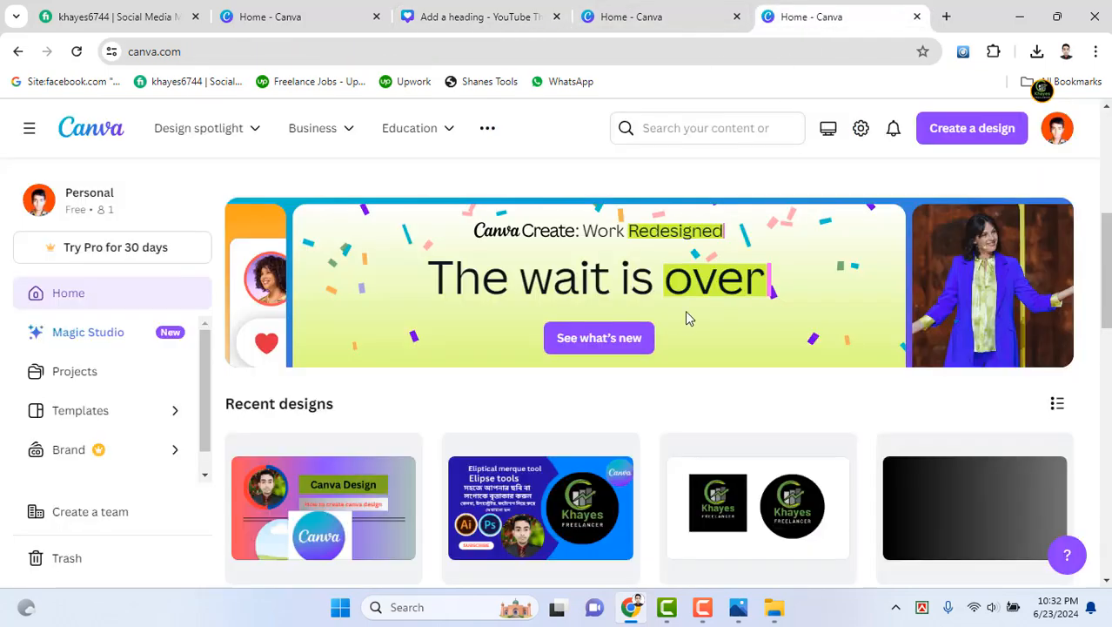
{"action": "scroll", "coordinate": [631, 435], "scroll_direction": "down", "scroll_amount": 10}
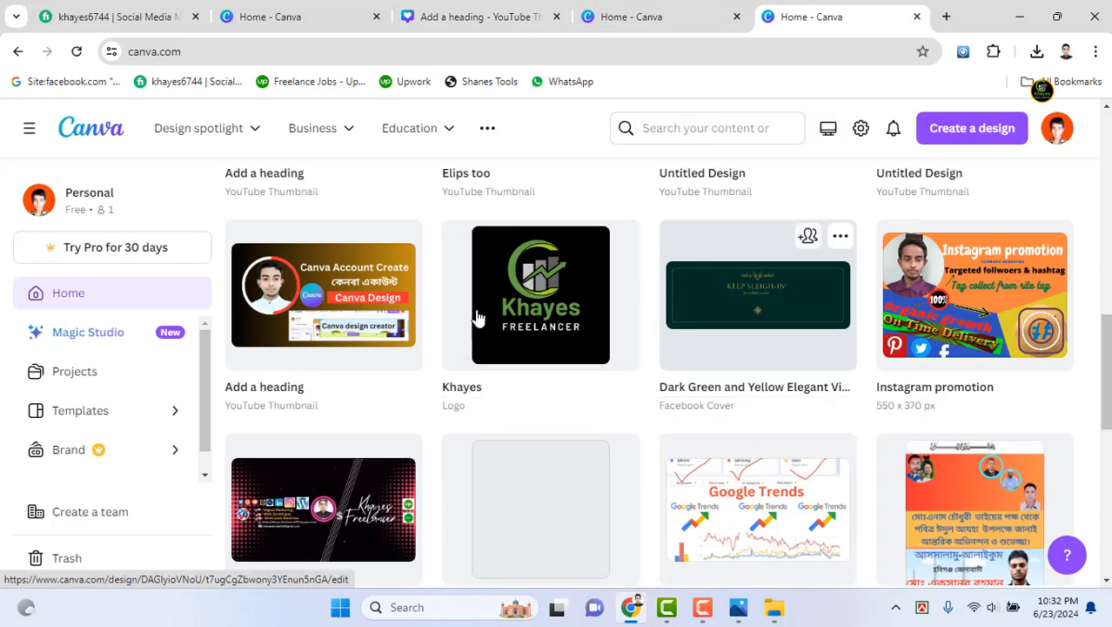
{"action": "scroll", "coordinate": [522, 322], "scroll_direction": "down", "scroll_amount": 5}
{"action": "scroll", "coordinate": [574, 334], "scroll_direction": "down", "scroll_amount": 2}
{"action": "scroll", "coordinate": [670, 357], "scroll_direction": "up", "scroll_amount": 5}
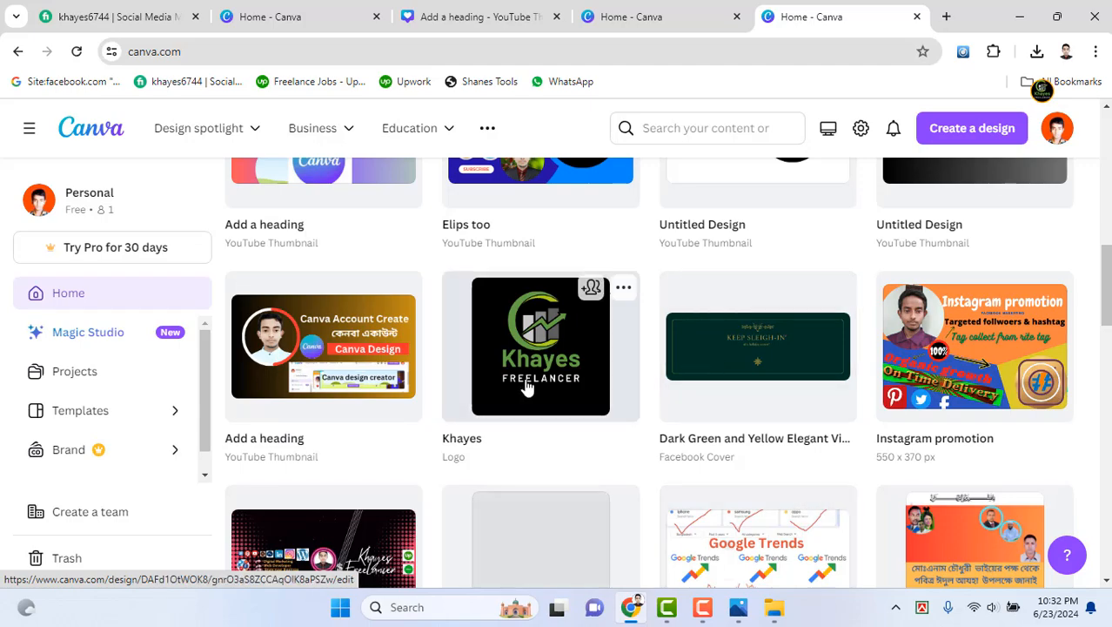
{"action": "scroll", "coordinate": [588, 287], "scroll_direction": "up", "scroll_amount": 10}
{"action": "scroll", "coordinate": [362, 361], "scroll_direction": "up", "scroll_amount": 5}
{"action": "scroll", "coordinate": [446, 379], "scroll_direction": "down", "scroll_amount": 9}
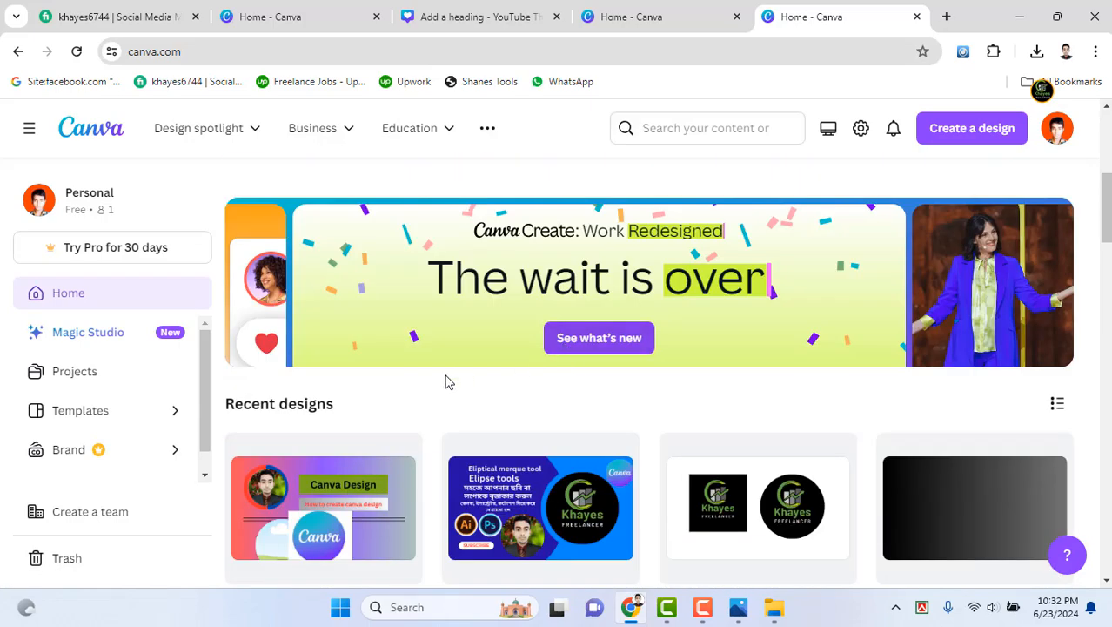
{"action": "scroll", "coordinate": [574, 353], "scroll_direction": "down", "scroll_amount": 1}
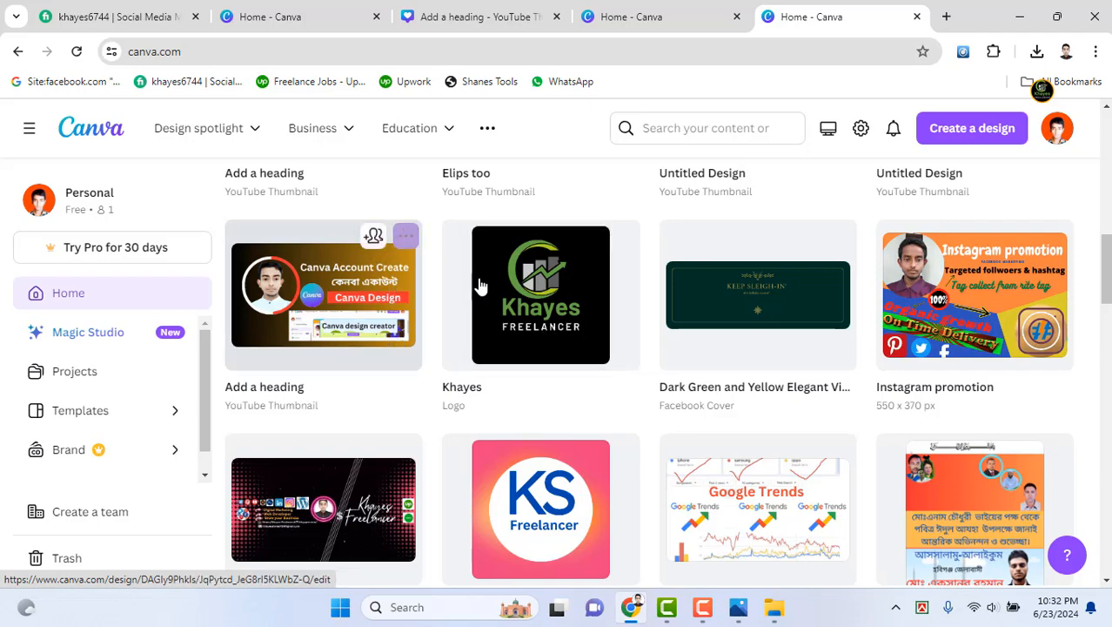
{"action": "scroll", "coordinate": [784, 380], "scroll_direction": "down", "scroll_amount": 2}
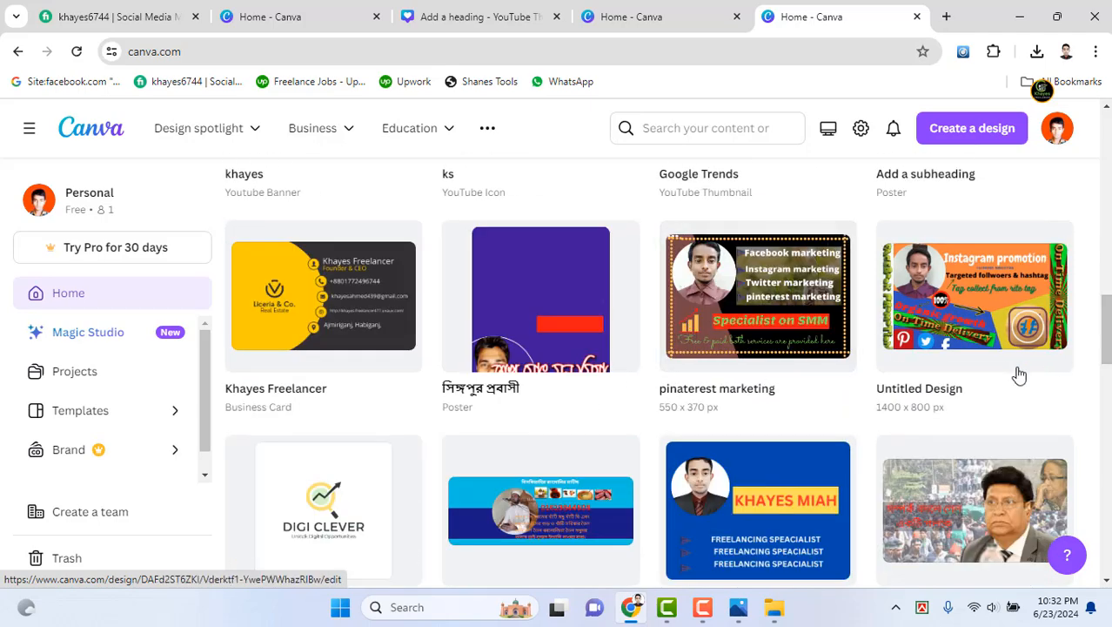
{"action": "scroll", "coordinate": [874, 386], "scroll_direction": "down", "scroll_amount": 4}
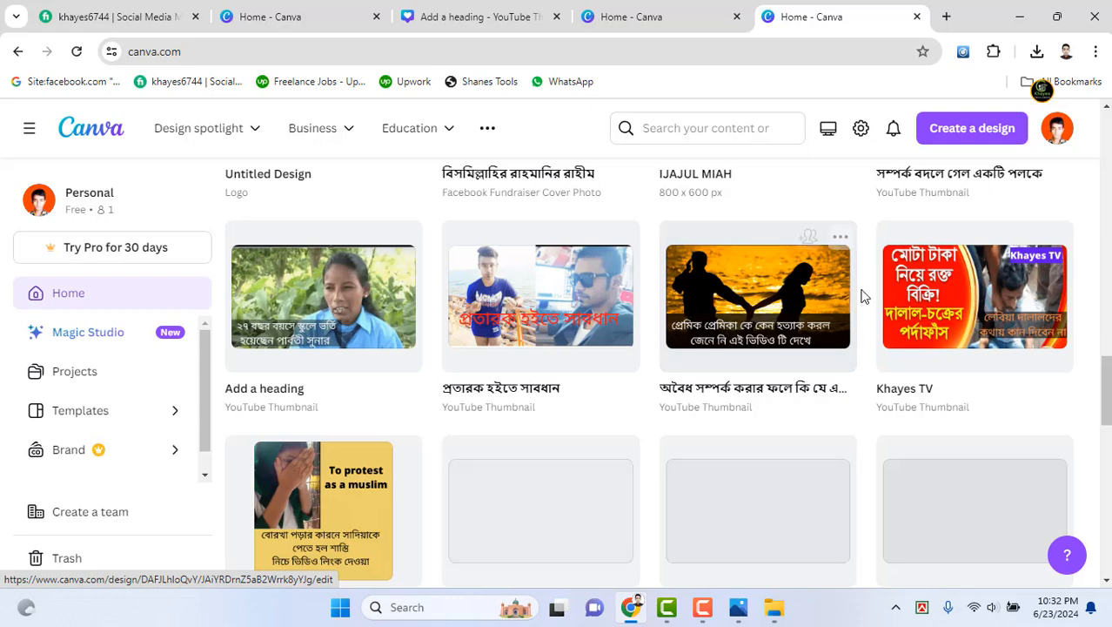
Move the YouTube thumbnail design with the couple's sunset silhouette to the trash
{"action": "left_click", "coordinate": [839, 240]}
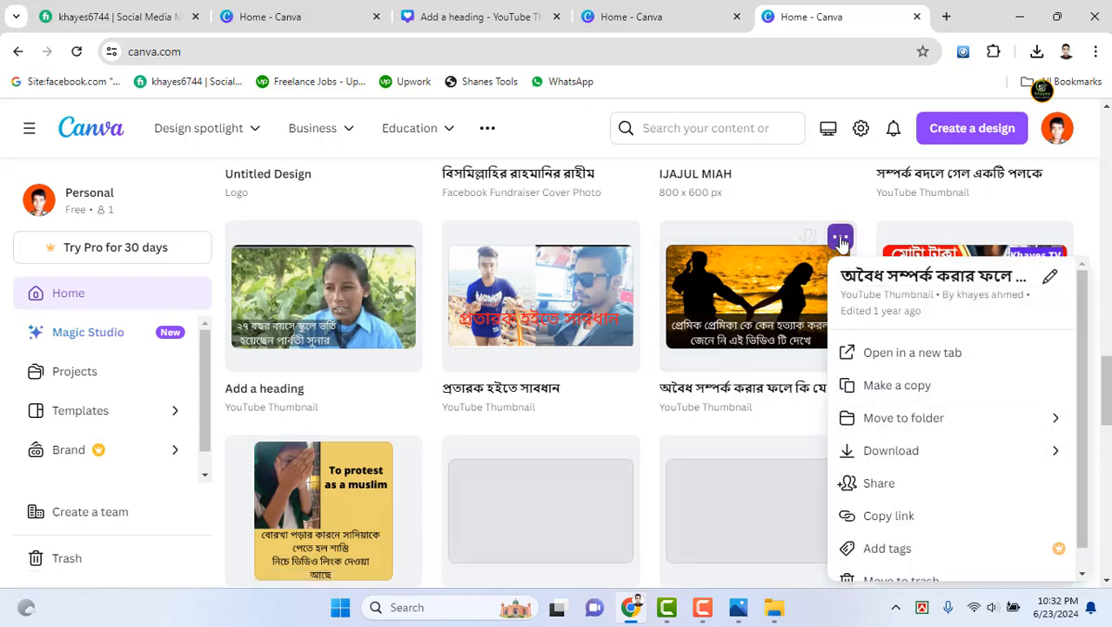
{"action": "scroll", "coordinate": [896, 482], "scroll_direction": "down", "scroll_amount": 1}
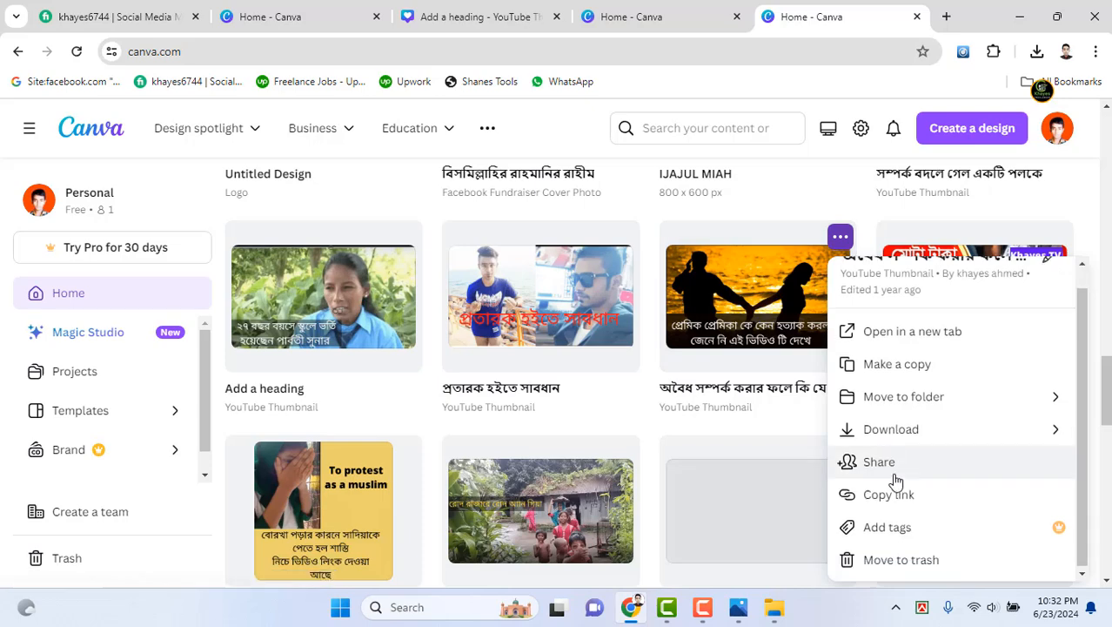
{"action": "left_click", "coordinate": [896, 559]}
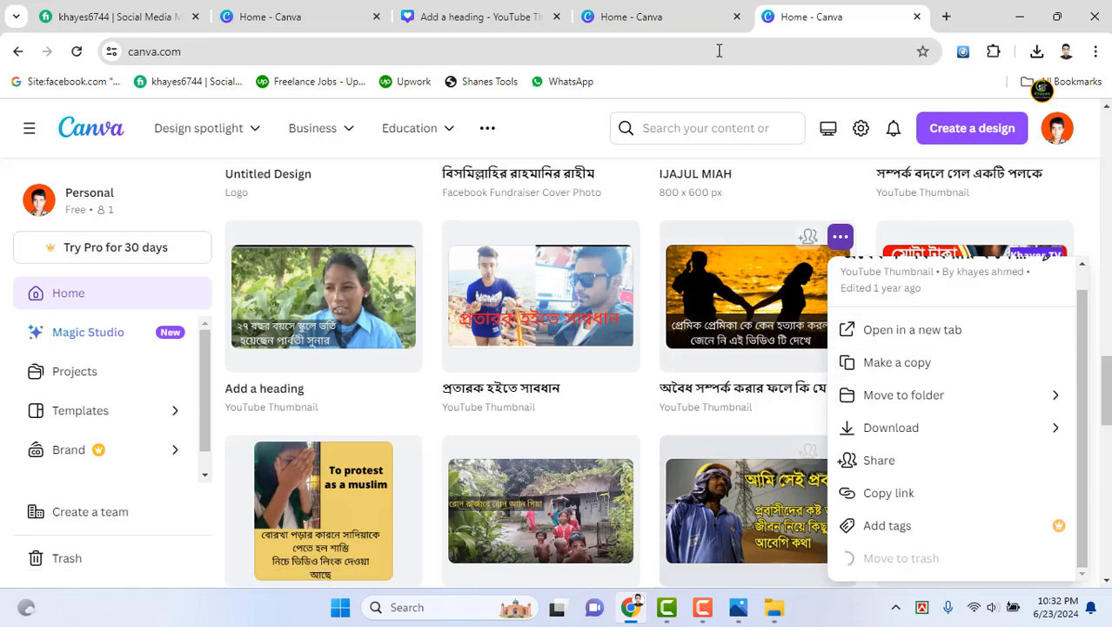
Return to the Canva Design thumbnail, look through the uploaded images and select the sticker mockup
{"action": "left_click", "coordinate": [701, 10]}
{"action": "left_click", "coordinate": [515, 11]}
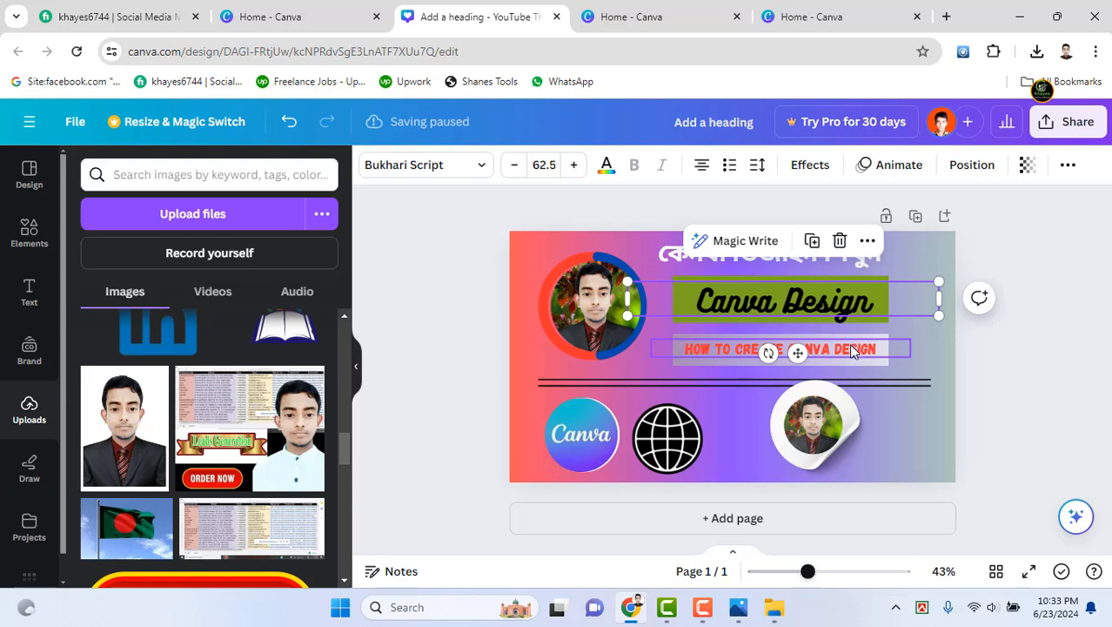
{"action": "left_click", "coordinate": [1034, 382]}
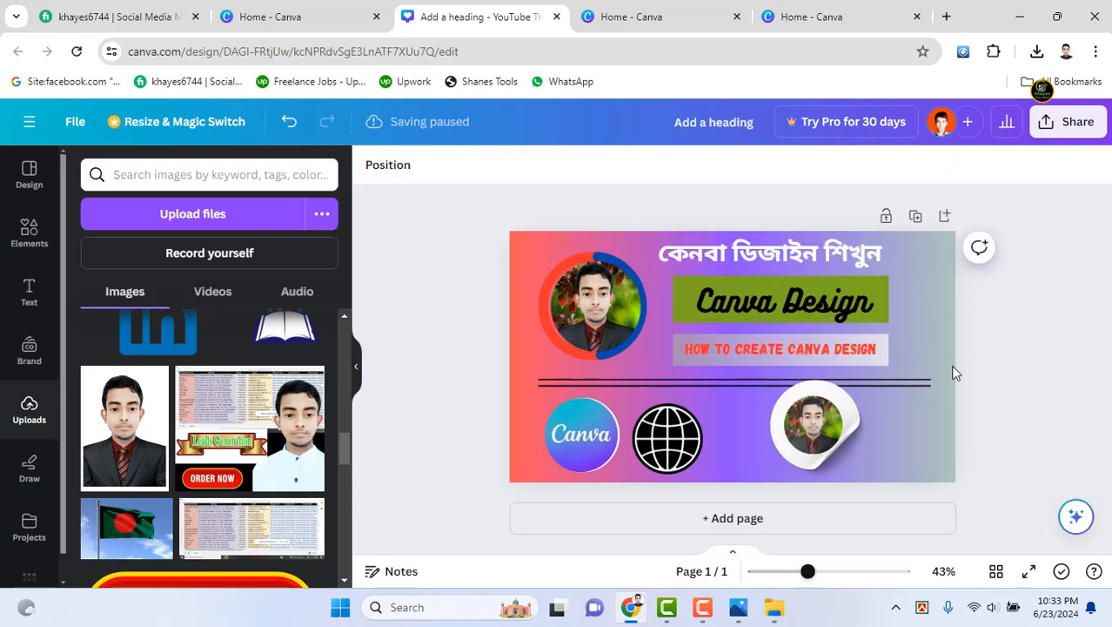
{"action": "left_click", "coordinate": [779, 323]}
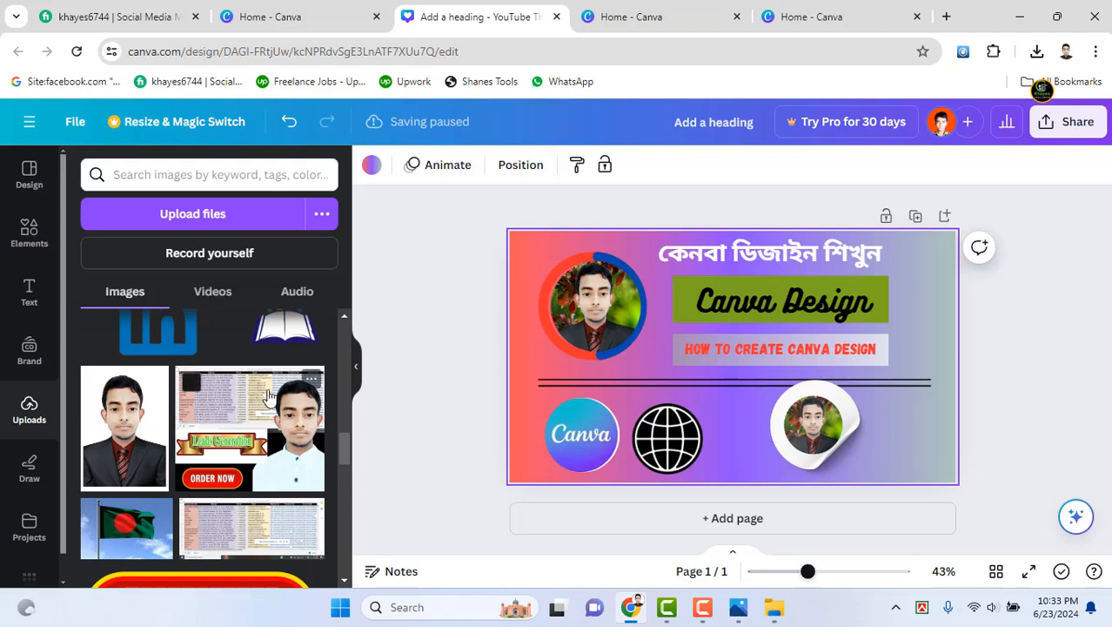
{"action": "scroll", "coordinate": [314, 391], "scroll_direction": "down", "scroll_amount": 3}
{"action": "scroll", "coordinate": [219, 397], "scroll_direction": "down", "scroll_amount": 5}
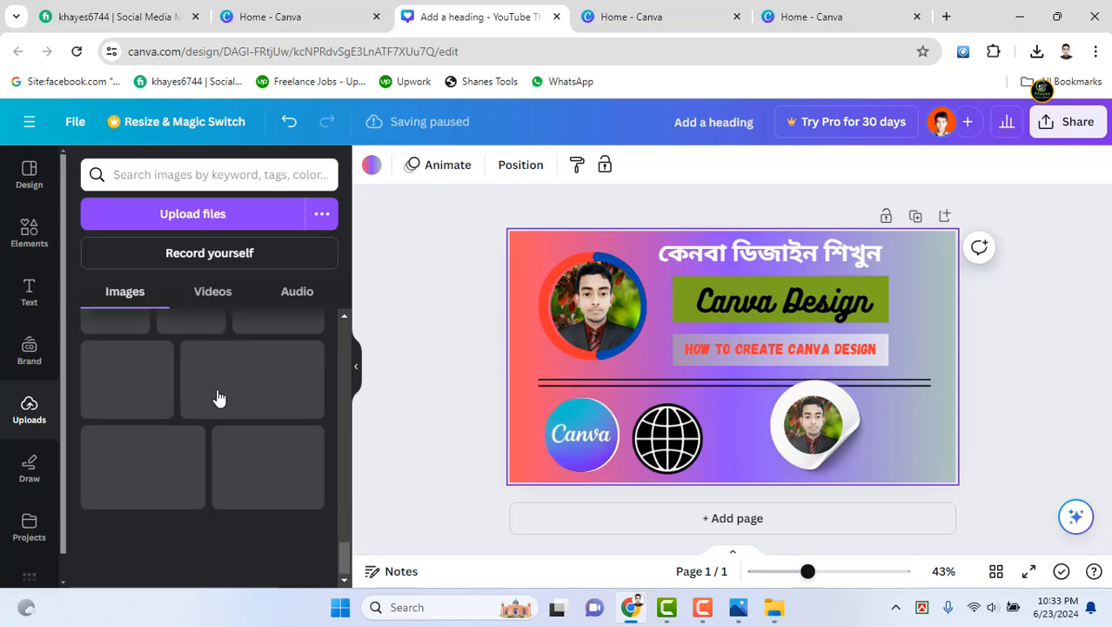
{"action": "scroll", "coordinate": [149, 398], "scroll_direction": "up", "scroll_amount": 3}
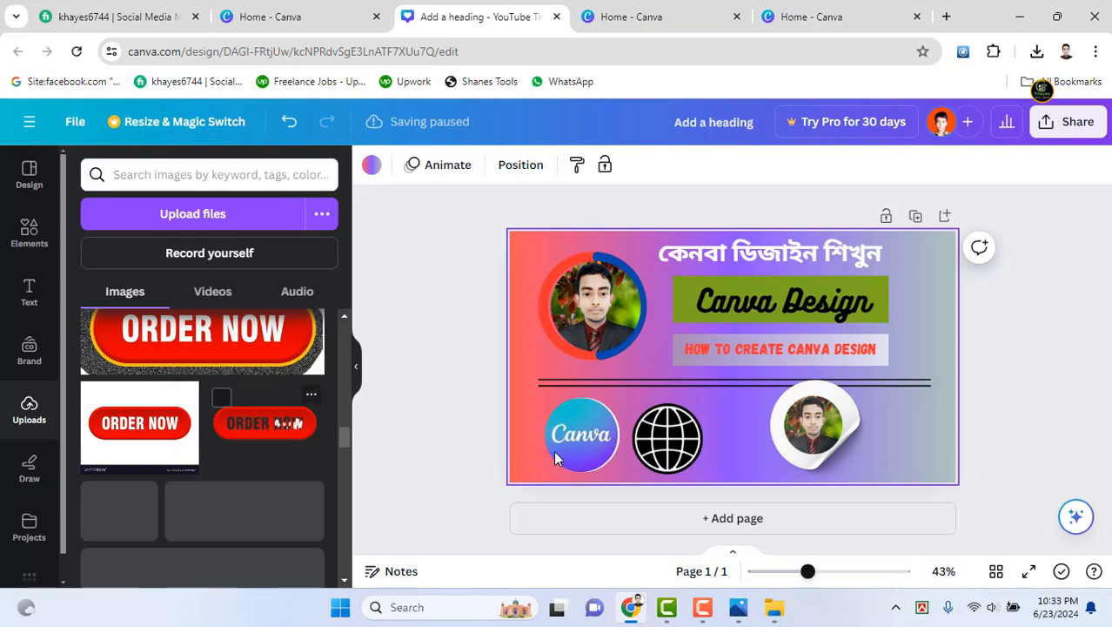
{"action": "left_click", "coordinate": [848, 449]}
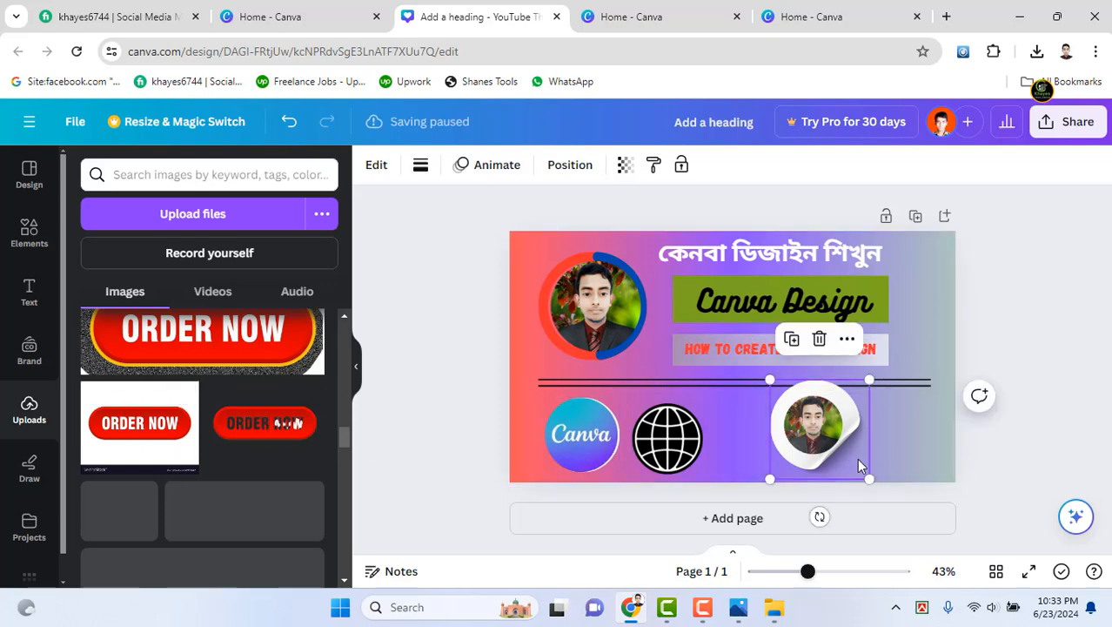